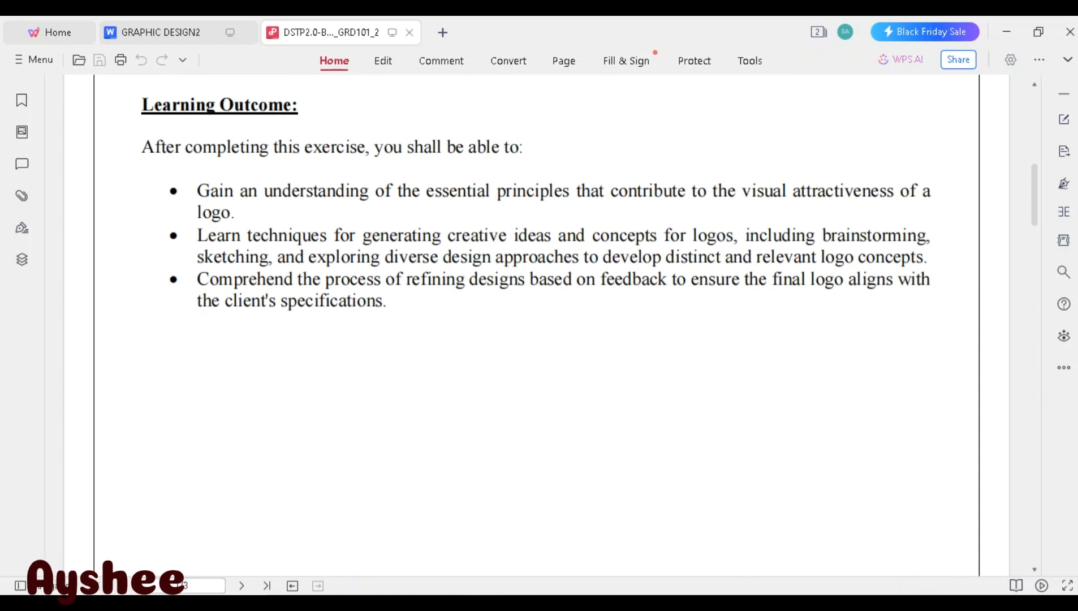
Read through the logo exercise PDF, from the learning outcomes and Wise Web problem statement to the submission requirements.
scroll(535, 196, "down", 5)
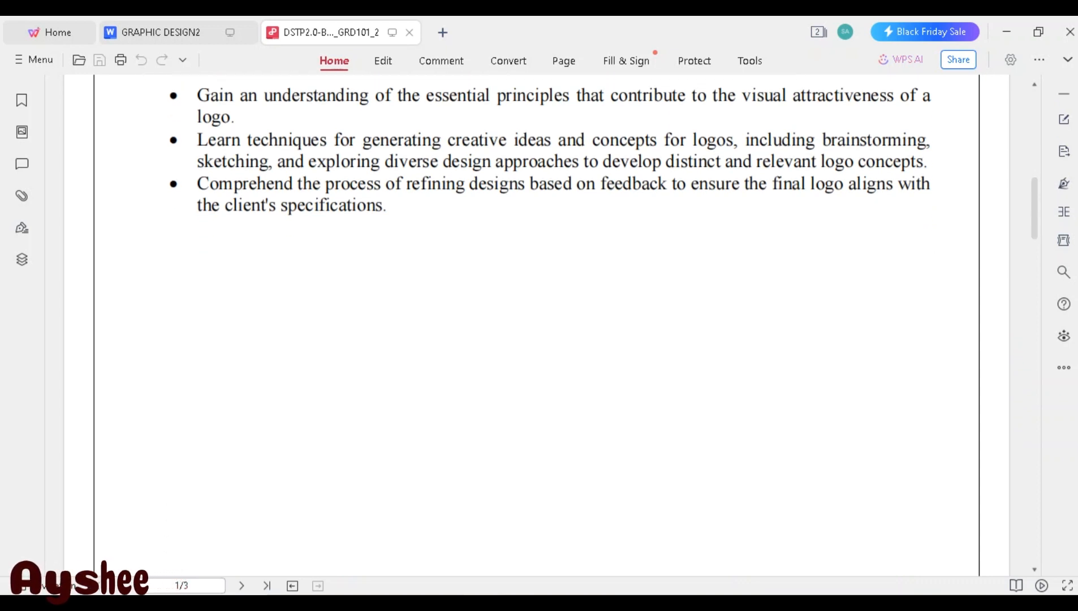
scroll(535, 326, "down", 10)
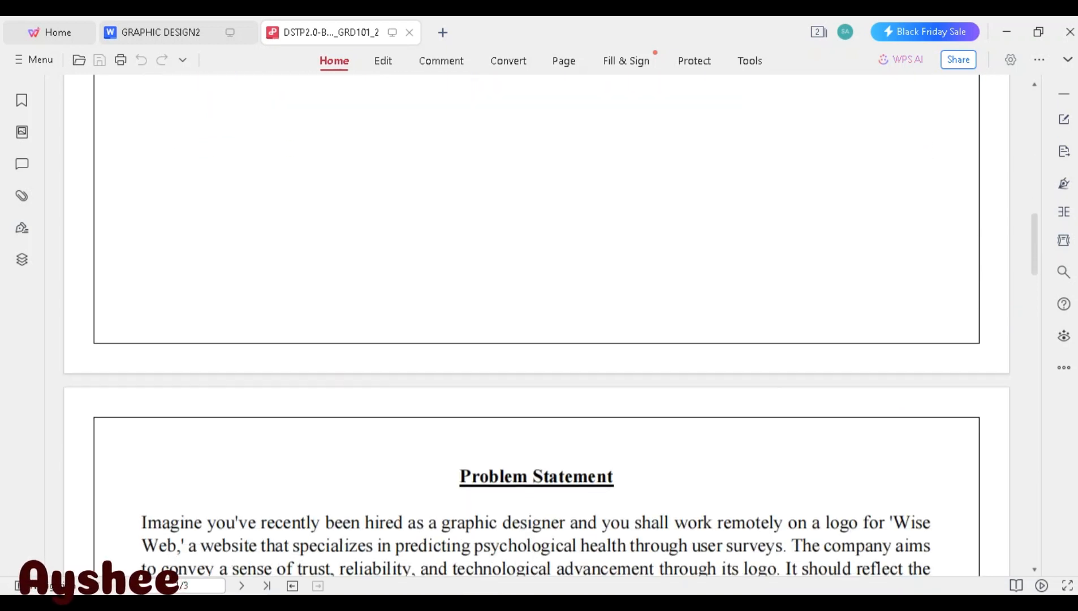
scroll(536, 325, "down", 5)
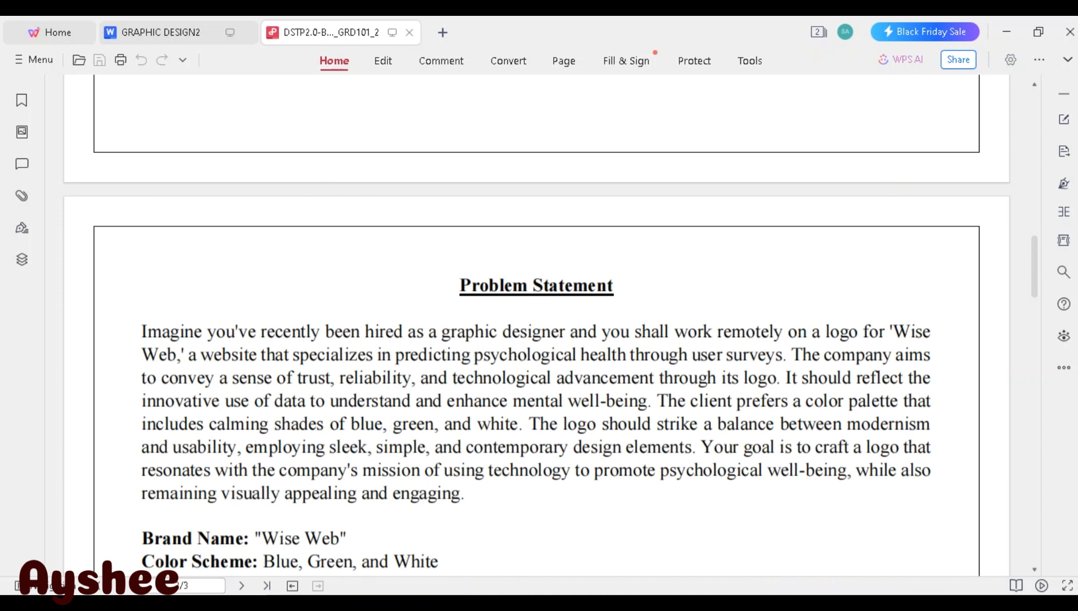
scroll(536, 326, "down", 5)
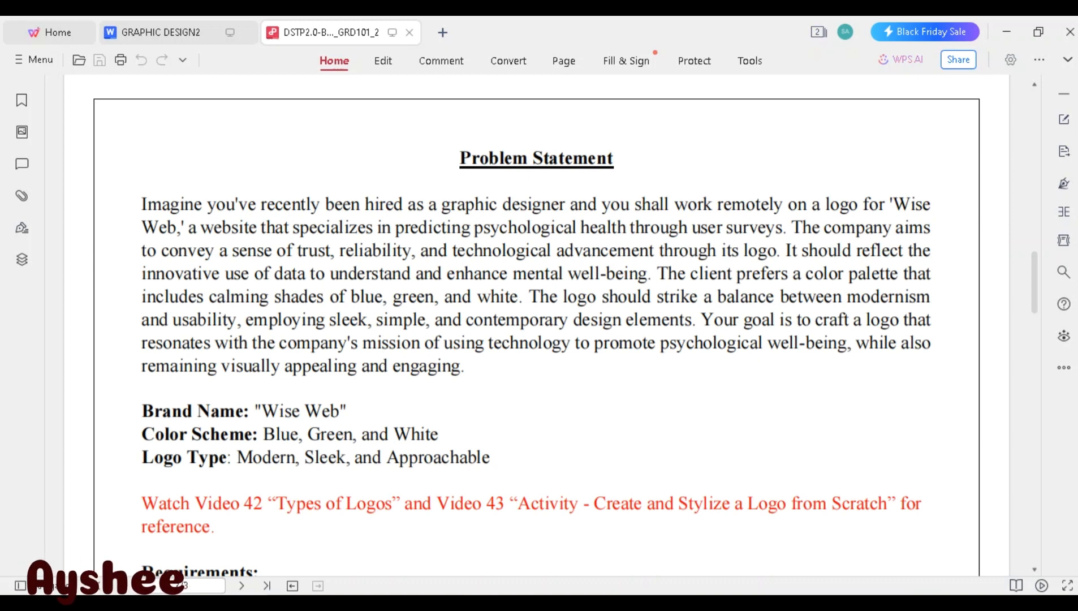
scroll(536, 330, "down", 3)
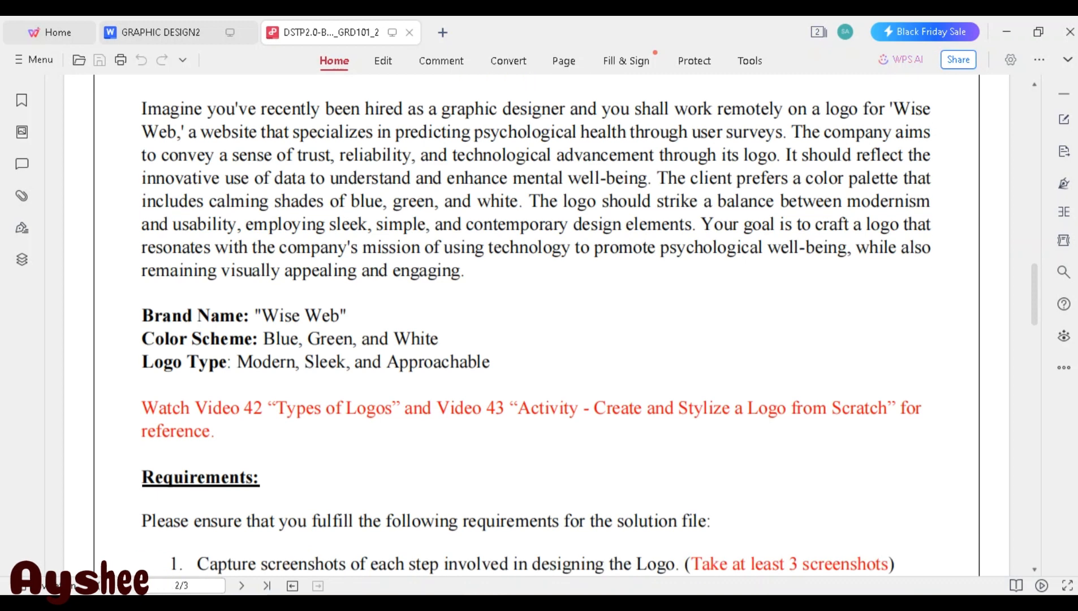
scroll(536, 330, "down", 4)
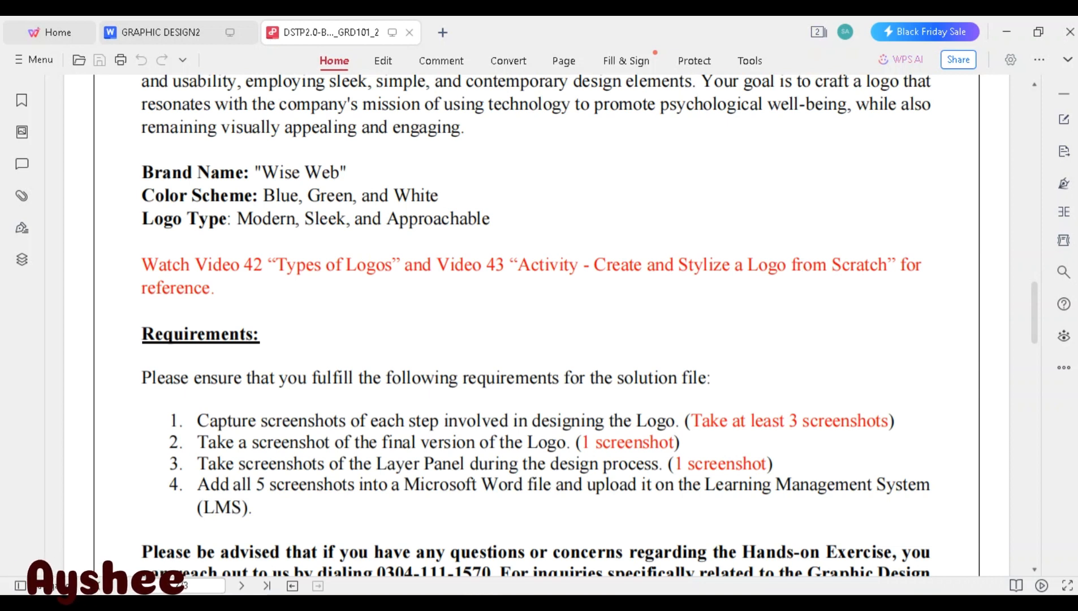
scroll(537, 325, "down", 3)
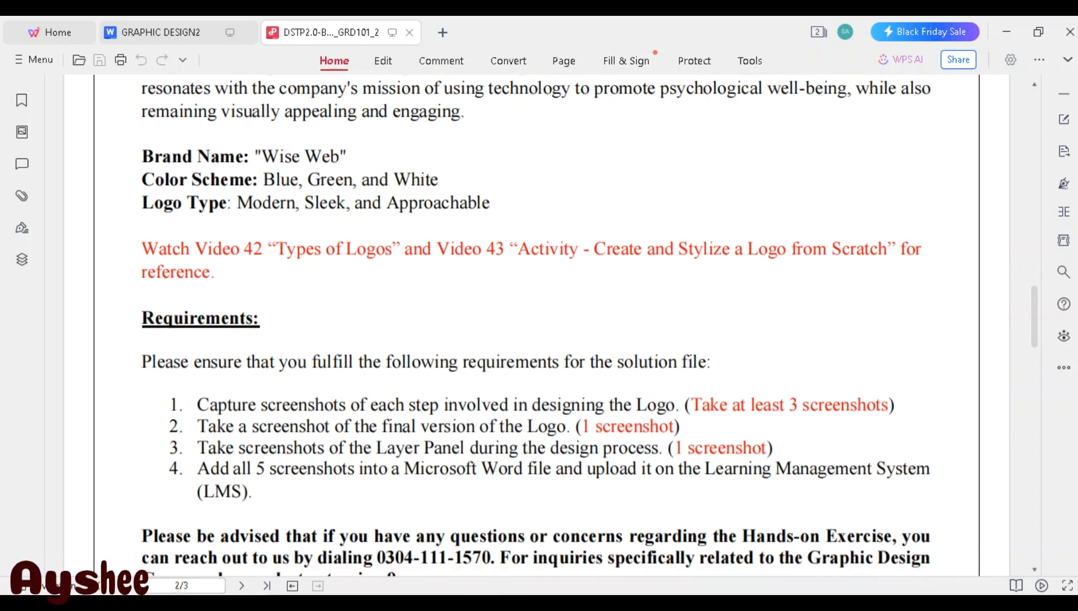
scroll(536, 326, "down", 1)
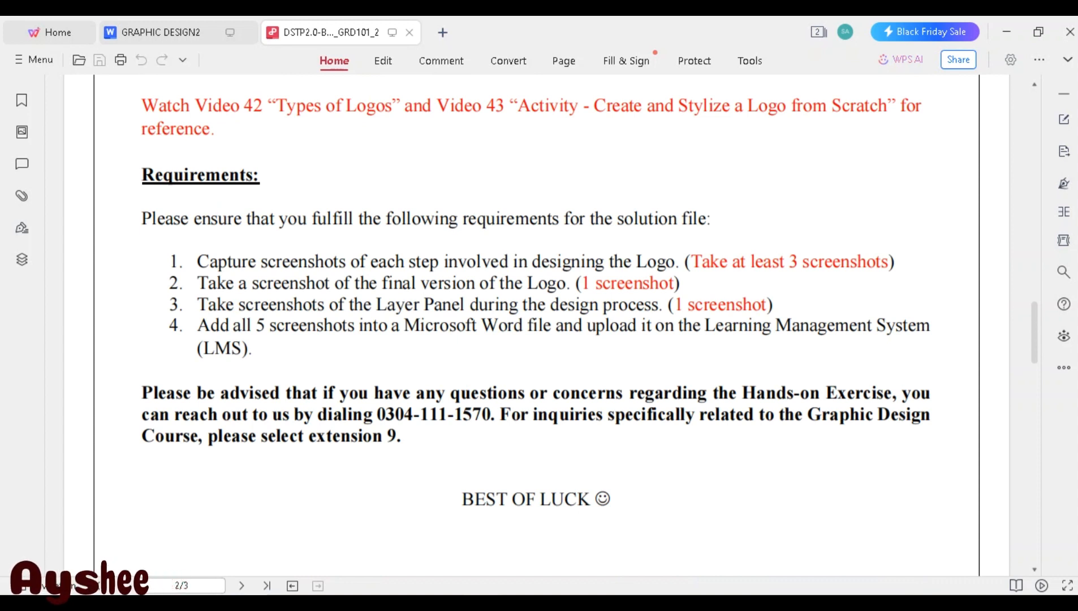
scroll(536, 326, "down", 3)
scroll(536, 326, "down", 1)
scroll(536, 325, "down", 18)
scroll(536, 325, "down", 4)
scroll(536, 326, "up", 16)
scroll(536, 326, "up", 8)
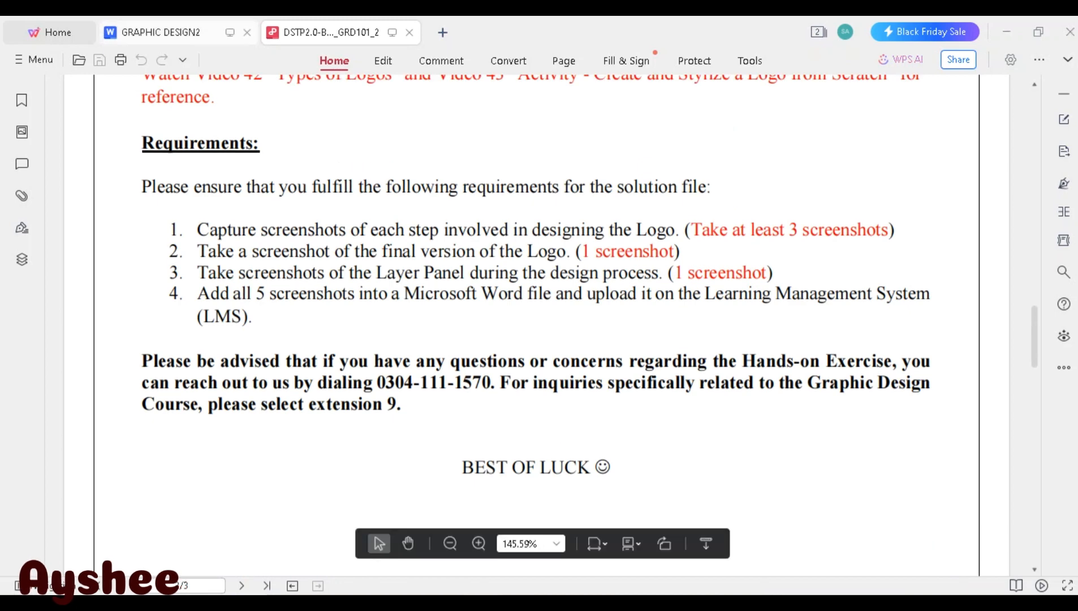
Check the task list in the GRAPHIC DESIGN2 document, placing the cursor below task 1, and switch to Photopea in Chrome.
left_click(179, 33)
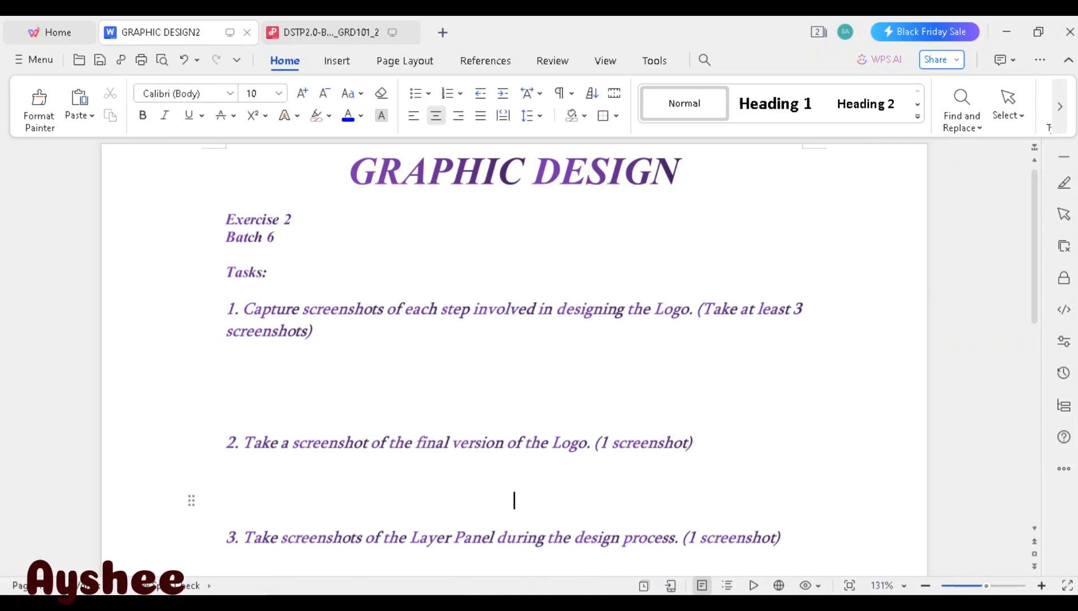
left_click(315, 331)
left_click(513, 388)
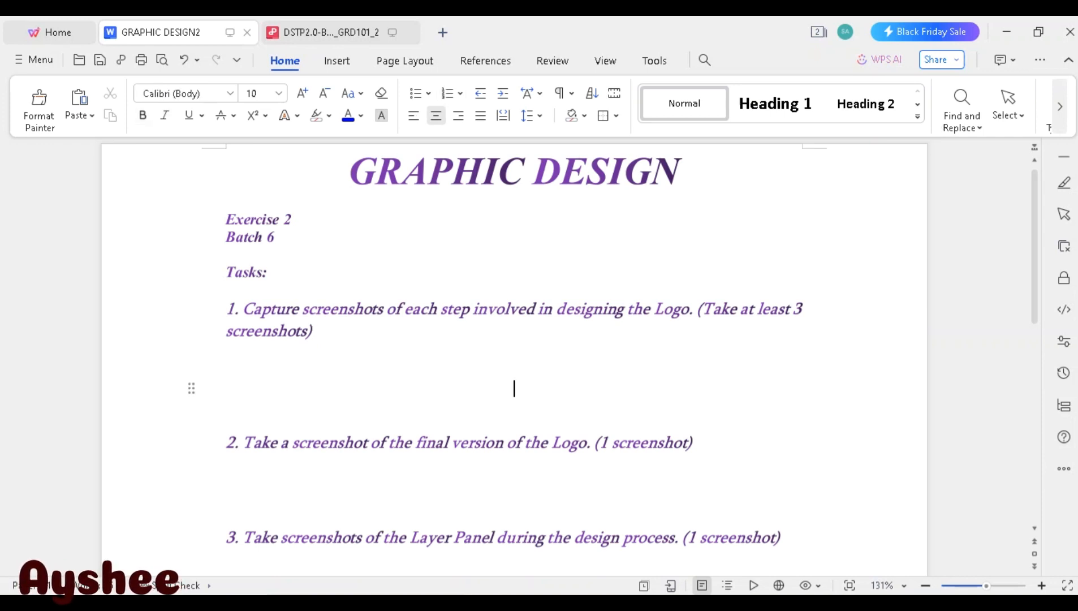
mouse_move(637, 604)
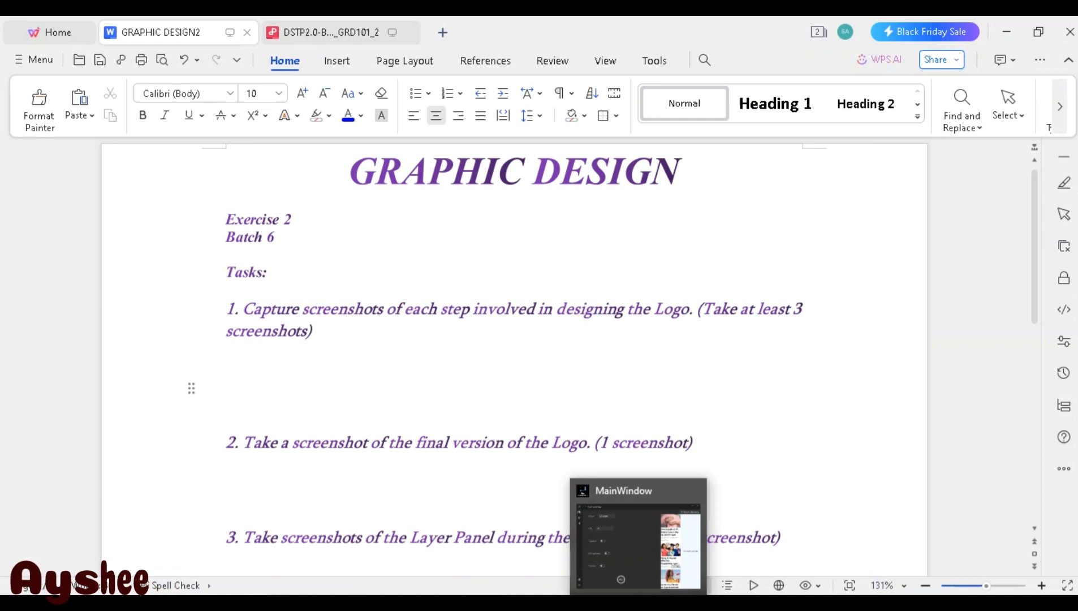
mouse_move(599, 603)
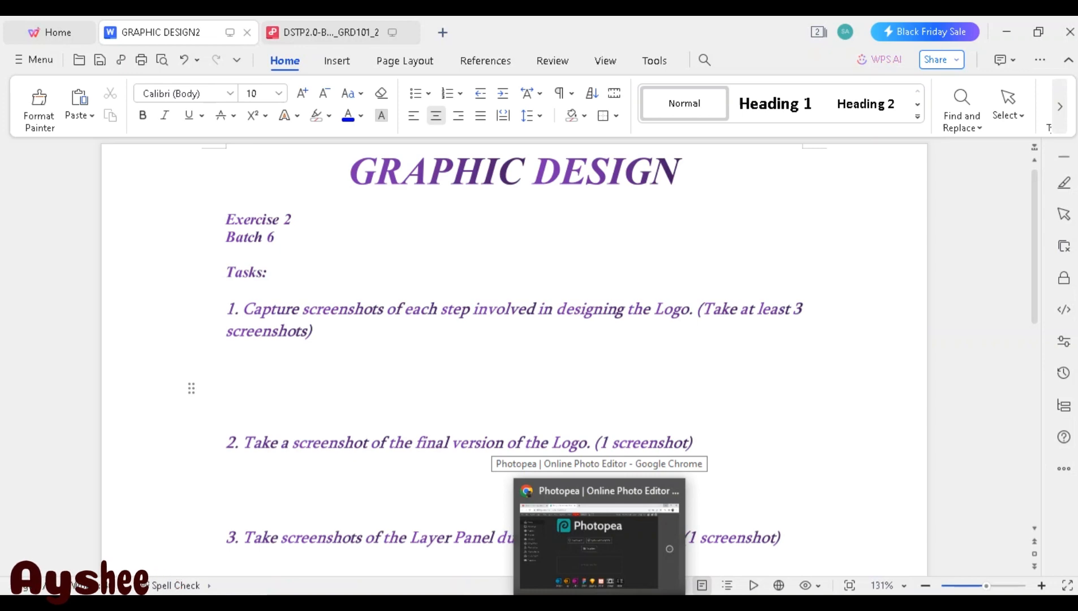
left_click(670, 548)
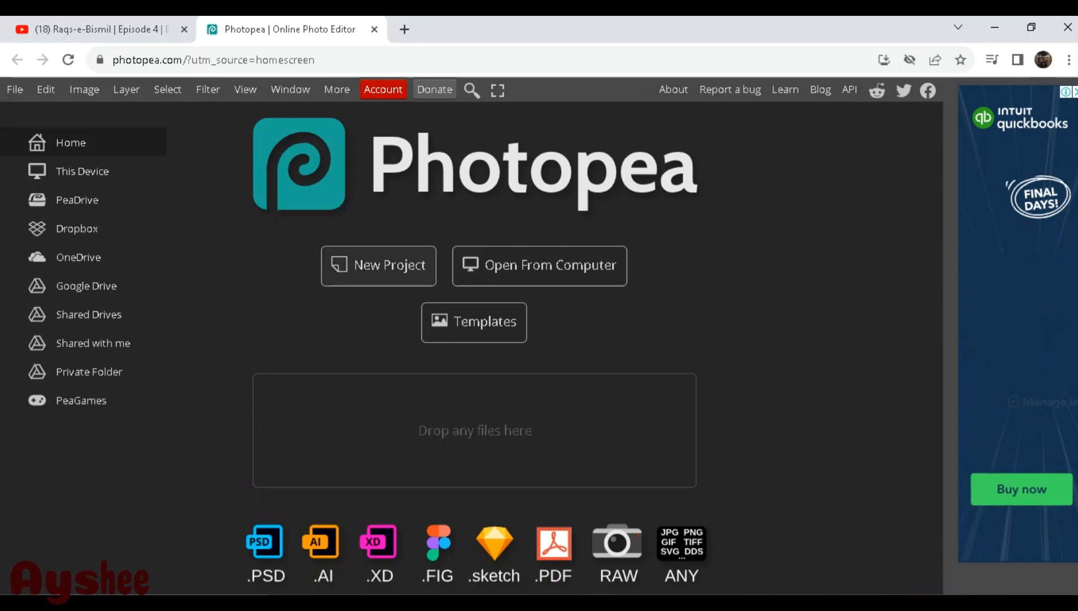
Create a new 800 x 800 px project with a white background from the Youtube Profile preset.
left_click(378, 265)
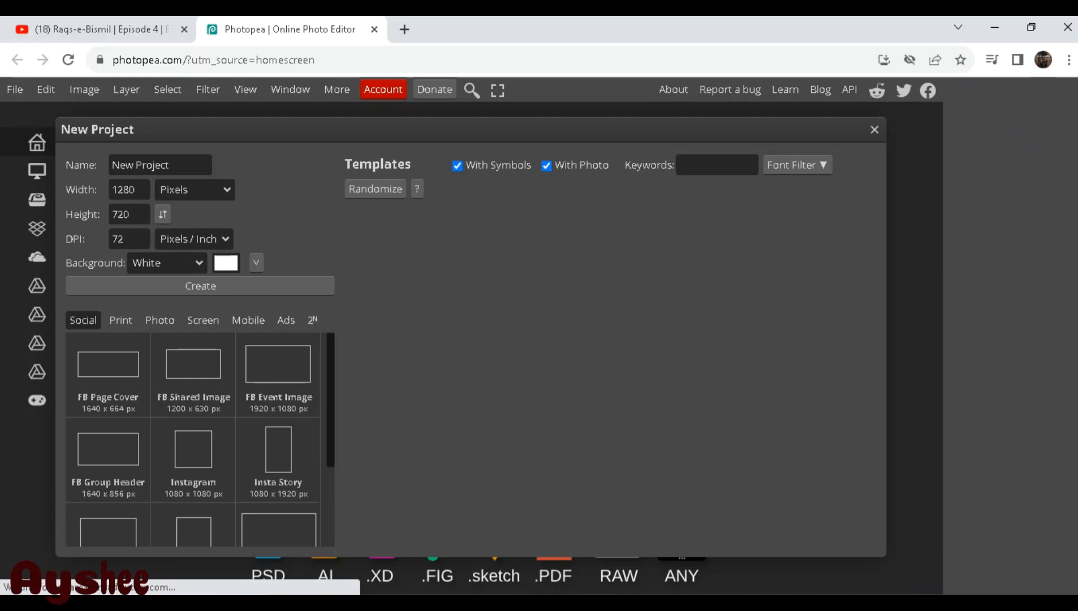
left_click(194, 239)
left_click(129, 190)
left_click(129, 214)
left_click(129, 239)
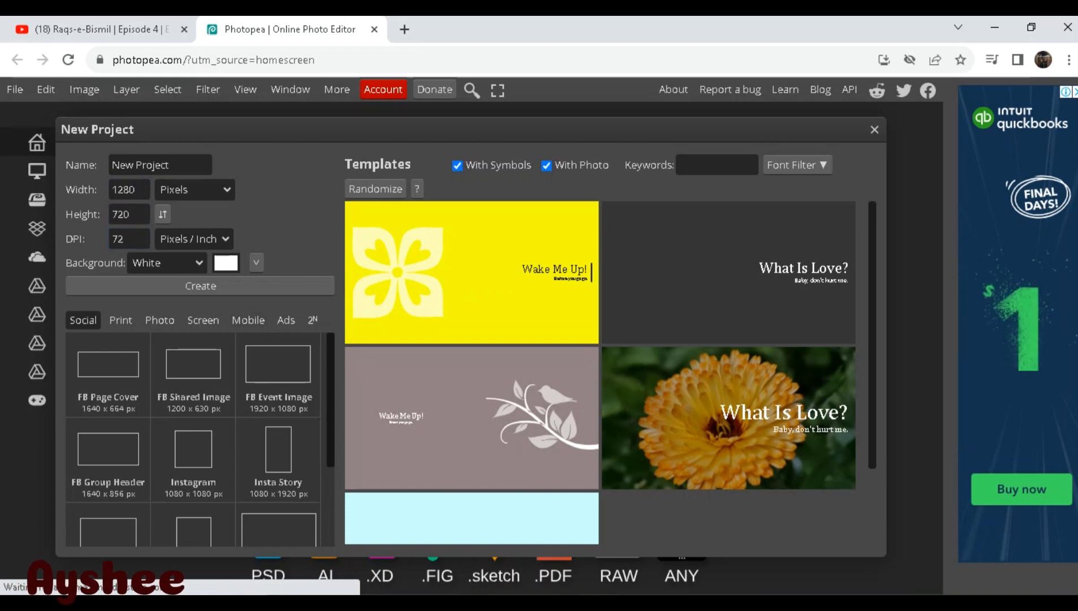
scroll(193, 439, "down", 2)
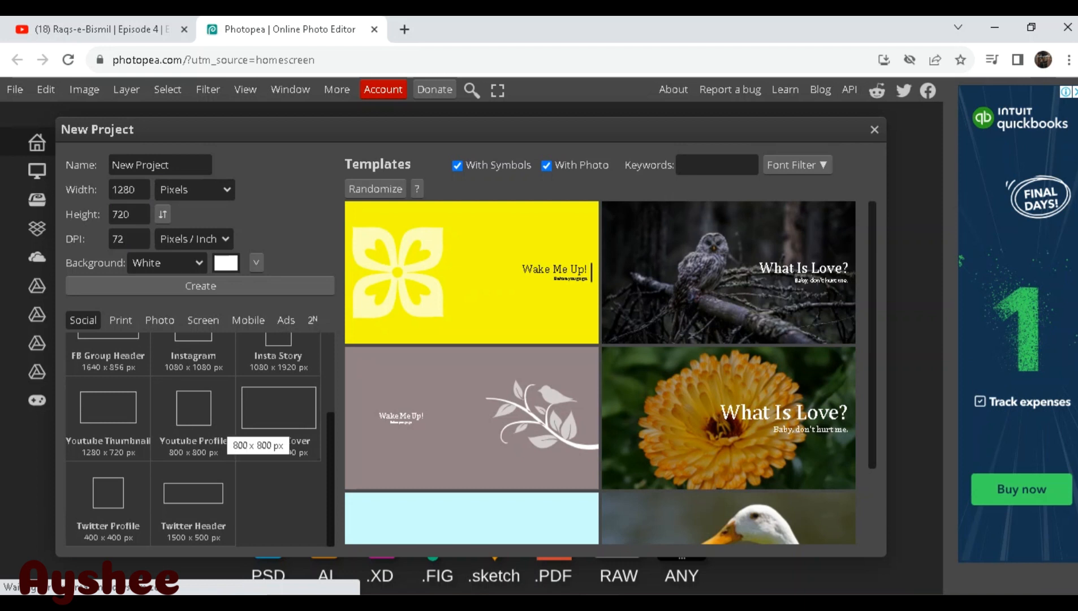
left_click(222, 437)
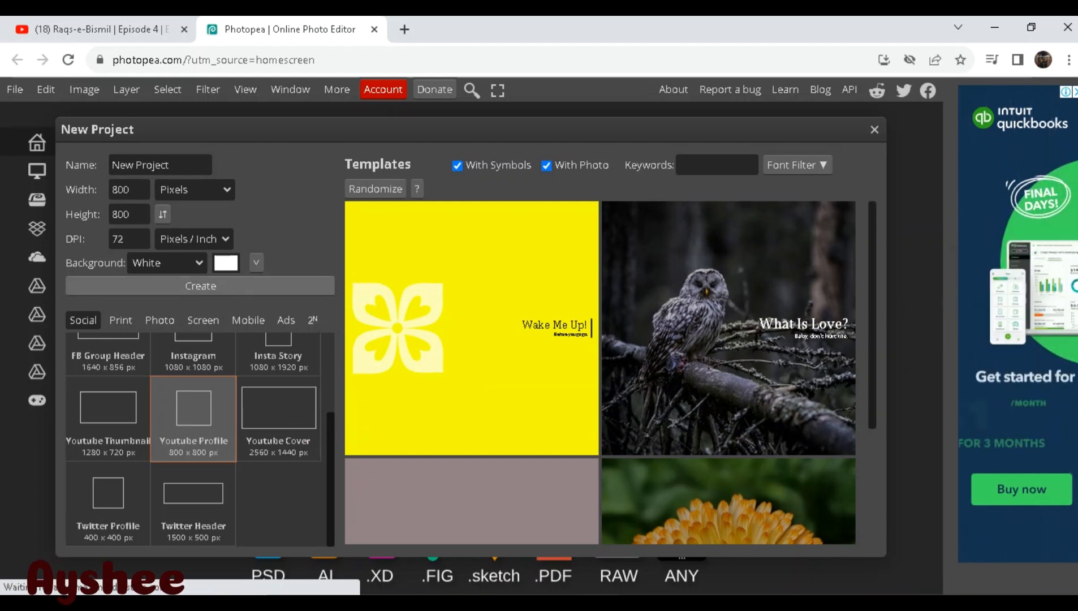
left_click(201, 286)
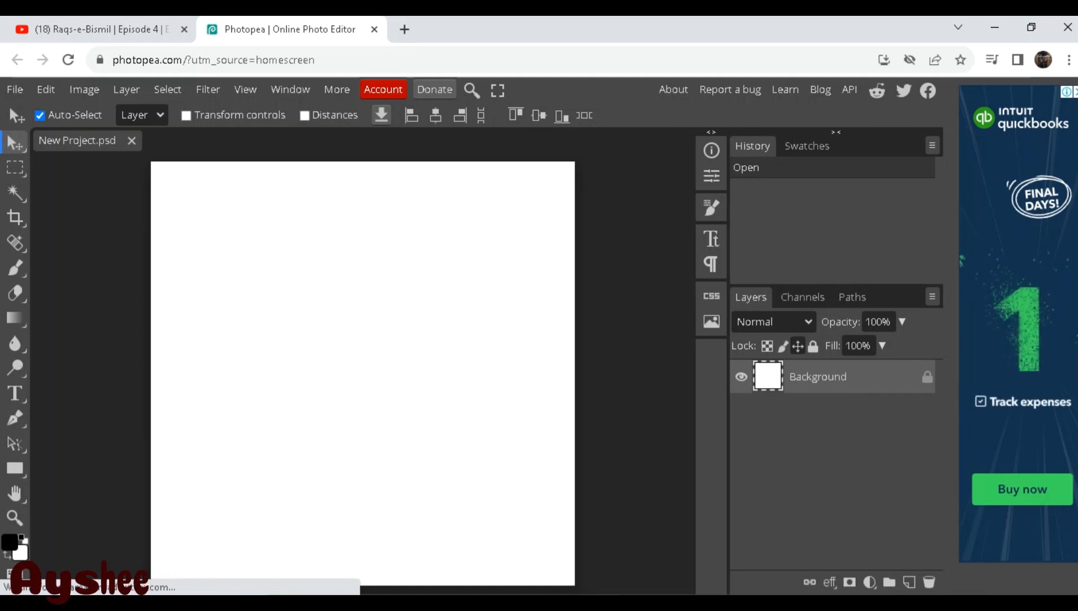
Duplicate the Background layer and create a narrow text box for the letter "v" on the left half of the canvas.
key("ctrl+j")
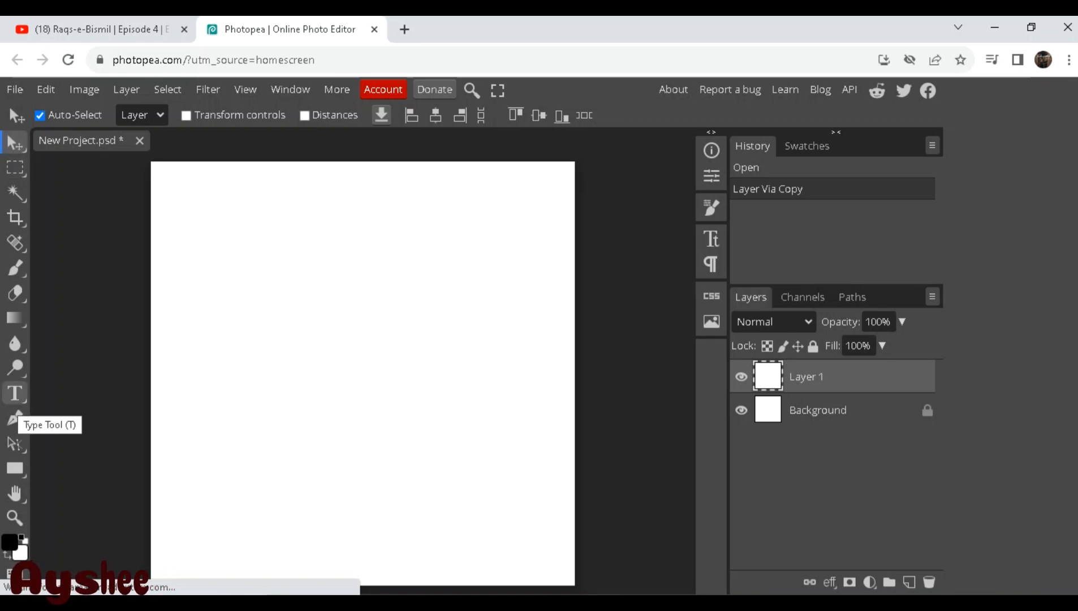
left_click(15, 392)
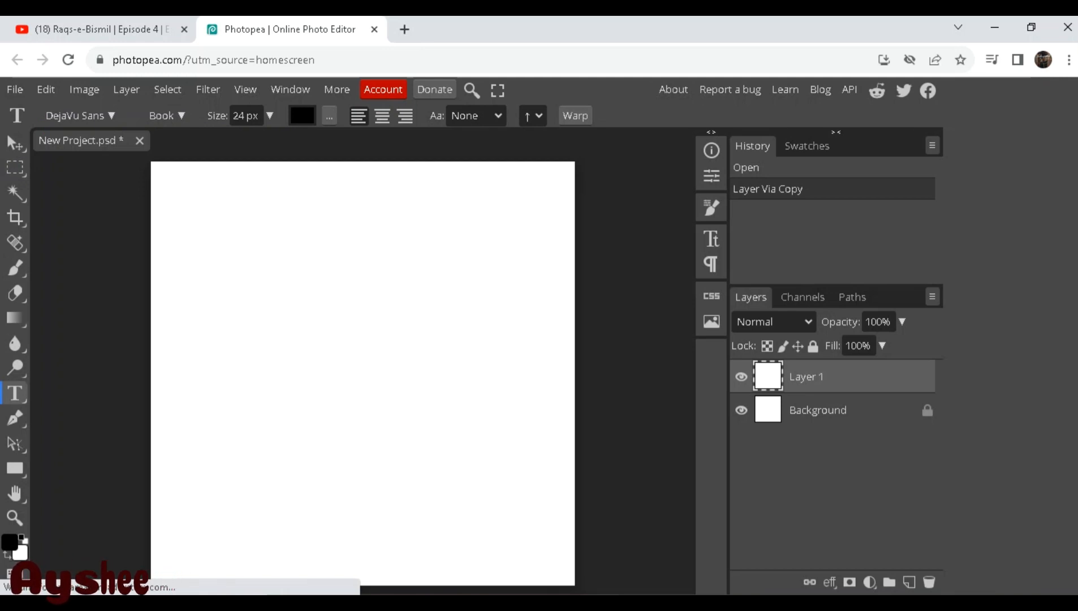
left_click_drag(228, 342, 465, 411)
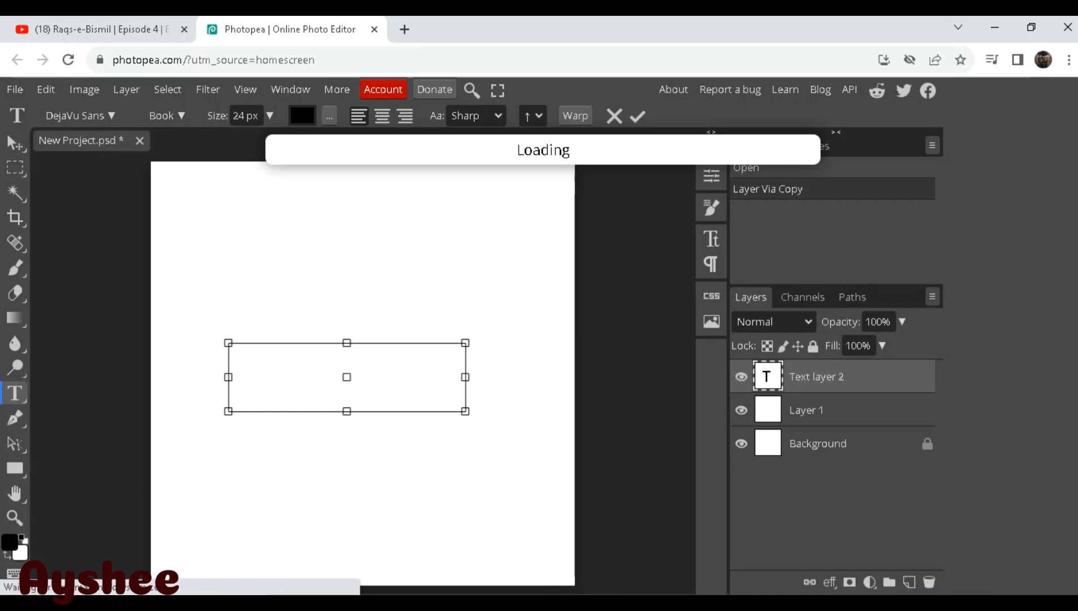
left_click_drag(465, 376, 320, 377)
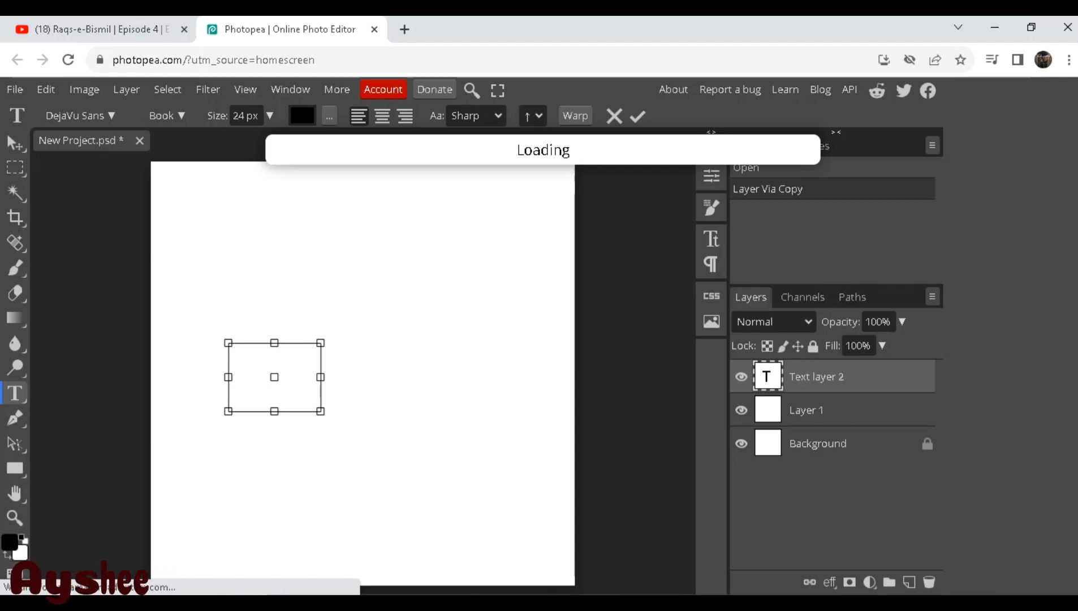
Set the letter "v" to 150 px in DejaVu Serif Condensed and narrow its text box around the letter.
left_click(270, 116)
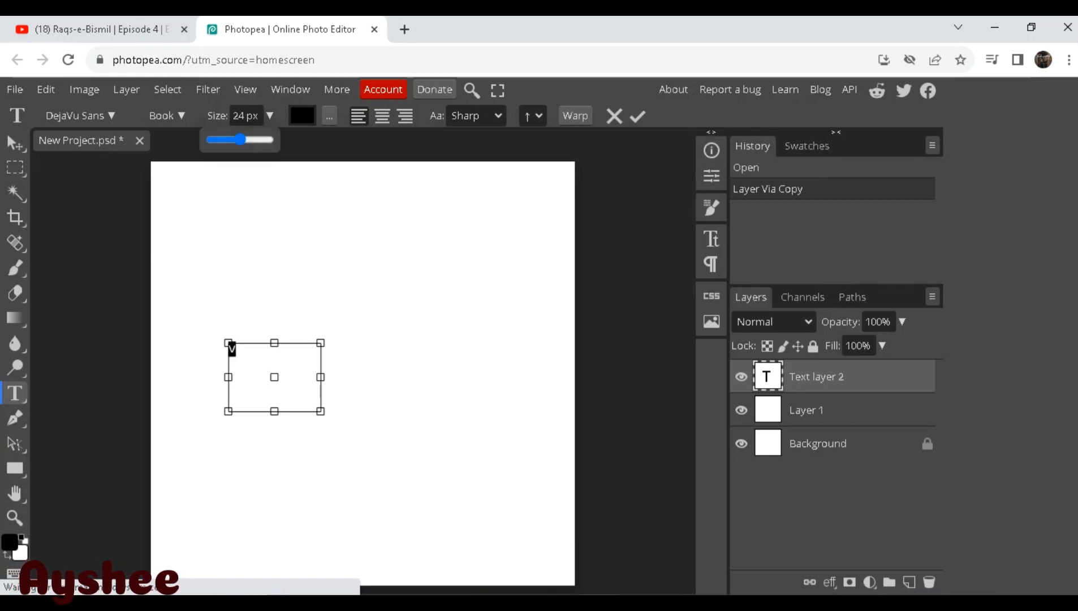
left_click_drag(240, 140, 271, 140)
left_click(81, 116)
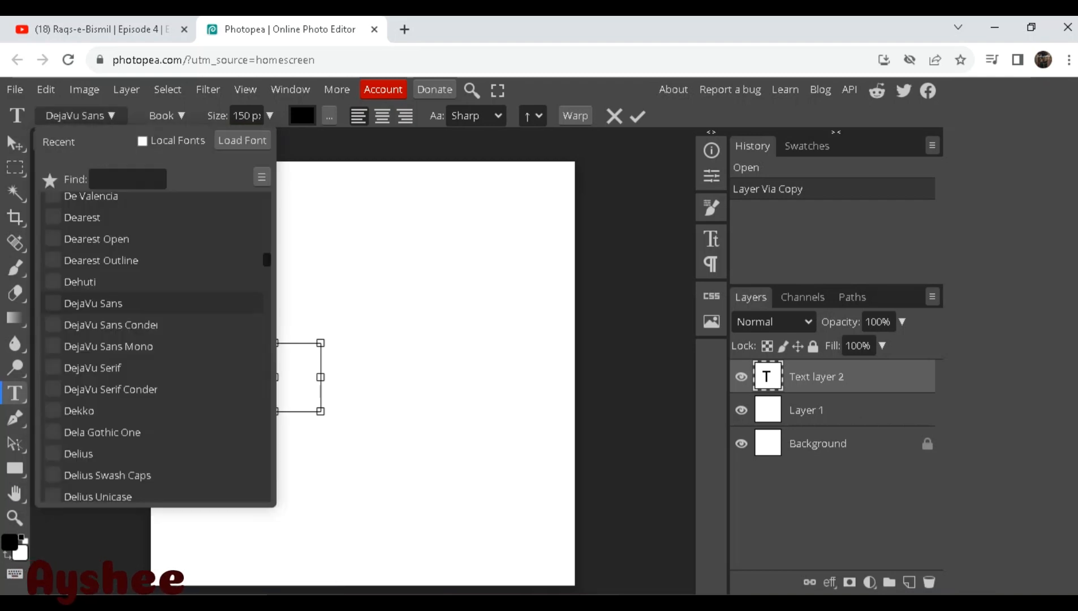
left_click(111, 389)
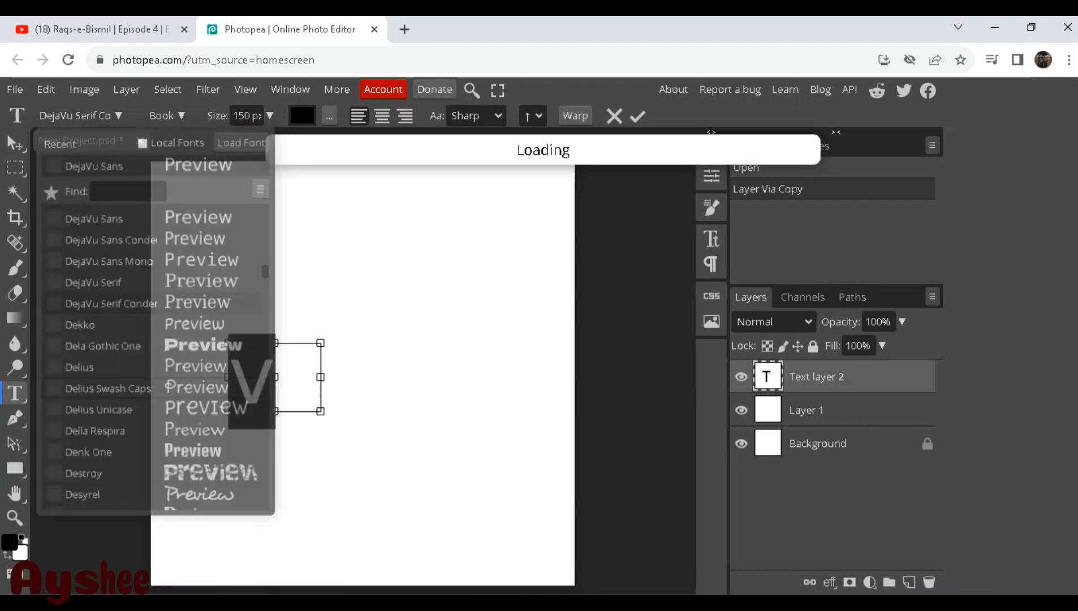
left_click_drag(321, 377, 281, 377)
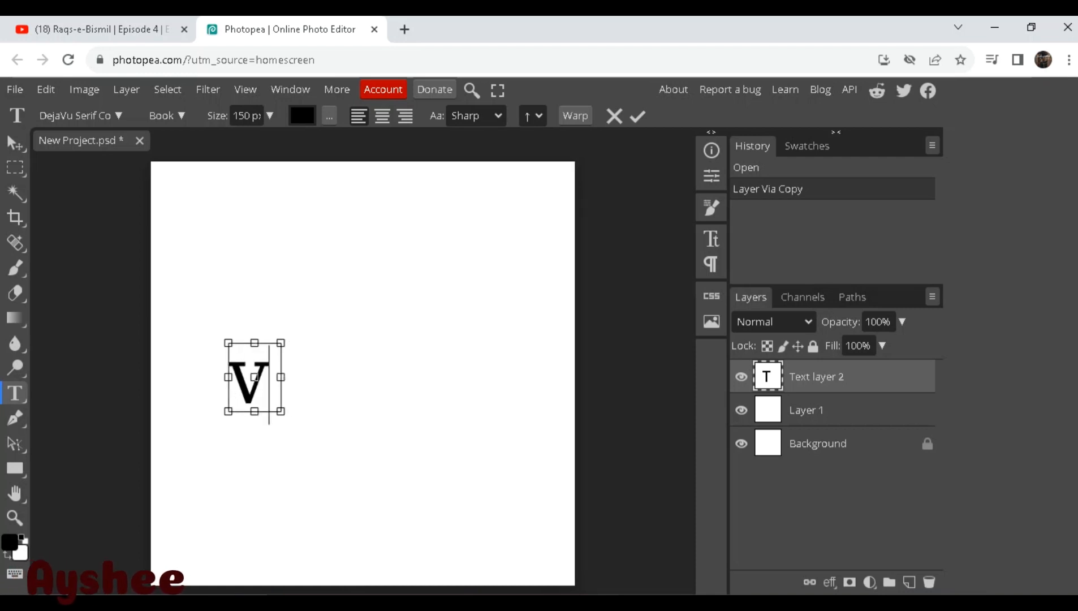
key("ctrl+a")
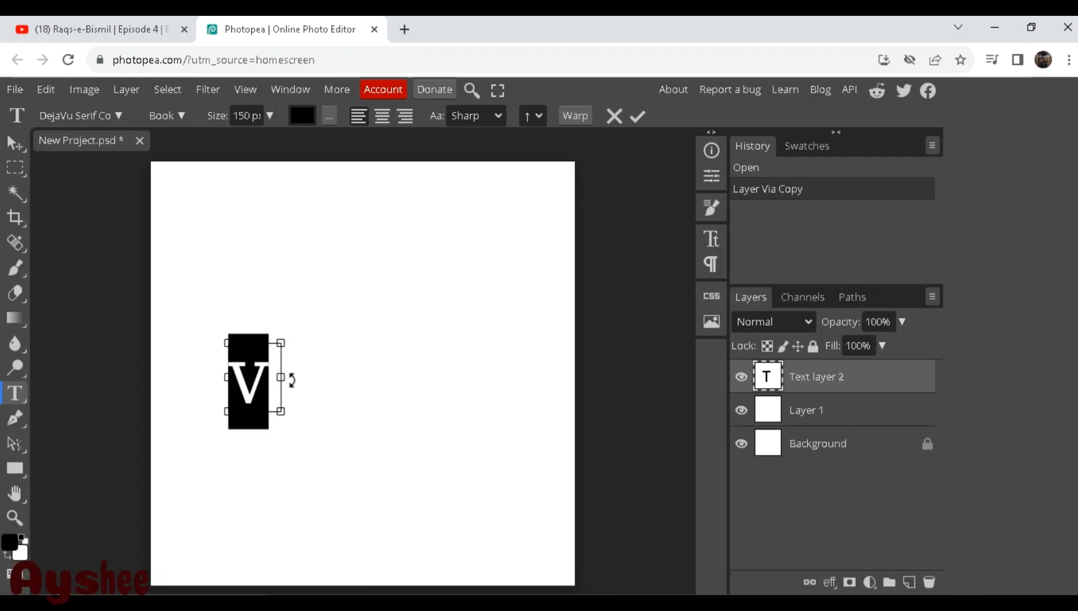
type("t")
key("ctrl+z")
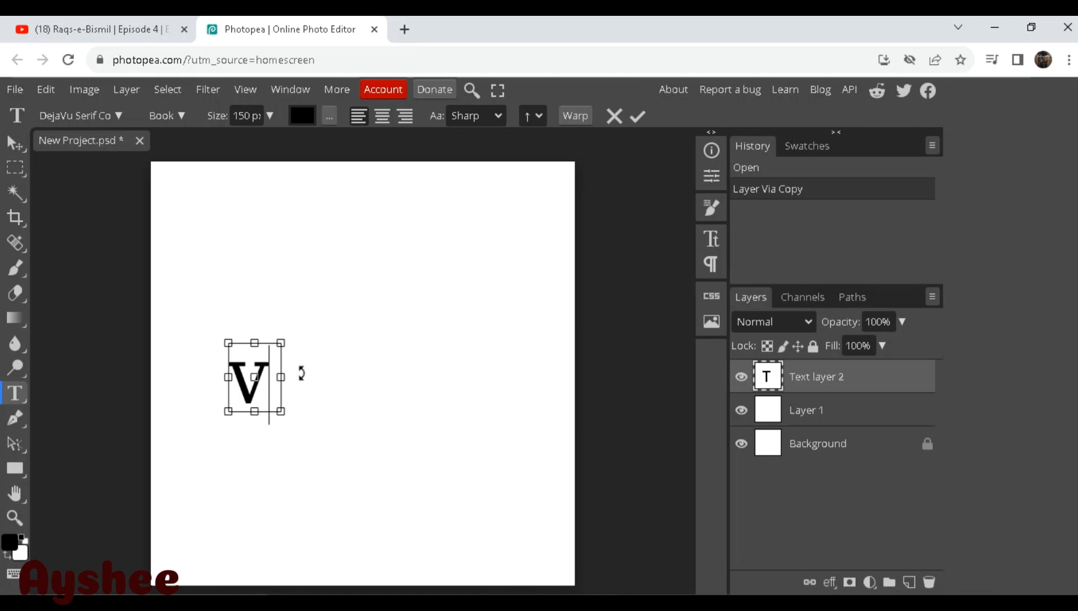
Commit the first letter and add a second "v" on its own text layer, positioned so it overlaps the first to form a W.
left_click(637, 116)
left_click(280, 421)
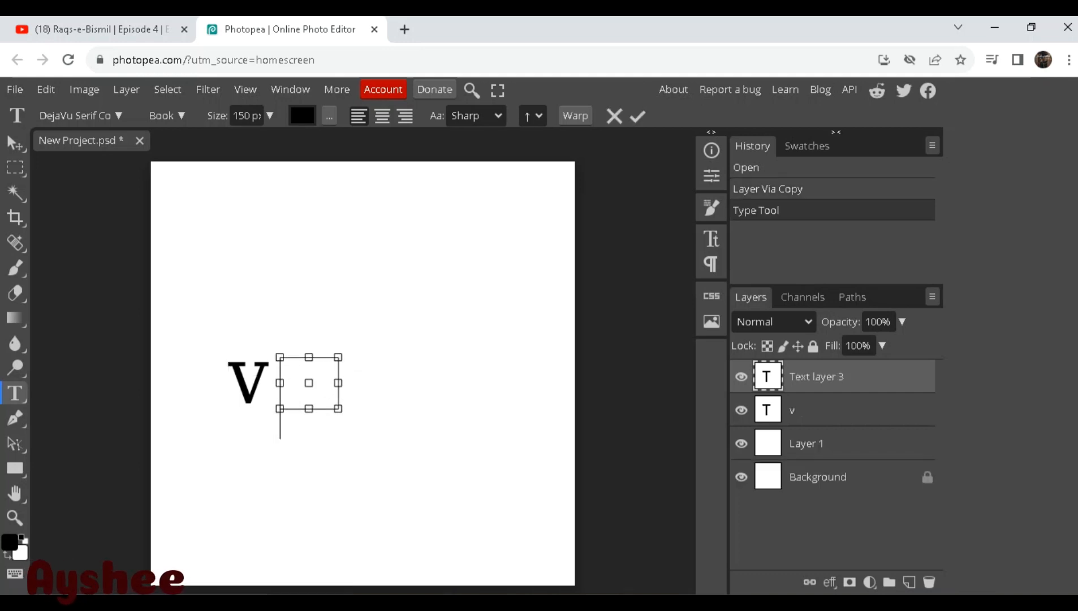
type("v")
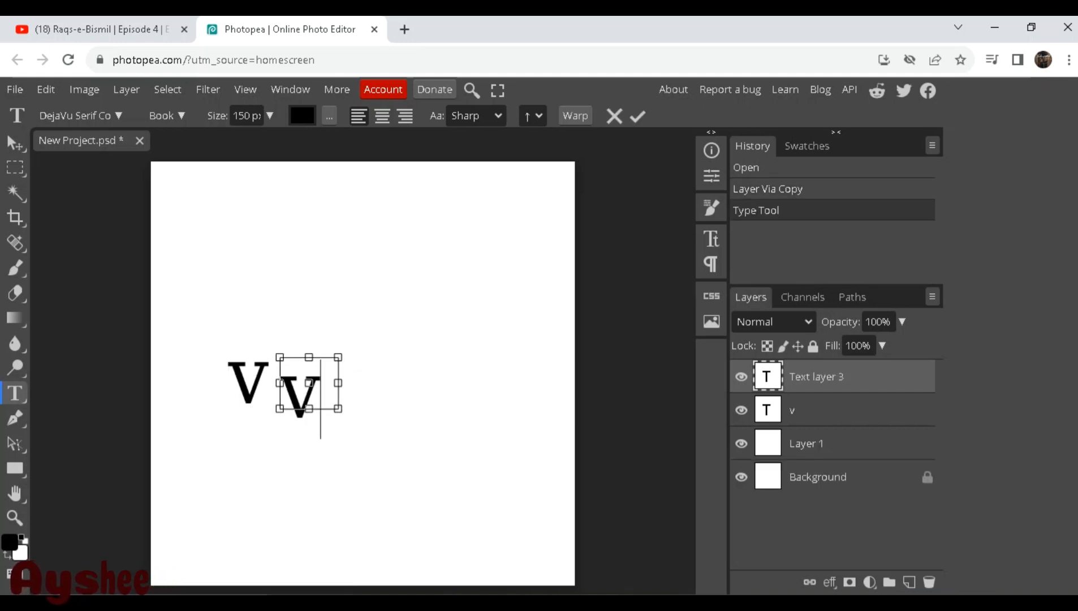
key("Return")
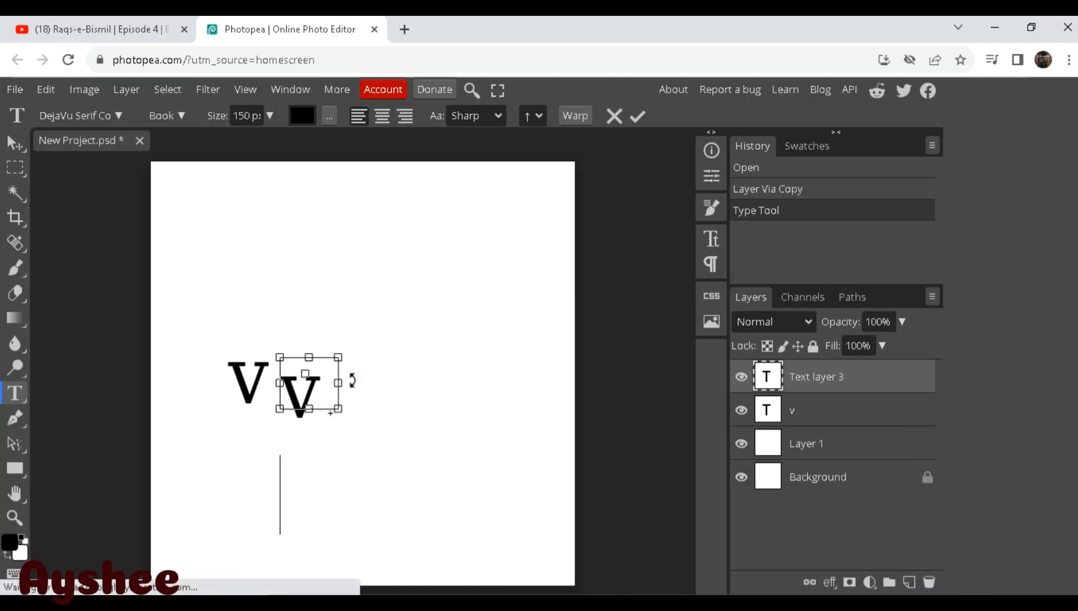
left_click_drag(346, 382, 346, 368)
left_click_drag(280, 376, 323, 377)
Select the first "v" text layer and move the letter left, away from the second "v".
left_click(803, 410)
left_click(238, 380)
key("super")
key("super")
left_click_drag(234, 384, 195, 385)
Try enlarging the first "v" to 200 px with a narrower text box, and undo the enlargement.
left_click(251, 116)
key("BackSpace")
key("BackSpace")
key("BackSpace")
type("200")
key("Return")
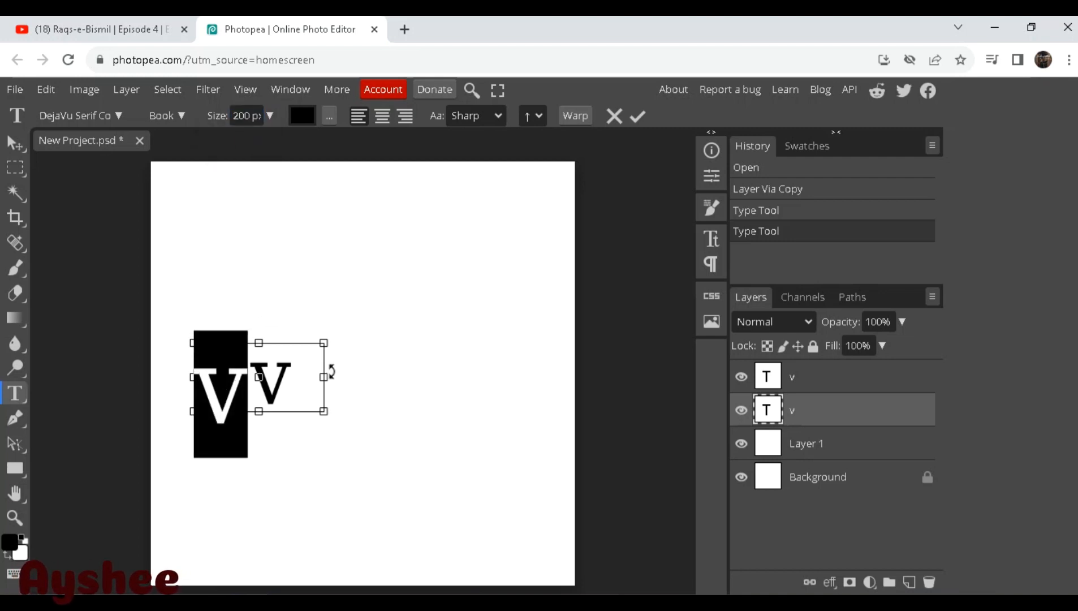
left_click_drag(325, 377, 291, 376)
key("Return")
key("ctrl+z")
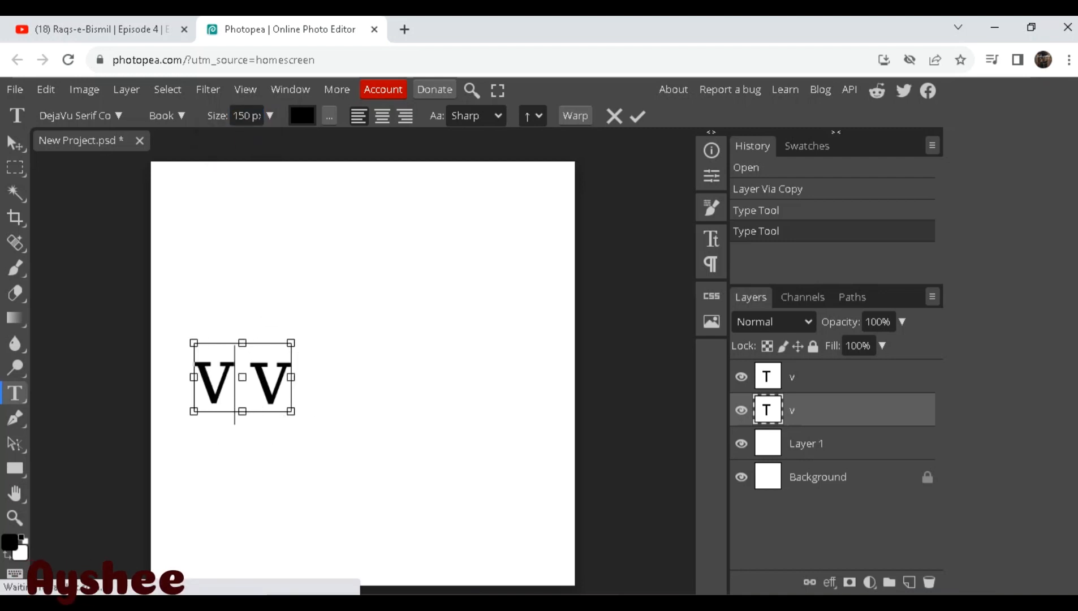
Retry a 200 px font size on the whole text of the first "v" and cancel the edit.
key("ctrl+a")
left_click(245, 116)
key("BackSpace")
key("BackSpace")
type("200")
key("Return")
key("Escape")
Shift the second "v" text box slightly left, adjust its height, and set the letter's anti-aliasing to Smooth.
left_click(289, 391)
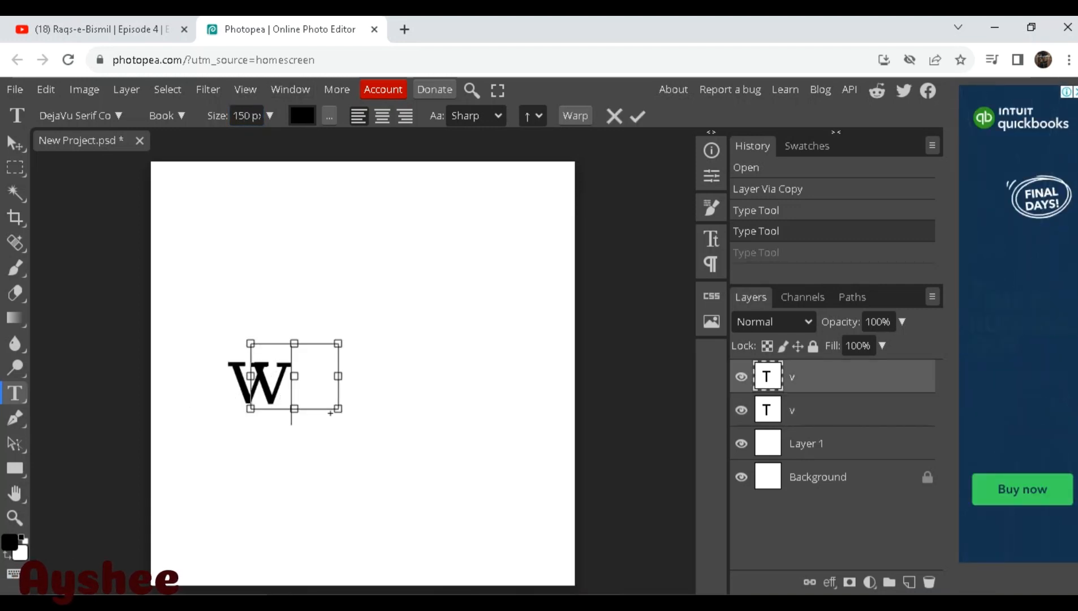
left_click_drag(249, 376, 248, 376)
key("super")
key("super")
left_click(475, 116)
left_click(475, 195)
left_click_drag(296, 408, 294, 414)
left_click_drag(293, 343, 295, 343)
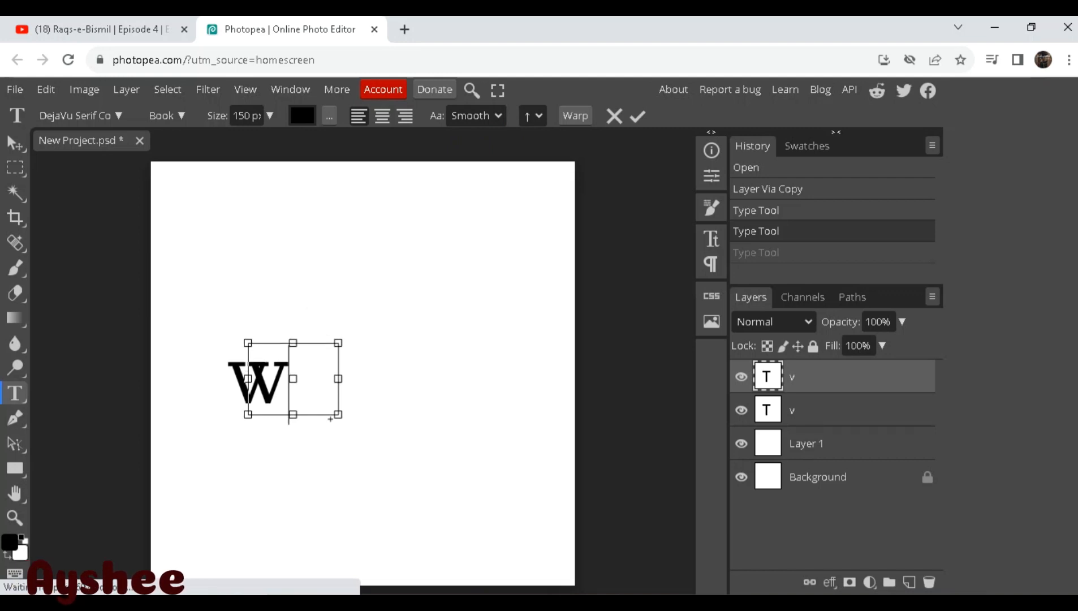
Try setting the second "v" text's background colour to blue #1034cf.
left_click(711, 207)
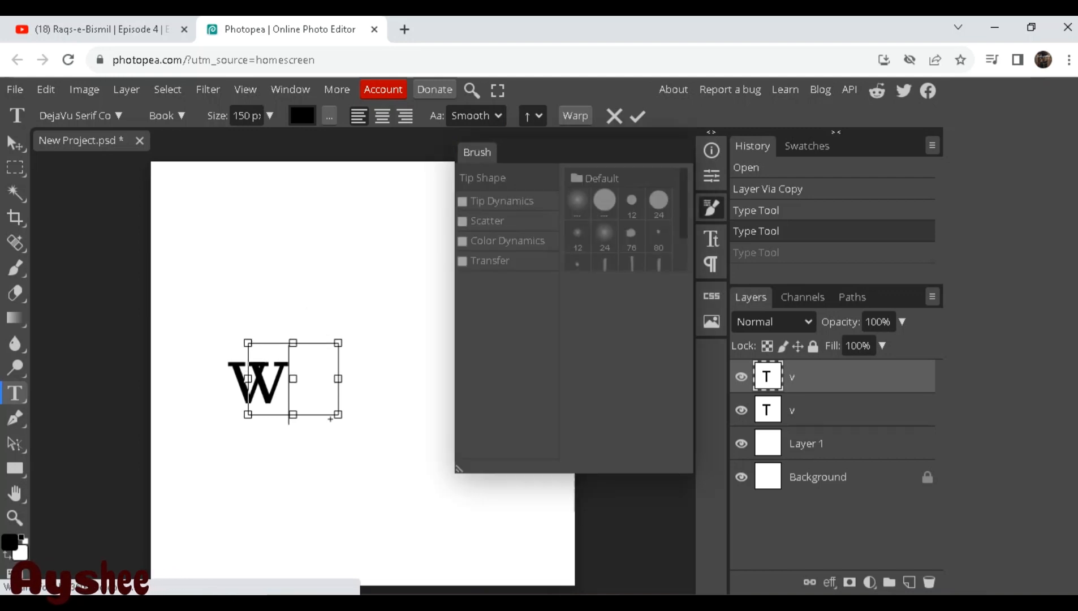
left_click(329, 116)
left_click(341, 218)
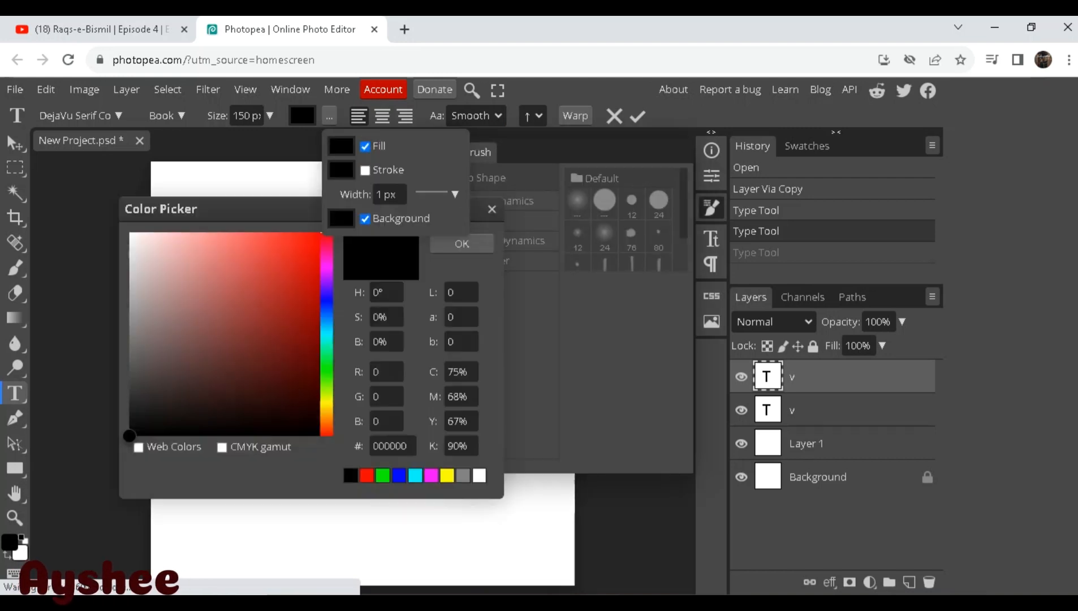
left_click_drag(326, 294, 326, 309)
left_click_drag(310, 262, 254, 313)
left_click_drag(326, 309, 327, 303)
left_click_drag(254, 314, 304, 248)
mouse_move(327, 318)
left_mouse_down()
mouse_move(327, 357)
mouse_move(326, 323)
mouse_move(296, 267)
mouse_move(327, 317)
mouse_move(327, 307)
left_mouse_up()
left_click(293, 298)
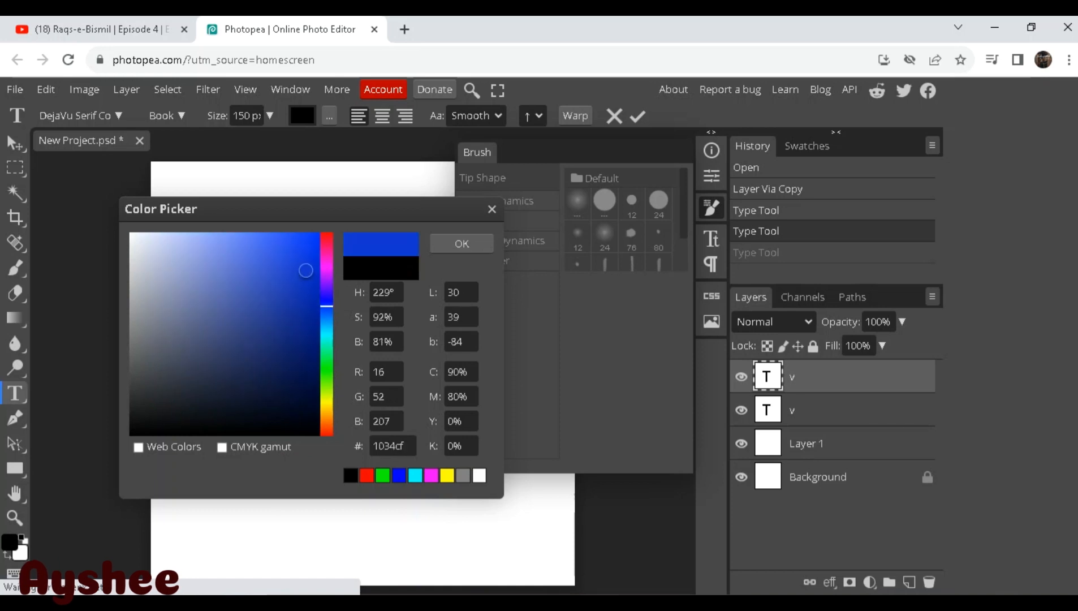
left_click(461, 244)
Recolour the whole text of the second "v" dark blue and open the first "v" for text editing.
key("ctrl+a")
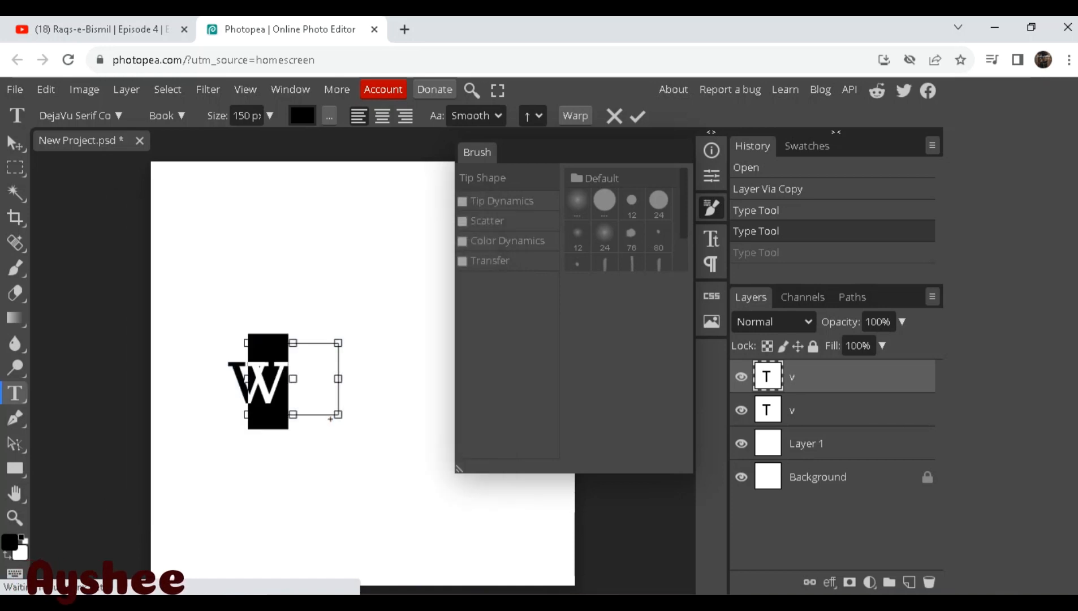
left_click(302, 116)
left_click(462, 243)
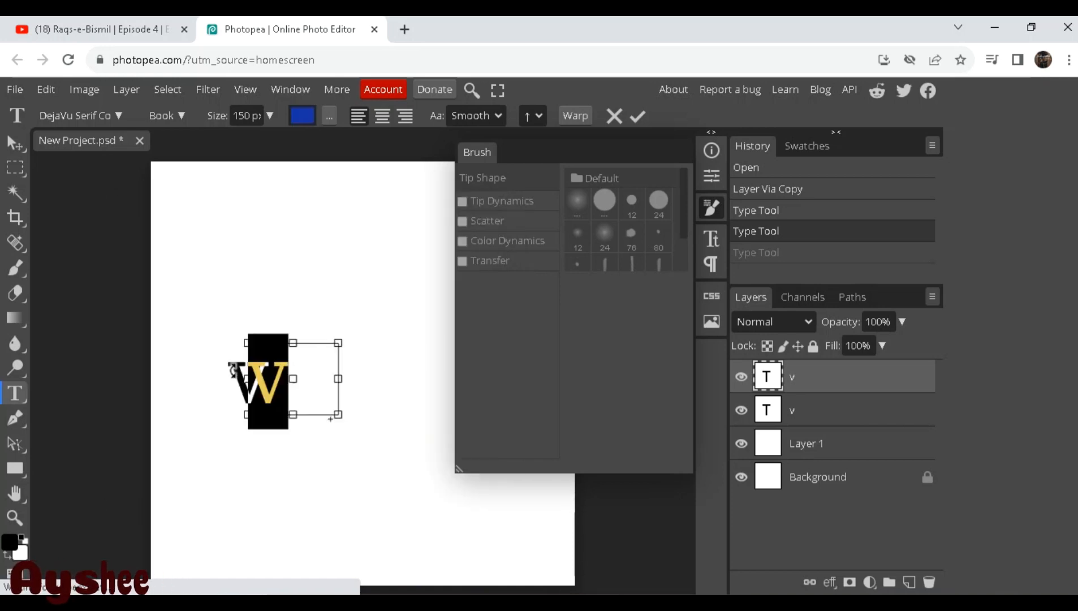
left_click(792, 410)
left_click(236, 380)
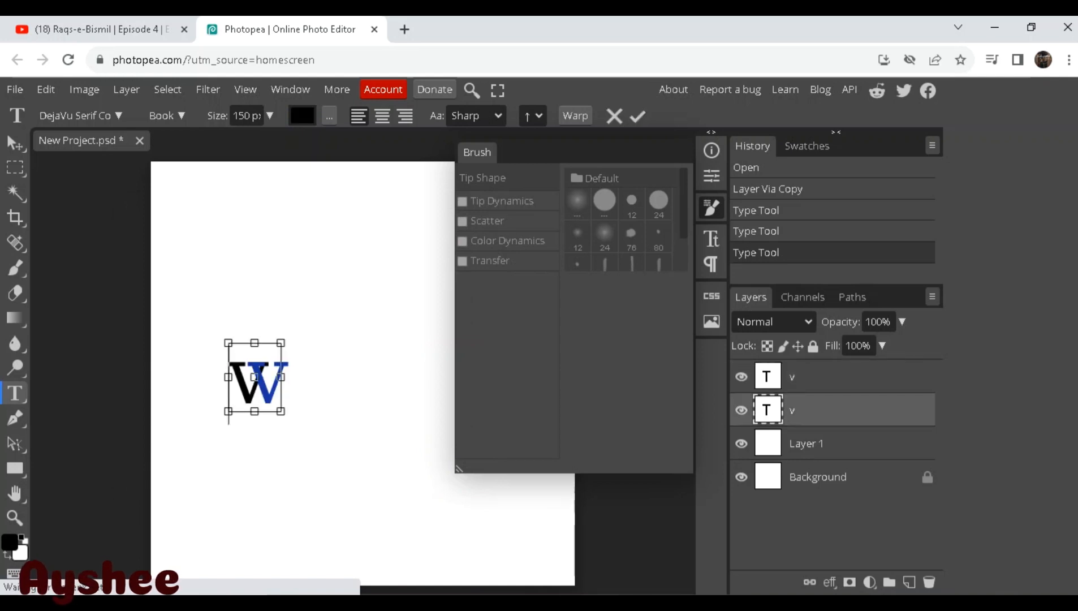
Try a dark green text colour on the first "v".
left_click(302, 115)
left_click(326, 365)
left_click_drag(254, 336, 236, 369)
left_click(289, 366)
left_click(278, 325)
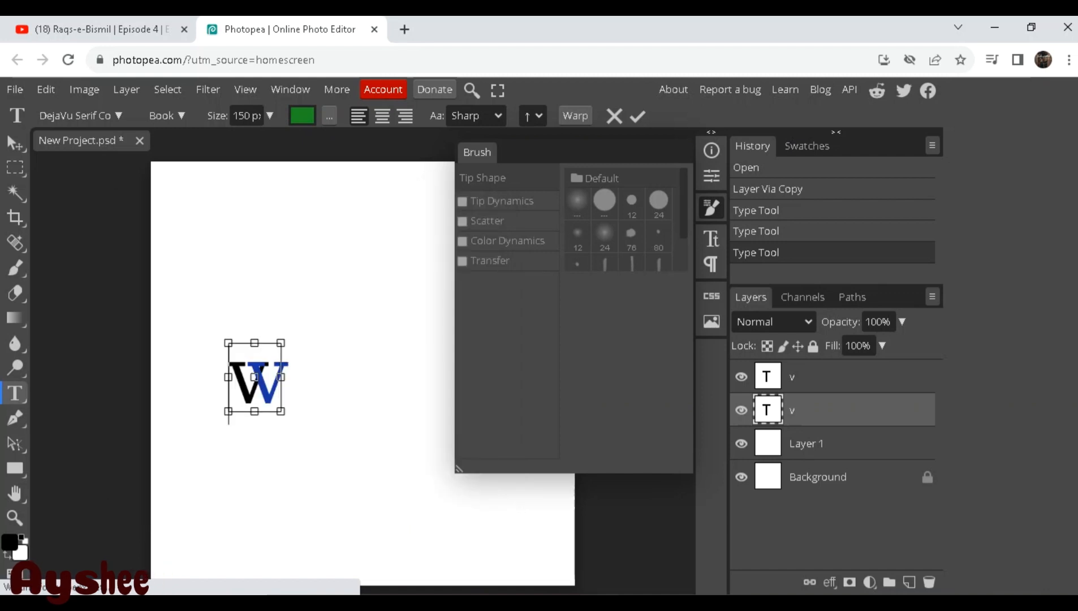
left_click(276, 346)
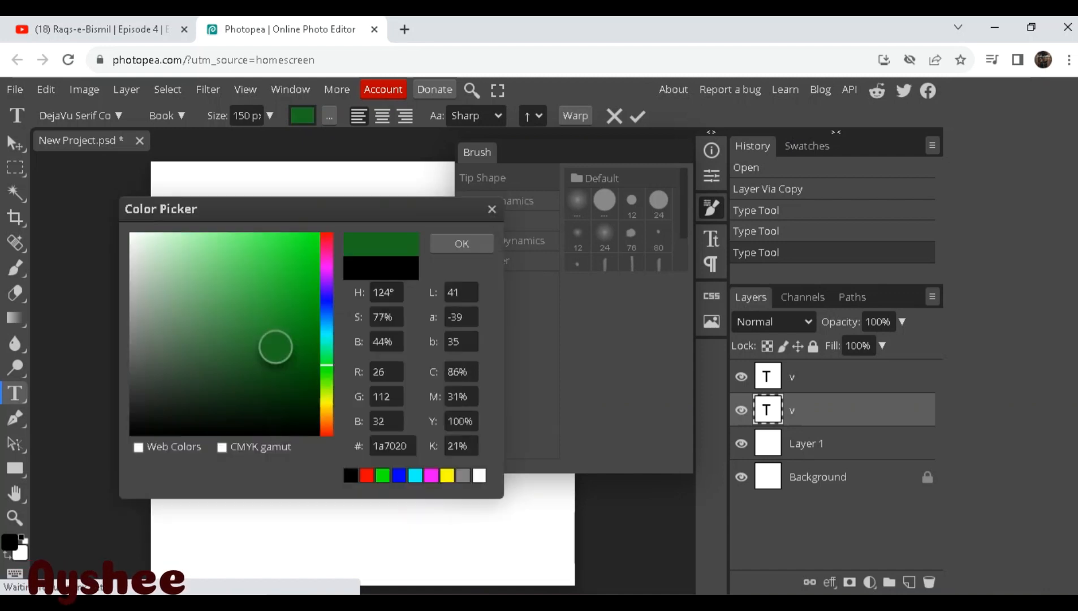
left_click_drag(327, 365, 326, 371)
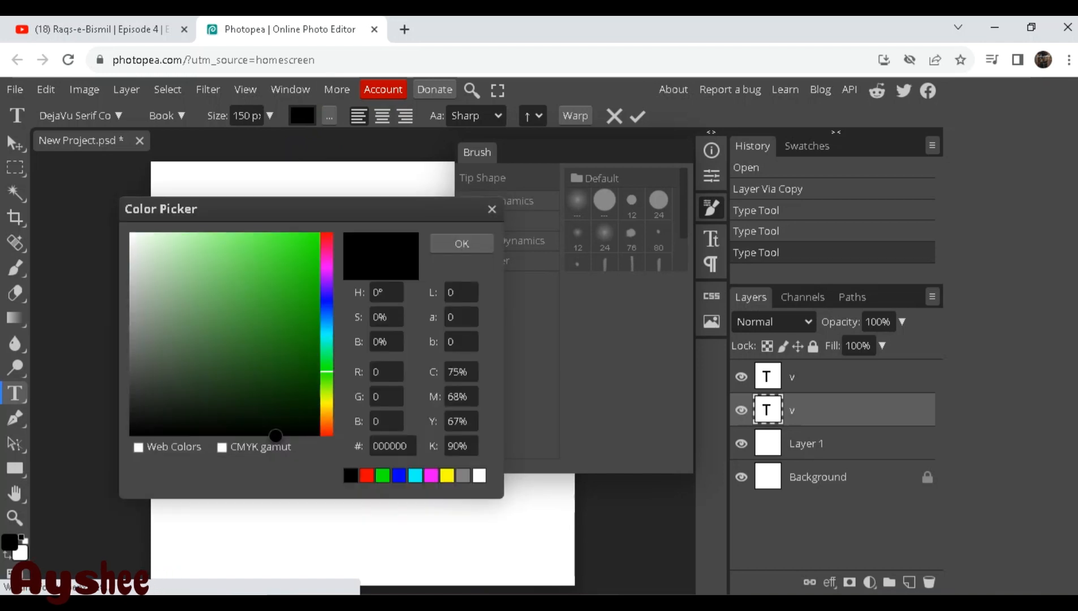
Recolour the first "v" light blue and commit the text edit.
left_click(327, 312)
left_click(303, 320)
left_click(272, 250)
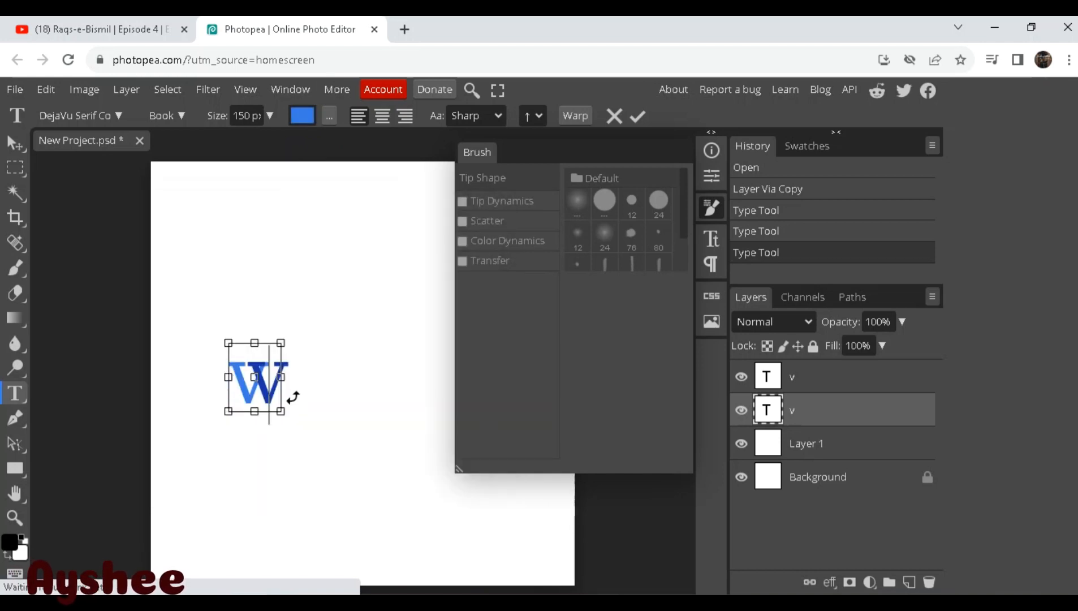
type("t")
key("BackSpace")
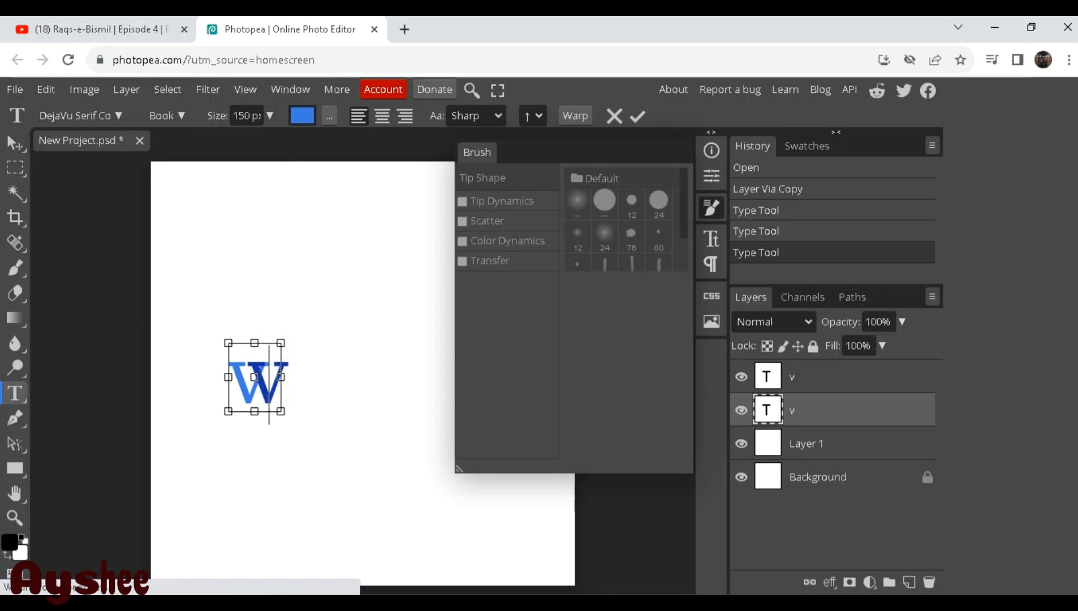
key("F5")
key("ctrl+t")
left_click(290, 29)
left_click(638, 117)
Add a text box beside the W, enter "Wise web" and enlarge the box to fit both words.
left_click(317, 416)
left_click_drag(317, 416, 419, 407)
left_click(291, 396)
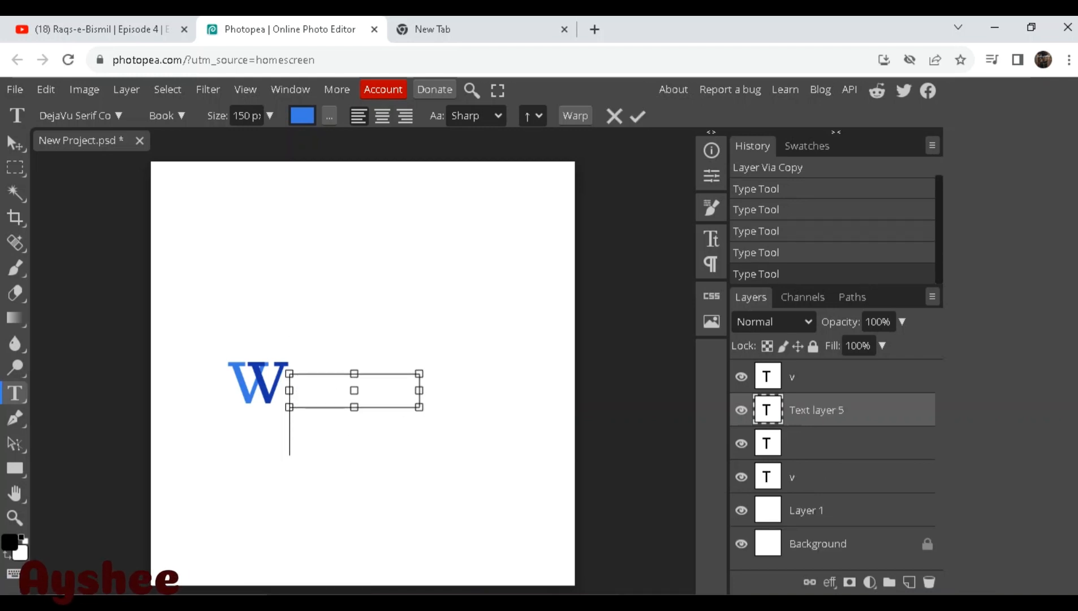
type("Wise web")
left_click_drag(419, 390, 527, 532)
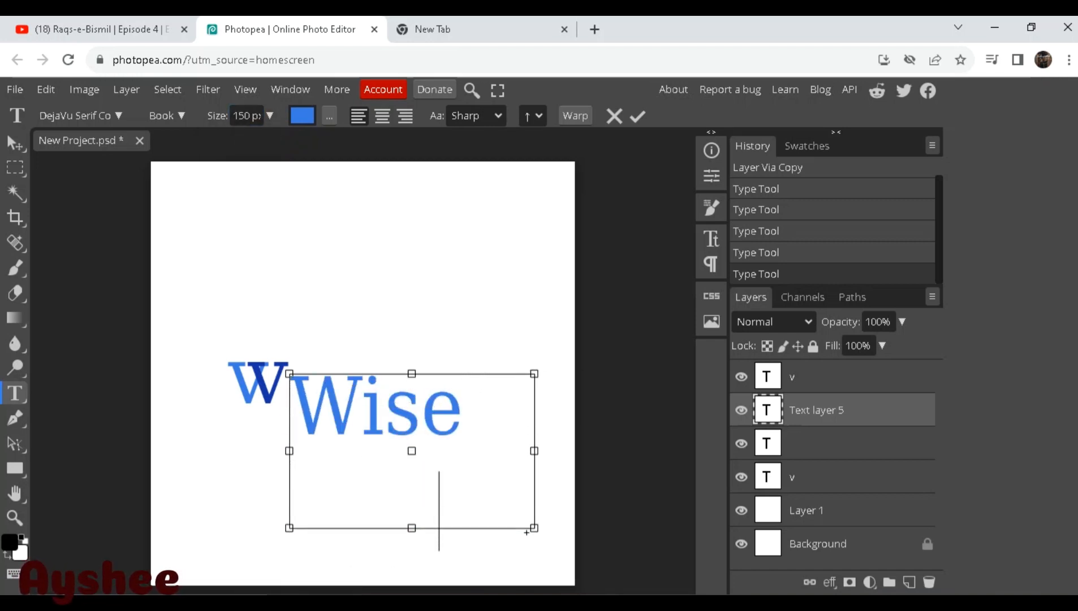
Reduce the font size of the words "Wise" and "web" to 27 px.
left_click_drag(463, 412, 294, 408)
left_click(269, 116)
left_click_drag(267, 140, 241, 140)
left_click_drag(347, 413, 499, 413)
left_click(270, 116)
left_click_drag(267, 139, 241, 140)
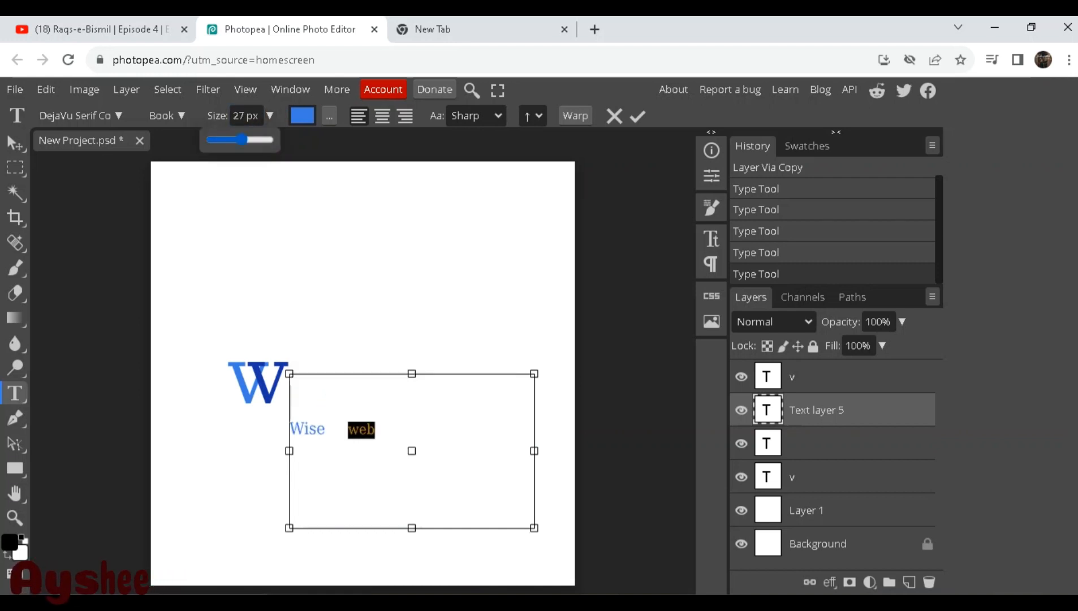
Enlarge the initial "W" of "Wise" and delete the space so the text reads "Wiseweb".
left_click_drag(290, 428, 306, 428)
left_click(270, 116)
left_click_drag(241, 139, 248, 140)
left_click(353, 428)
key("BackSpace")
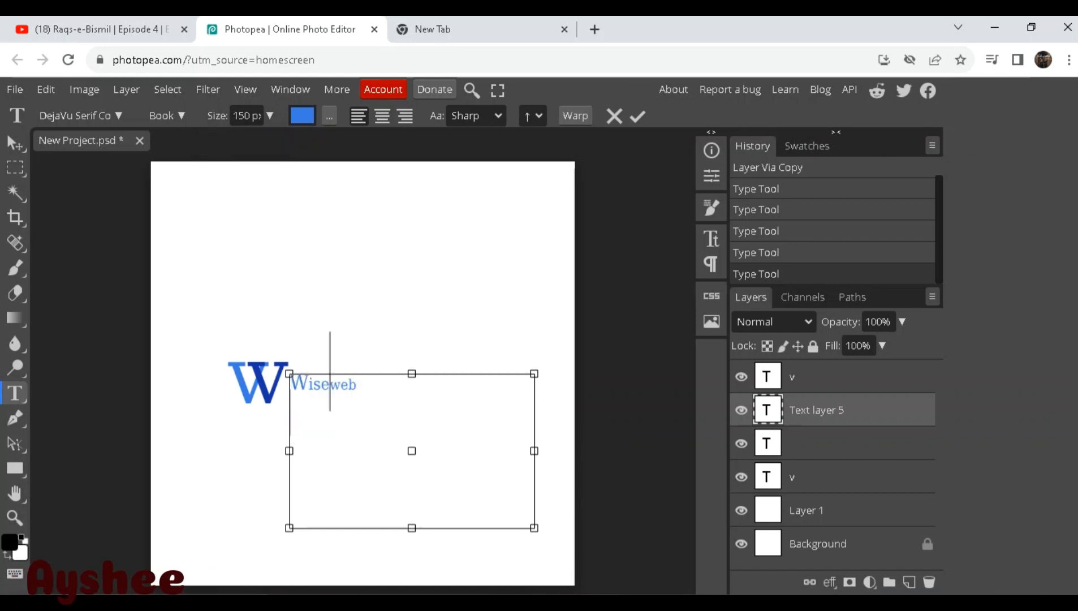
key("BackSpace")
Shrink the "Wiseweb" text box and move the text against the lower right of the W.
left_click_drag(534, 528, 405, 402)
left_click(15, 143)
left_click_drag(323, 385, 313, 398)
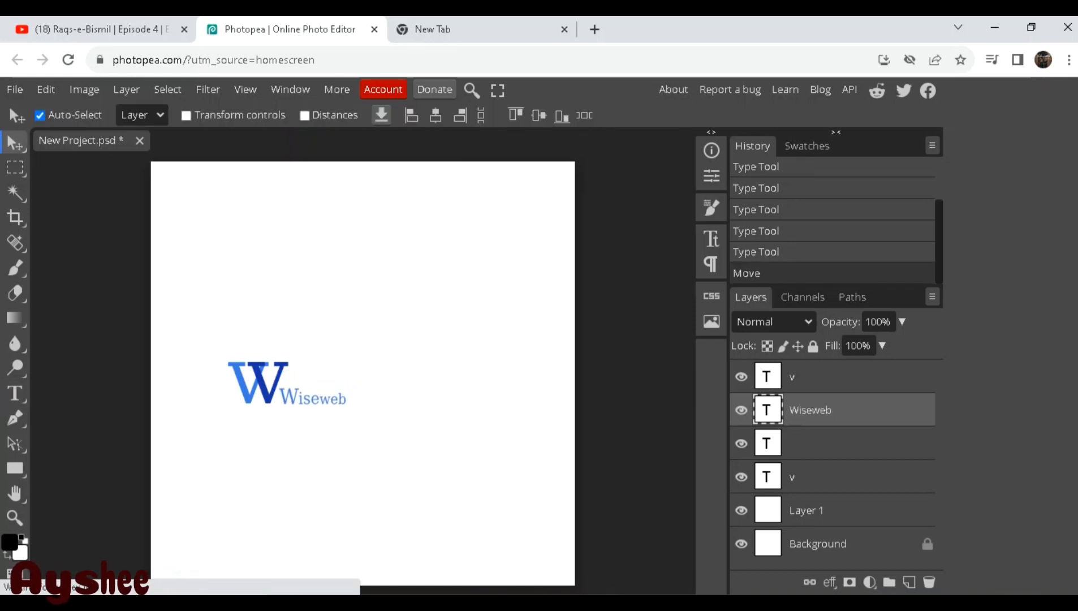
Hide the "Wiseweb" text layer while keeping both "v" layers shown.
left_click(741, 377)
left_click(741, 443)
left_click(741, 443)
left_click(741, 477)
left_click(742, 410)
left_click(742, 376)
left_click(742, 477)
Snip the canvas area around the W with Snipping Tool and paste it under task 1 of GRAPHIC DESIGN2.docx.
key("super+s")
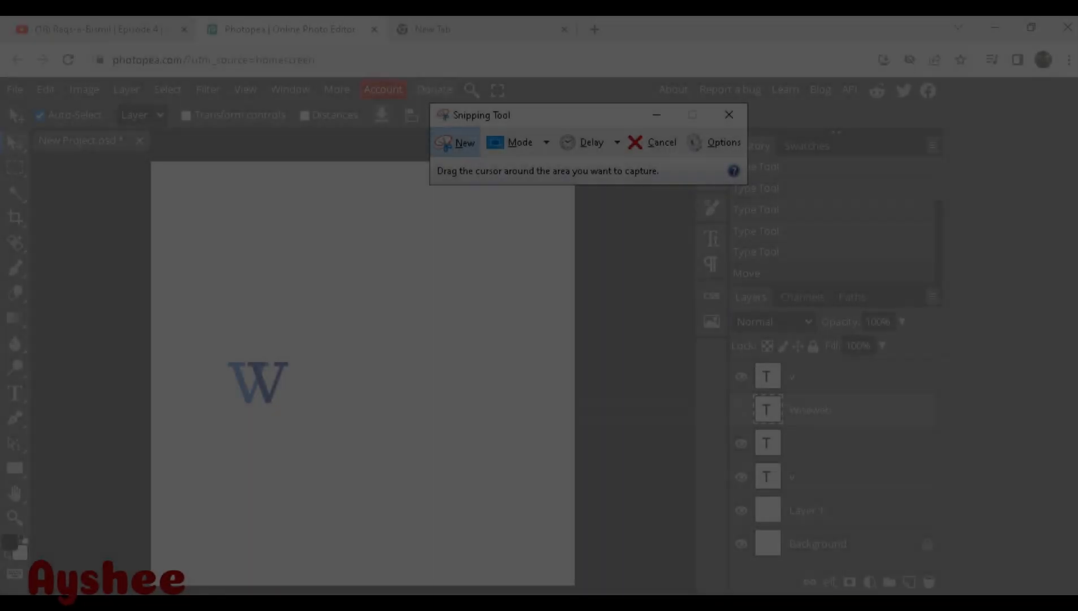
left_click_drag(163, 249, 472, 503)
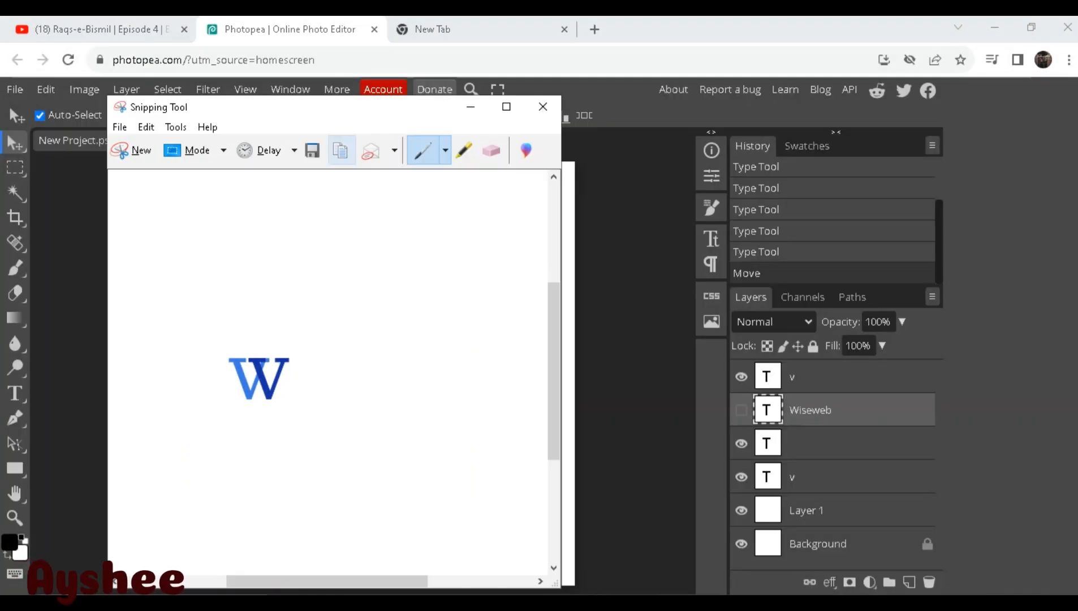
mouse_move(477, 601)
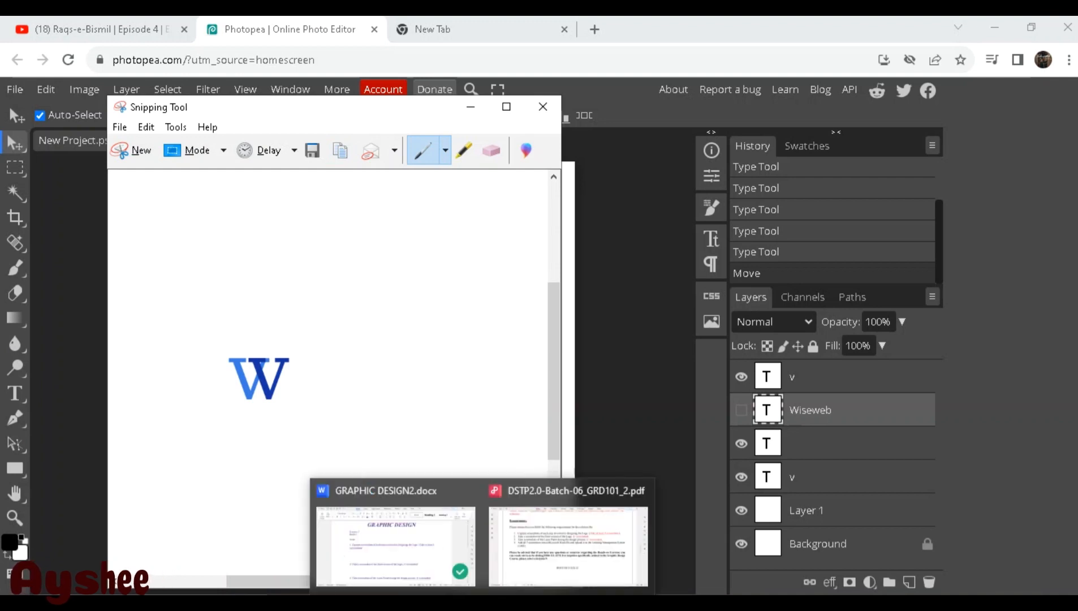
left_click(397, 543)
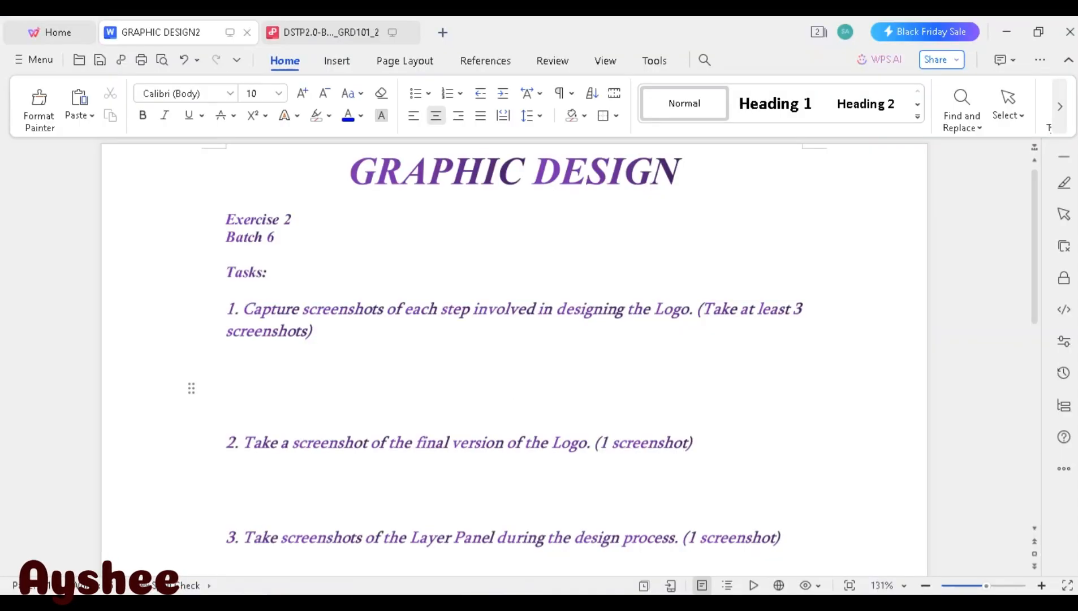
key("ctrl+v")
Resize the pasted W picture to 2.24 in high by 2.54 in wide and add blank lines below it.
left_click(453, 408)
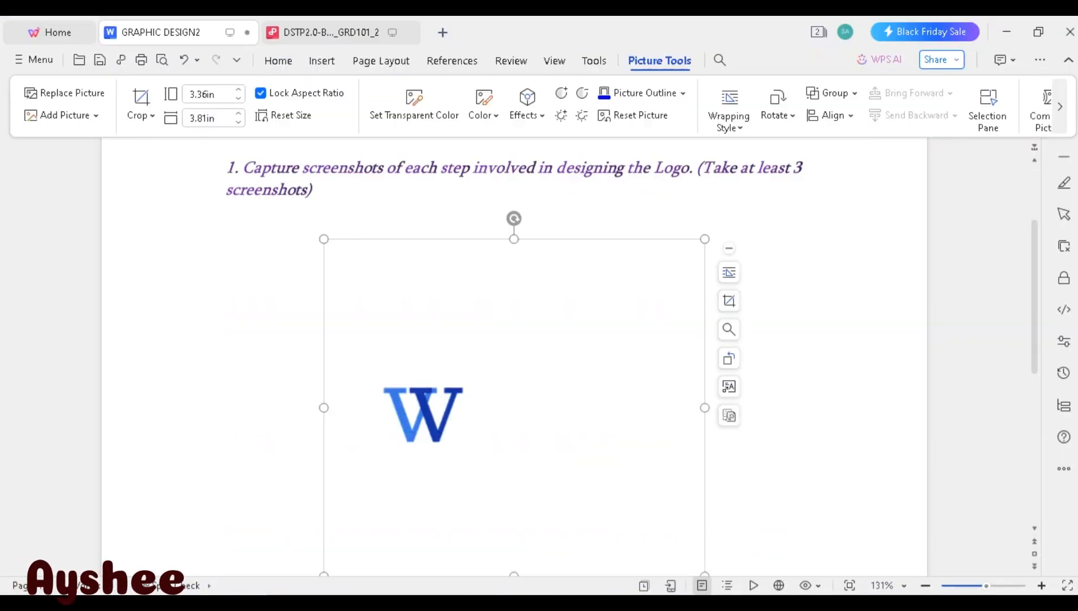
left_click_drag(705, 238, 577, 351)
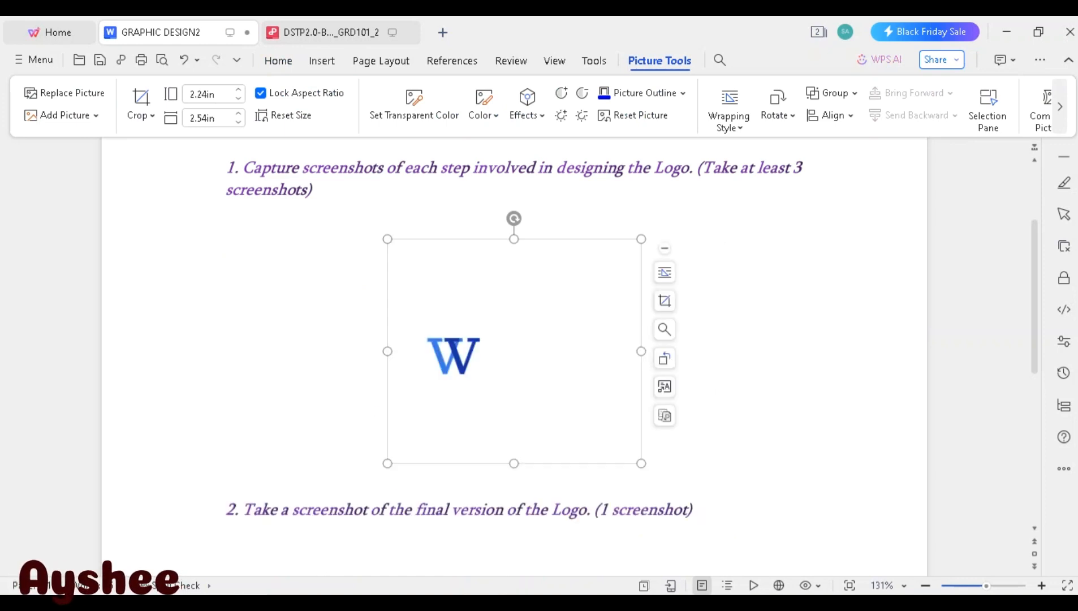
left_click(641, 455)
key("Return")
key("Return")
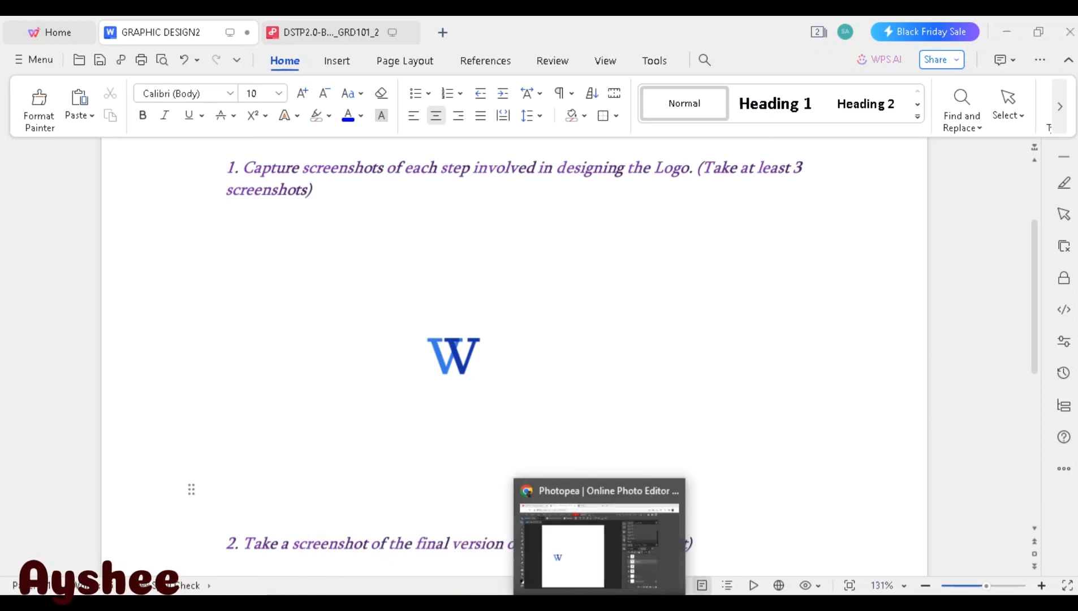
Switch to Photopea, show the "Wiseweb" layer again and snip the area around the complete logo.
left_click(598, 602)
left_click(741, 409)
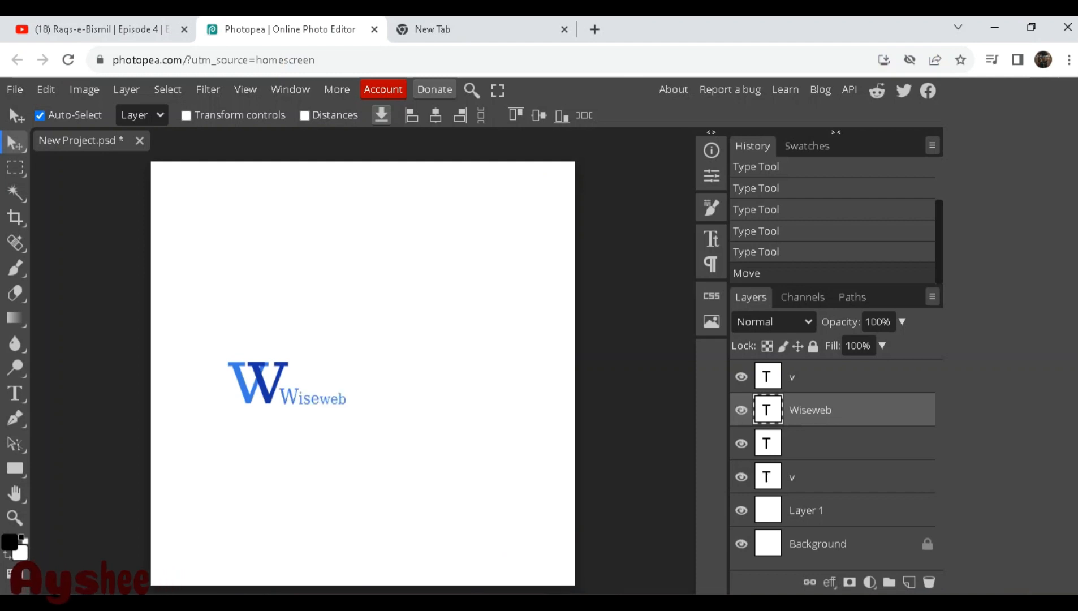
key("alt+Tab")
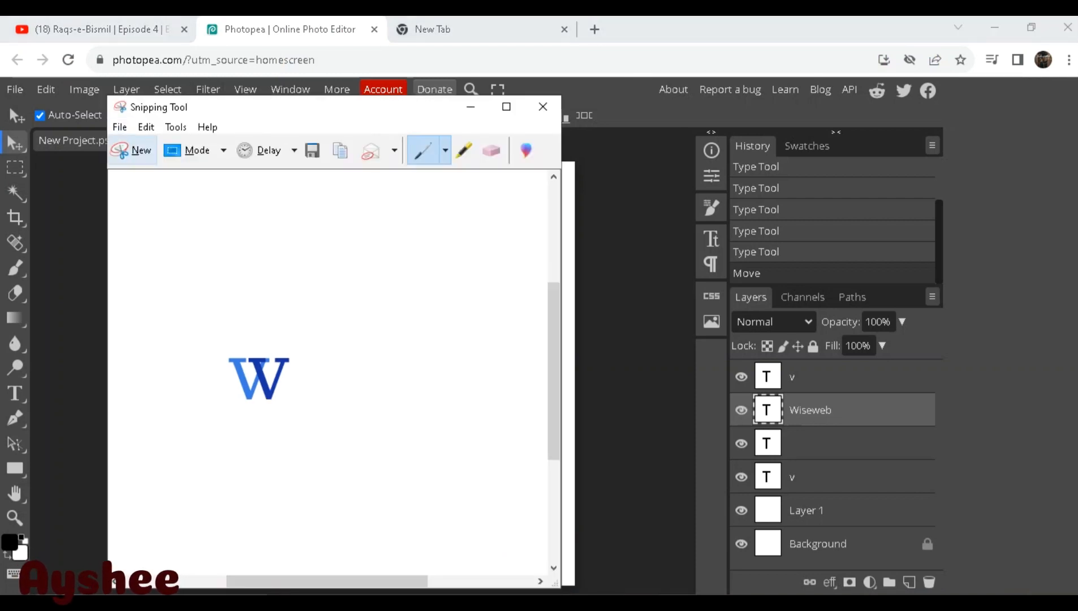
left_click(136, 150)
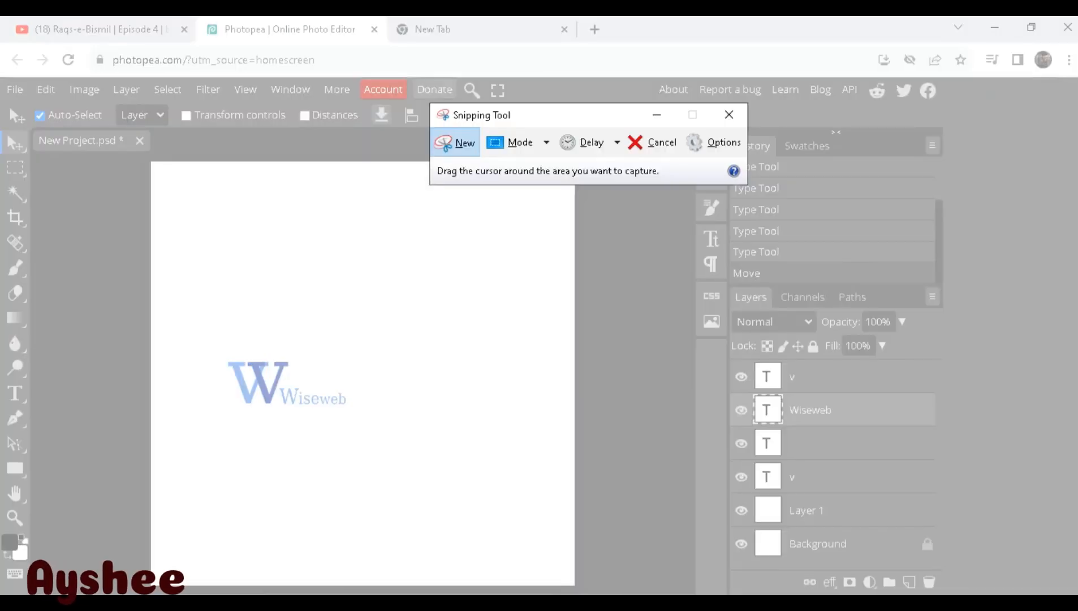
left_click_drag(163, 238, 477, 477)
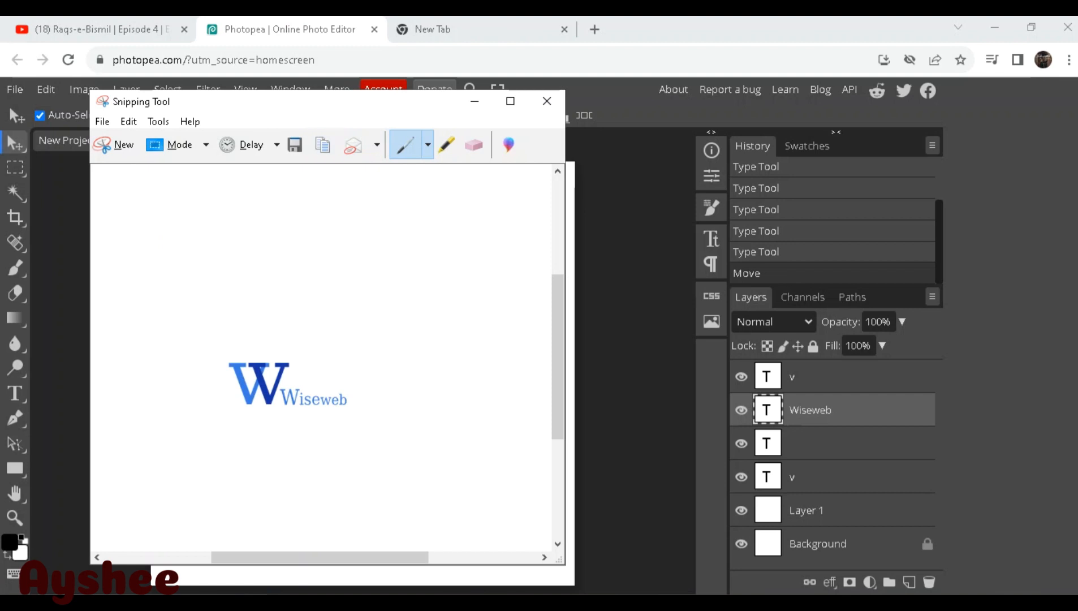
Switch to the GRAPHIC DESIGN2 document, paste the full-logo snip below the W picture and start a new line.
mouse_move(480, 603)
left_click(397, 538)
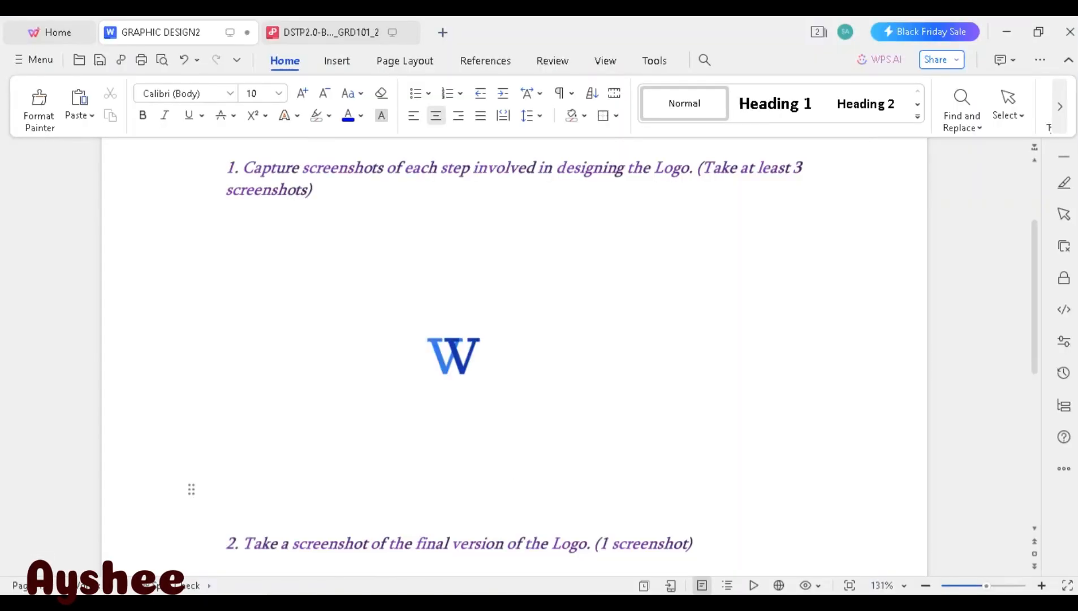
key("ctrl+v")
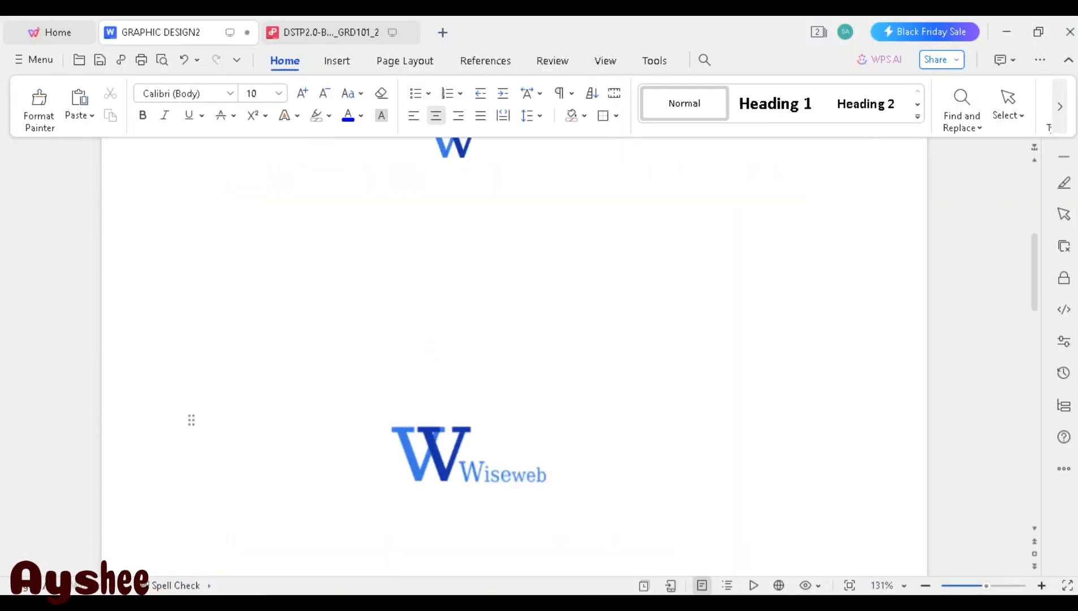
key("Return")
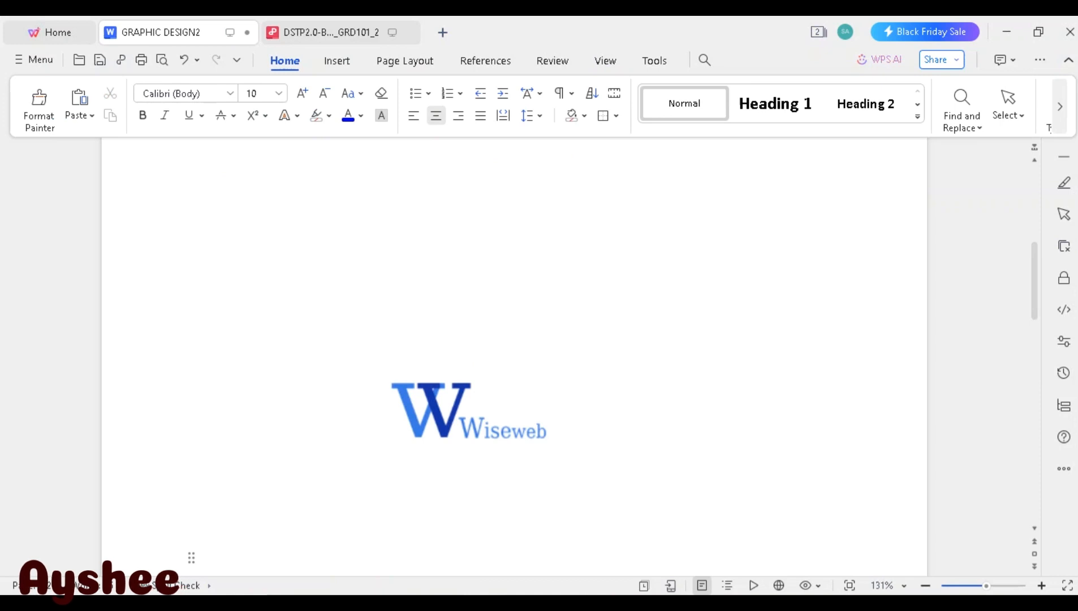
Switch to Photopea and change the font of the whole "Wiseweb" text to Dobkin, trying Denk One first.
key("alt+Tab")
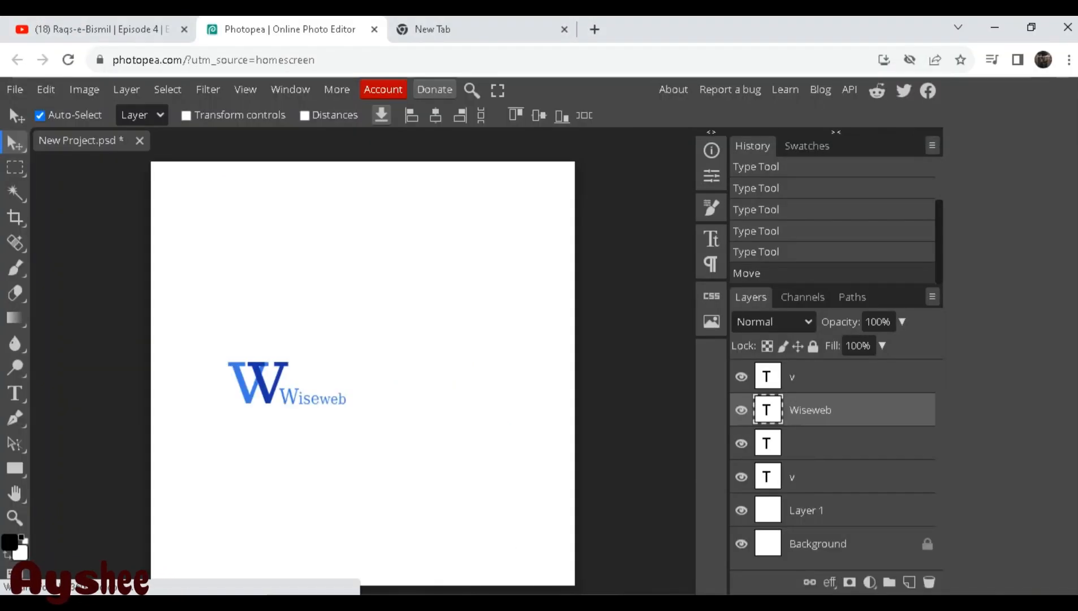
double_click(767, 410)
left_click(320, 399)
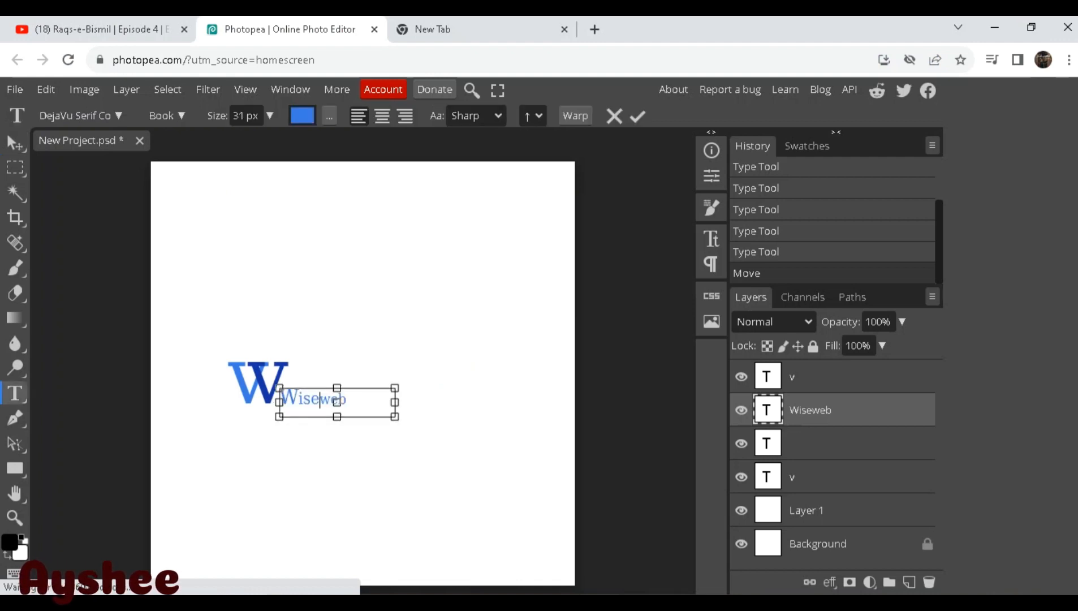
key("ctrl+a")
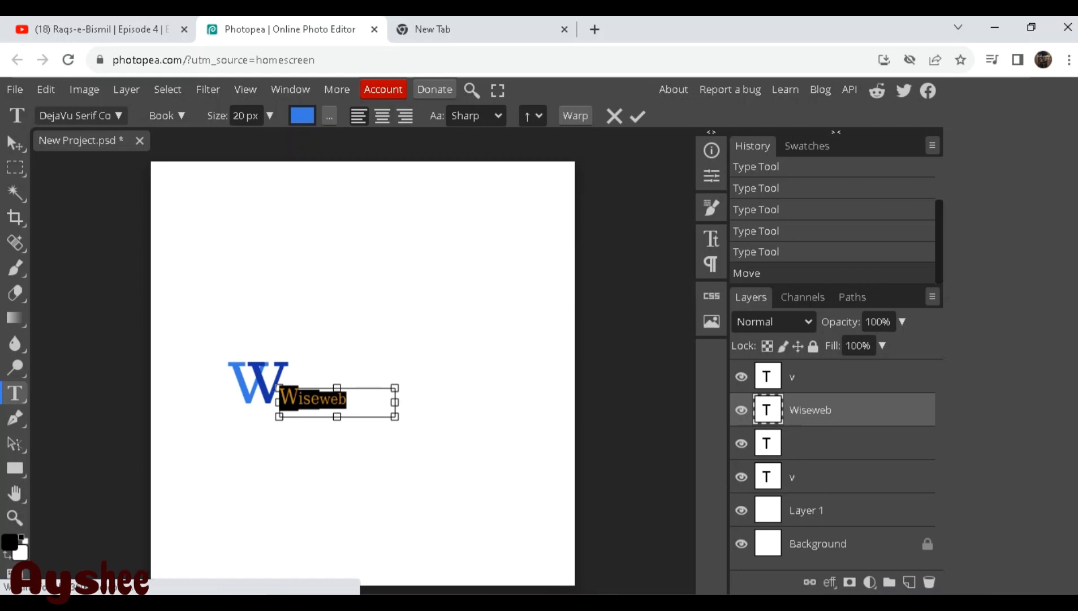
left_click(79, 116)
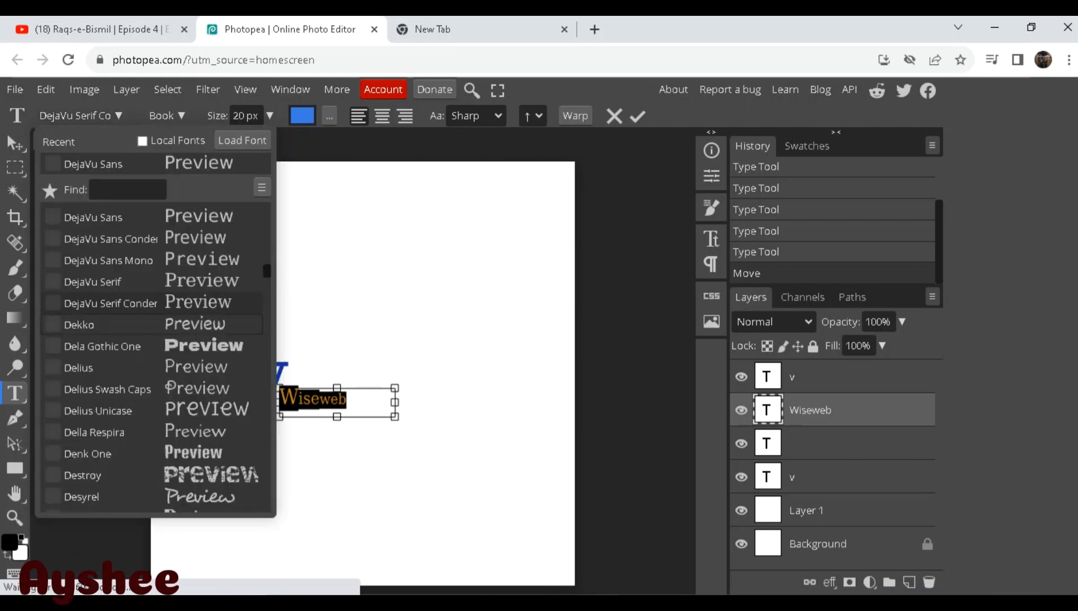
left_click(96, 453)
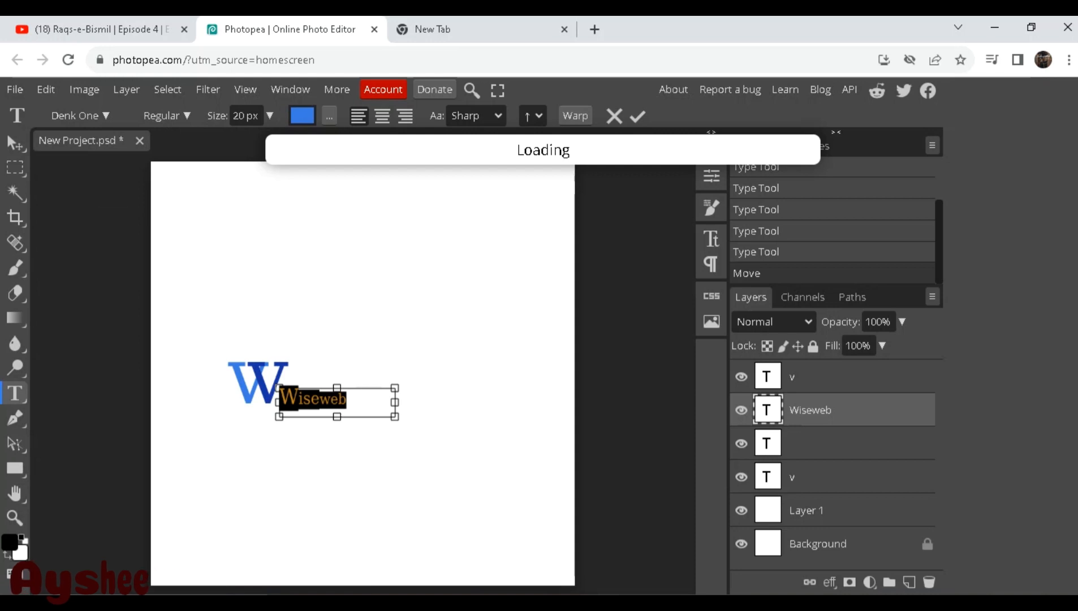
left_click(79, 115)
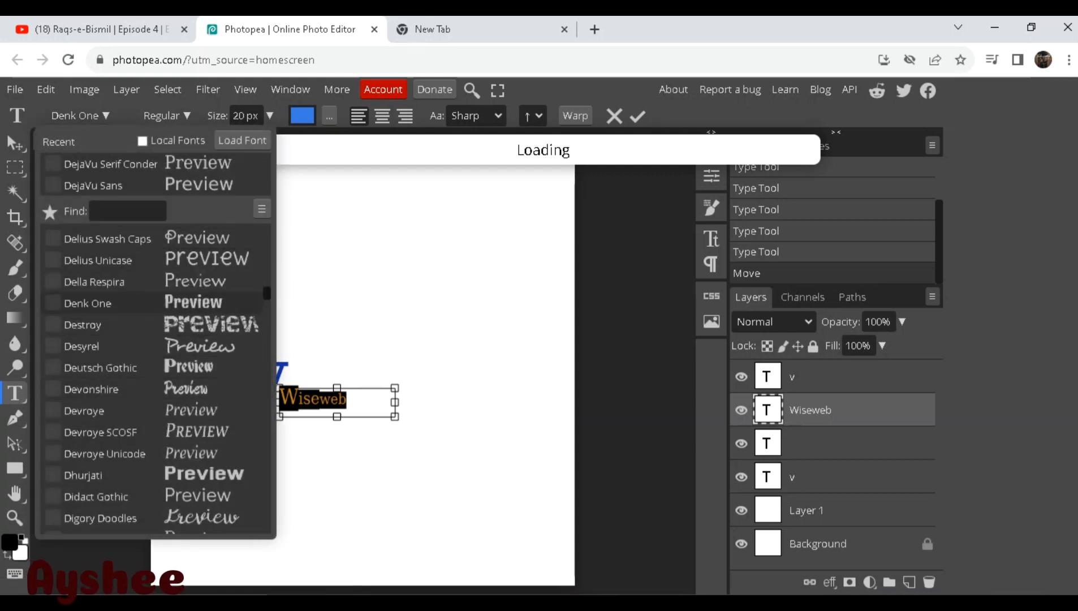
scroll(153, 374, "down", 5)
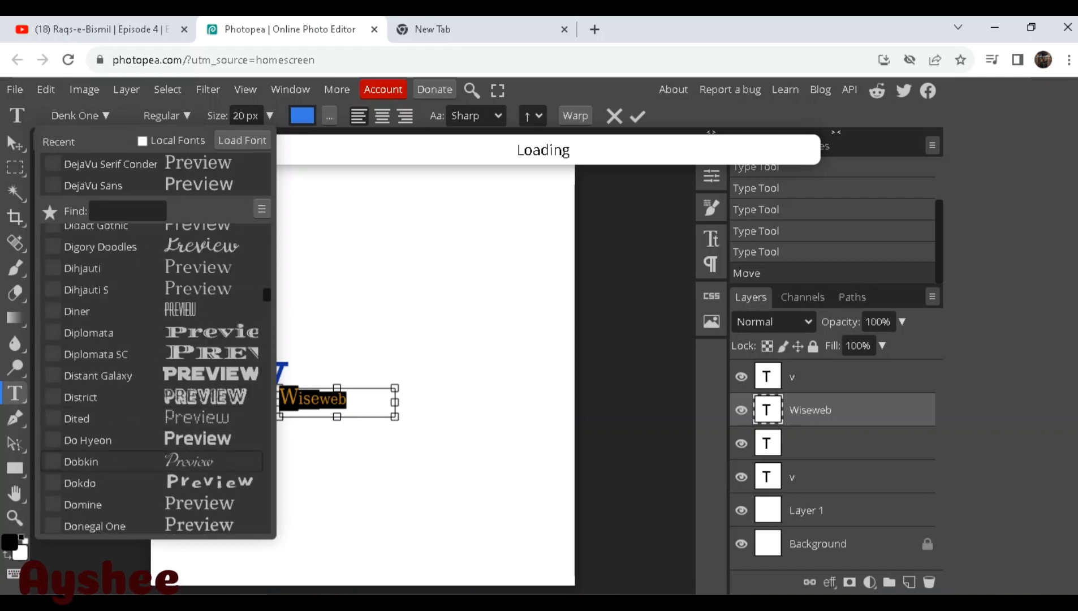
left_click(101, 462)
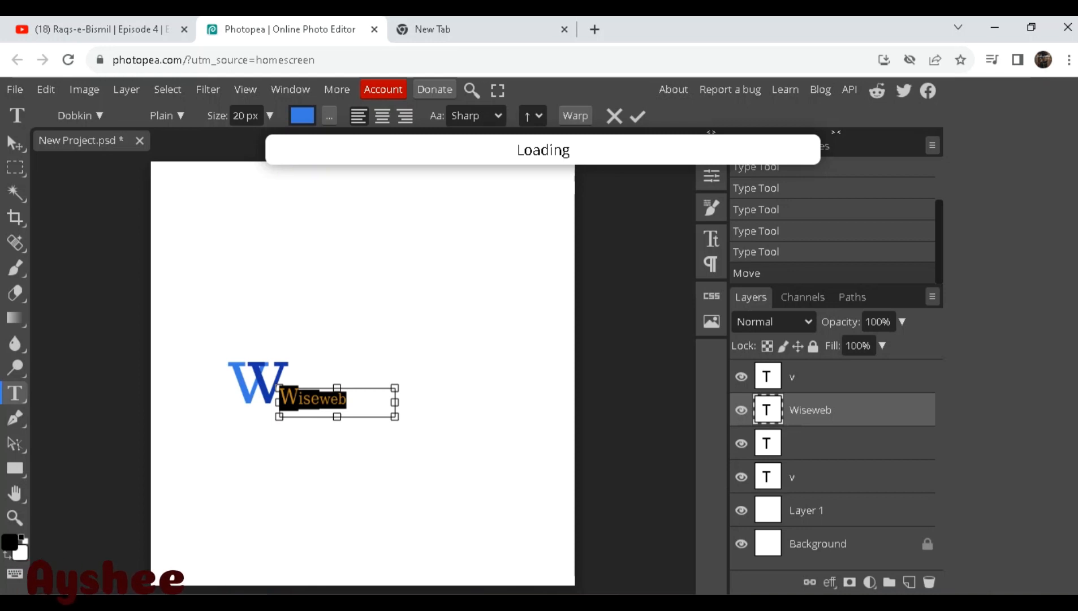
Switch to the DSTP2.0-Batch-06_GRD101_2 PDF and review the screenshot requirements and the problem statement above them.
left_click(483, 601)
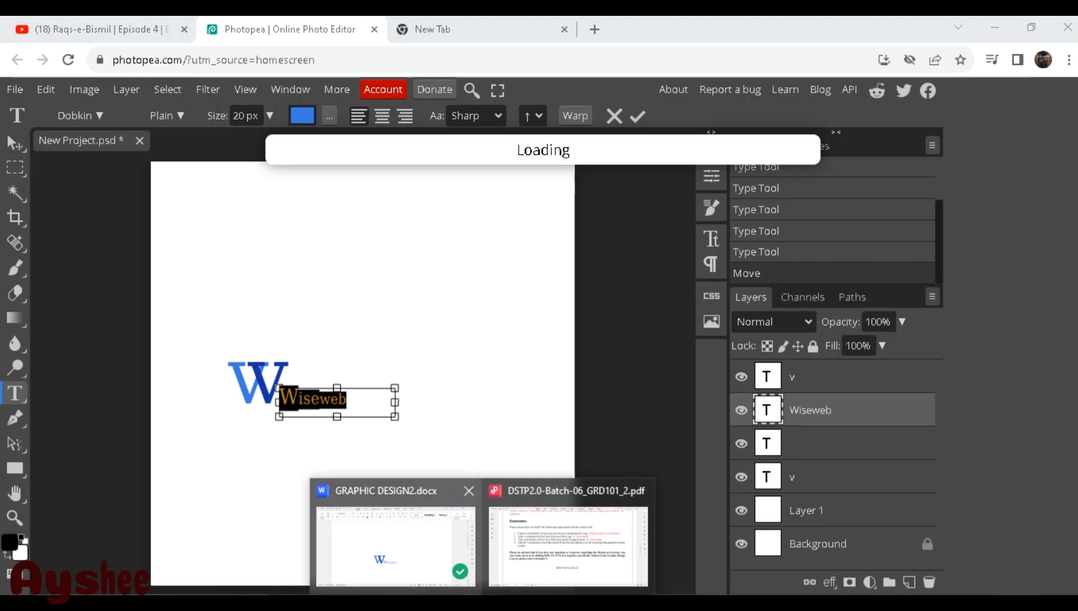
left_click(568, 547)
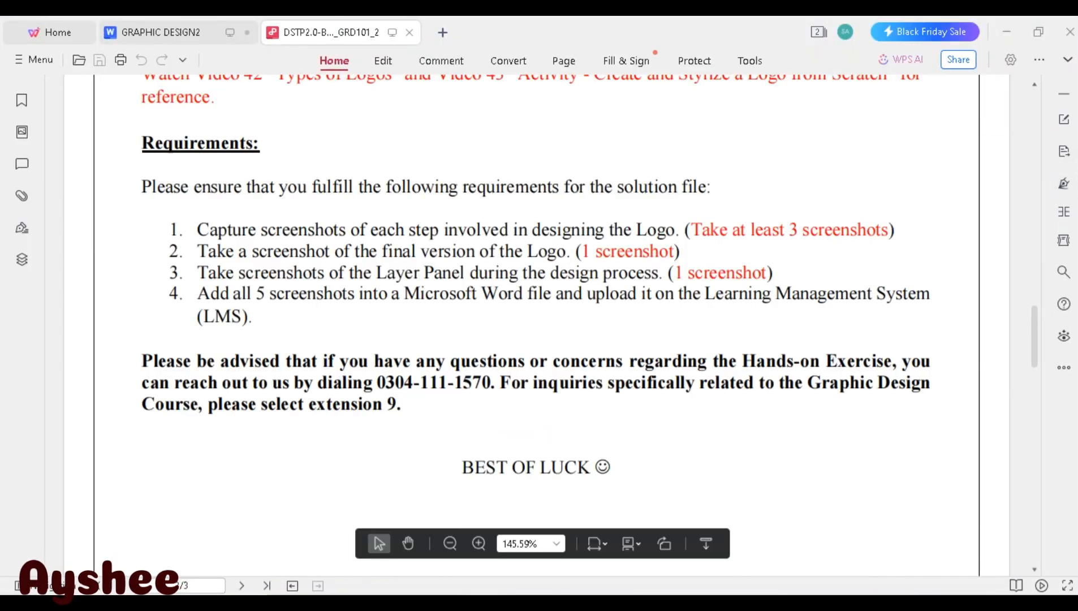
scroll(536, 323, "up", 8)
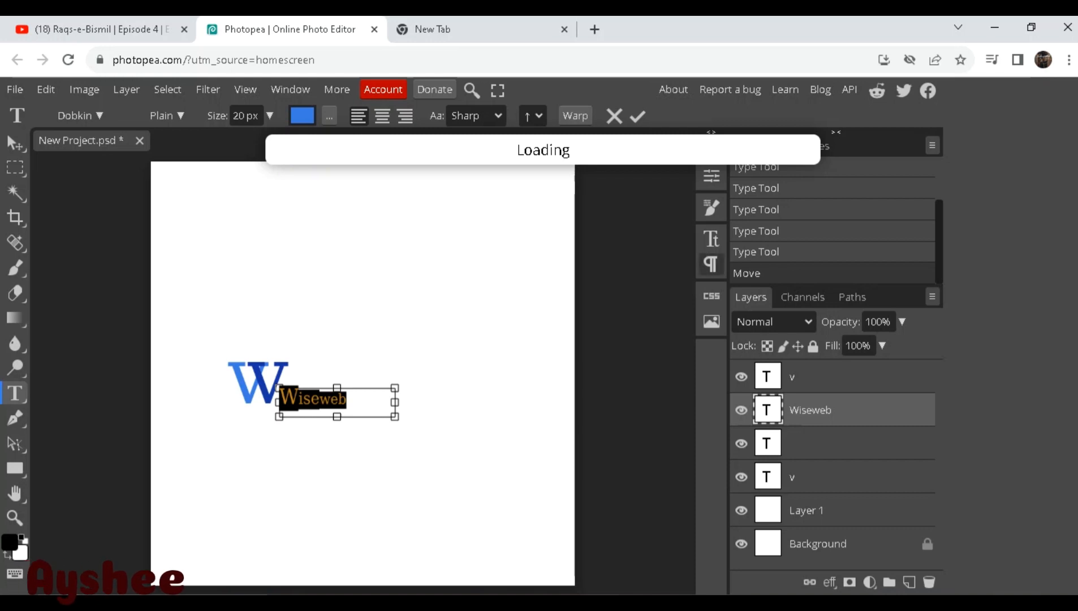
In Photopea, make the selected "Wiseweb" text bold, trying underline and removing it again.
left_click(712, 239)
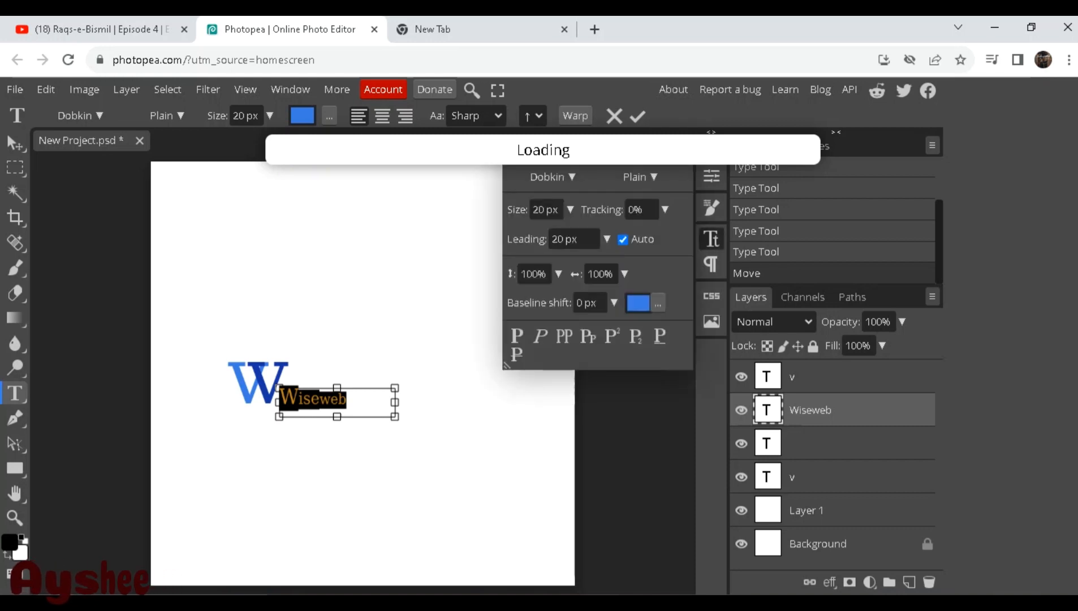
left_click(660, 336)
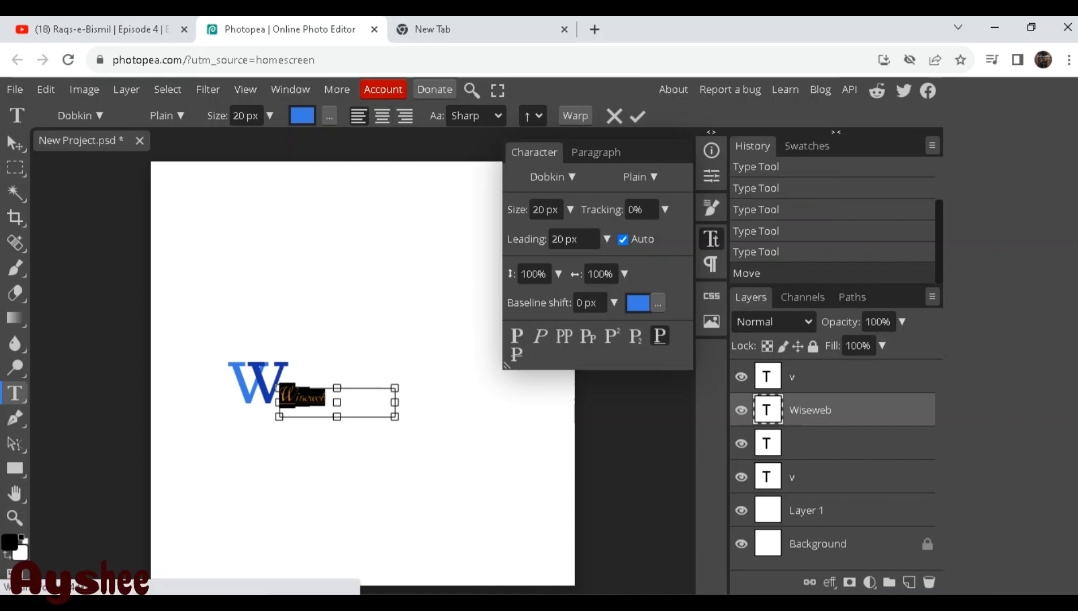
left_click(517, 336)
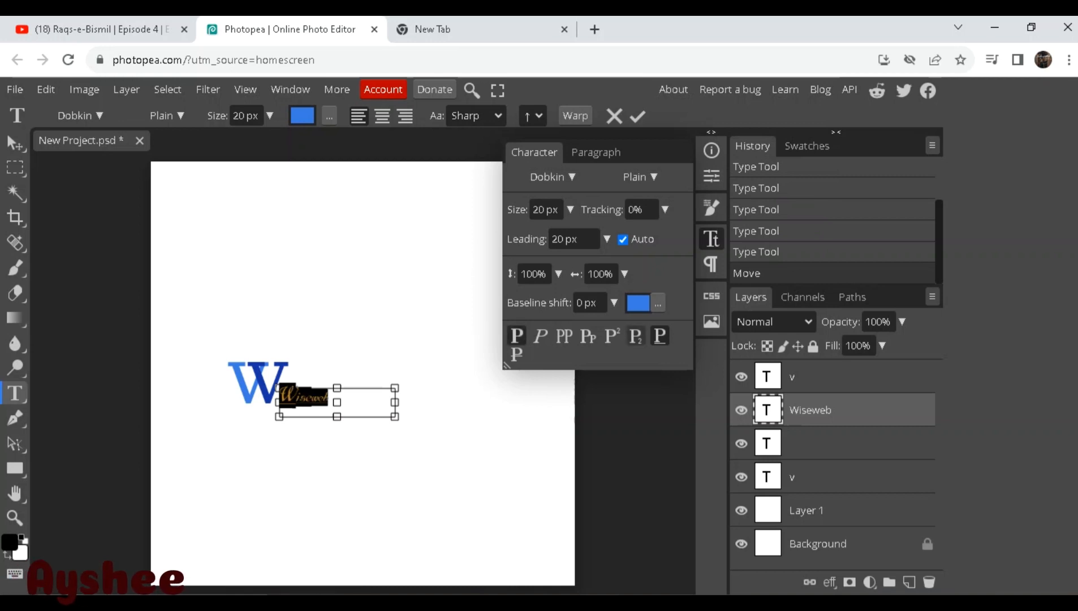
left_click(660, 336)
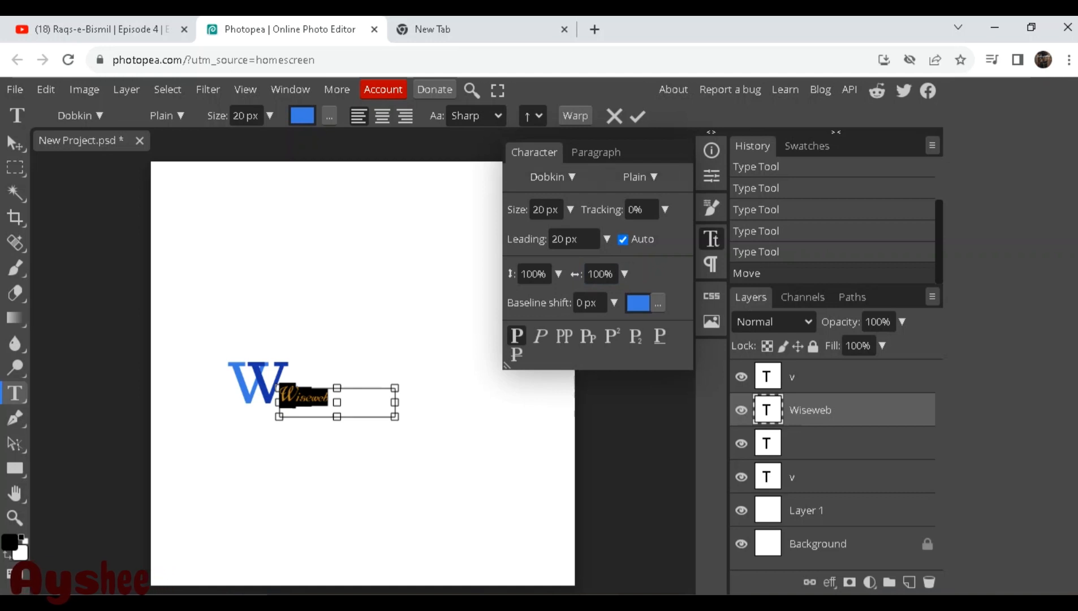
Set the "Wiseweb" text's horizontal scale to 113% and its vertical scale to 114%.
left_click(625, 275)
left_click(604, 298)
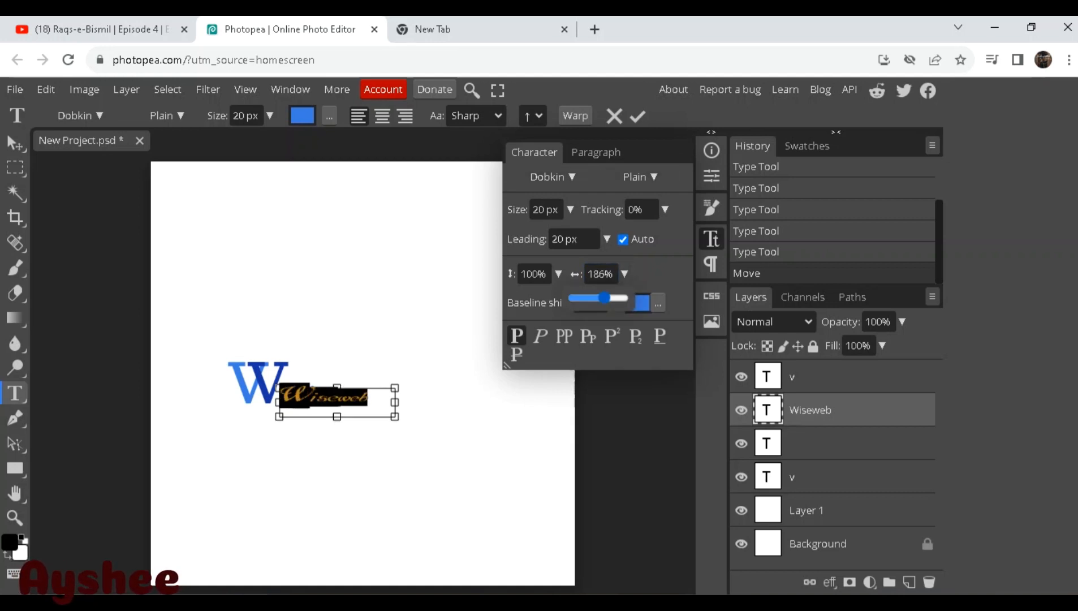
left_click(592, 298)
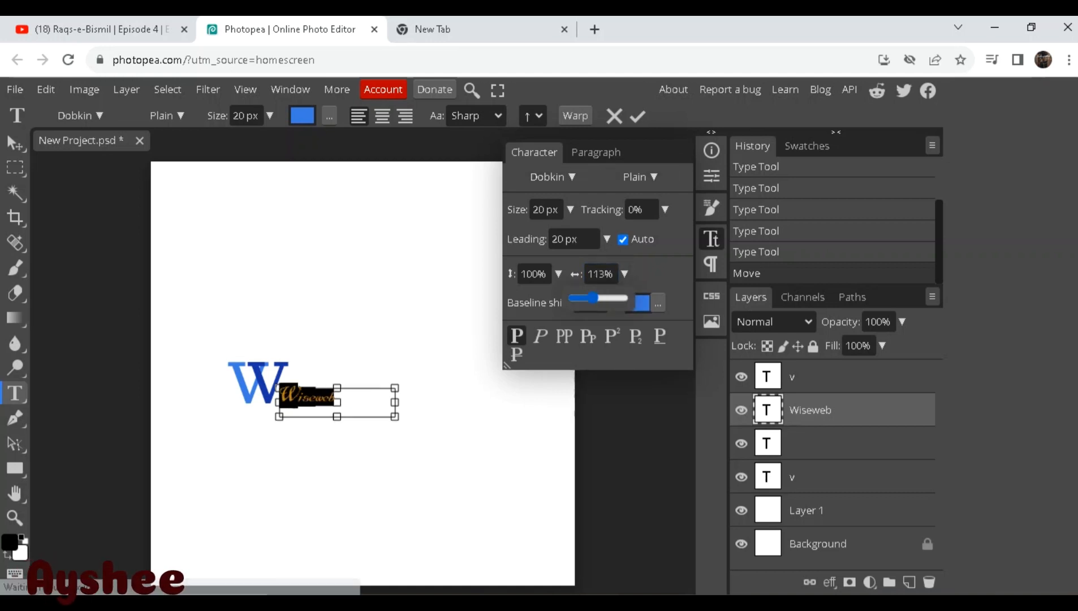
left_click(558, 274)
left_click(538, 298)
left_click(528, 298)
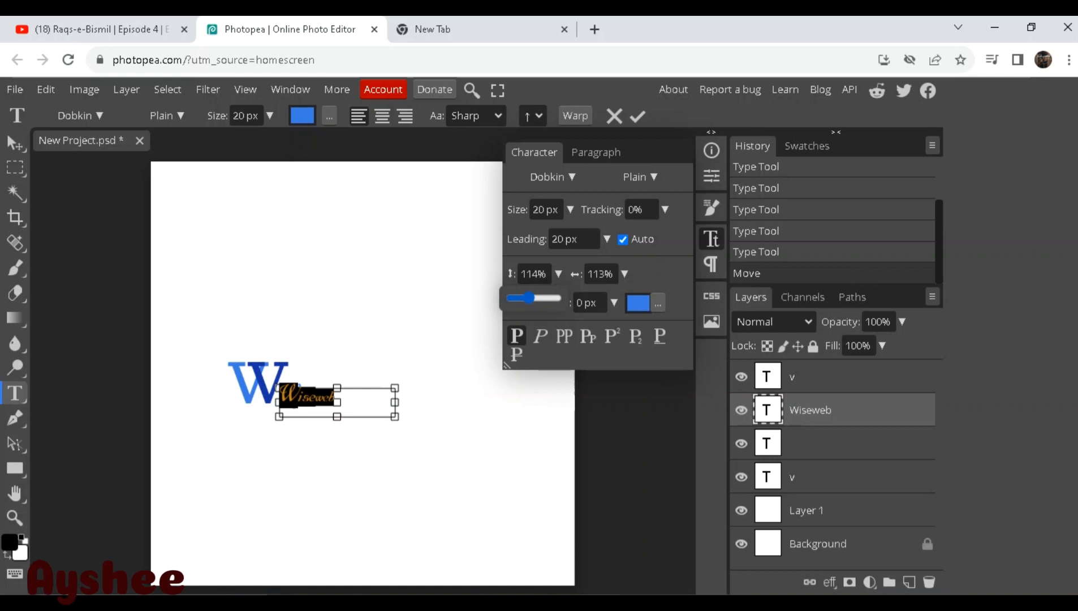
Make the "Wiseweb" text italic, trying small caps and removing it again.
left_click(540, 336)
left_click(588, 335)
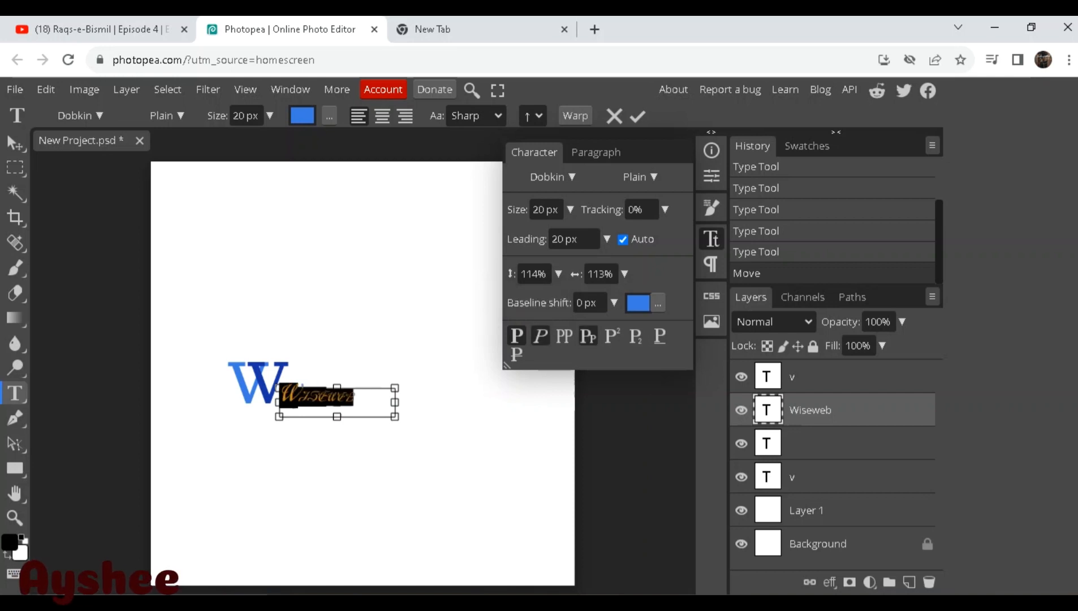
left_click(588, 335)
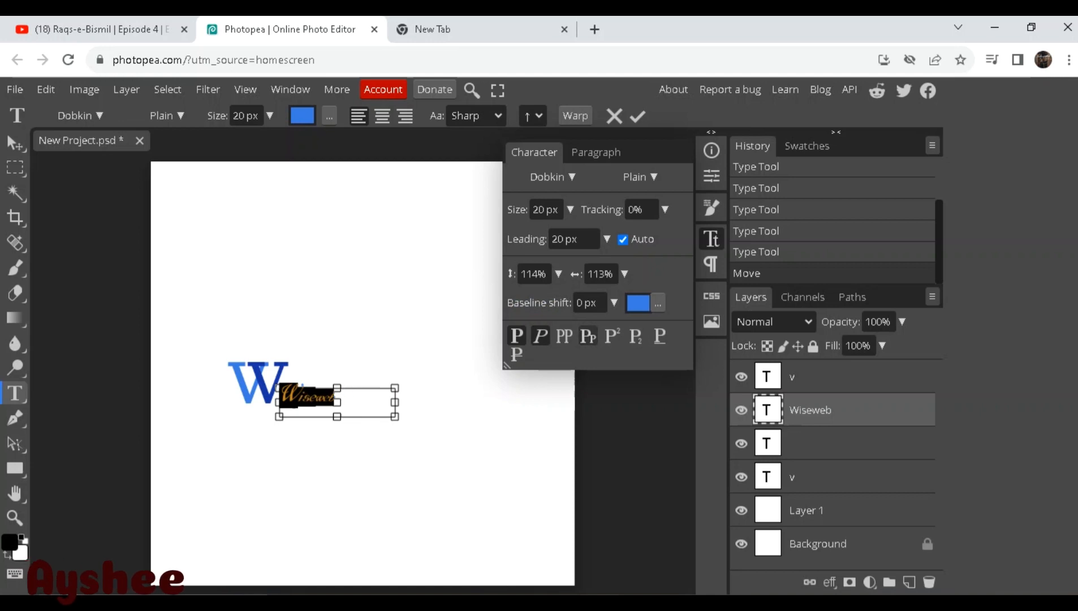
Try superscript and subscript on the "Wiseweb" text.
left_click(612, 335)
left_click(636, 335)
left_click(636, 336)
left_click(636, 336)
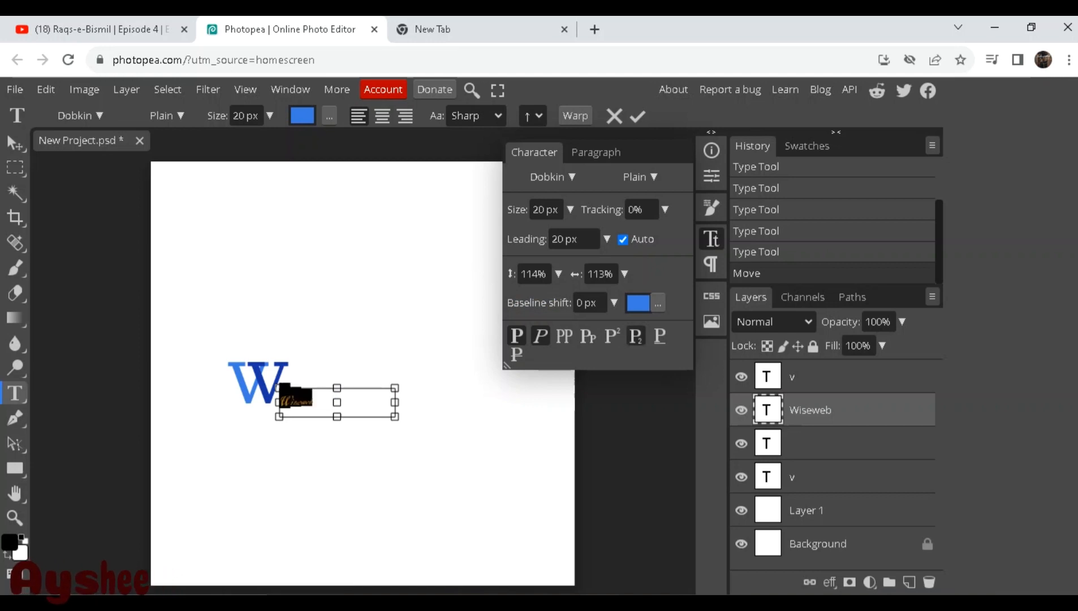
left_click(636, 335)
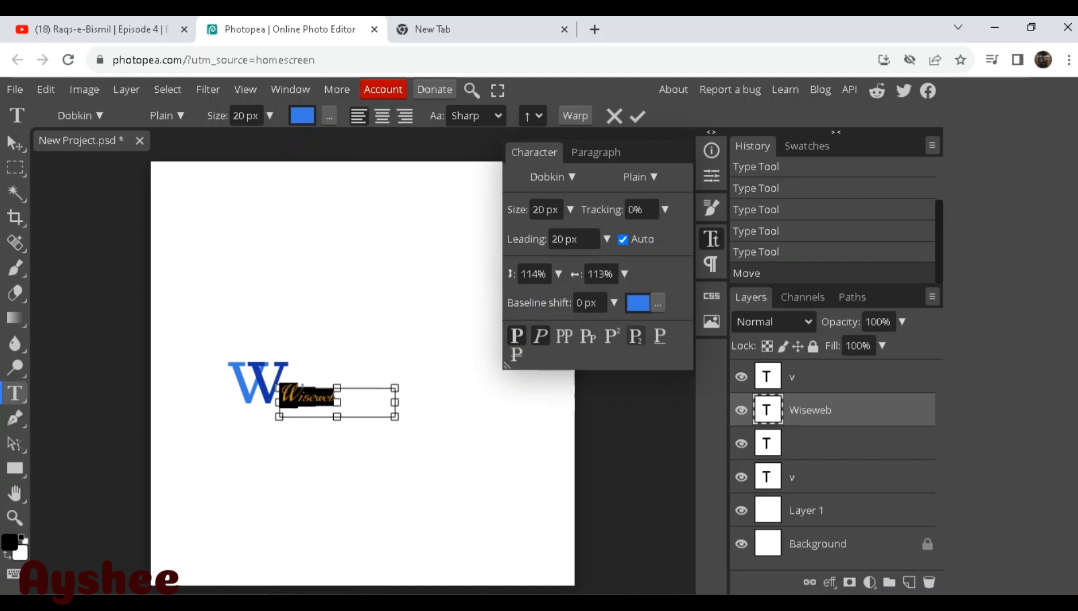
left_click(635, 335)
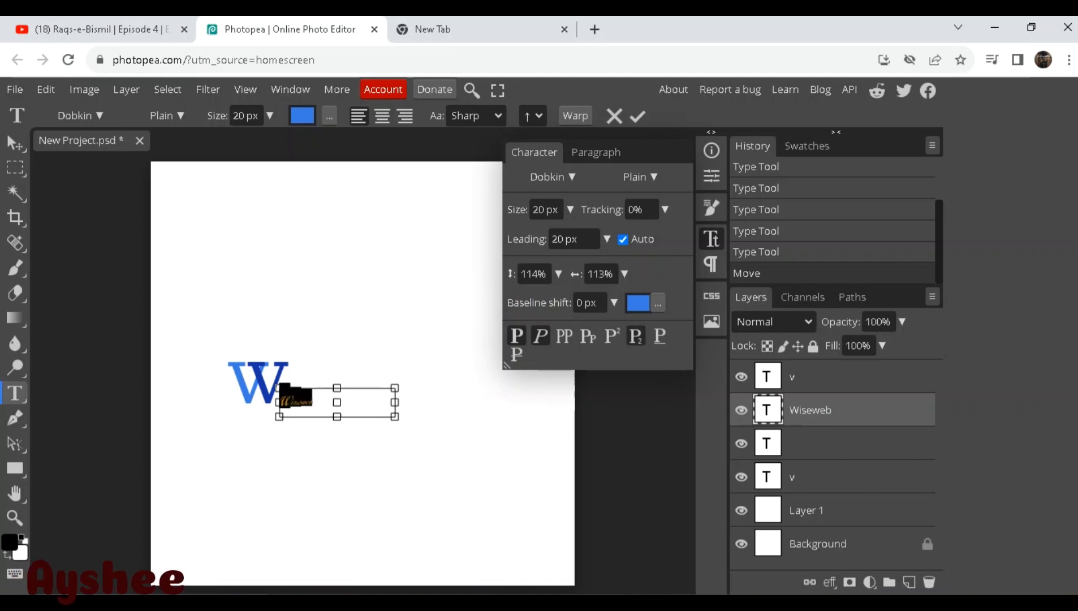
left_click(636, 335)
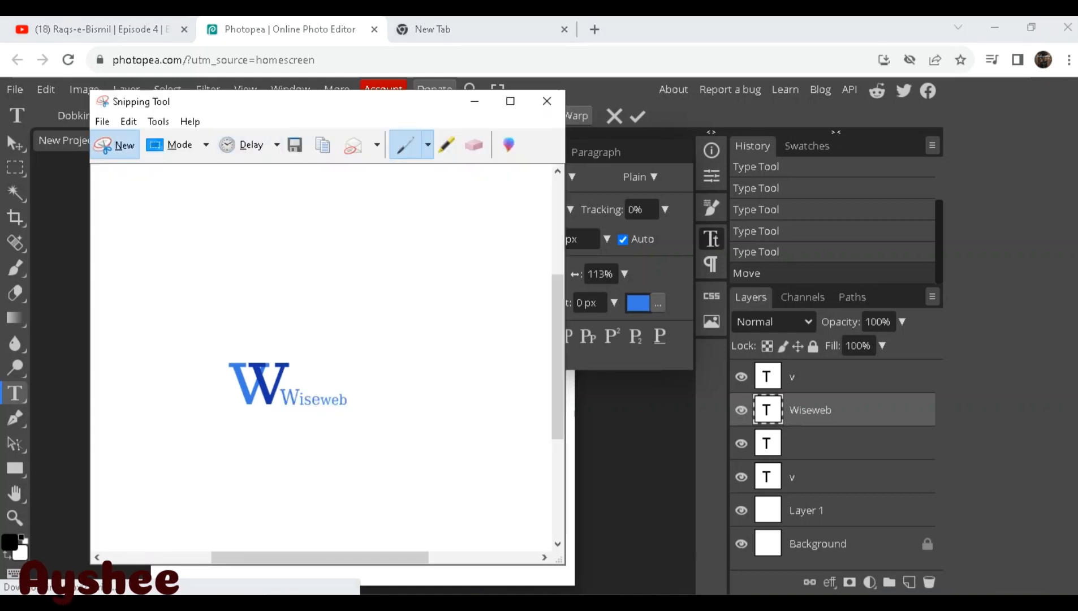
Snip the canvas with the character settings and layer list, and paste it below the full-logo picture in GRAPHIC DESIGN2.docx.
left_click(116, 145)
left_click_drag(157, 213, 1006, 546)
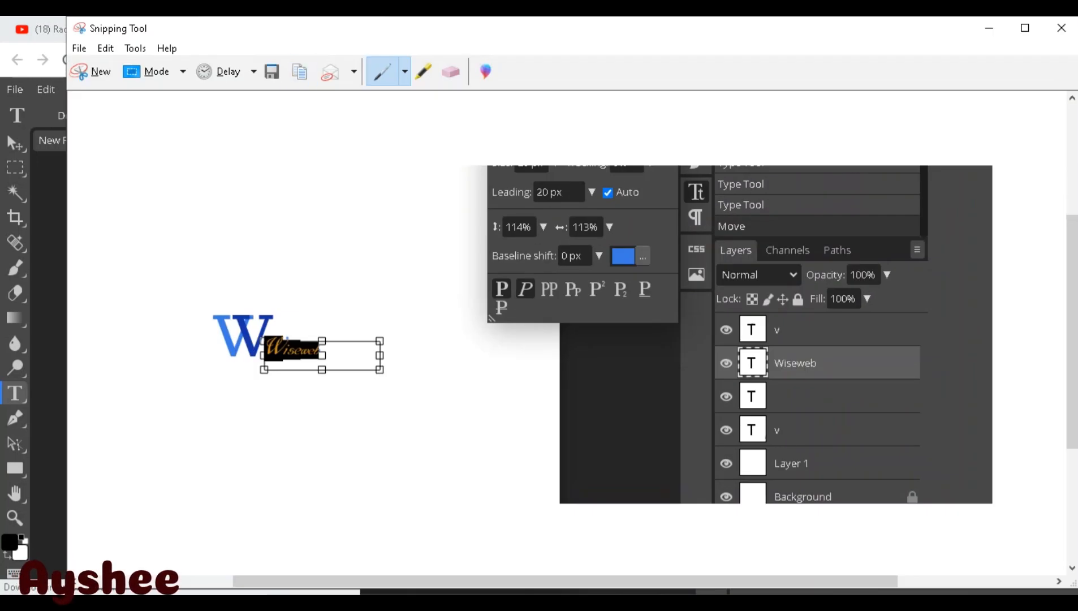
mouse_move(481, 603)
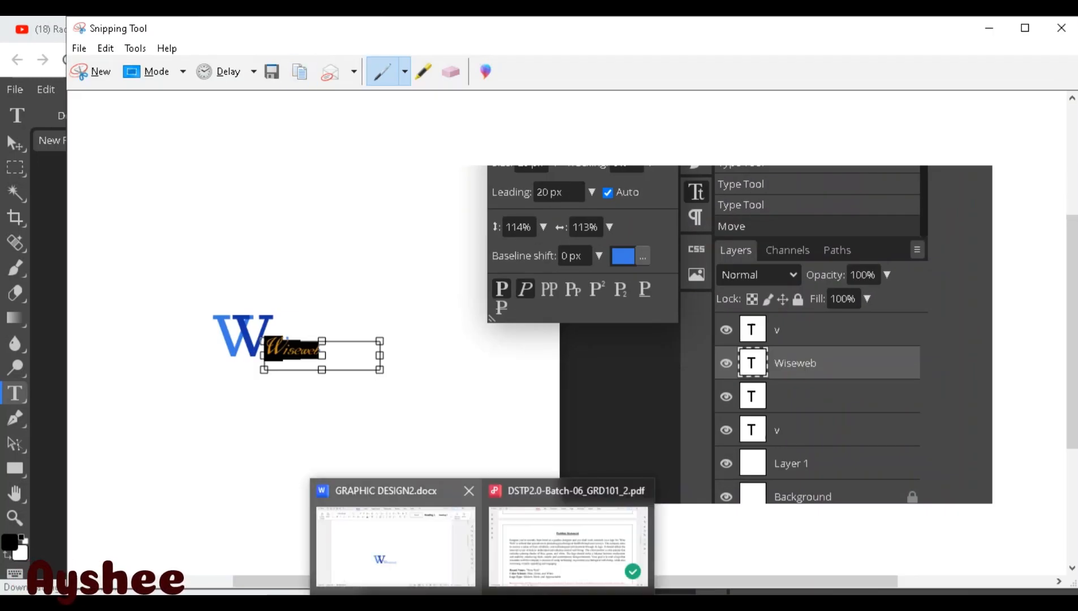
left_click(395, 535)
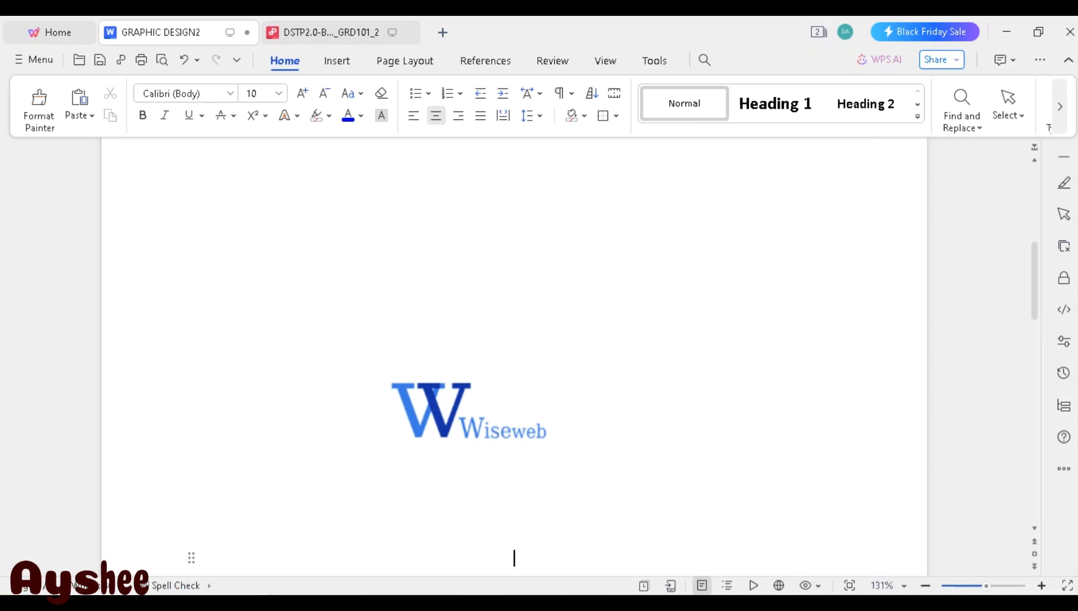
key("ctrl+v")
Apply the first Inner shadow and the first light blue glow variation to the newly pasted workspace picture.
left_click(513, 452)
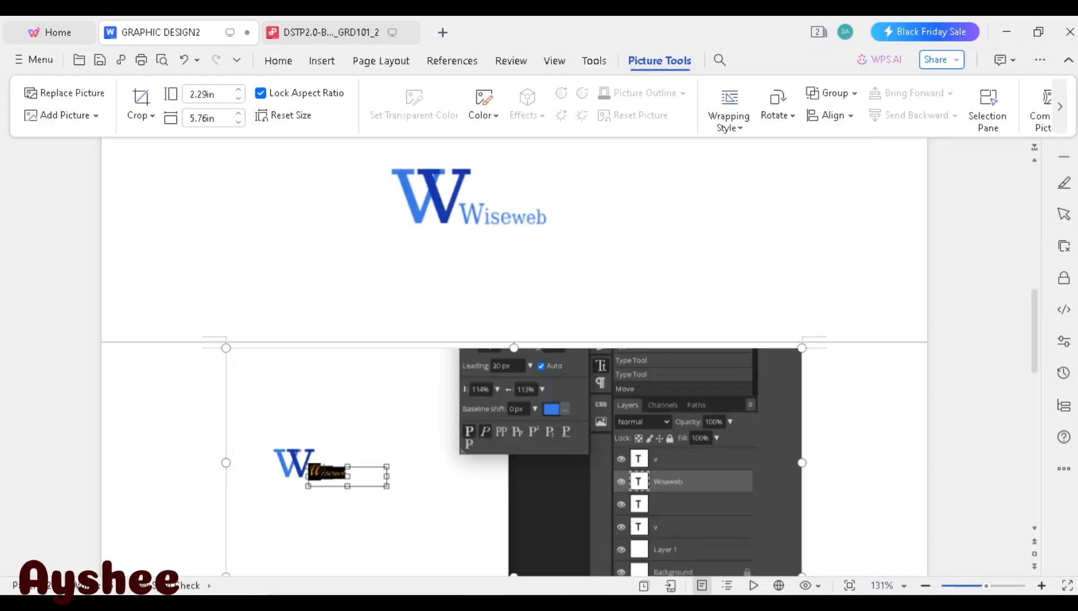
left_click(527, 105)
mouse_move(568, 148)
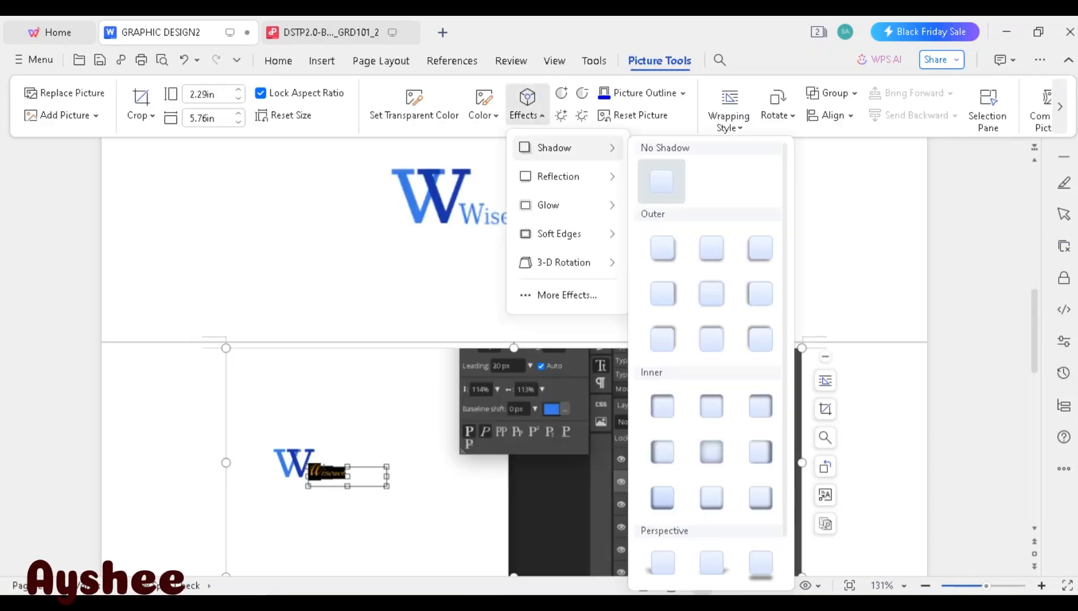
left_click(662, 407)
left_click(527, 105)
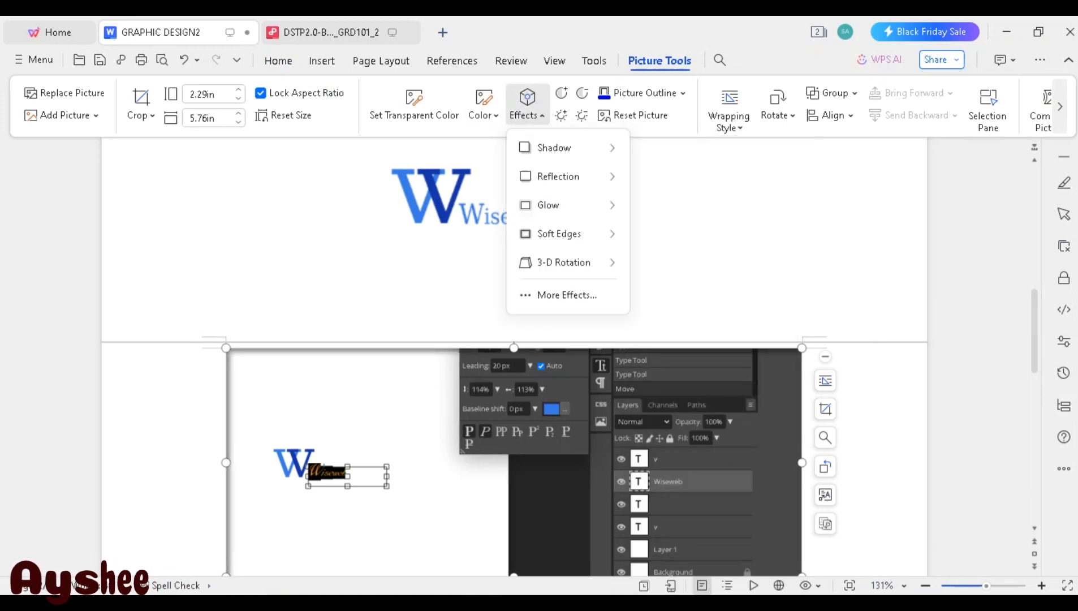
mouse_move(566, 205)
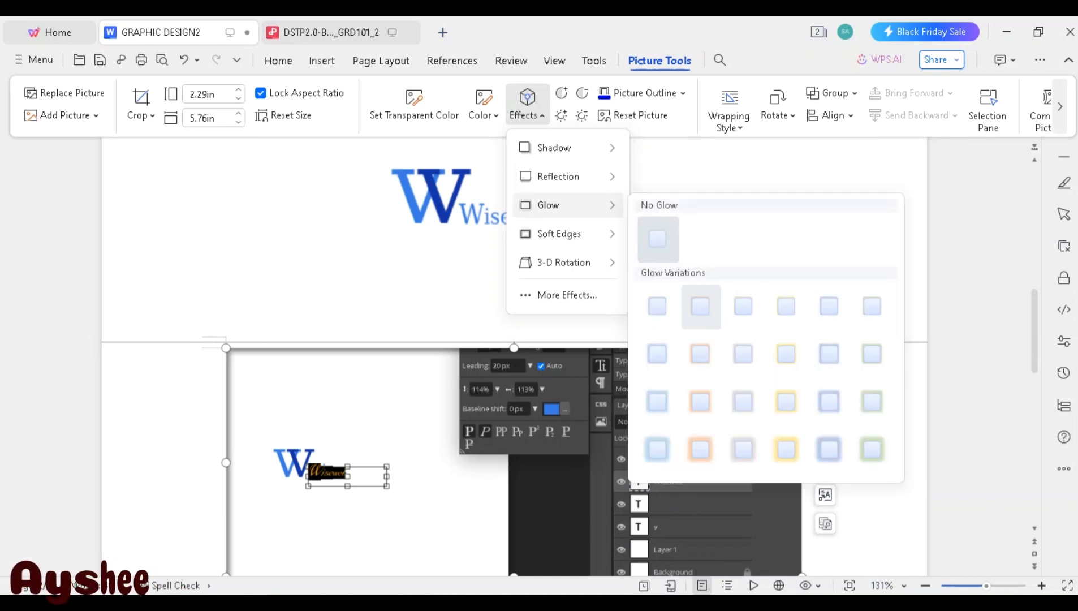
left_click(658, 306)
Apply the first light blue glow variation to the full-logo picture above the workspace picture.
left_click(537, 243)
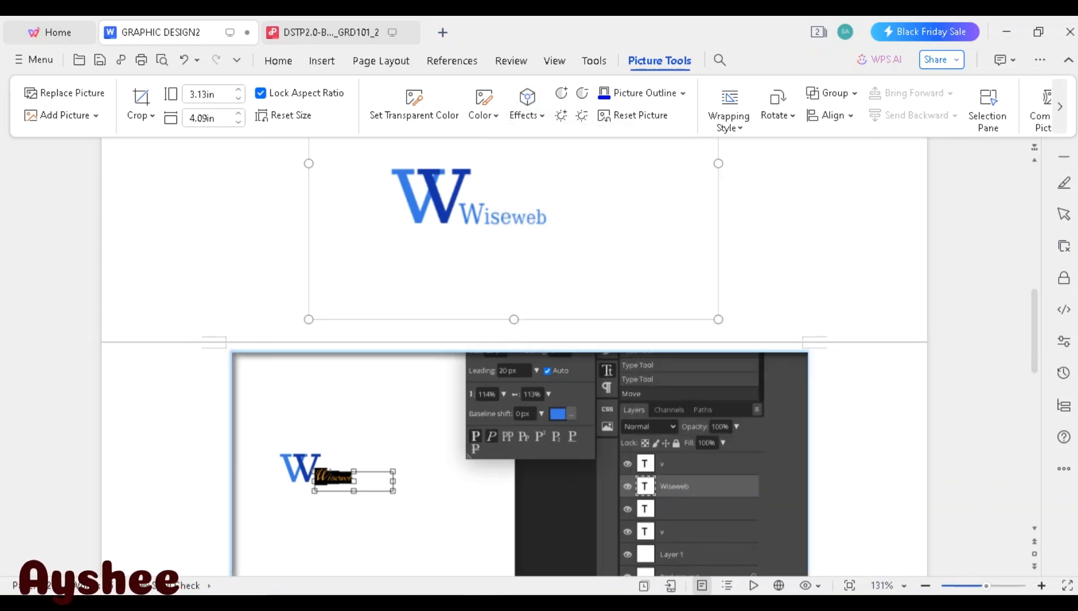
left_click(527, 103)
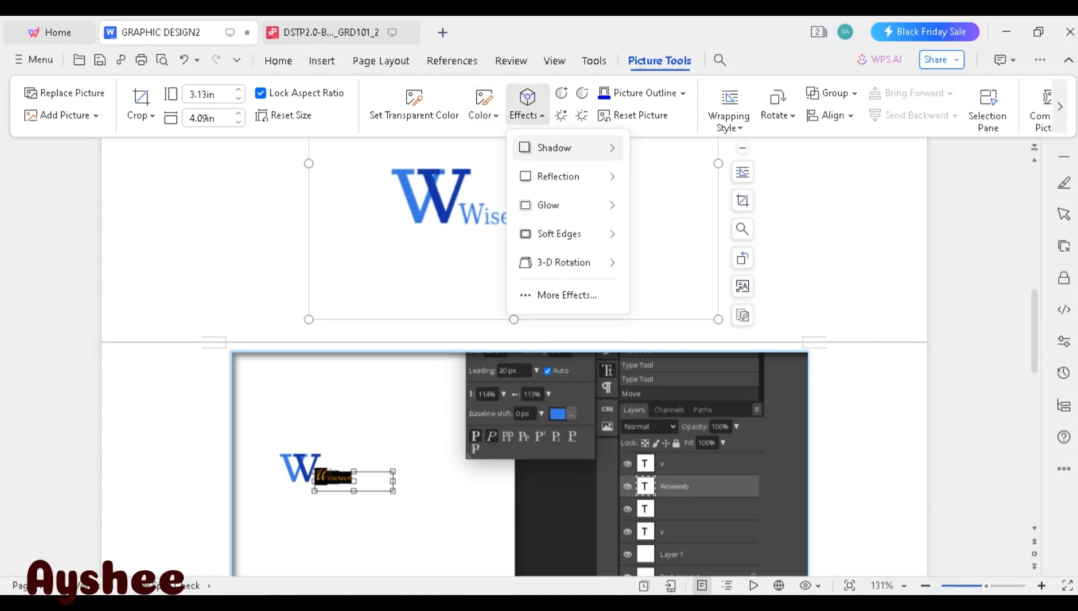
mouse_move(566, 175)
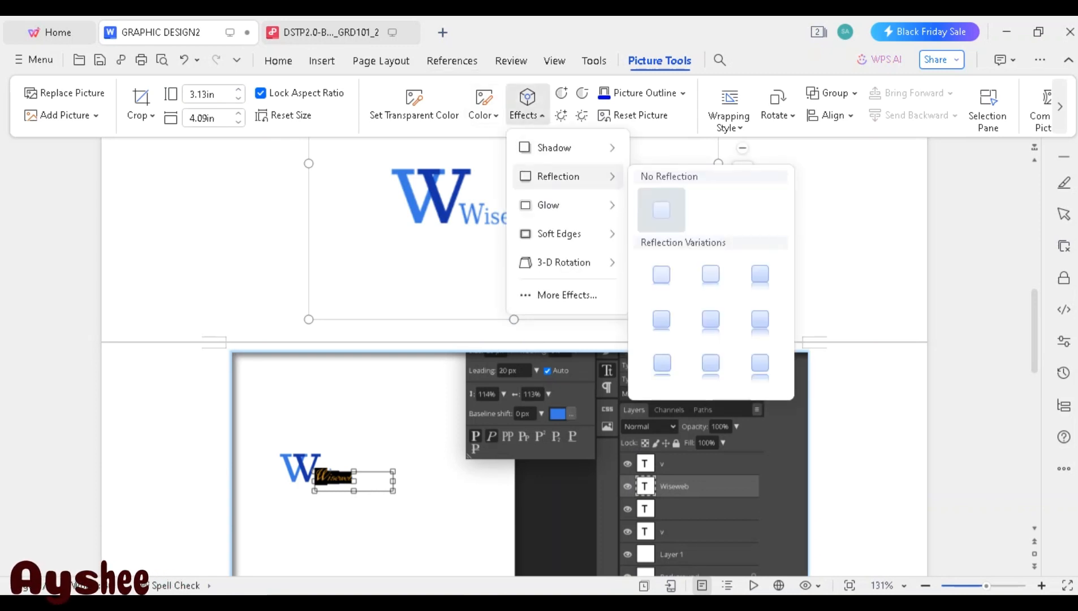
mouse_move(566, 204)
left_click(659, 307)
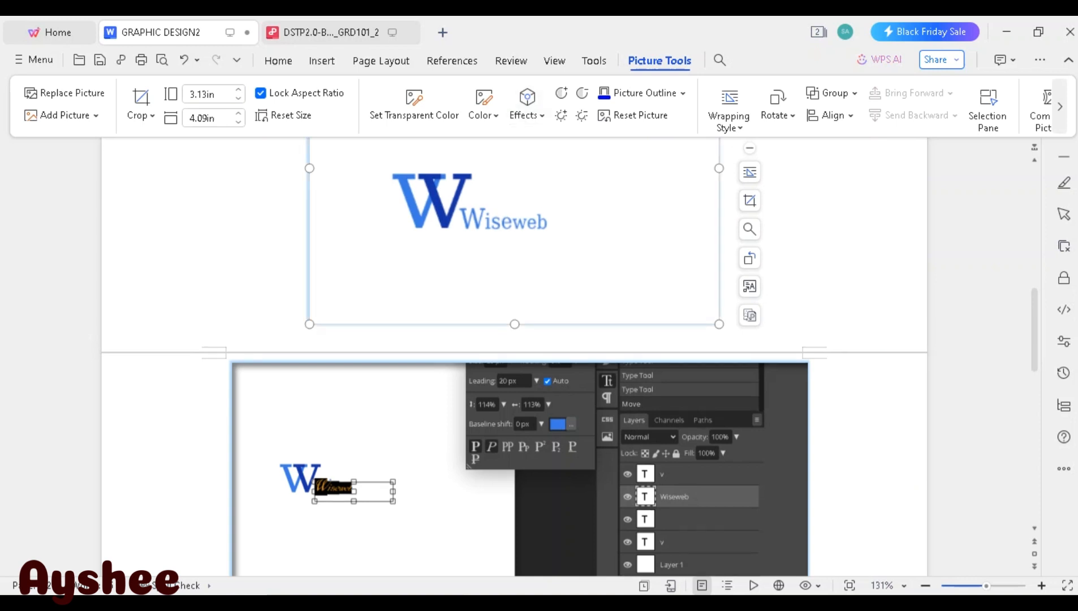
Apply the first light blue glow variation to the W-only logo picture and save the document.
left_click_drag(1034, 330, 1034, 266)
left_click(454, 212)
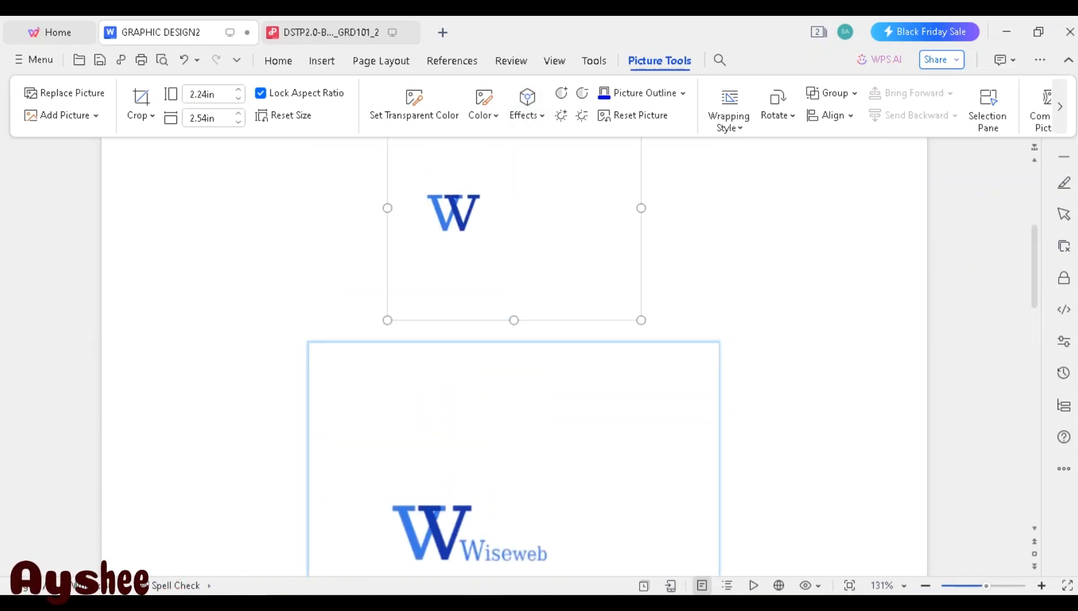
left_click(527, 105)
mouse_move(565, 176)
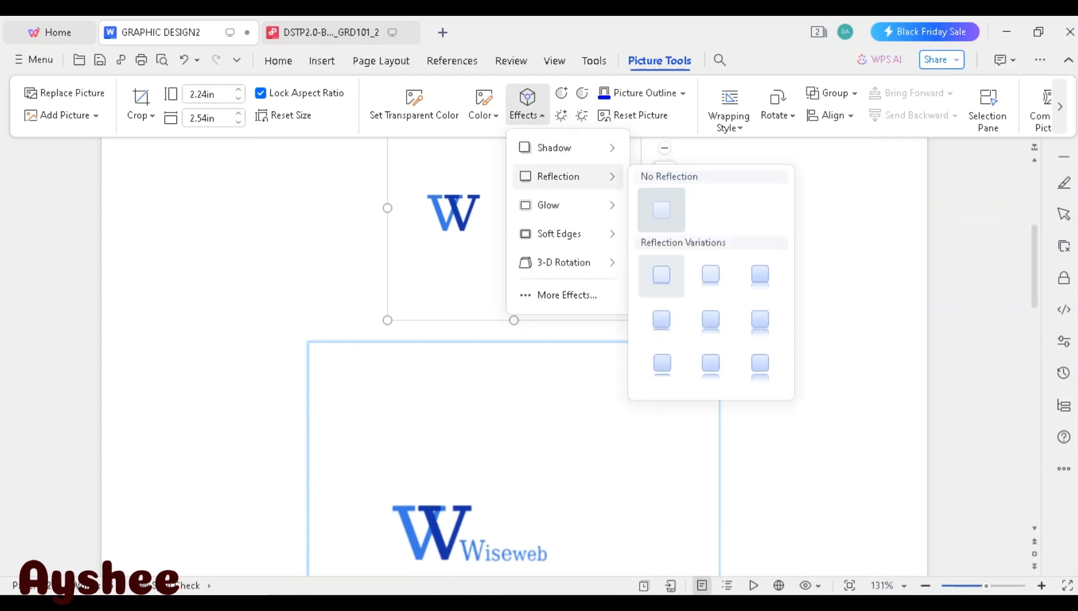
mouse_move(565, 205)
left_click(657, 306)
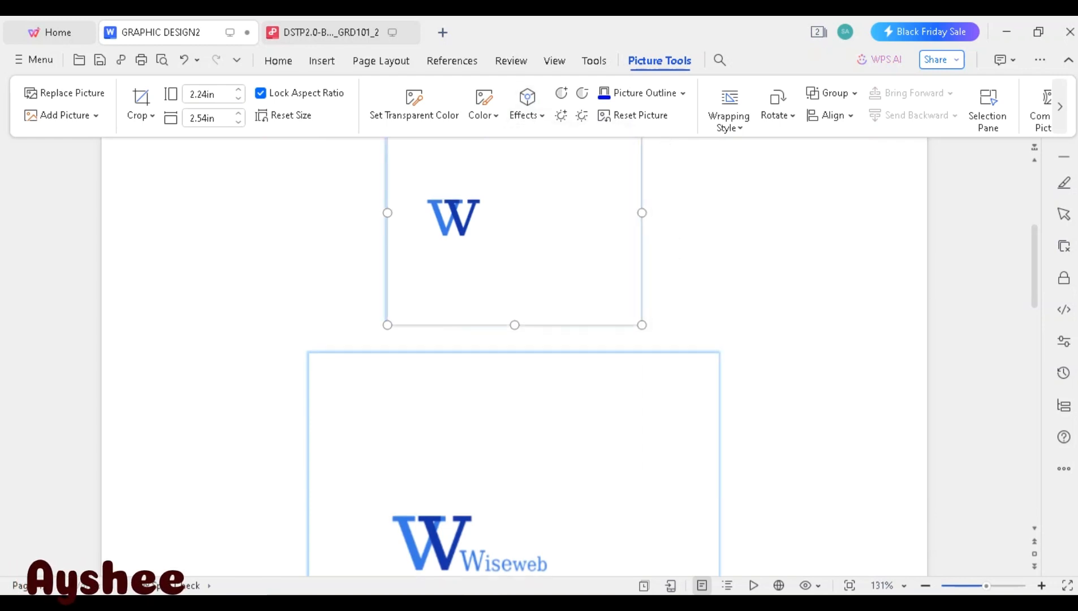
key("ctrl+s")
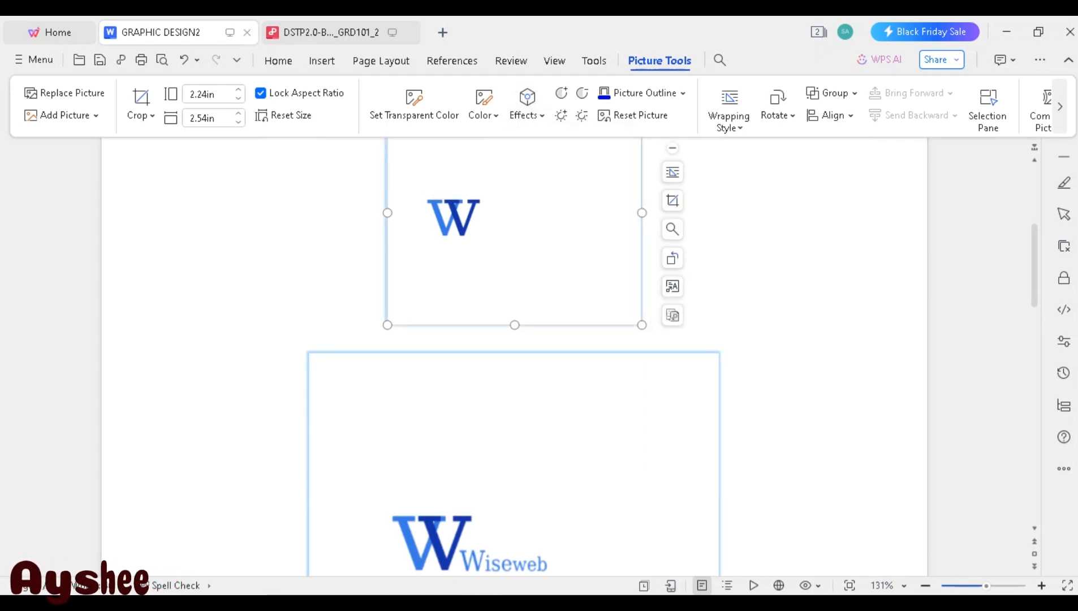
Shrink the full-logo picture to 2.09 in high by 2.74 in wide with its aspect ratio locked.
left_click(514, 453)
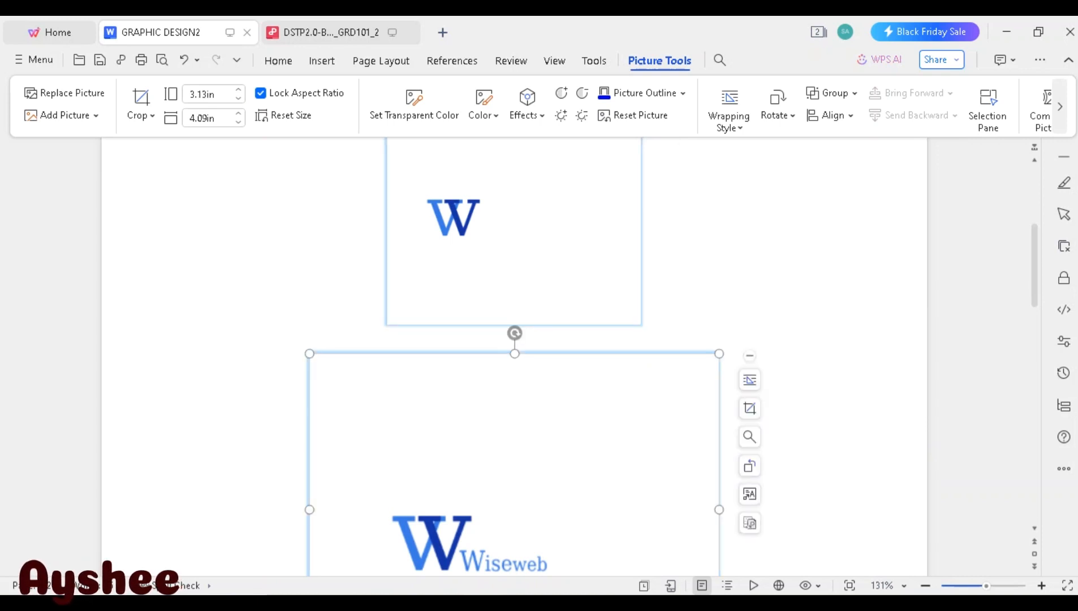
left_click_drag(719, 353, 647, 408)
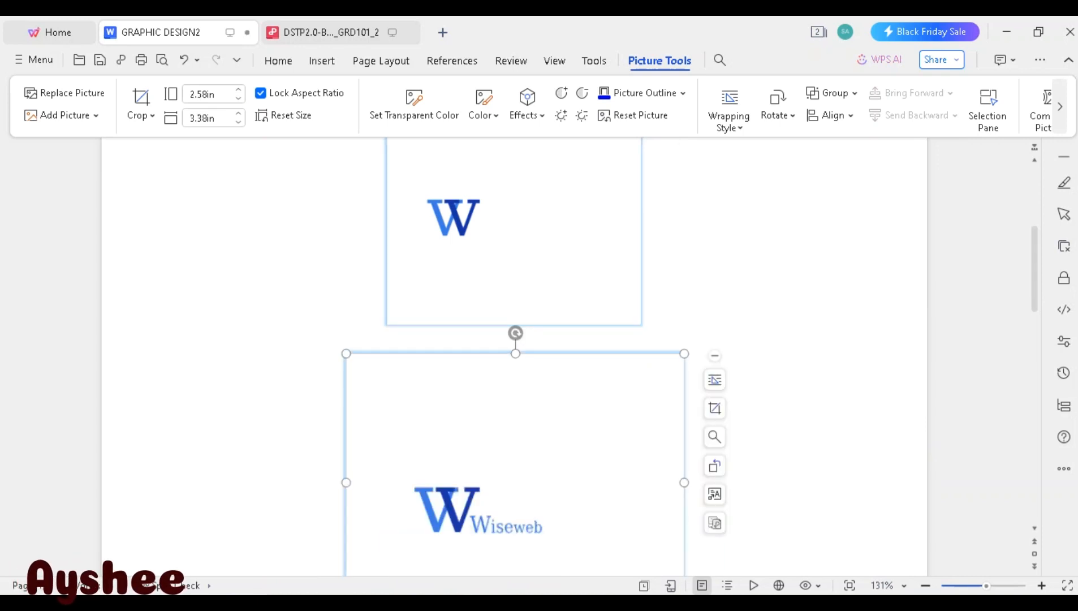
left_click_drag(685, 354, 634, 381)
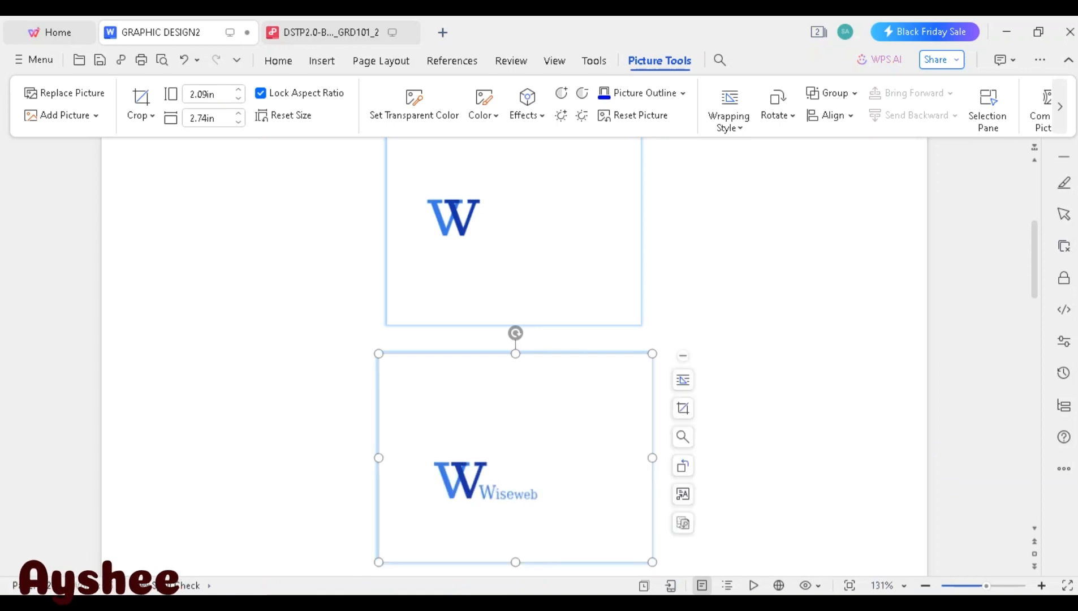
Insert a blank line below the "Take a screenshot of the final version of the Logo" heading.
left_click_drag(1034, 249, 1034, 350)
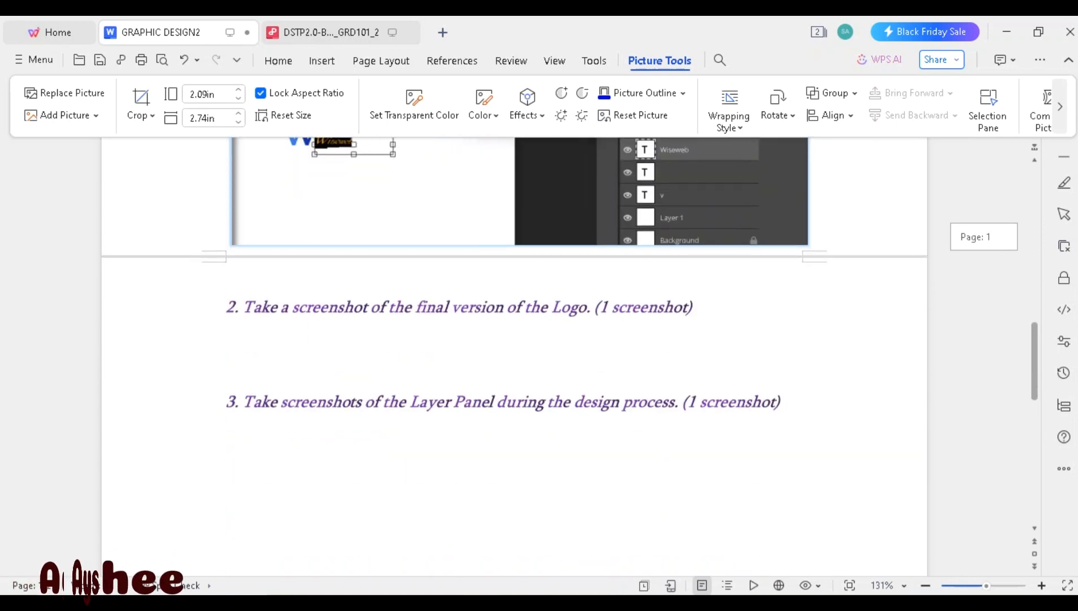
left_click(512, 364)
key("Return")
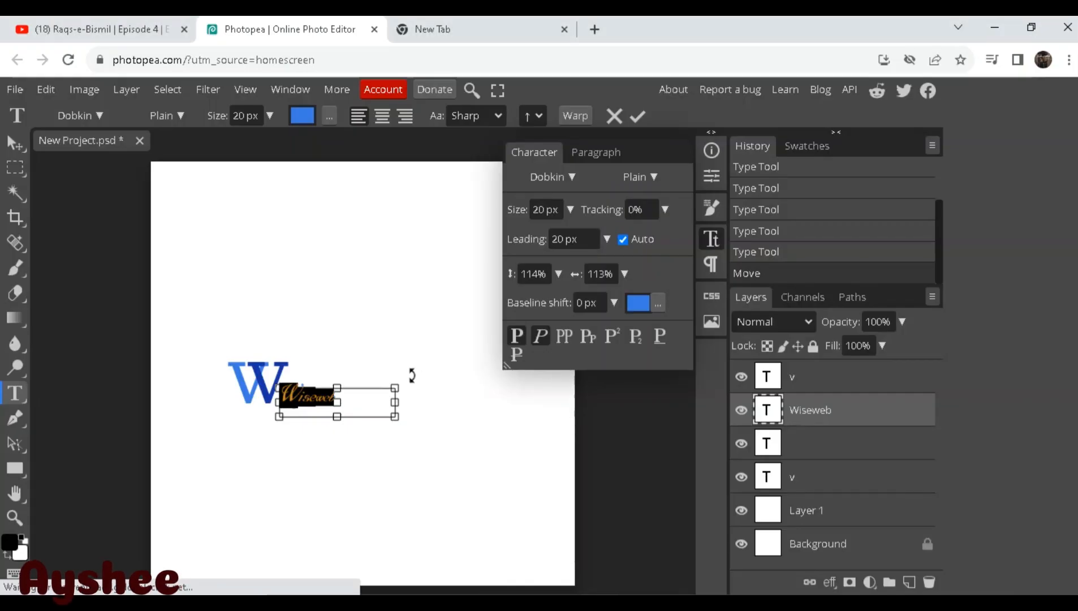
Close the character settings in Photopea, hide the "Wiseweb" text layer, and move the overlapping V letters to the canvas centre.
left_click(711, 239)
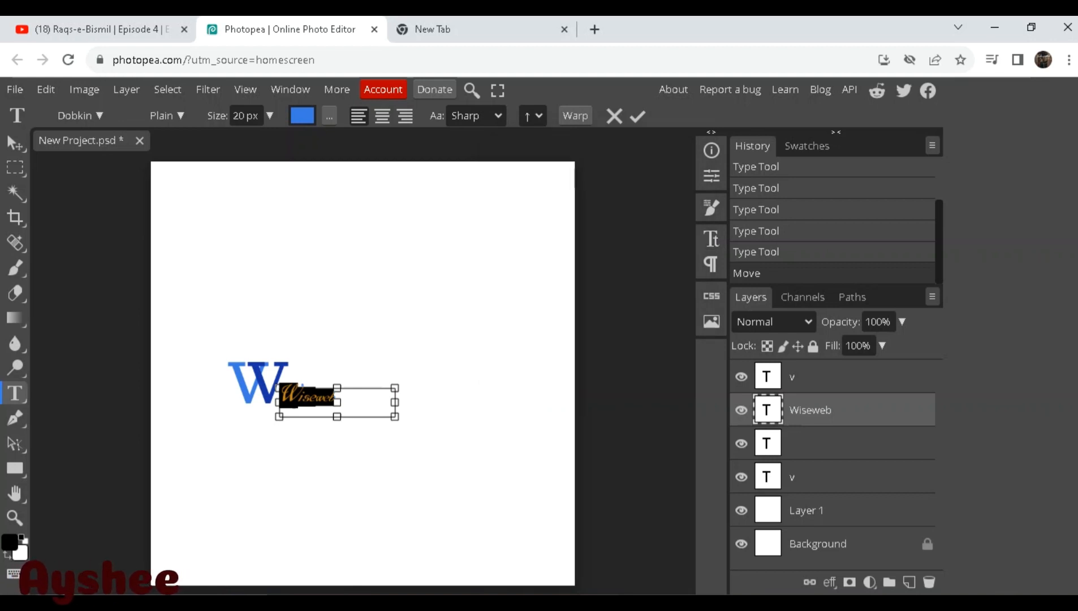
left_click(742, 410)
left_click(741, 410)
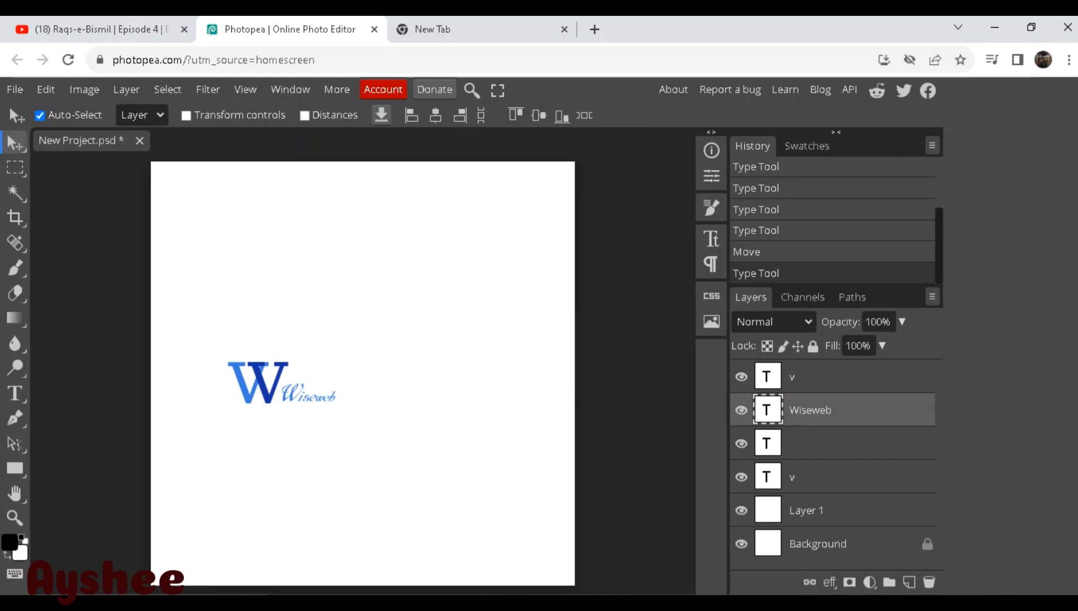
left_click(741, 410)
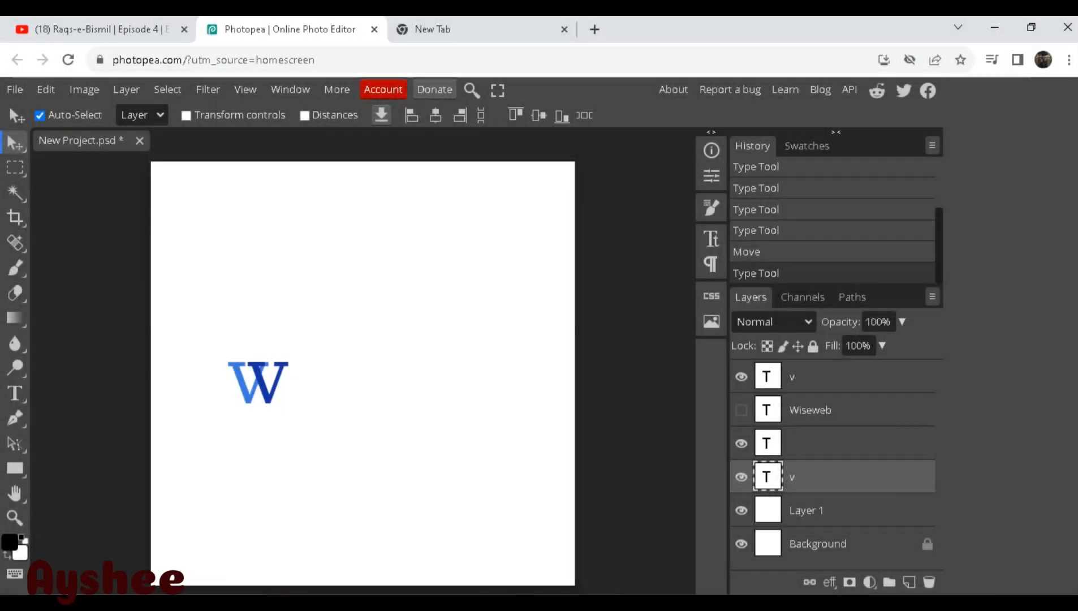
left_click_drag(268, 390, 354, 388)
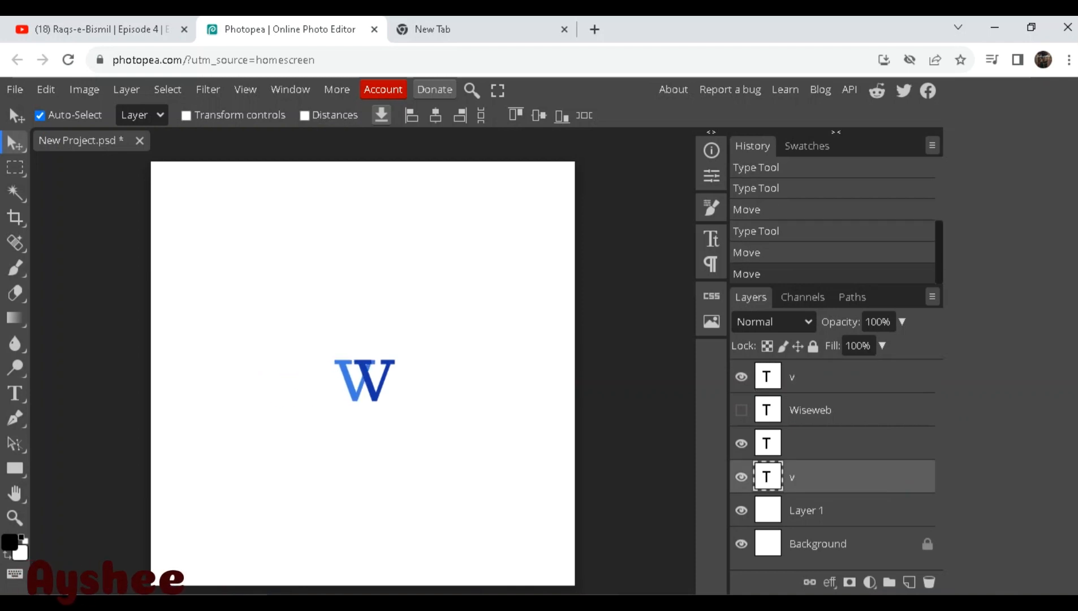
Check which letter each of the two v layers holds by selecting them and toggling their visibility.
left_click(740, 477)
left_click(741, 476)
left_click(815, 377)
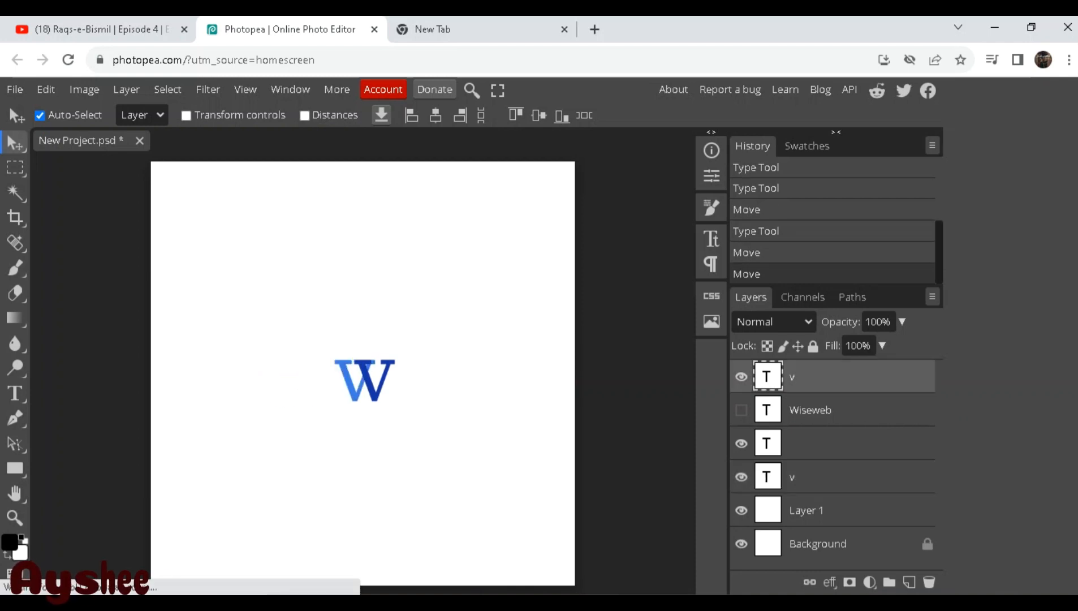
left_click(815, 477)
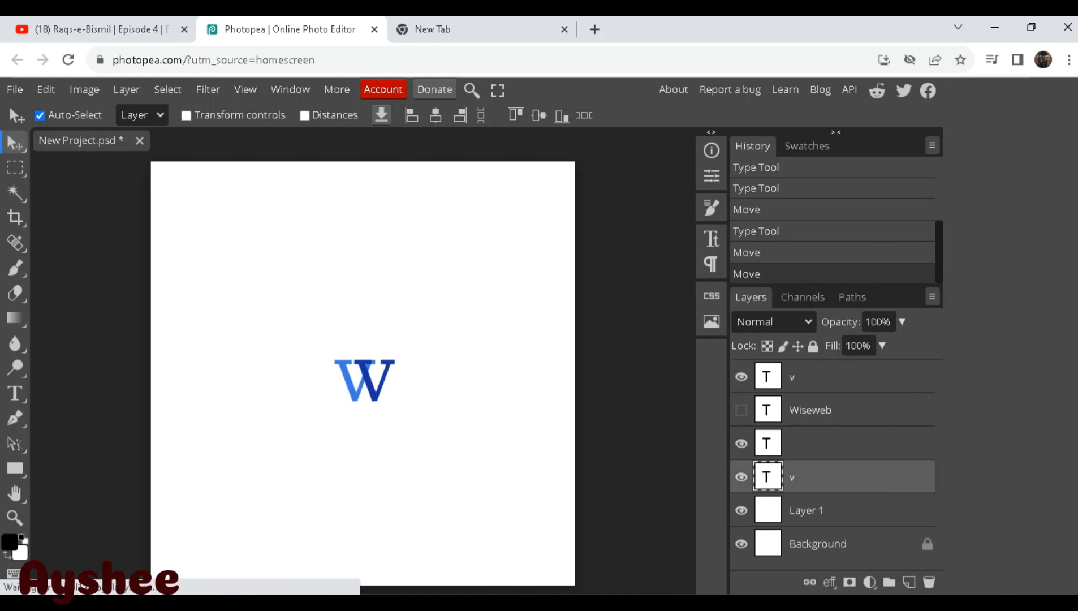
left_click(815, 377)
left_click(741, 377)
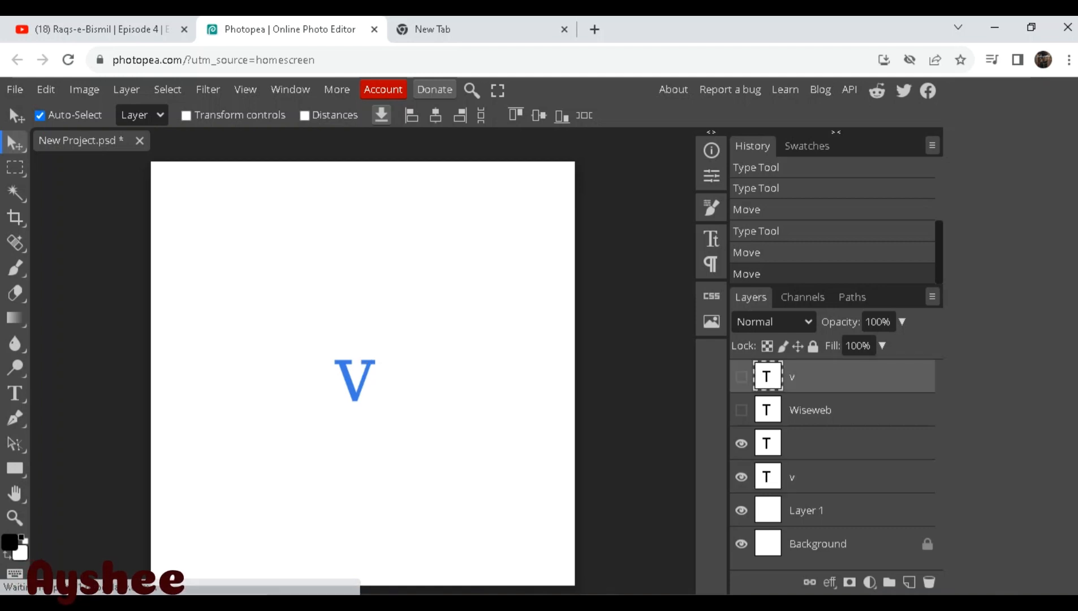
left_click(815, 477)
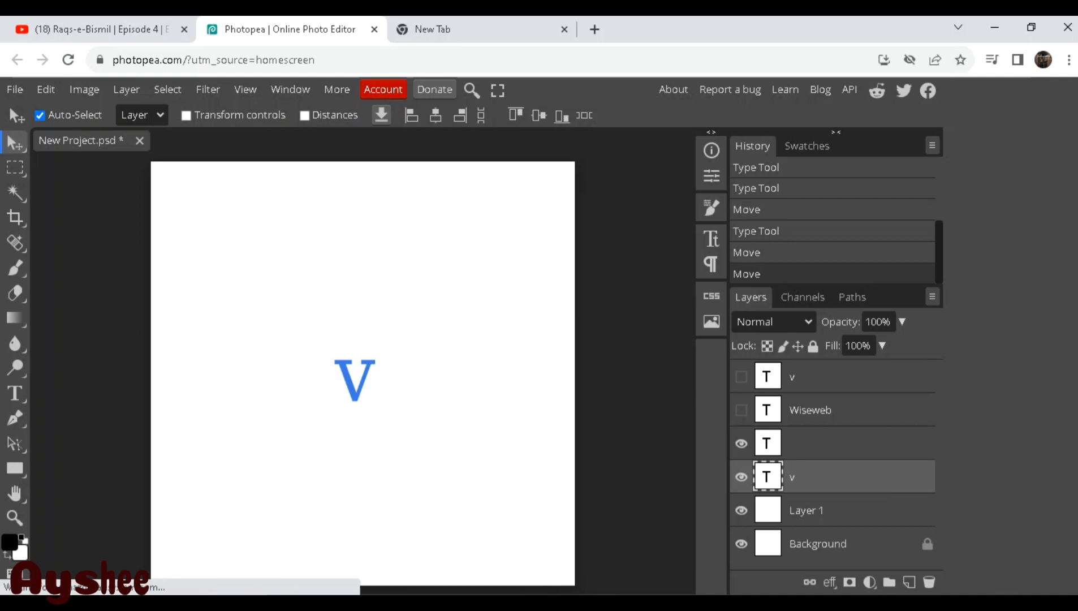
Set the light blue v's font size to 250 px.
double_click(768, 477)
left_click(245, 115)
type("250")
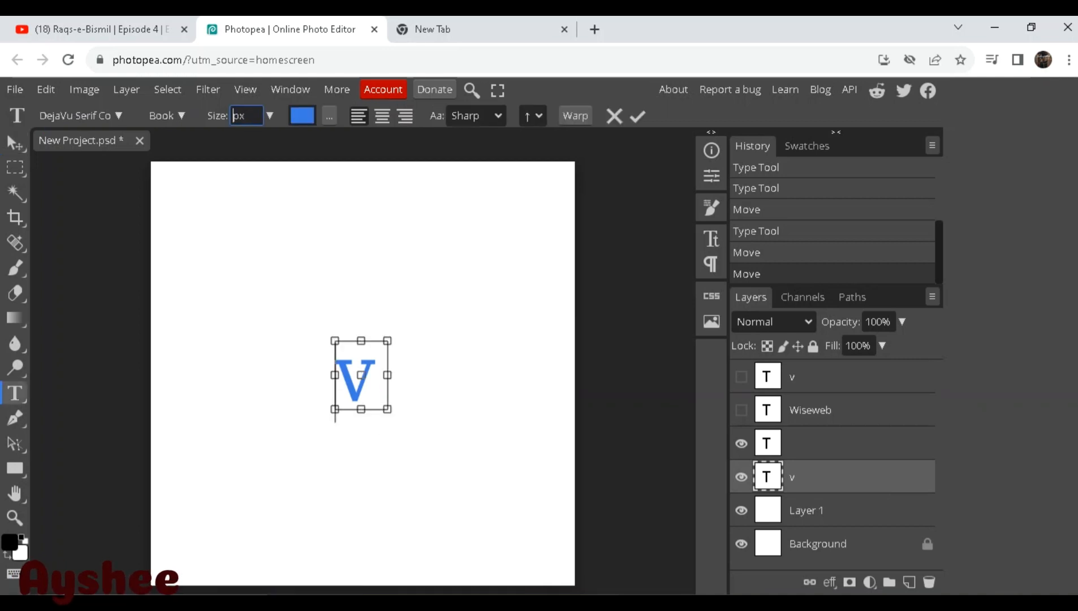
key("Return")
key("ctrl+a")
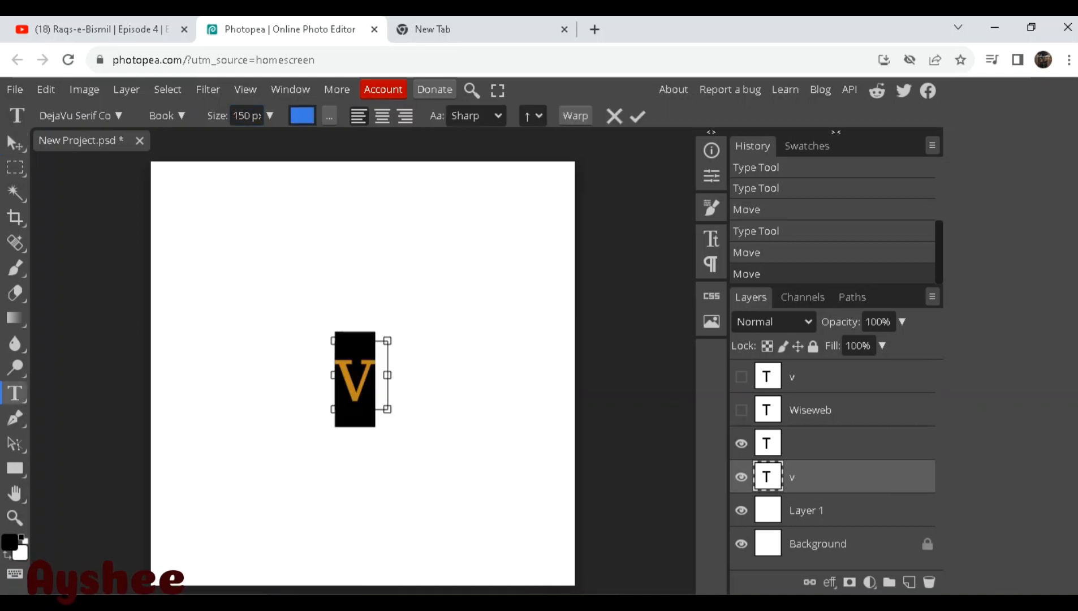
key("Return")
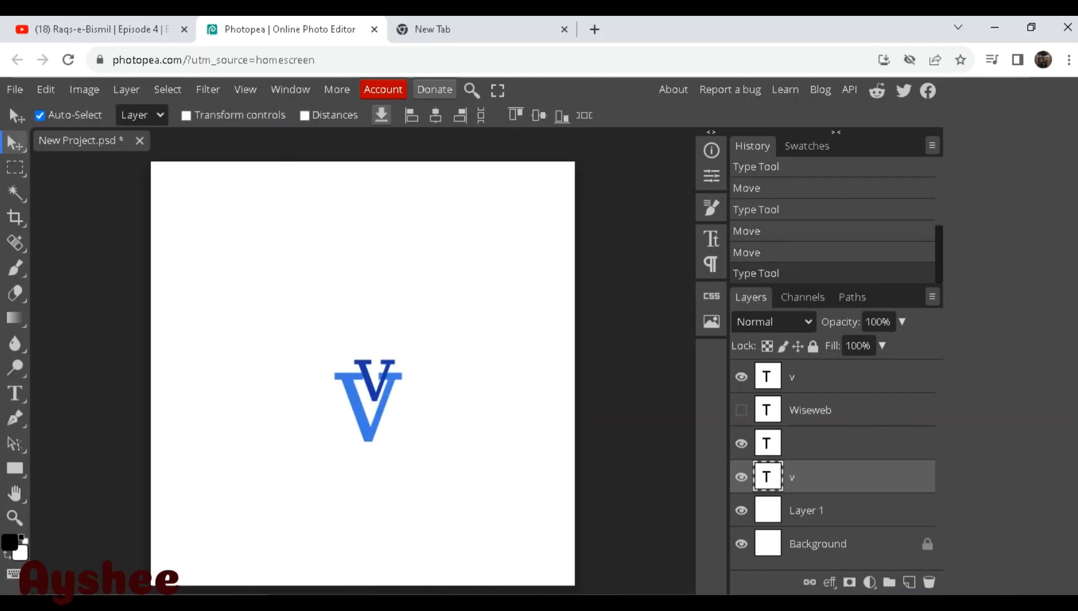
Set the dark blue v's font size to 250 px and move it right so it overlaps the light blue v as a W.
double_click(768, 376)
left_click(249, 116)
key("ctrl+a")
type("250")
key("Return")
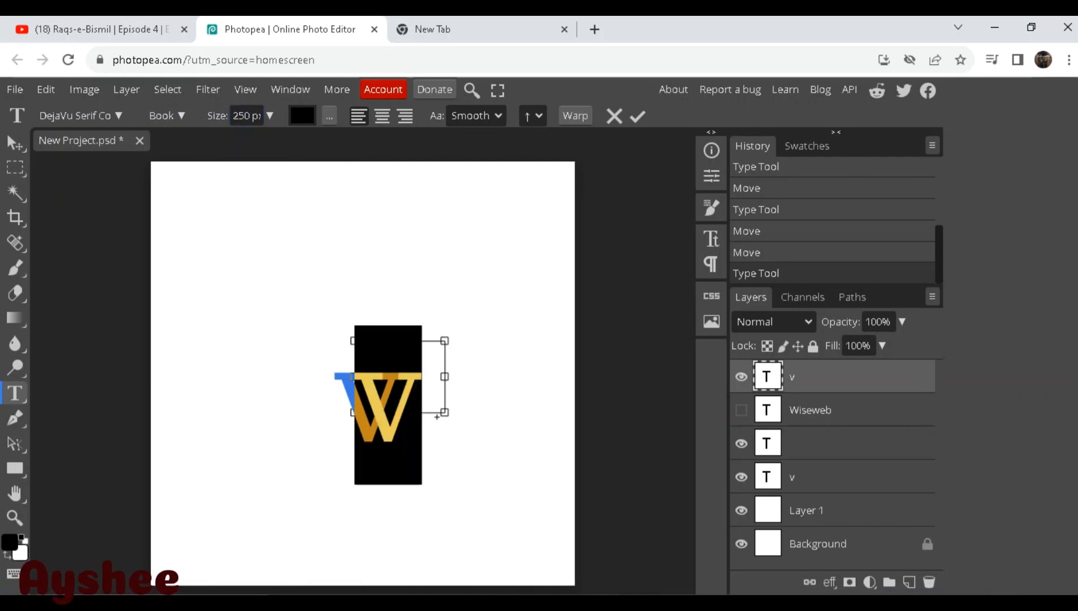
left_click(13, 142)
left_click_drag(386, 416, 409, 411)
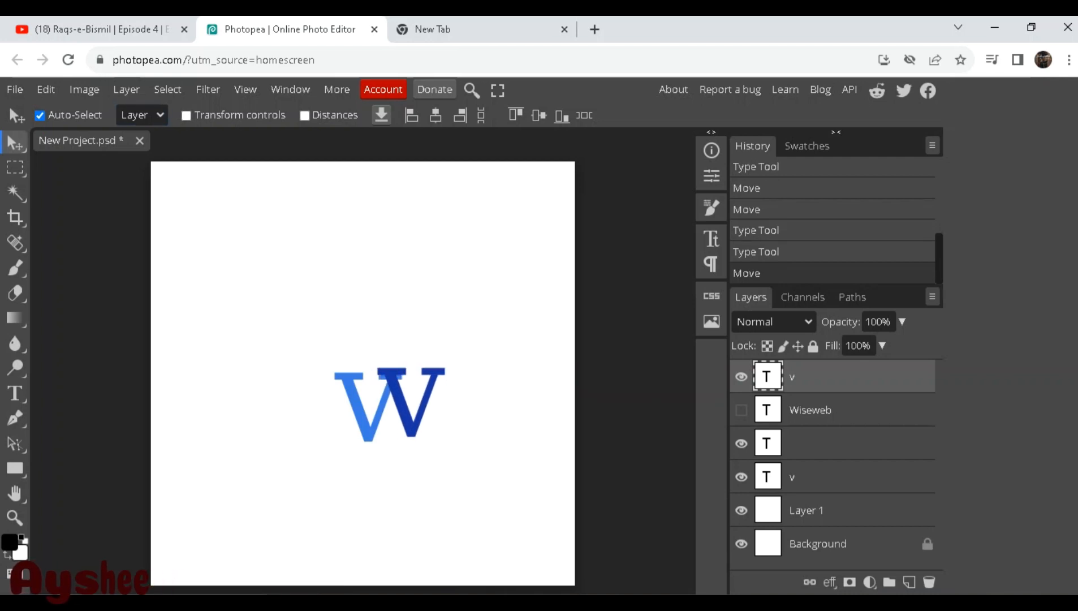
Change the dark blue v's font to Deutsch Gothic.
double_click(768, 376)
left_click(81, 116)
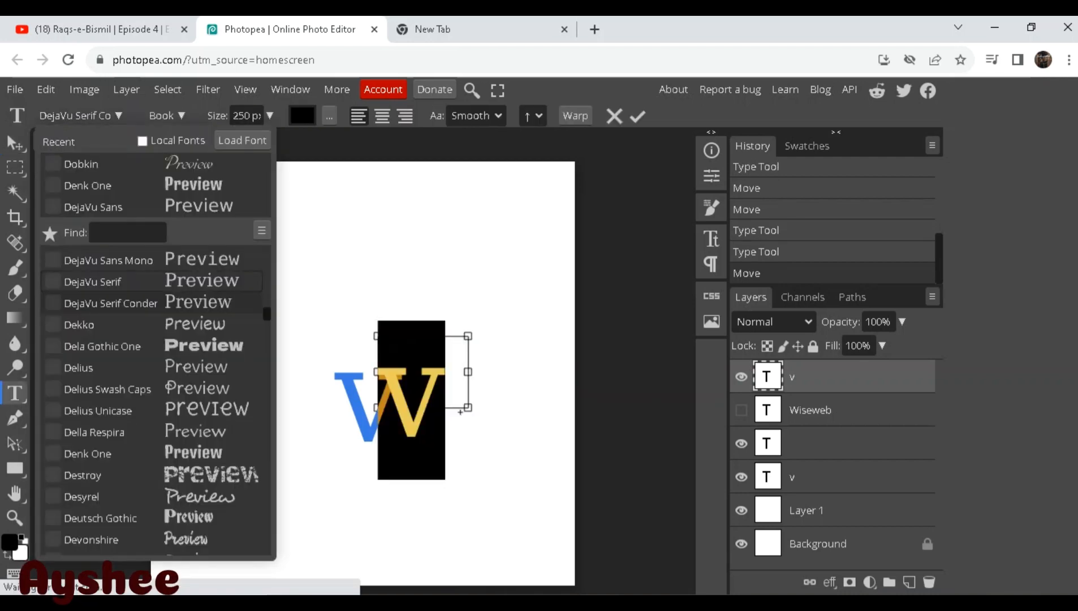
left_click(107, 518)
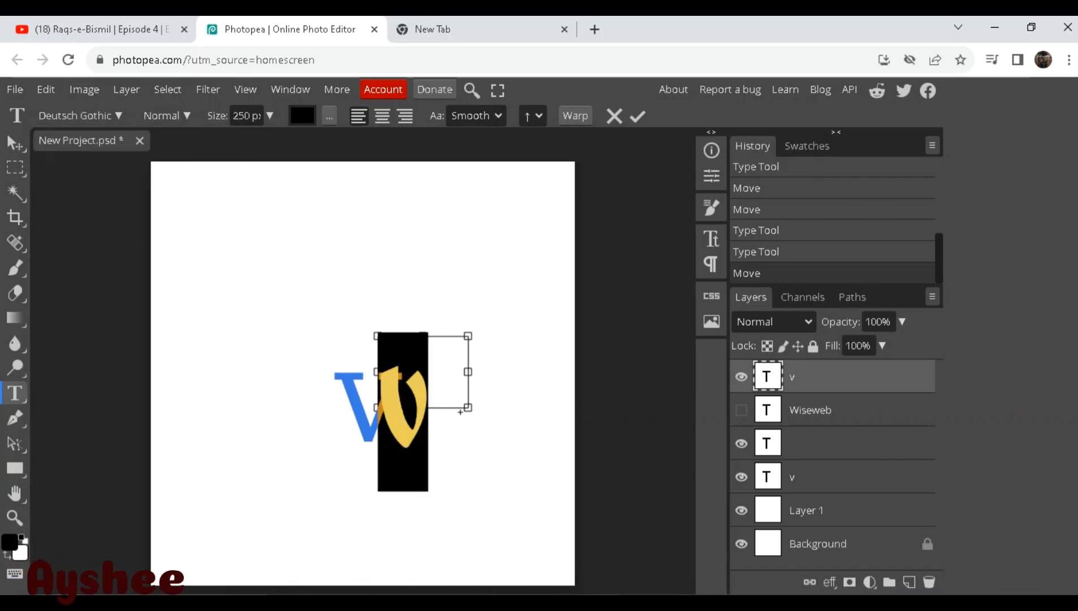
left_click(8, 136)
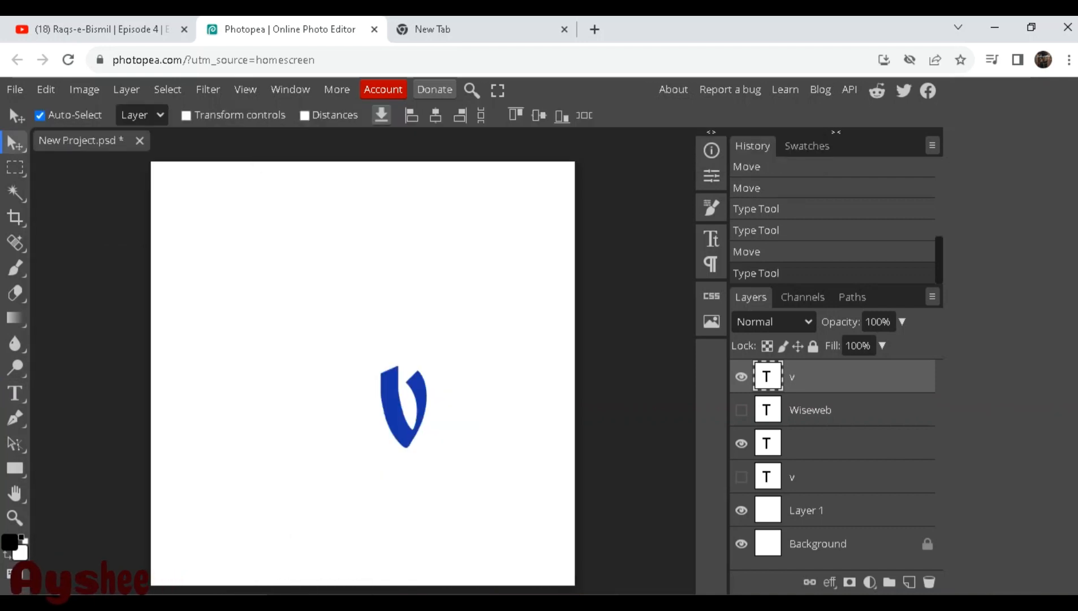
Change the light blue v's font to Deutsch Gothic and move it level with the dark blue v.
double_click(358, 410)
left_click(80, 116)
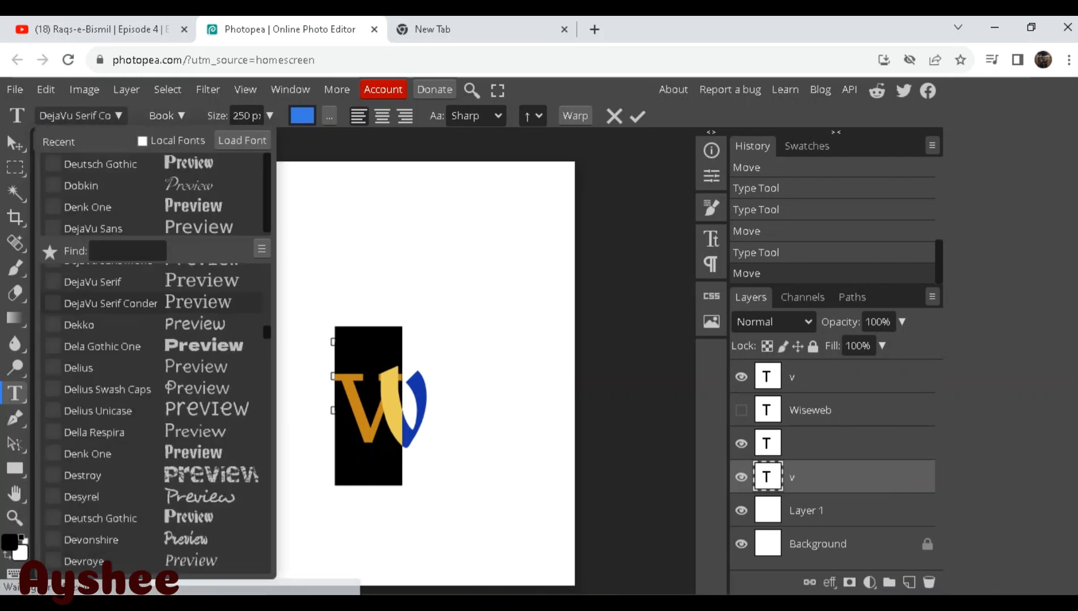
left_click(101, 164)
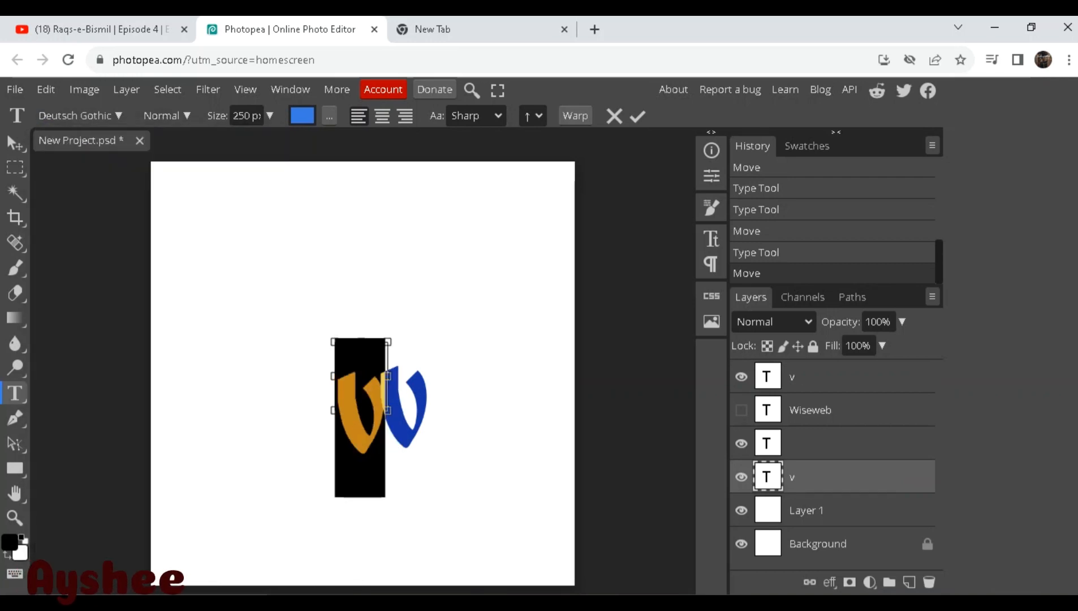
left_click(16, 144)
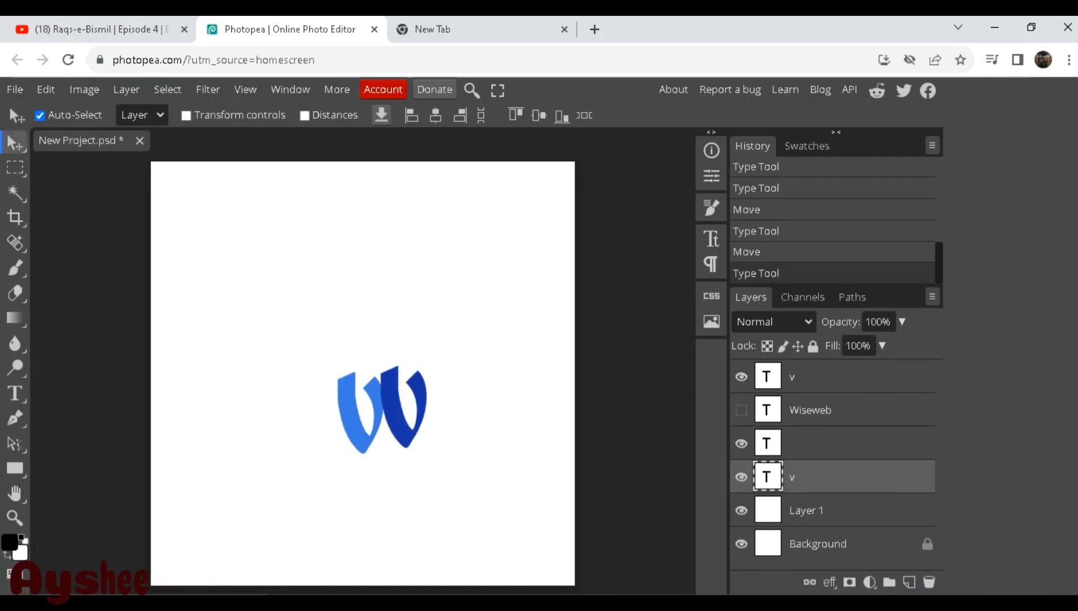
mouse_move(355, 416)
left_mouse_down()
mouse_move(418, 407)
mouse_move(365, 408)
left_mouse_up()
Enlarge the light blue v's text box so that it encloses the whole letter.
double_click(365, 408)
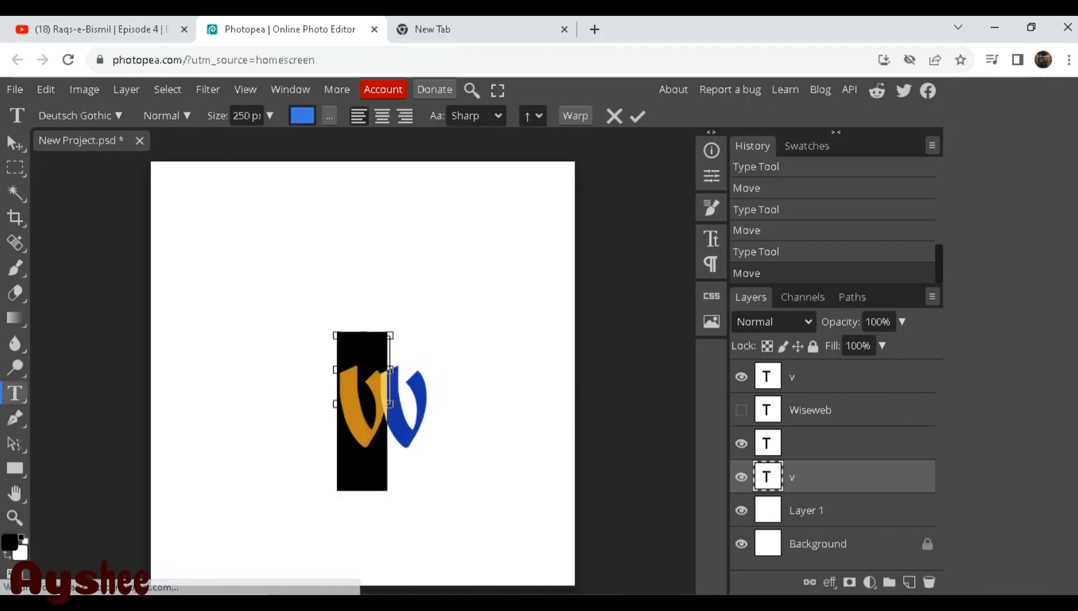
left_click(360, 369)
left_click_drag(328, 369, 302, 390)
left_click_drag(389, 403, 350, 460)
left_click_drag(309, 422, 337, 437)
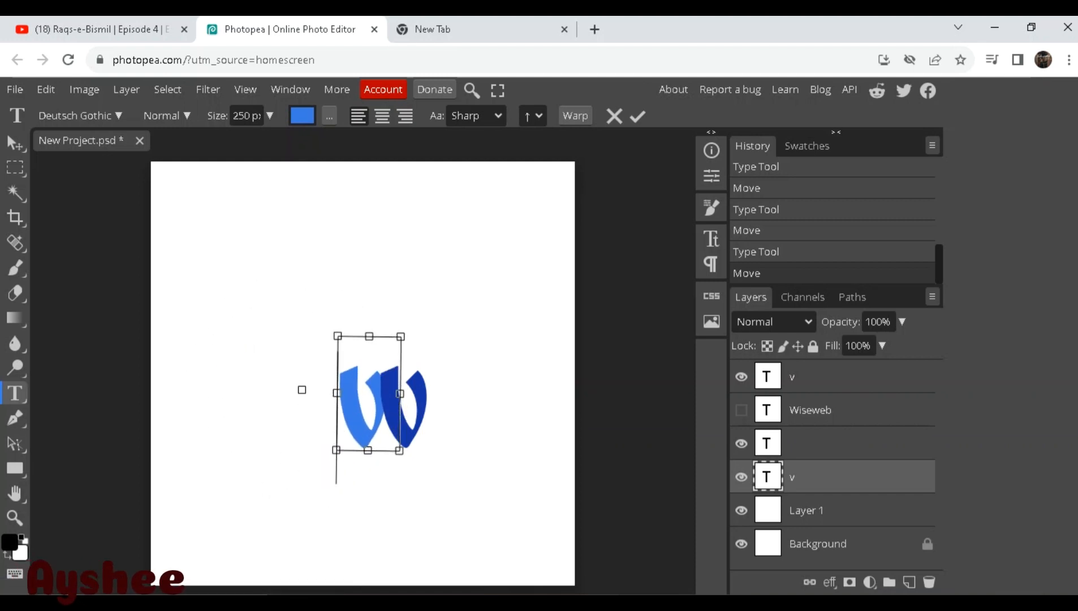
left_click(532, 115)
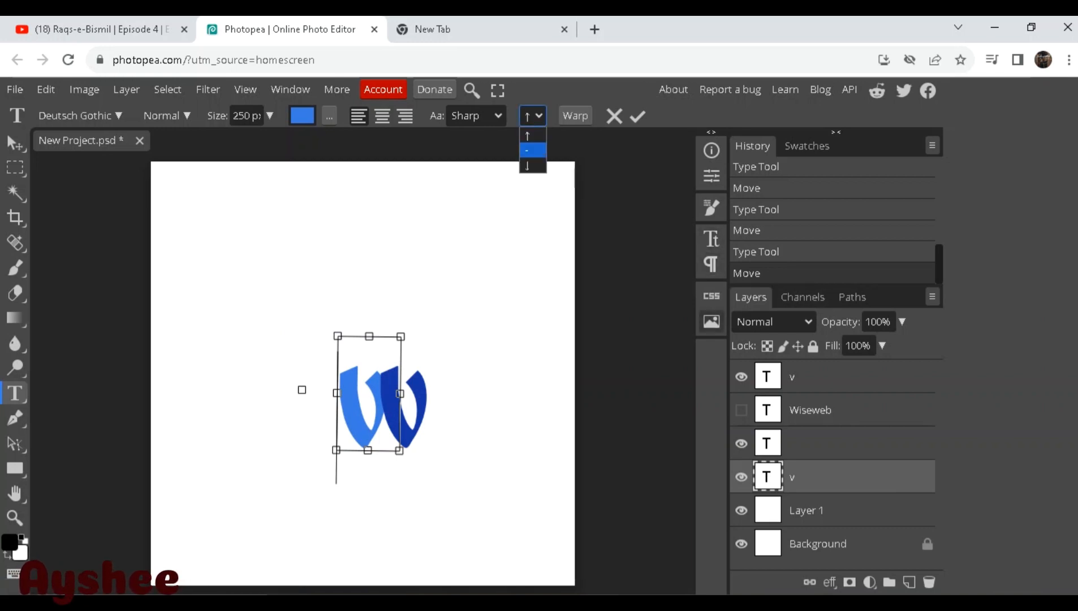
left_click(712, 176)
left_click(475, 153)
left_click(517, 153)
left_click(711, 207)
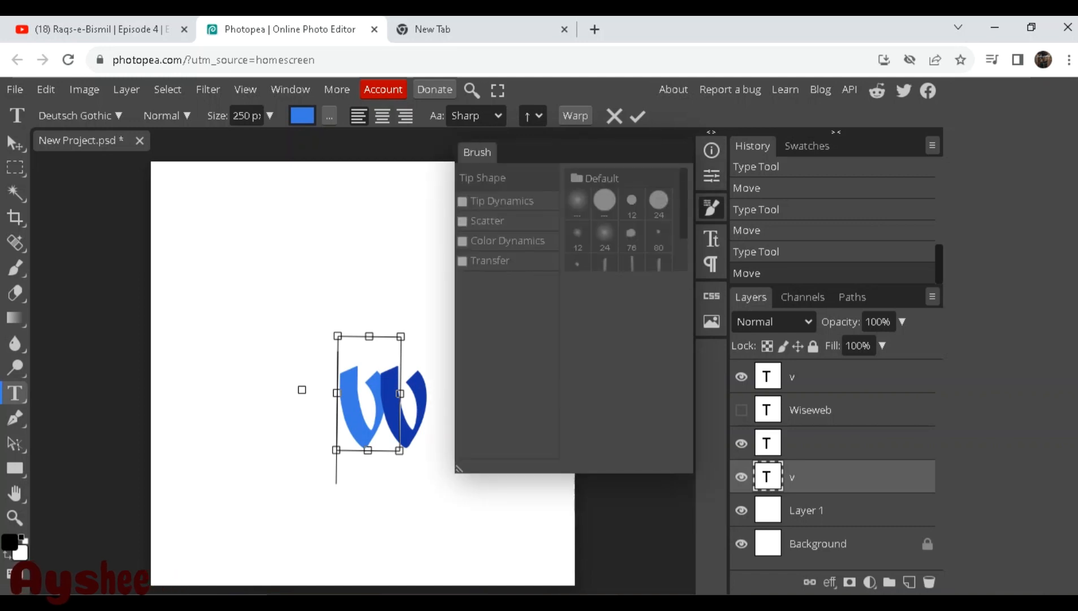
Try a tracking of 5000%, a different baseline shift and strikethrough on the light blue v.
left_click(712, 238)
left_click(665, 210)
left_click(644, 234)
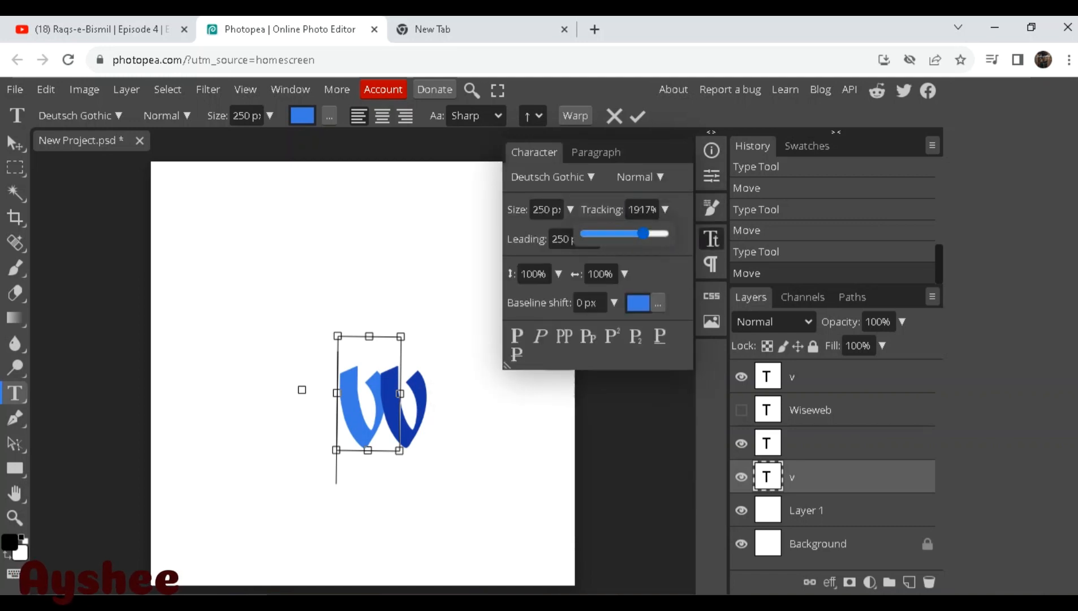
left_click(658, 234)
left_click_drag(658, 233, 667, 234)
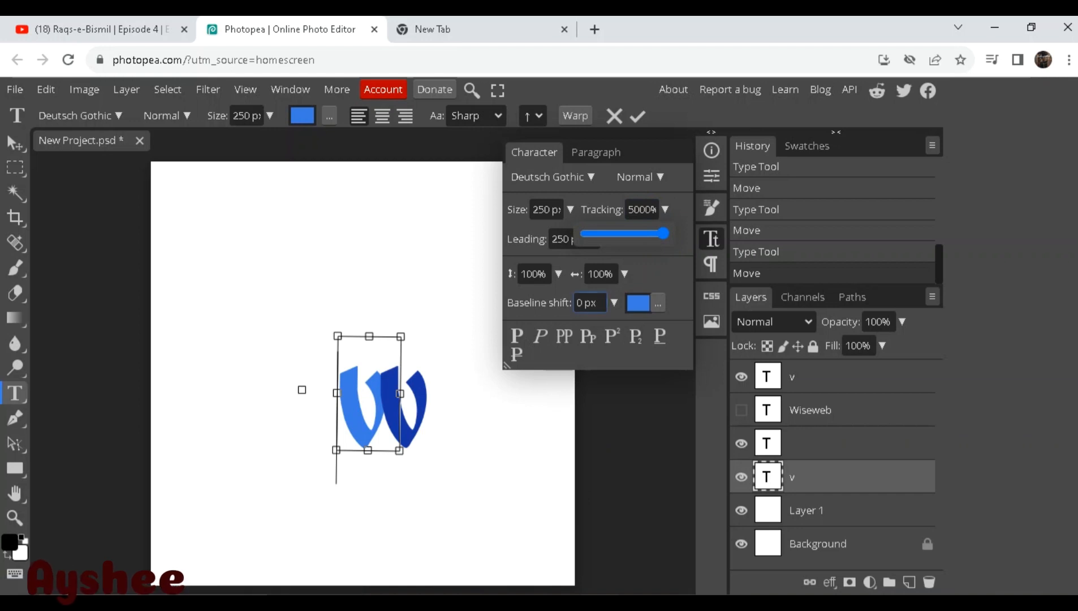
left_click(614, 303)
left_click(542, 326)
left_click_drag(543, 327, 581, 326)
left_click(517, 355)
Rotate the light blue v slightly and place its rotation centre in the middle of its text box.
mouse_move(412, 324)
left_mouse_down()
mouse_move(392, 320)
mouse_move(398, 345)
mouse_move(401, 335)
left_mouse_up()
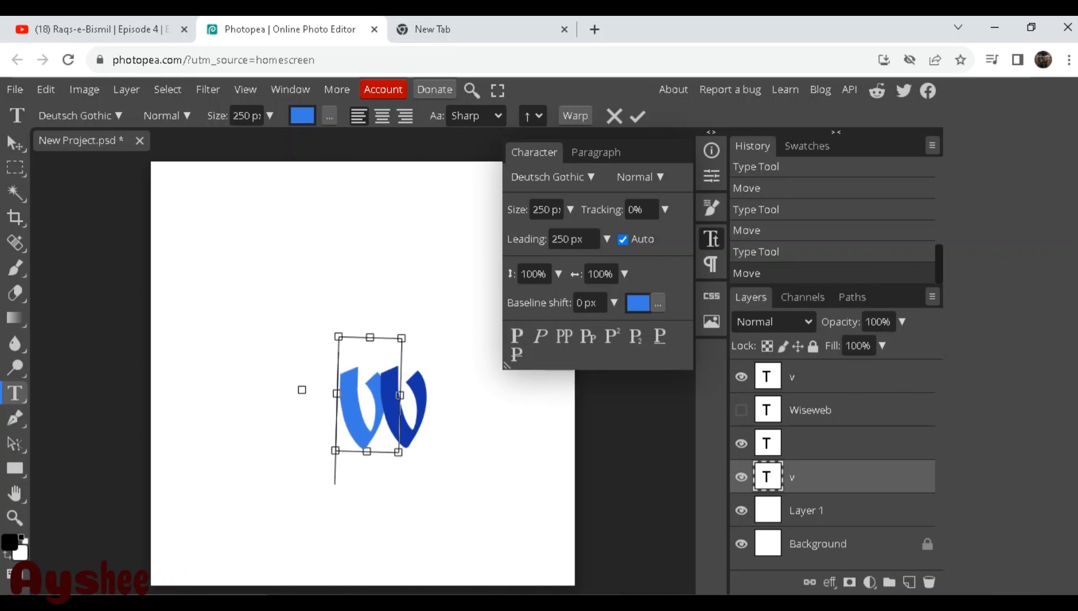
left_click_drag(302, 389, 368, 394)
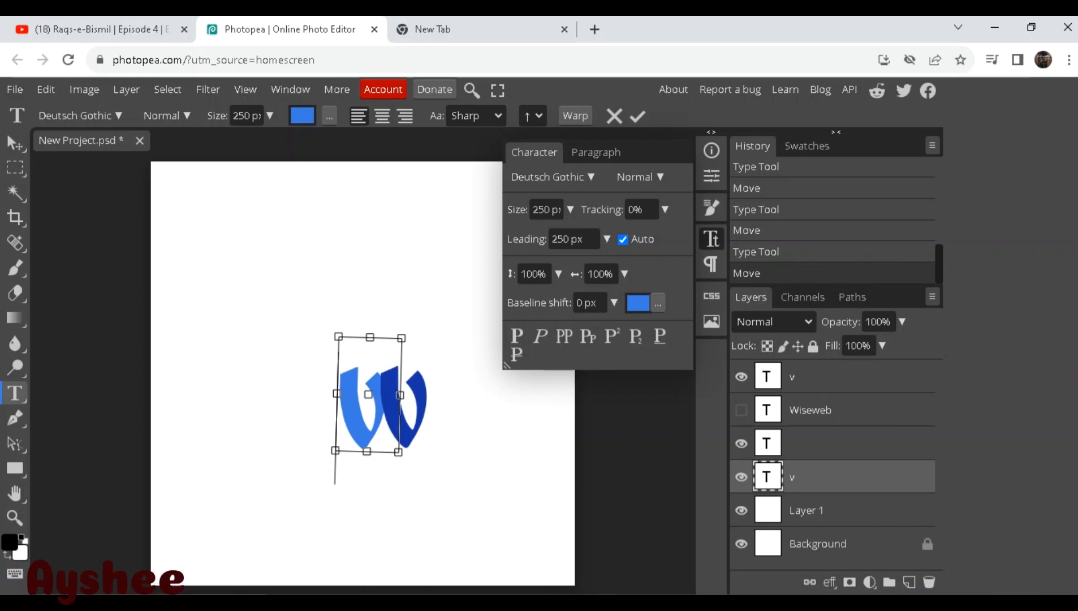
Straighten the dark blue v and shift it up and to the left so that it overlaps the light blue v.
left_click(419, 413)
double_click(418, 413)
mouse_move(458, 417)
left_mouse_down()
mouse_move(430, 419)
mouse_move(461, 420)
left_mouse_up()
mouse_move(475, 323)
left_mouse_down()
mouse_move(462, 318)
mouse_move(470, 325)
left_mouse_up()
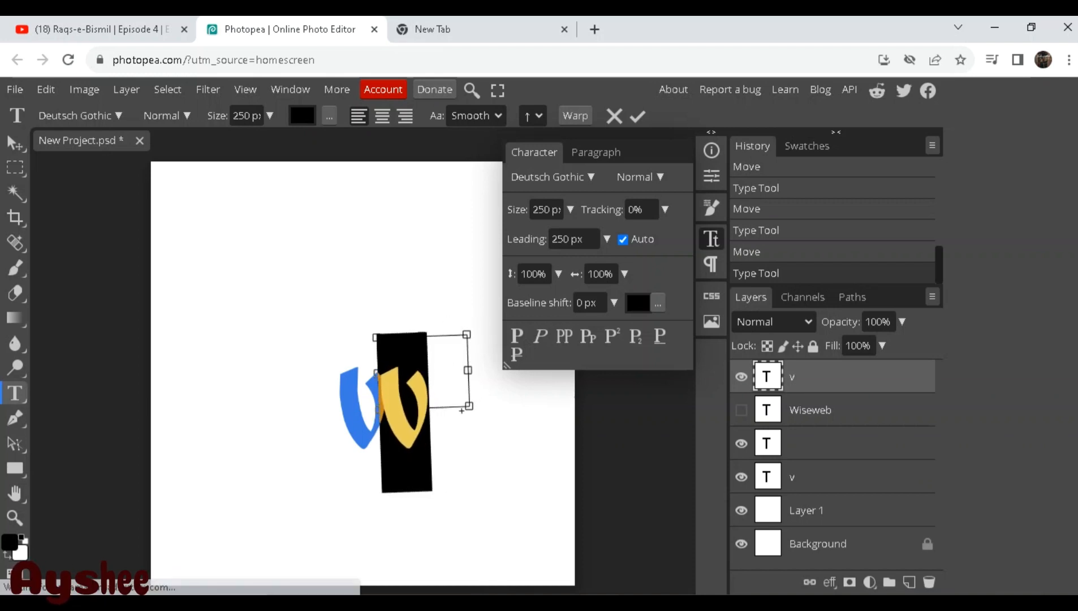
left_click_drag(470, 323, 475, 320)
left_click_drag(460, 412, 445, 400)
Recolour the upper, overlapping v with a new shade of dark blue.
left_click(302, 115)
left_click(299, 315)
left_click(462, 244)
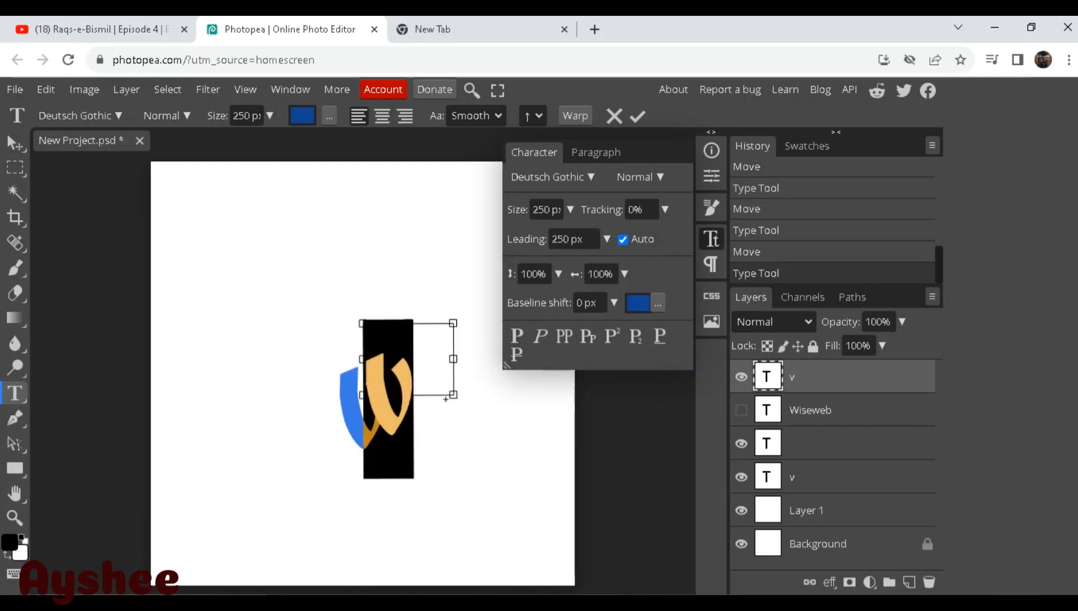
left_click(15, 143)
Try a dark navy colour and a size of 3000 px on the light blue v.
left_click(792, 477)
double_click(768, 477)
left_click(638, 302)
left_click(281, 320)
left_click(293, 350)
left_click(462, 243)
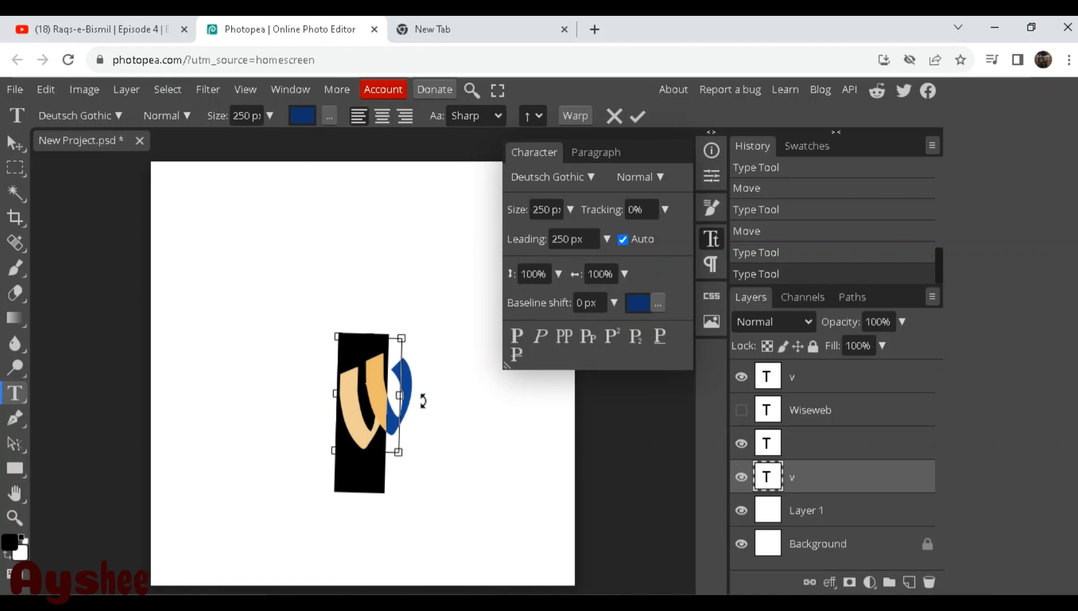
double_click(243, 115)
type("3000")
key("Return")
key("ctrl+z")
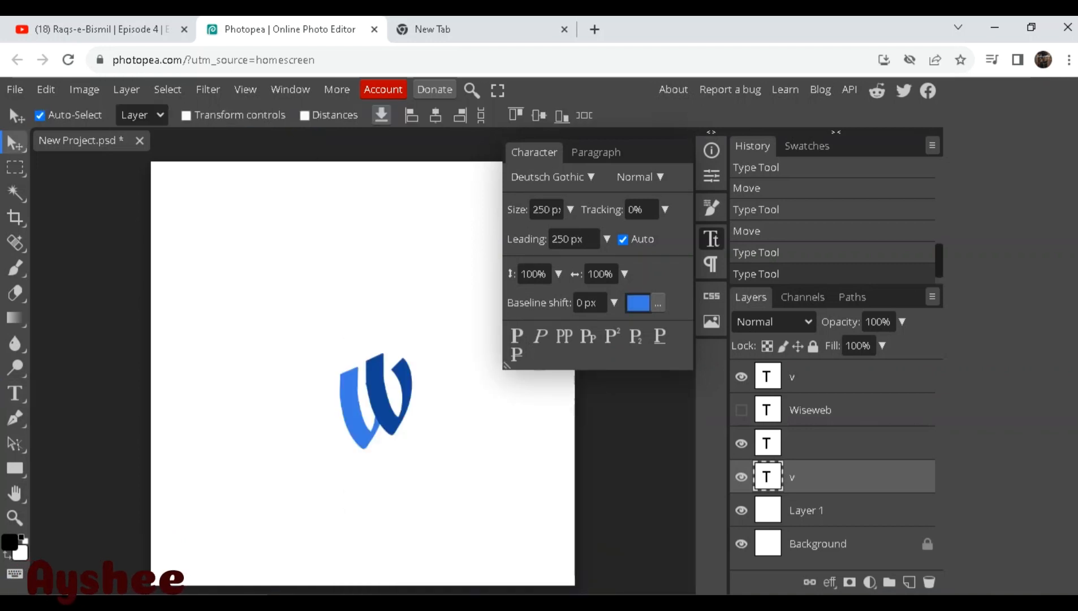
Set the font size of both v letters to 300 px and shift the dark blue v slightly up and to the right.
type("300")
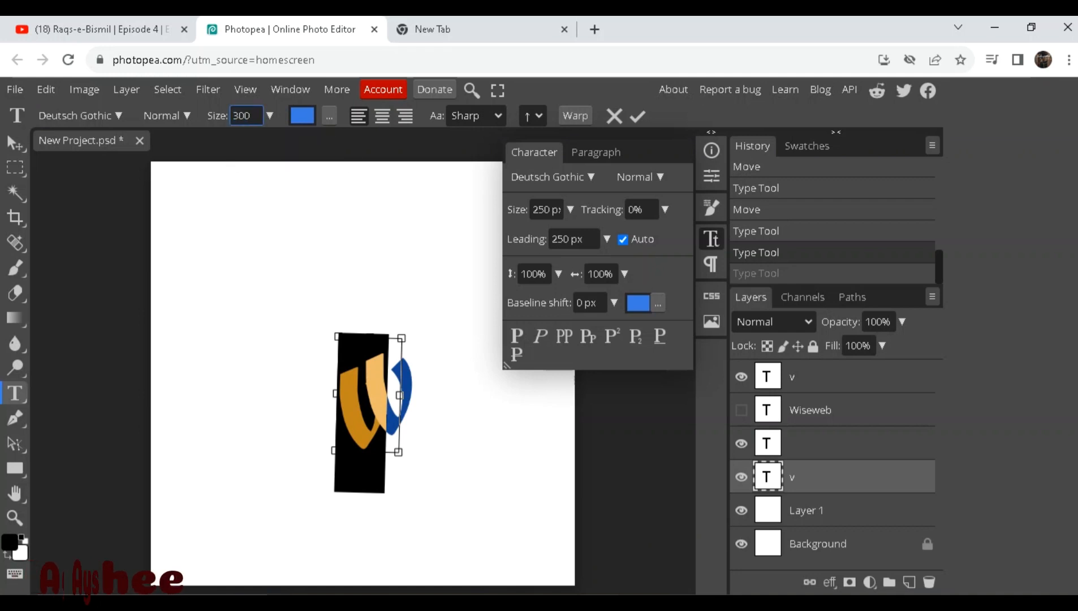
key("Return")
left_click(792, 376)
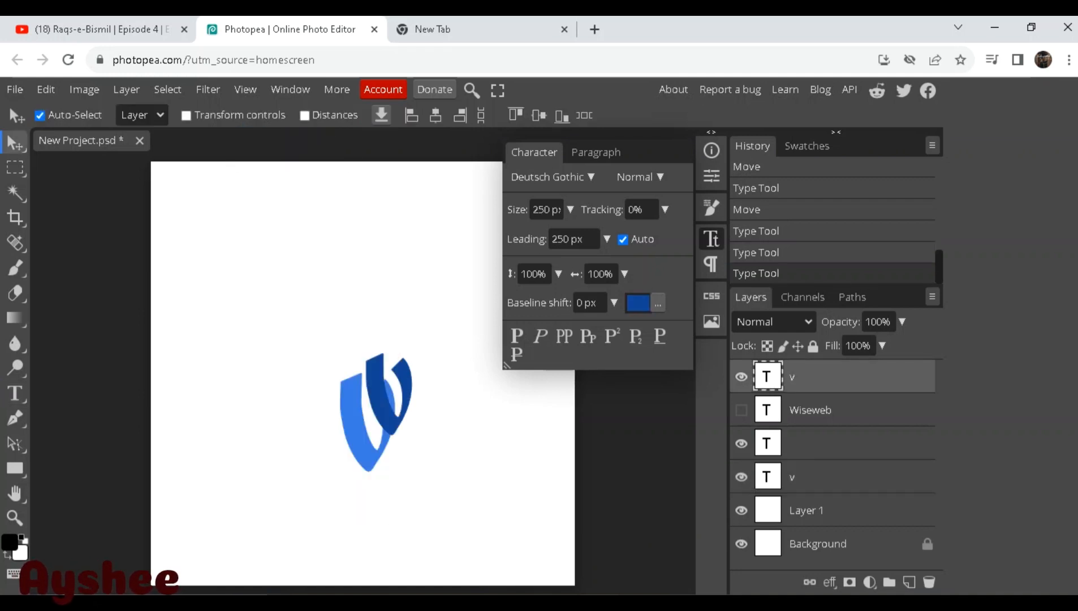
double_click(768, 376)
double_click(243, 116)
type("300")
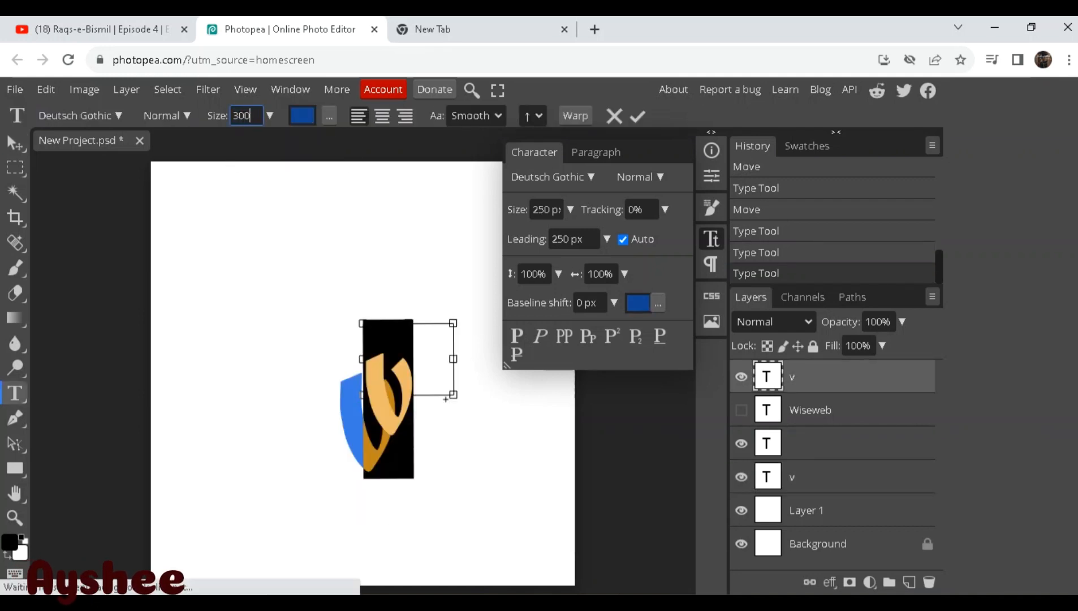
key("Return")
left_click_drag(445, 399, 451, 389)
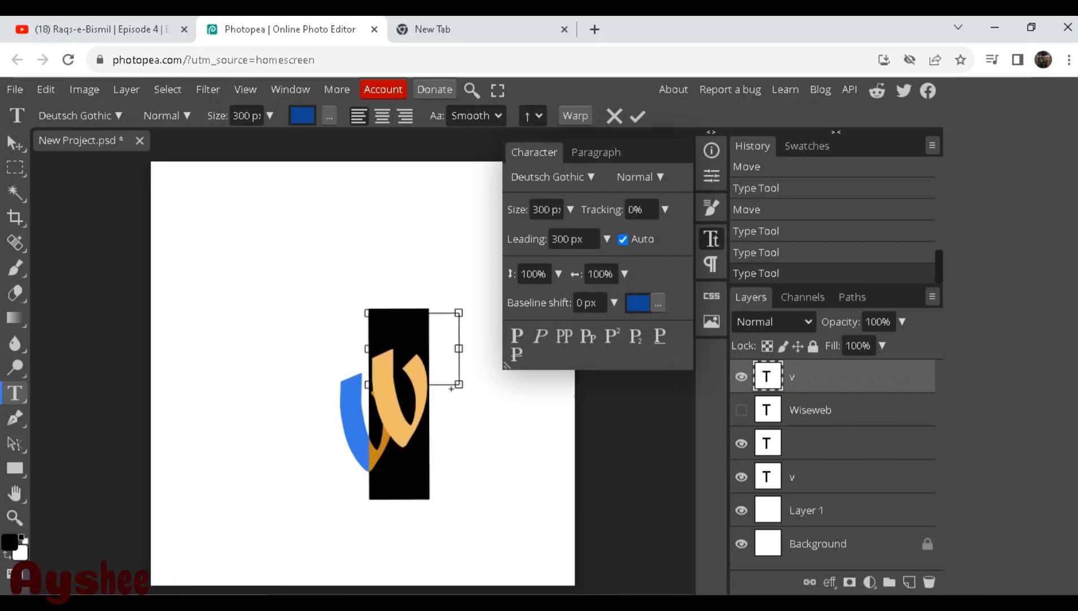
Draw a thin horizontal rectangle across the middle of the two v letters.
left_click(15, 468)
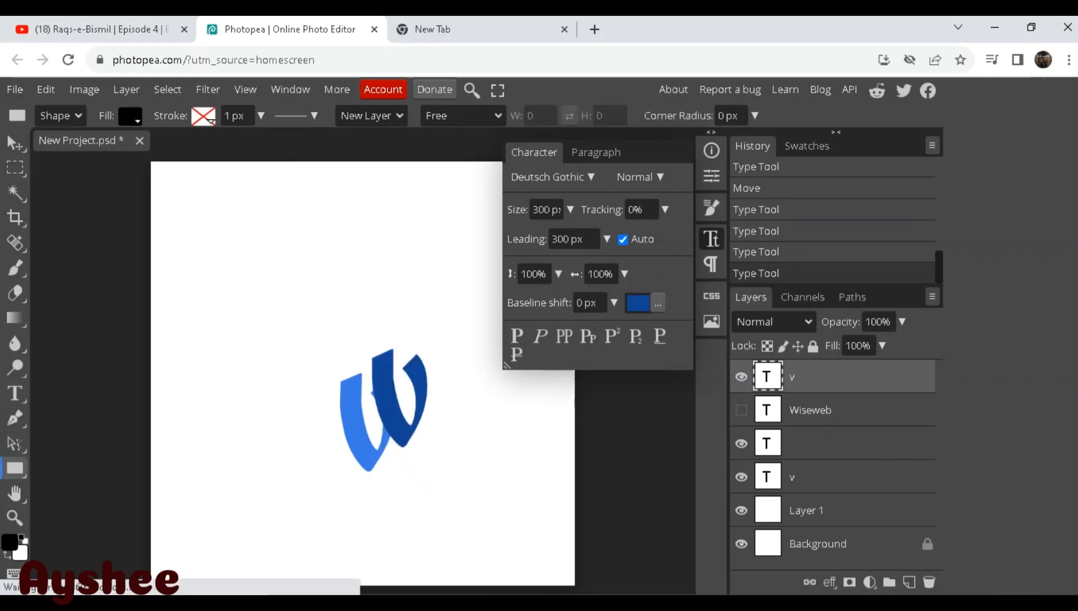
right_click(15, 468)
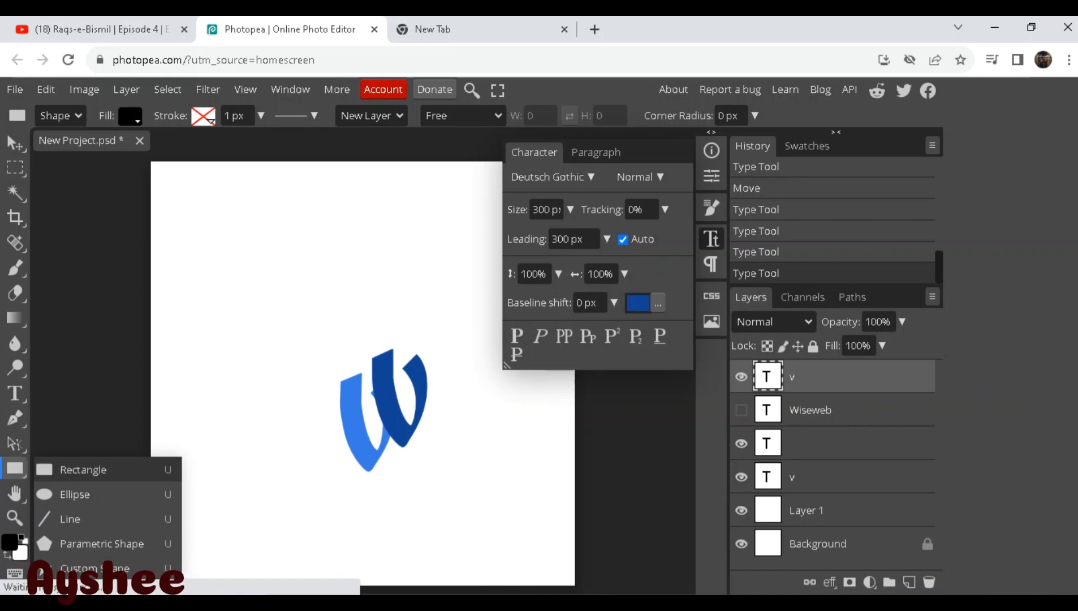
left_click(83, 470)
mouse_move(311, 422)
left_mouse_down()
mouse_move(428, 421)
mouse_move(464, 398)
mouse_move(453, 410)
left_mouse_up()
key("ctrl+z")
left_click(452, 407)
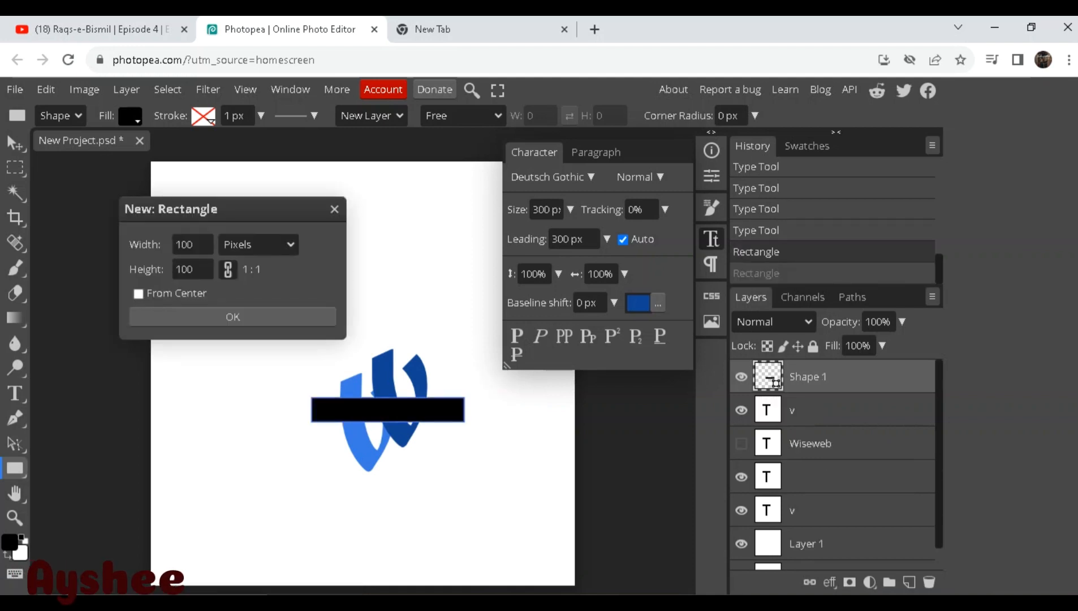
left_click(332, 211)
Fill the rectangle across the letters with solid white and set its stroke width to 47 px.
left_click(203, 116)
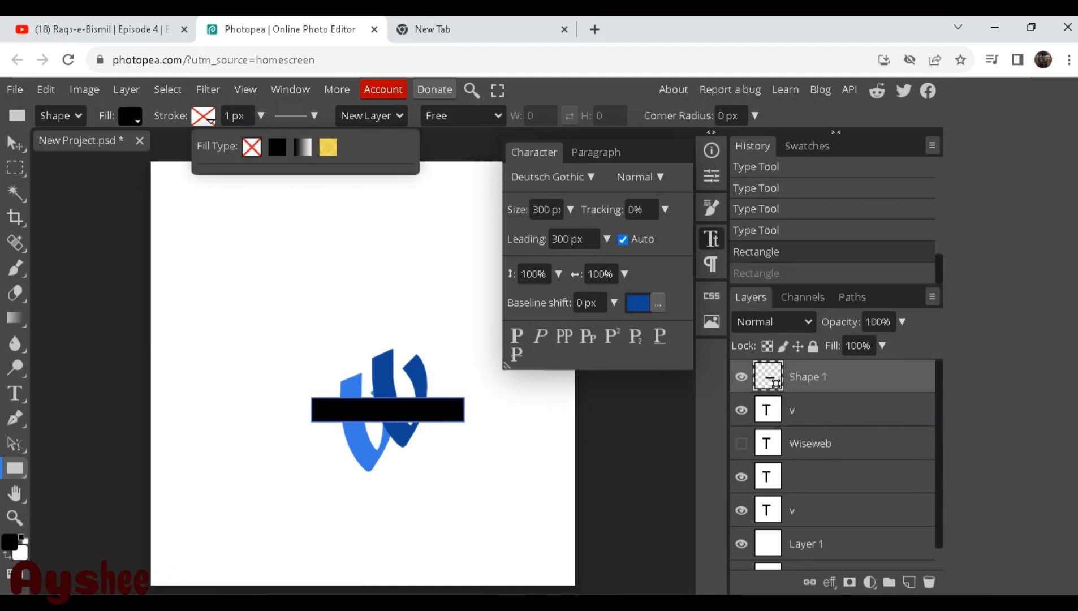
left_click(130, 116)
left_click(179, 147)
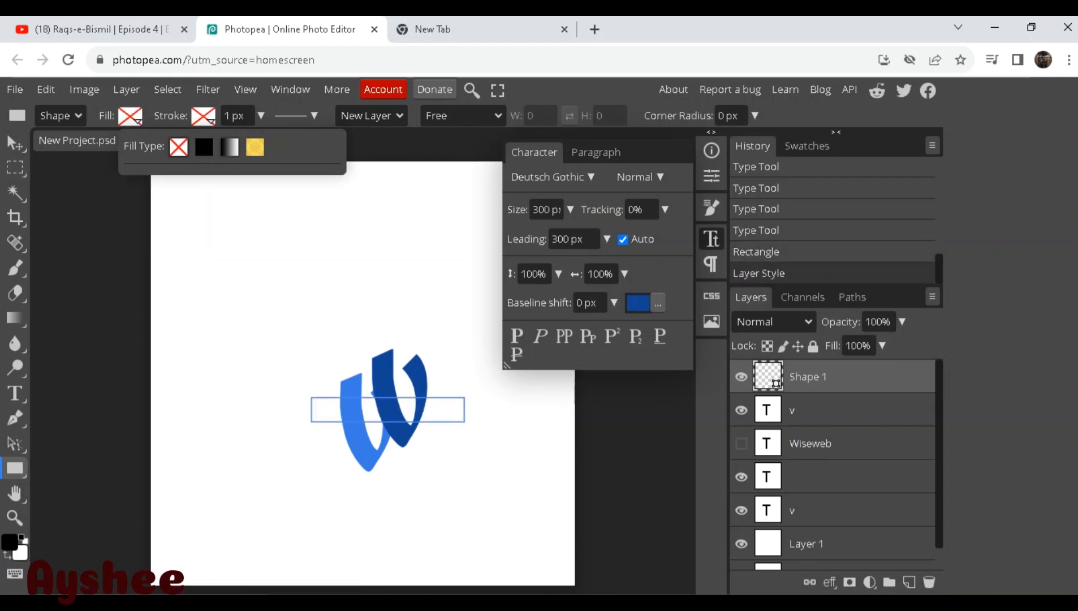
left_click(230, 147)
left_click(204, 147)
left_click(136, 204)
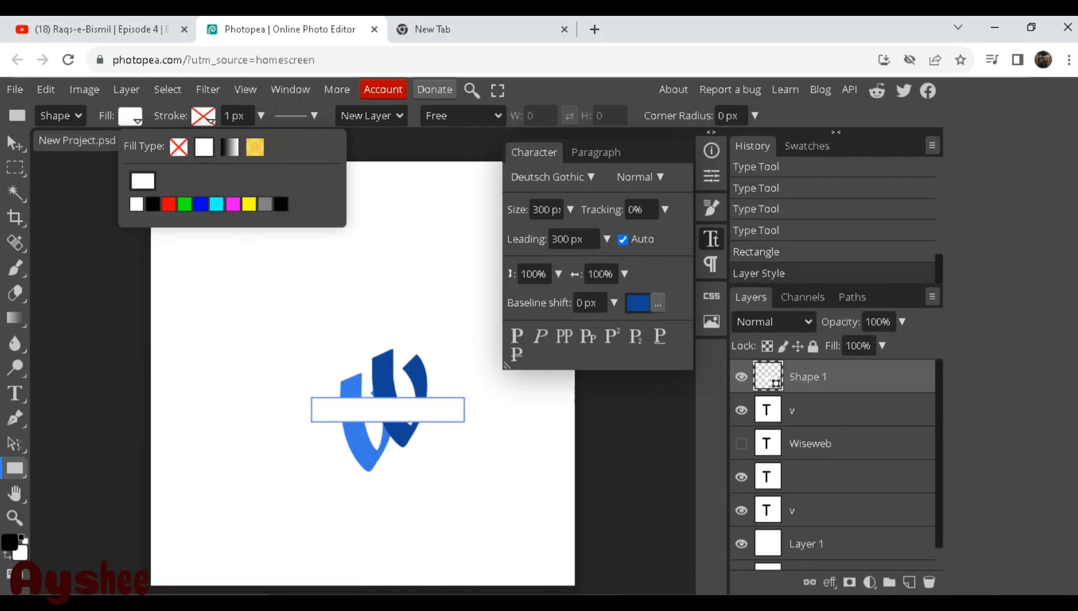
left_click(314, 116)
left_click(260, 116)
left_click(254, 140)
Add two 100 × 100 px rectangles near the letters and delete both of their layers.
left_click(233, 268)
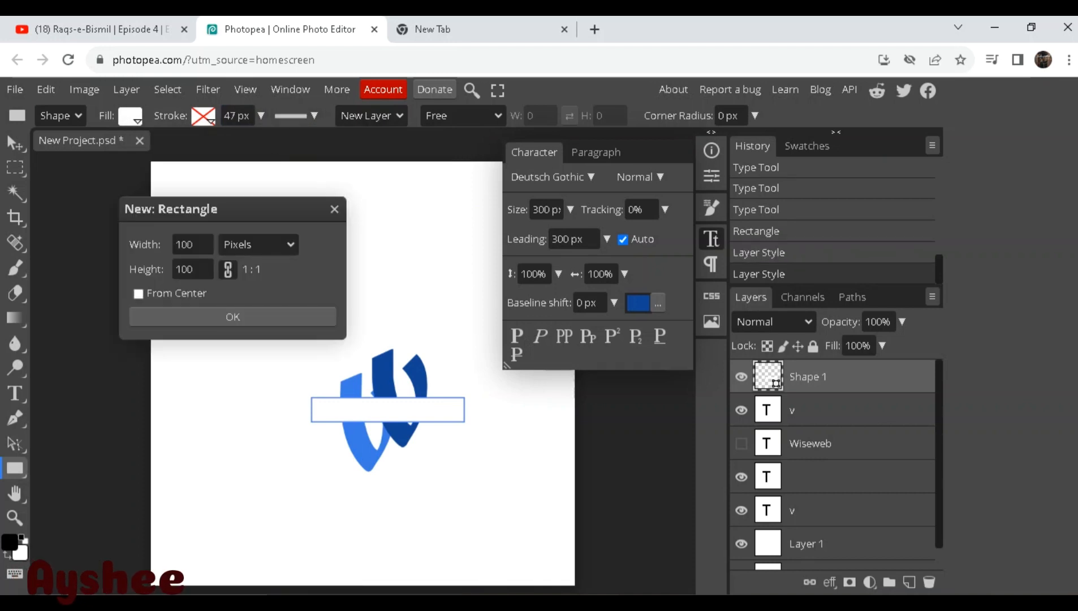
left_click(233, 316)
left_click(423, 416)
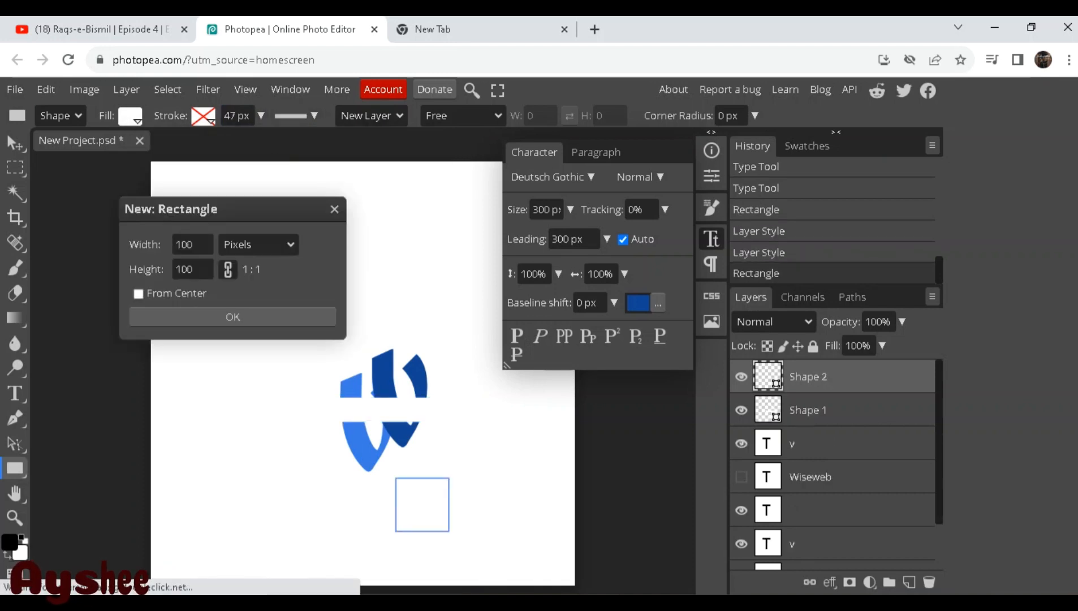
left_click(233, 317)
right_click(784, 377)
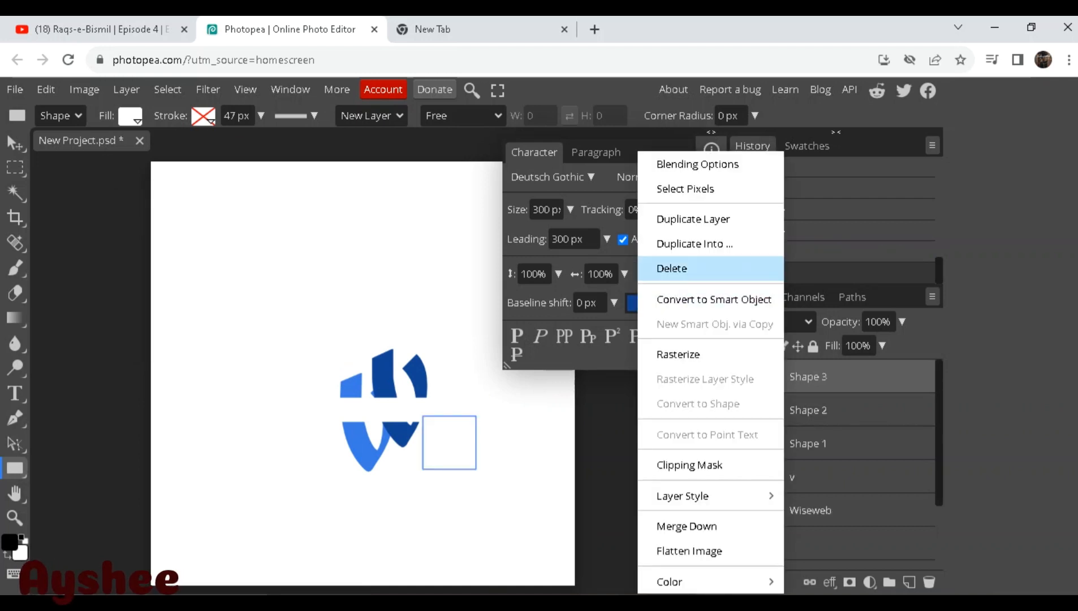
left_click(672, 268)
key("Delete")
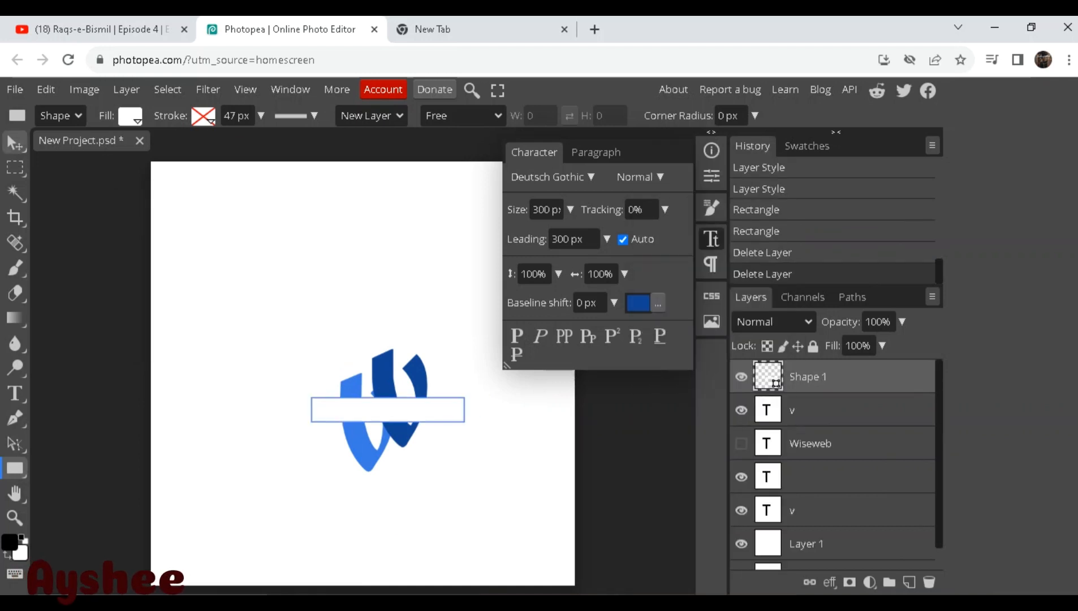
Move the white rectangle slightly down and to the right across the letters.
left_click(16, 143)
mouse_move(388, 409)
left_mouse_down()
mouse_move(411, 404)
mouse_move(391, 415)
left_mouse_up()
left_click_drag(487, 452, 489, 454)
left_click(391, 415)
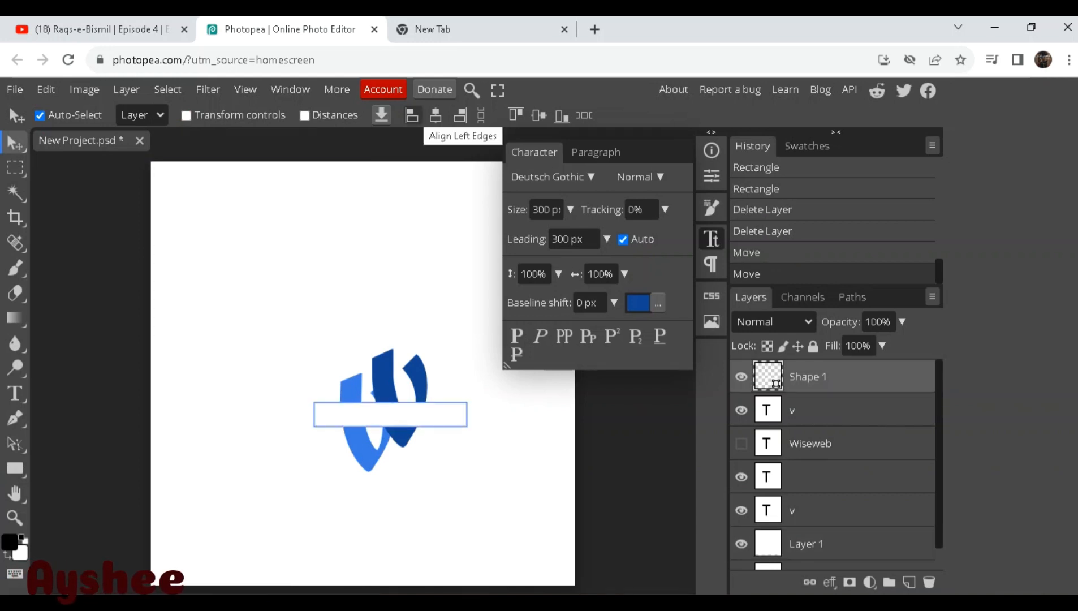
left_click(15, 168)
left_click(15, 218)
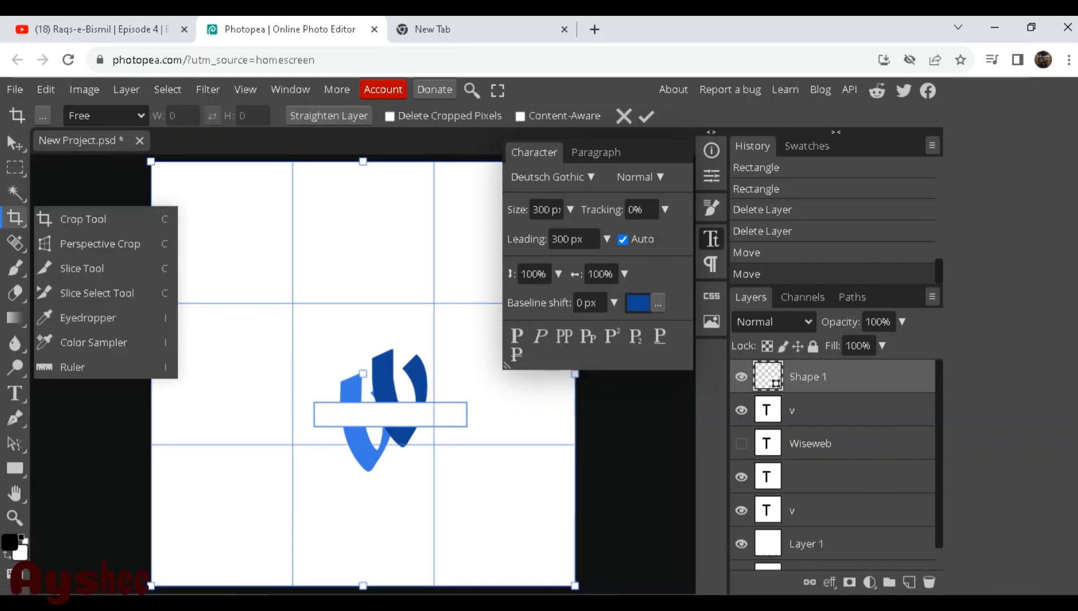
left_click(15, 218)
mouse_move(70, 188)
left_mouse_down()
mouse_move(161, 284)
mouse_move(103, 257)
left_mouse_up()
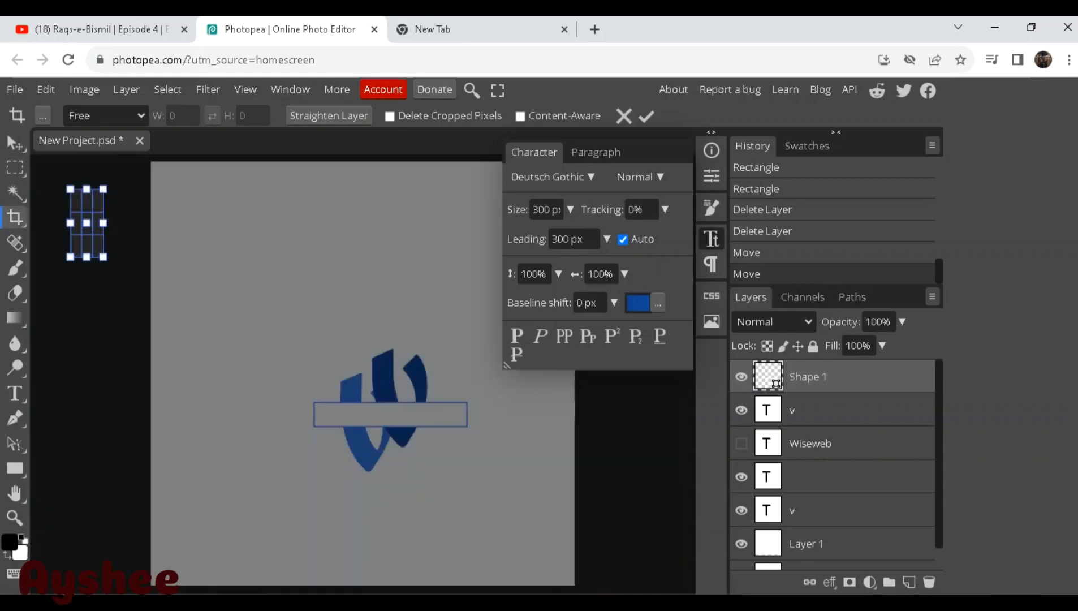
key("ctrl+z")
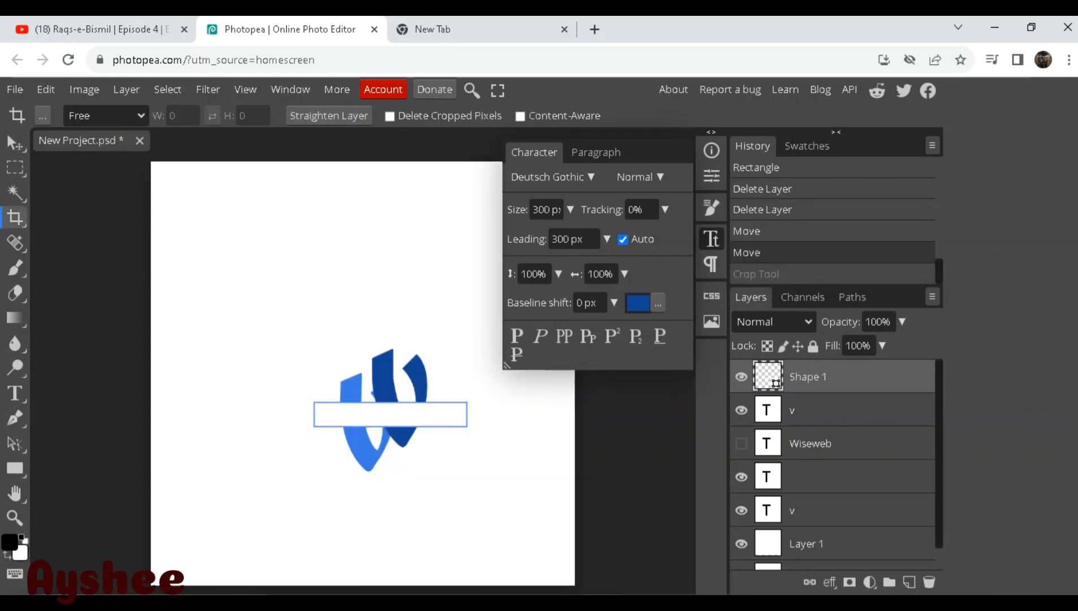
Rasterize the white rectangle's Shape 1 layer.
right_click(776, 383)
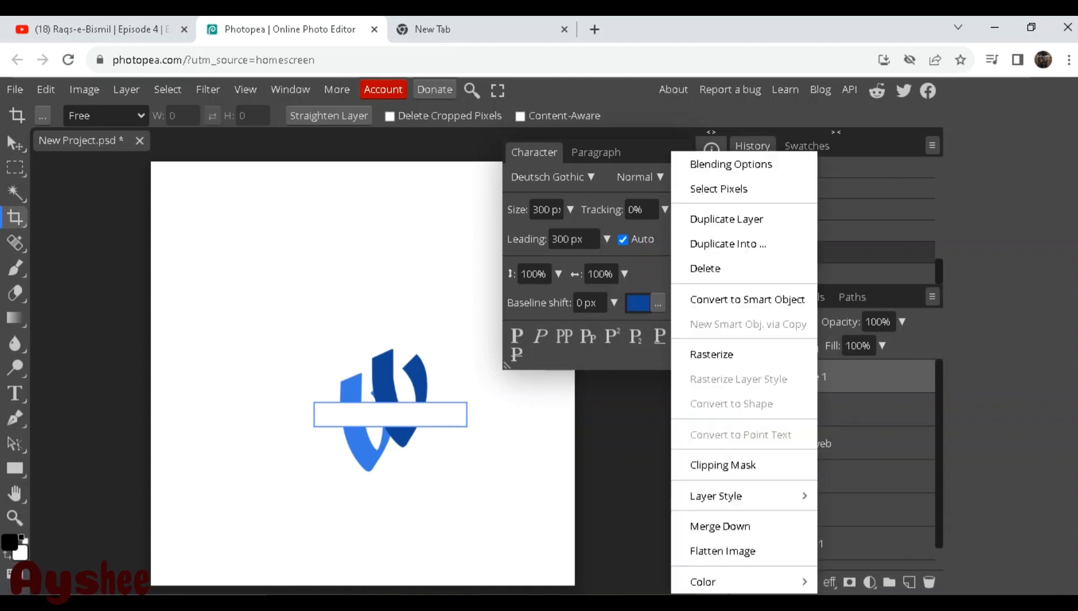
mouse_move(735, 495)
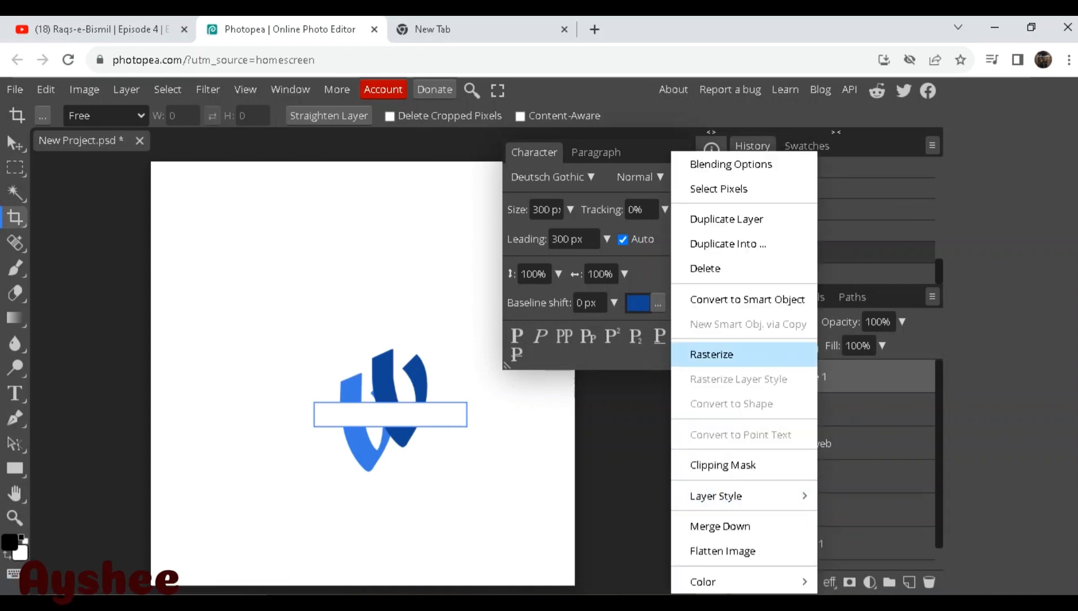
left_click(711, 354)
Try to crop a horizontal strip along the white gap between the upper and lower parts of the letters.
left_click_drag(368, 413, 474, 431)
key("ctrl+z")
left_click_drag(31, 479, 71, 482)
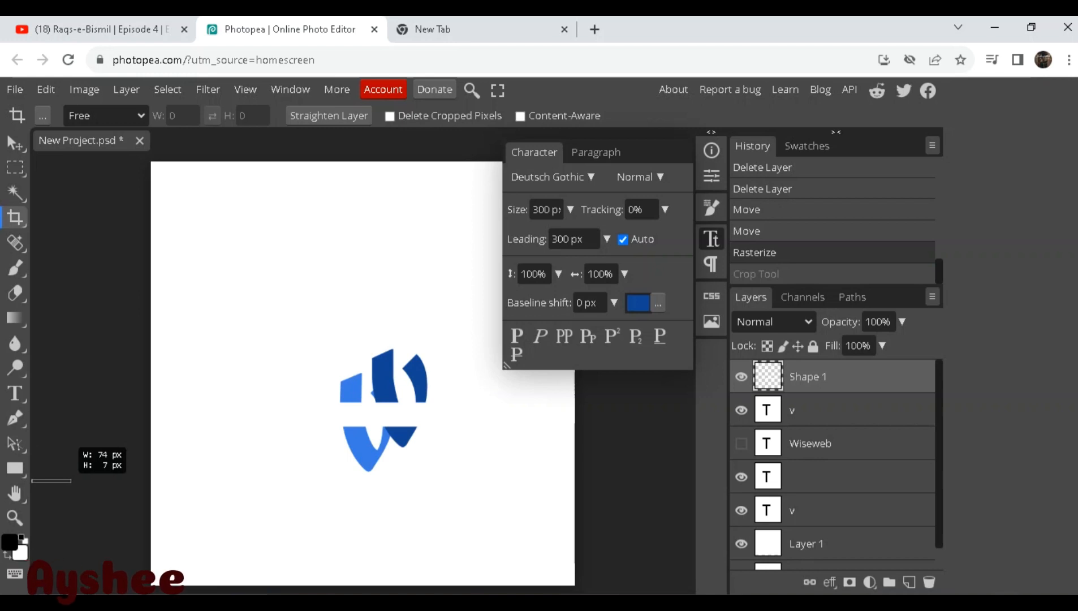
left_click_drag(71, 481, 653, 425)
key("Escape")
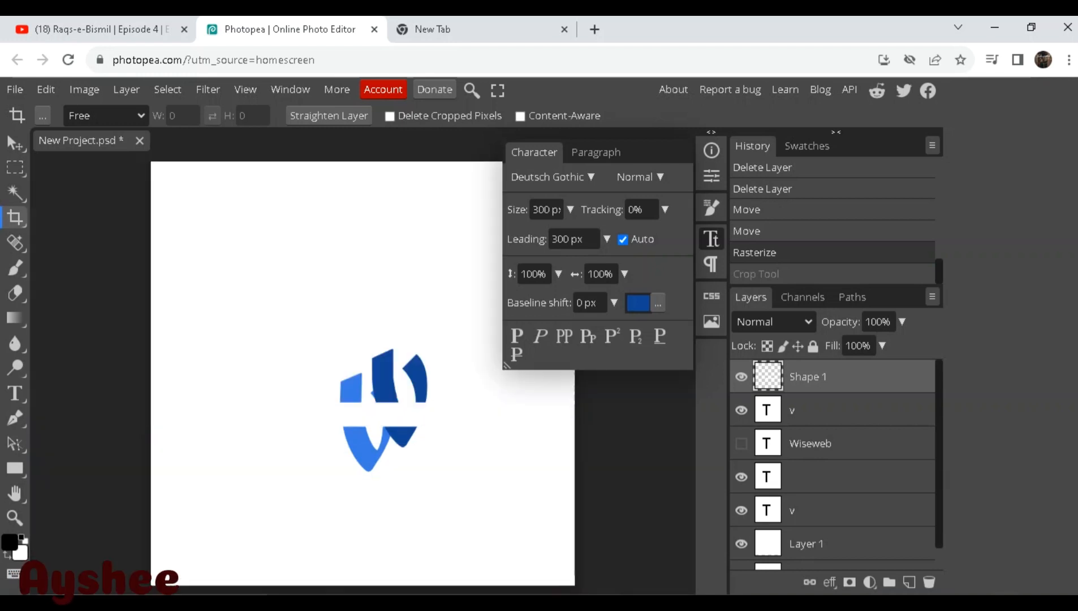
left_click_drag(344, 413, 500, 419)
key("Escape")
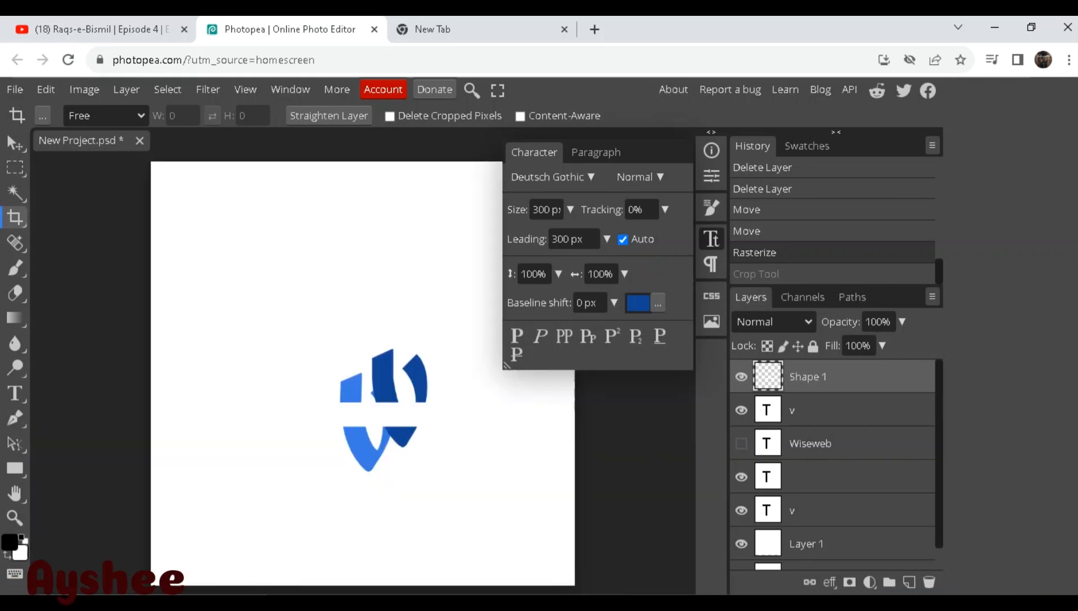
left_click(343, 415)
left_click(15, 218)
left_click_drag(59, 224, 31, 191)
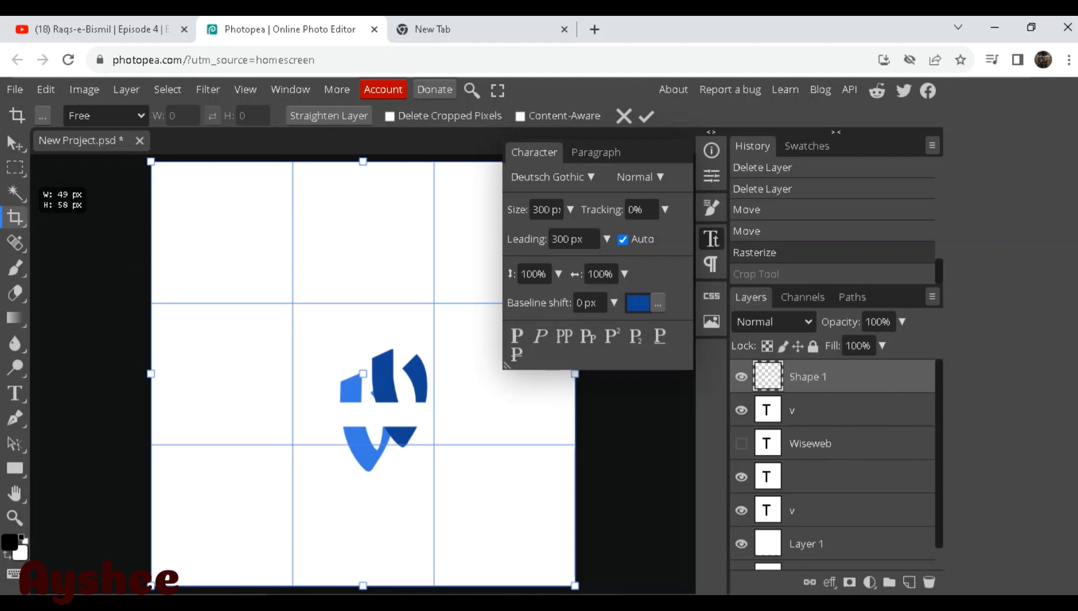
key("Escape")
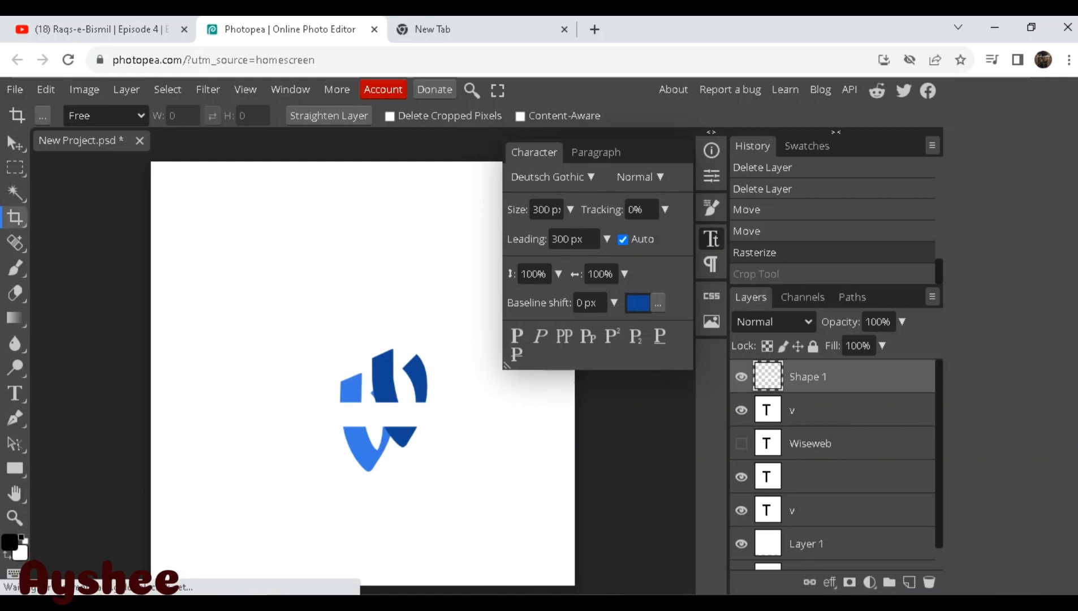
Undo the rasterizing, moves, fill changes and the white rectangle until only the two v letters remain.
key("u")
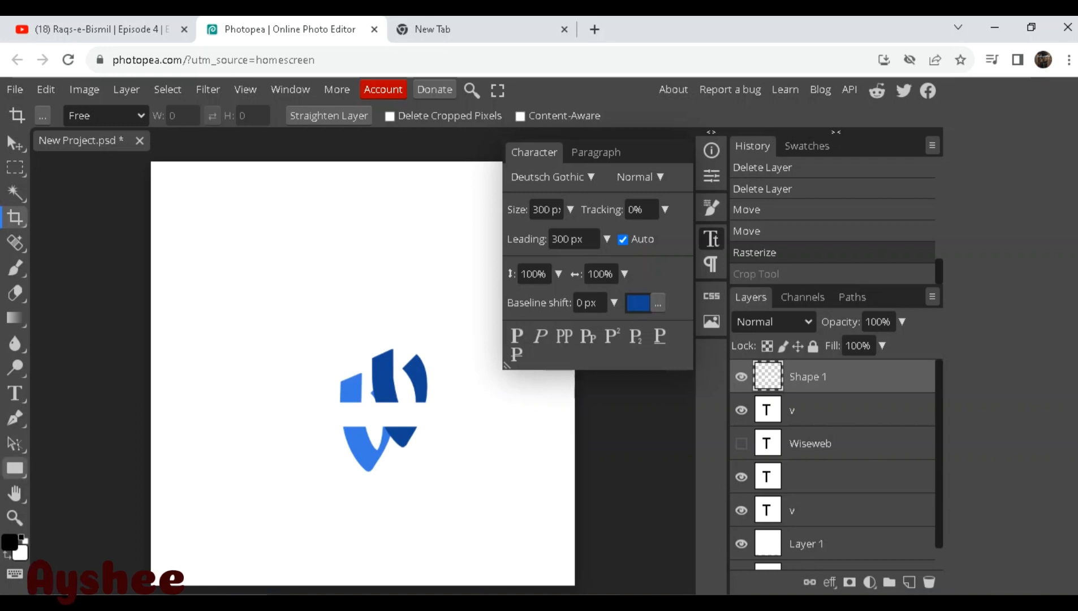
key("ctrl+z")
left_click_drag(469, 429, 452, 425)
key("ctrl+z")
key("ctrl+z")
key("ctrl+z")
key("ctrl+z")
key("ctrl+z")
key("ctrl+z")
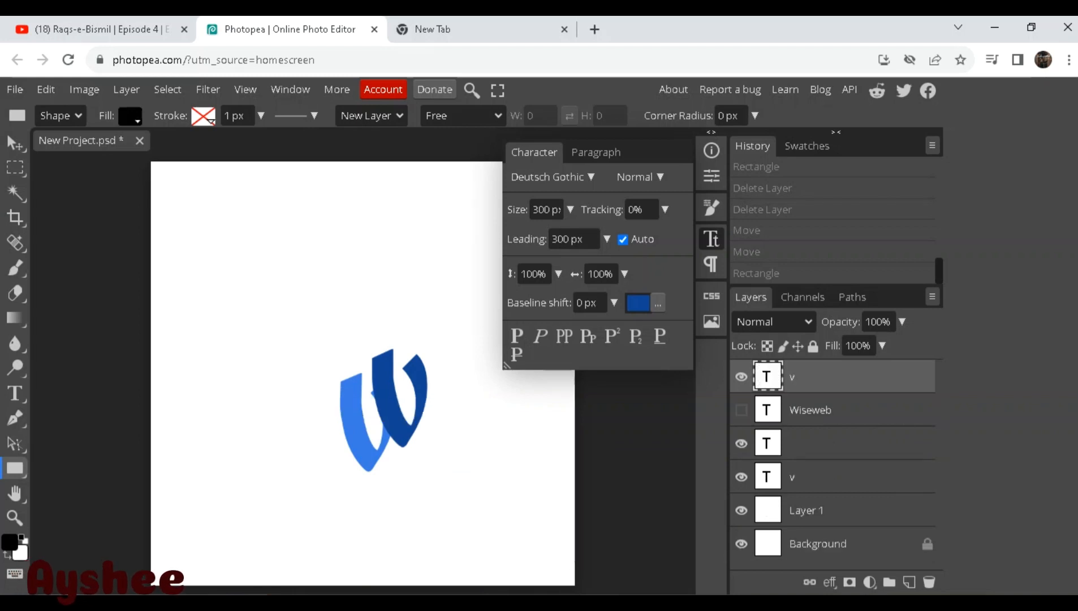
Draw a wide, flat black ellipse across the middle of the v letters and shift it slightly up and to the left.
left_click(15, 468)
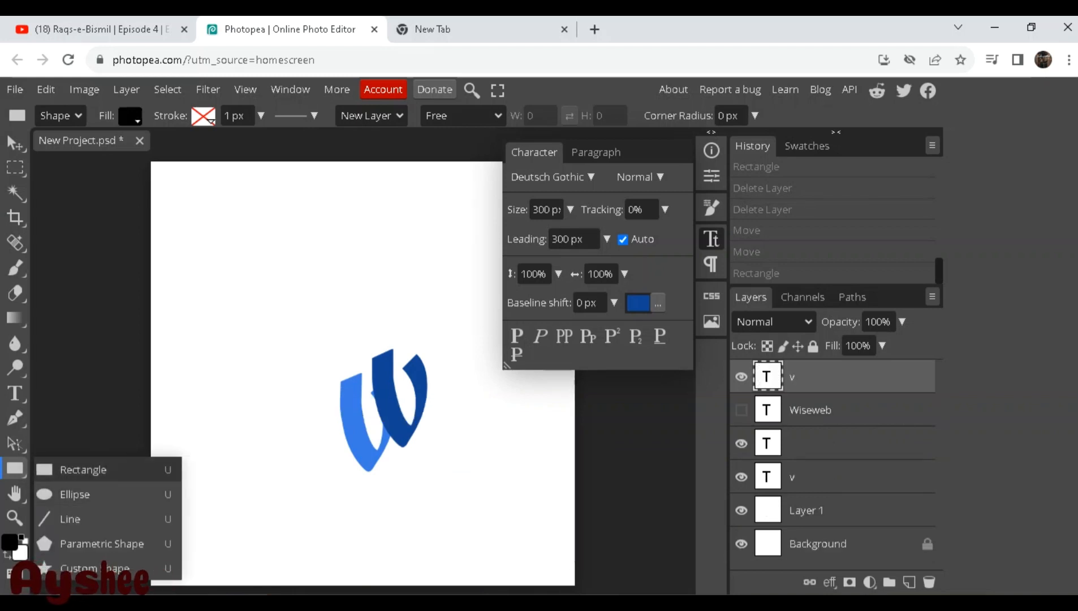
left_click(74, 494)
left_click_drag(318, 416, 487, 436)
key("v")
mouse_move(402, 427)
left_mouse_down()
mouse_move(383, 414)
mouse_move(386, 426)
mouse_move(393, 416)
left_mouse_up()
Scale the black ellipse to 161.93% and rotate it by -11.8° across the v letters, closing the open character settings.
left_click(186, 116)
left_click_drag(309, 436, 329, 446)
left_click_drag(390, 406, 388, 395)
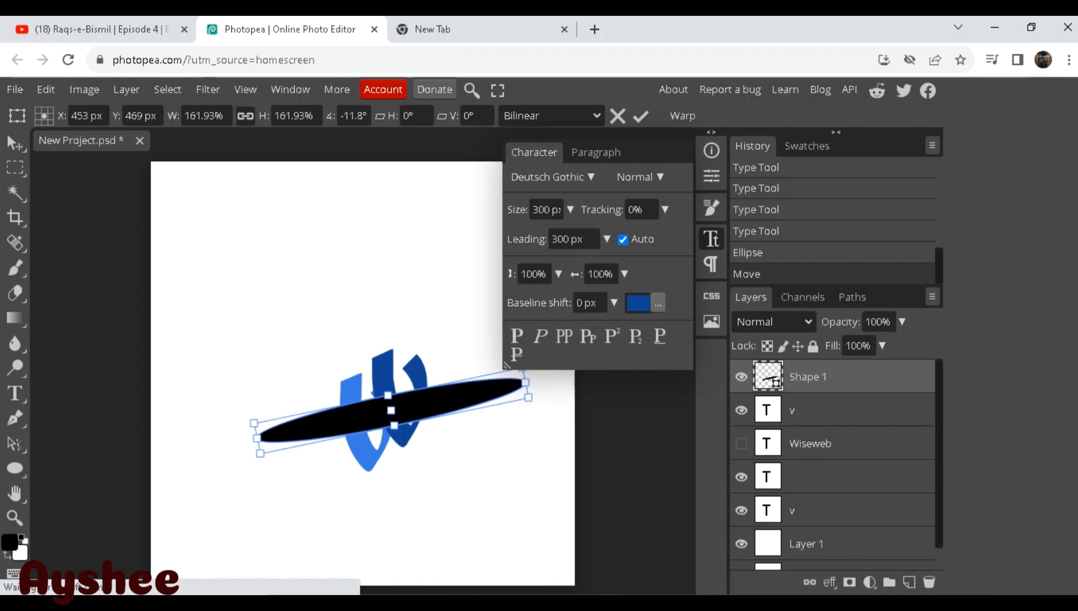
left_click(712, 238)
left_click(45, 89)
left_click(46, 90)
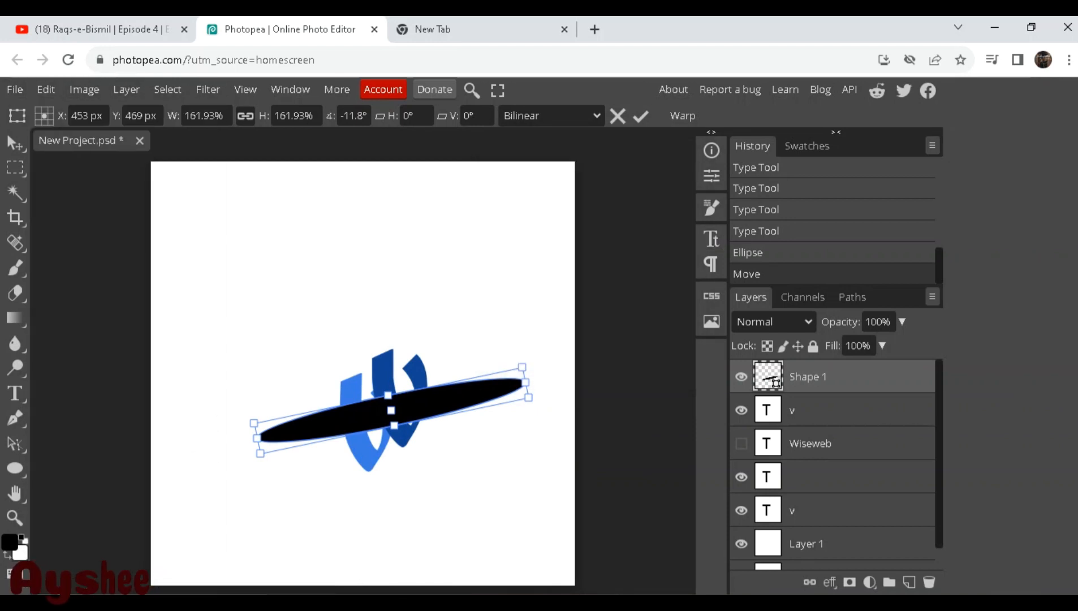
Cancel the ellipse's transform and undo the ellipse and the last size changes of both v letters.
key("Escape")
key("ctrl+z")
key("ctrl+z")
key("ctrl+z")
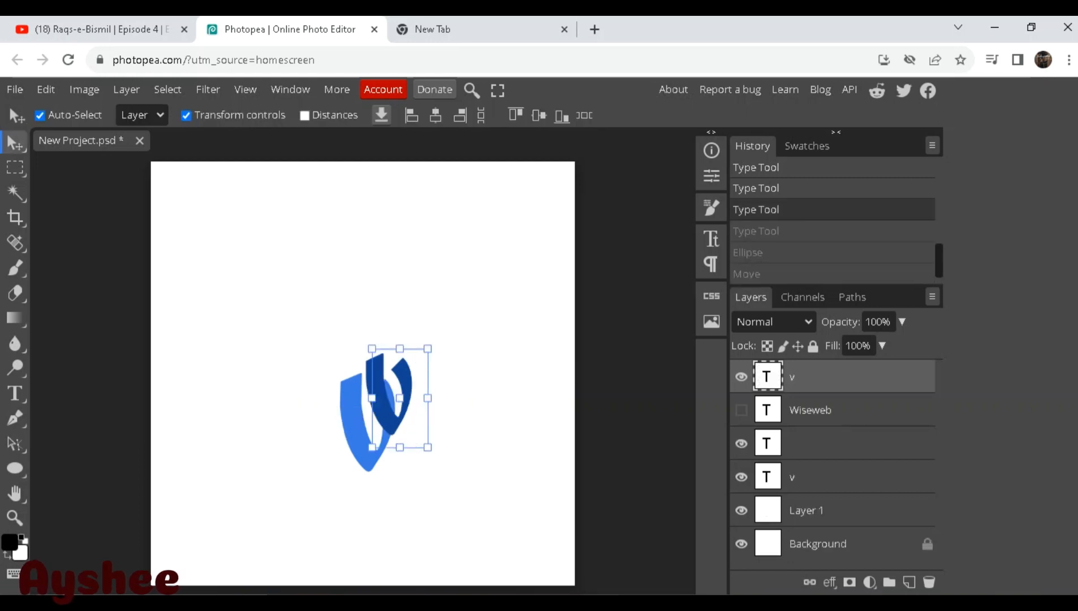
left_click(15, 89)
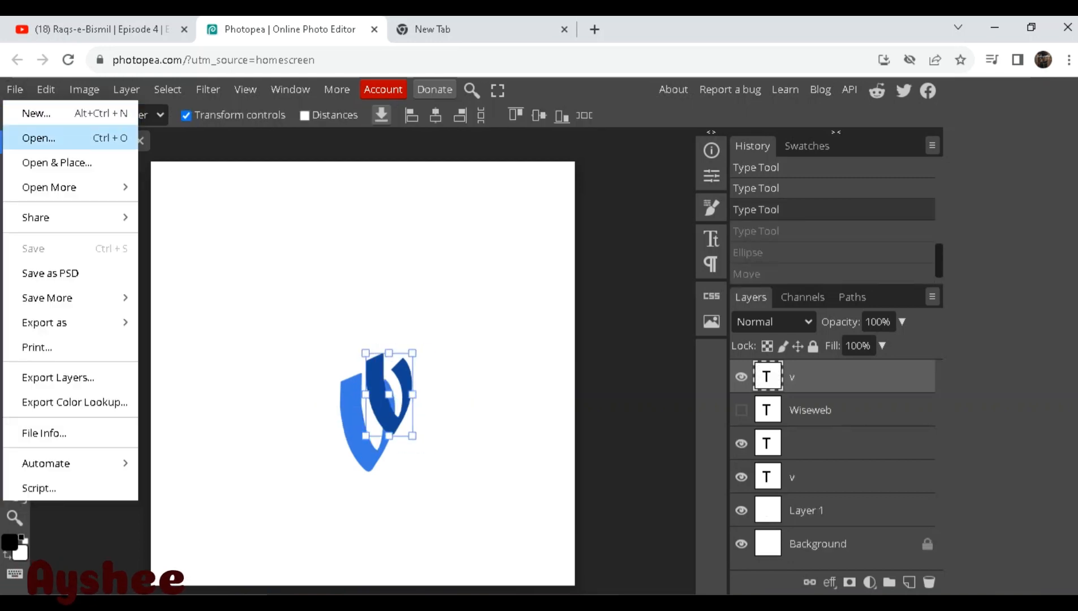
mouse_move(45, 90)
left_click(85, 162)
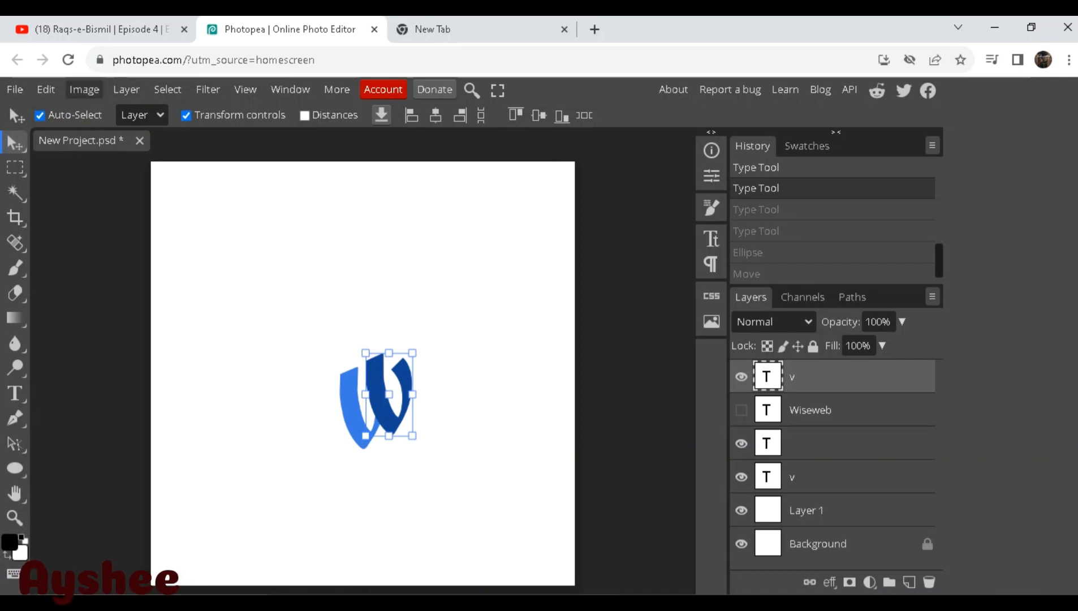
Set the font size of the dark blue v to 300 px.
double_click(768, 376)
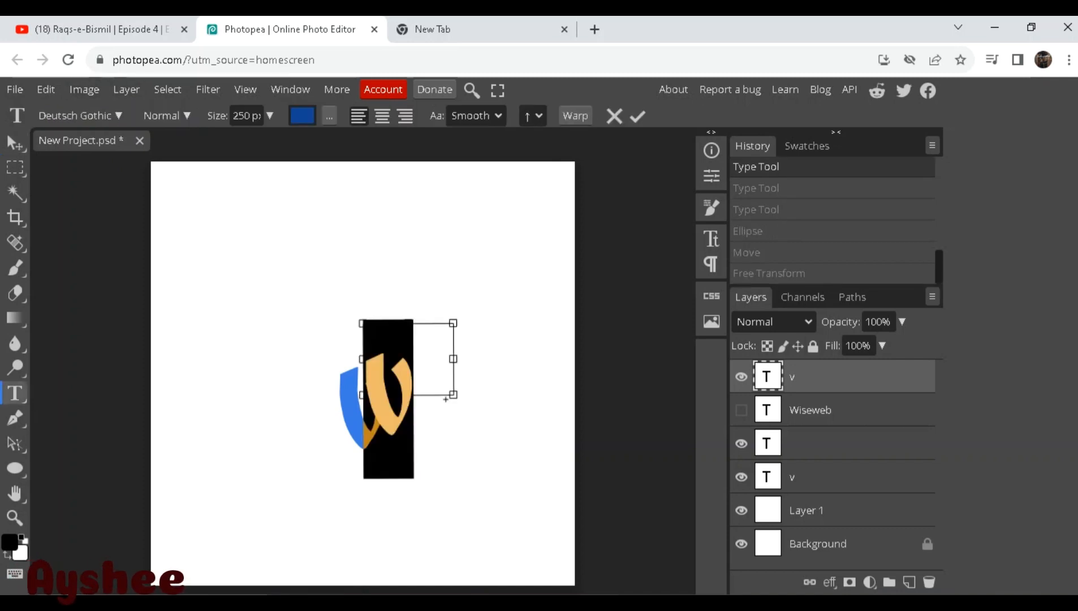
left_click(245, 115)
type("300")
key("Return")
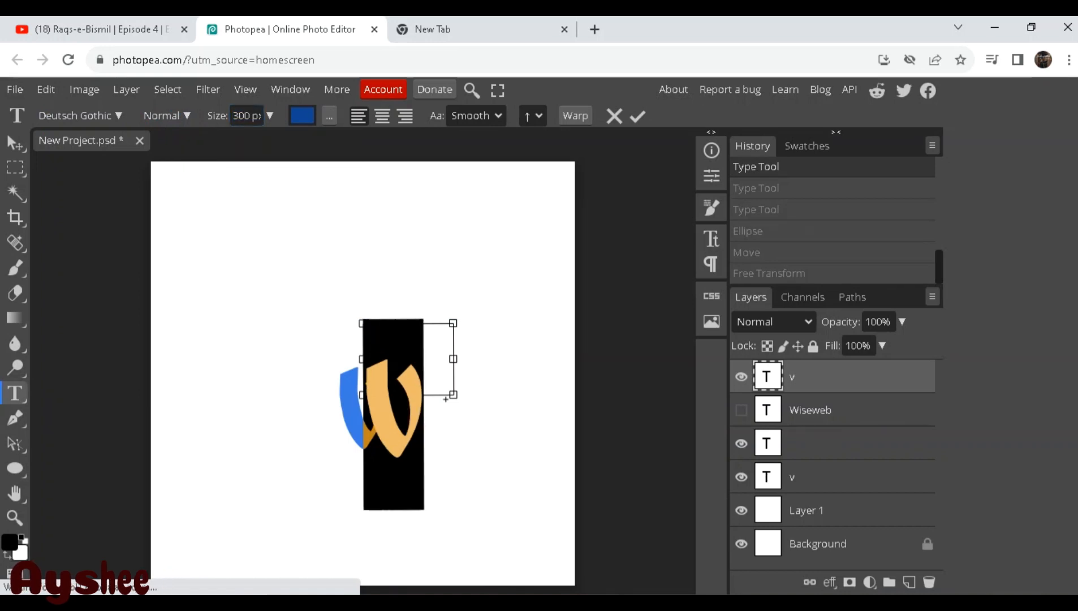
Set the font size of the light blue v to 300 px and rotate the letter slightly counterclockwise.
double_click(345, 399)
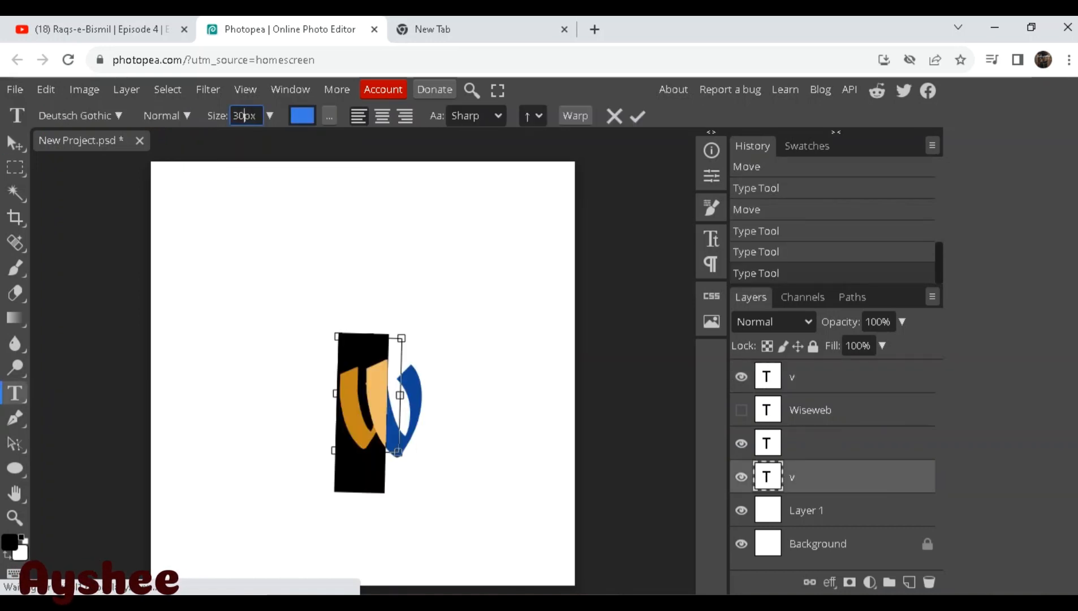
type("0 p:")
left_click_drag(345, 465, 340, 463)
left_click_drag(313, 312, 310, 322)
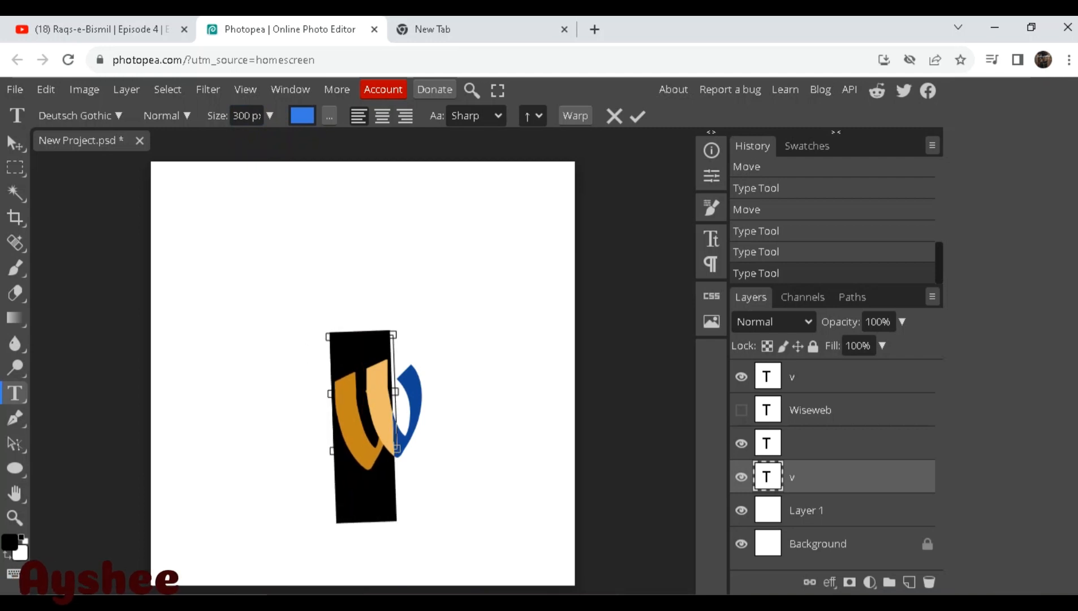
Draw a wide, flat rectangle across the middle of the v letters and fill it with white.
left_click(14, 467)
right_click(14, 468)
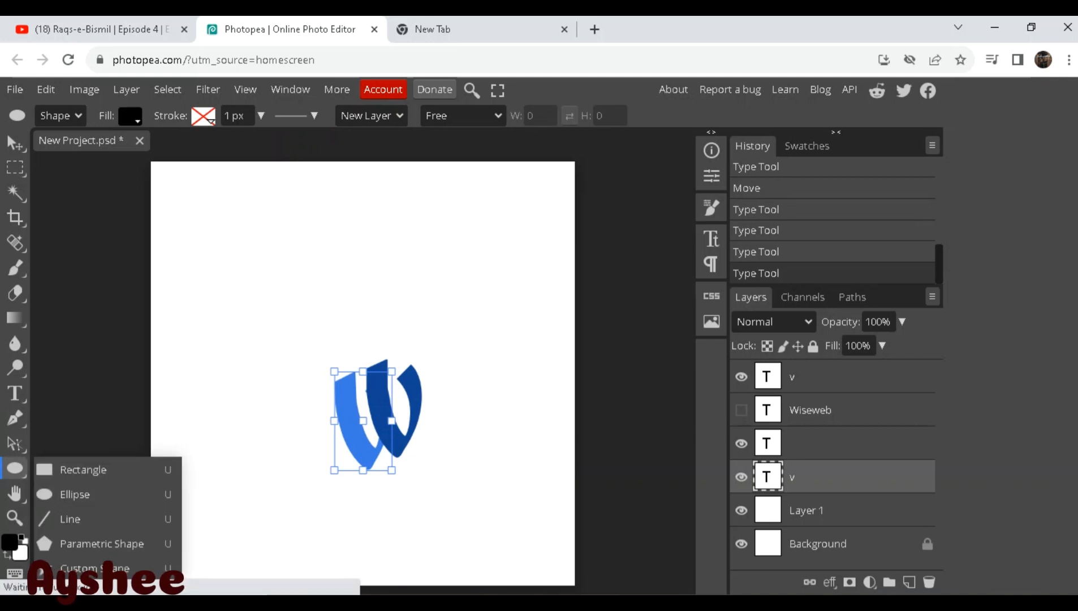
left_click(73, 469)
left_click_drag(308, 407, 456, 428)
left_click(129, 116)
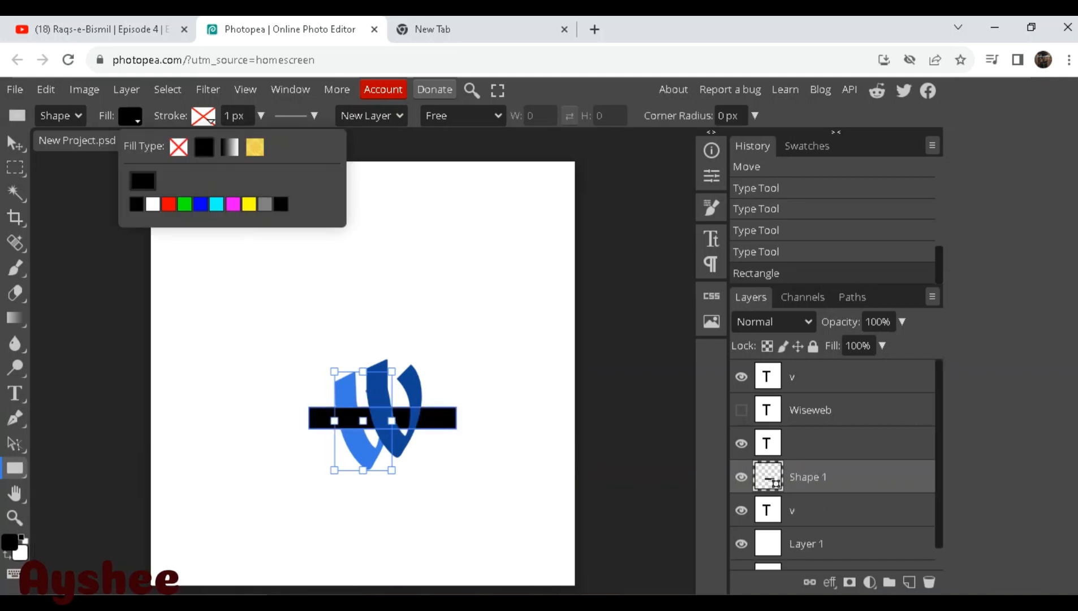
left_click(152, 204)
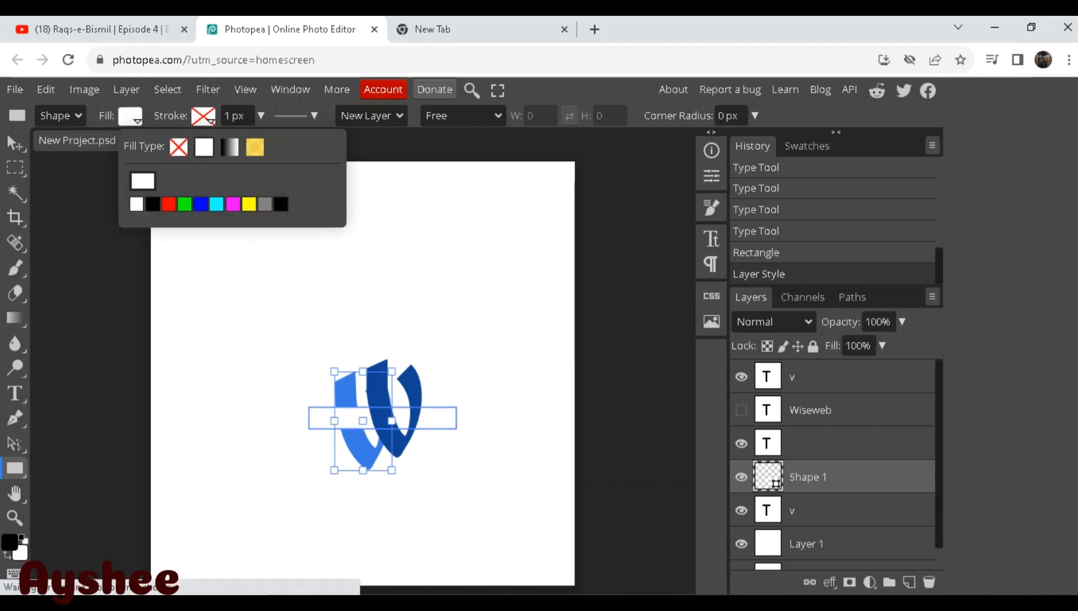
left_click(229, 147)
left_click(181, 180)
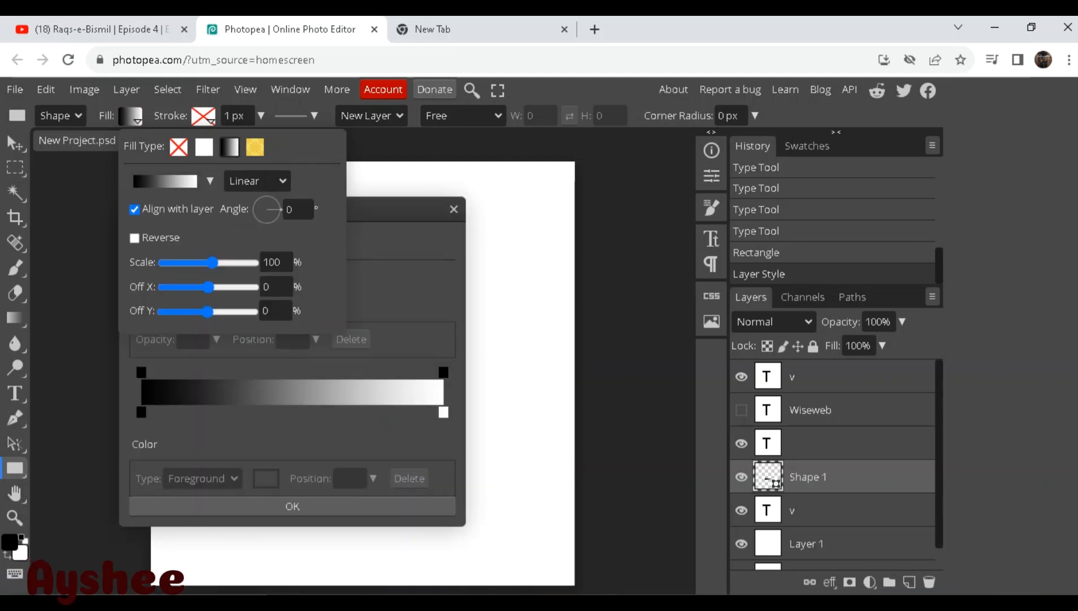
left_click(454, 209)
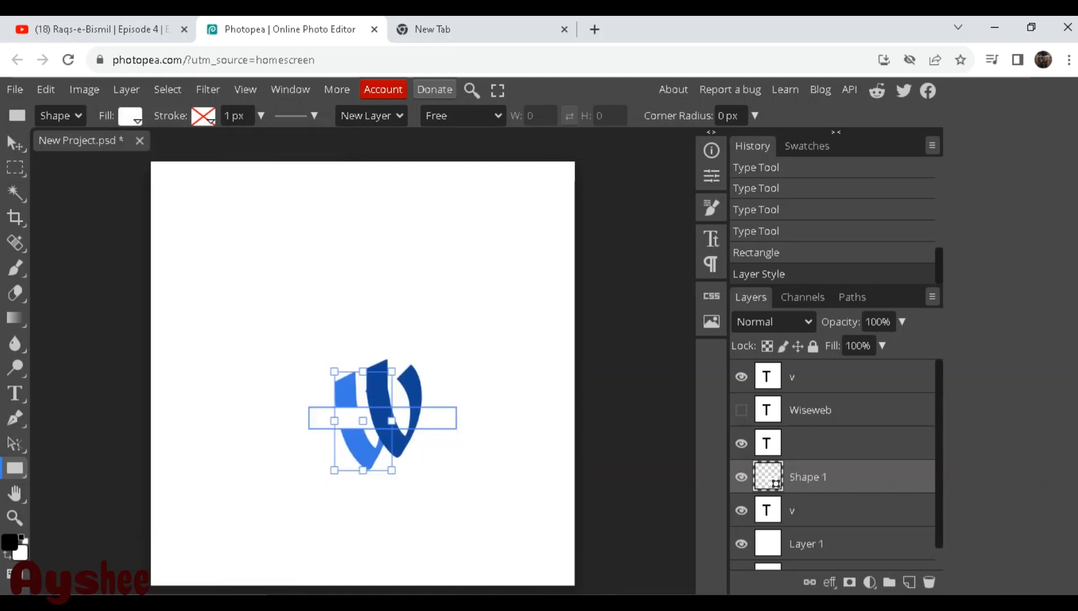
Add two 100 by 100 px white squares, one overlapping the dark blue v and one below it.
left_click(417, 387)
left_click(233, 316)
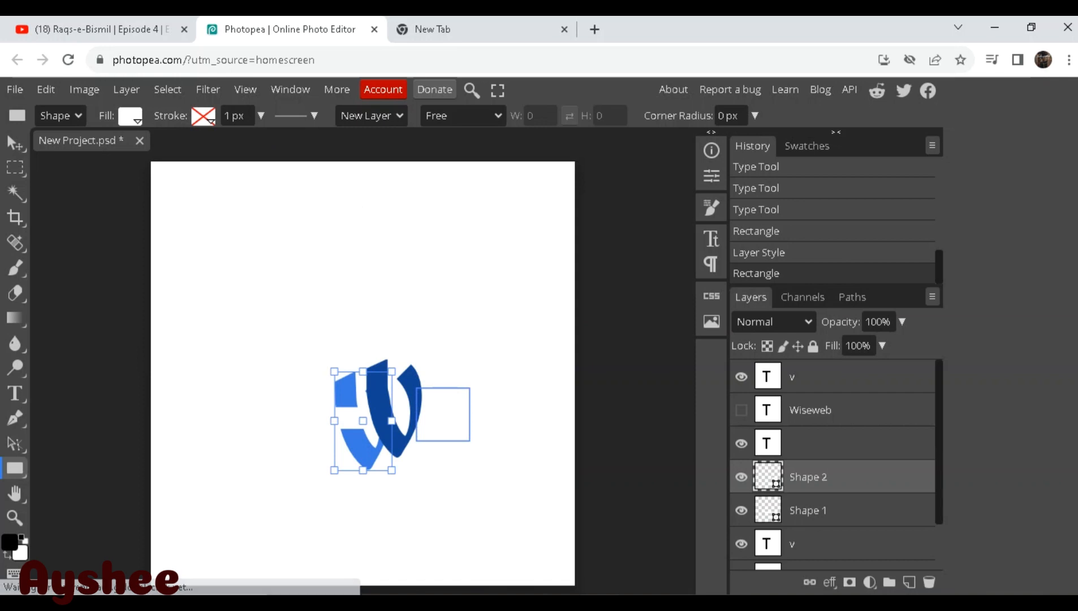
left_click(408, 396)
left_click(820, 443)
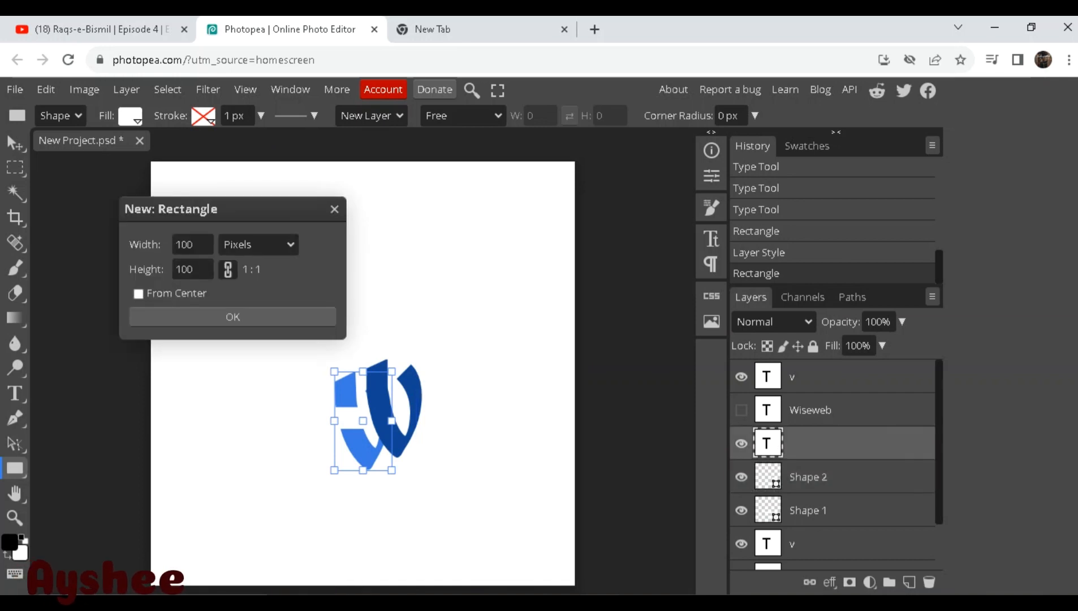
left_click(820, 510)
left_click(233, 316)
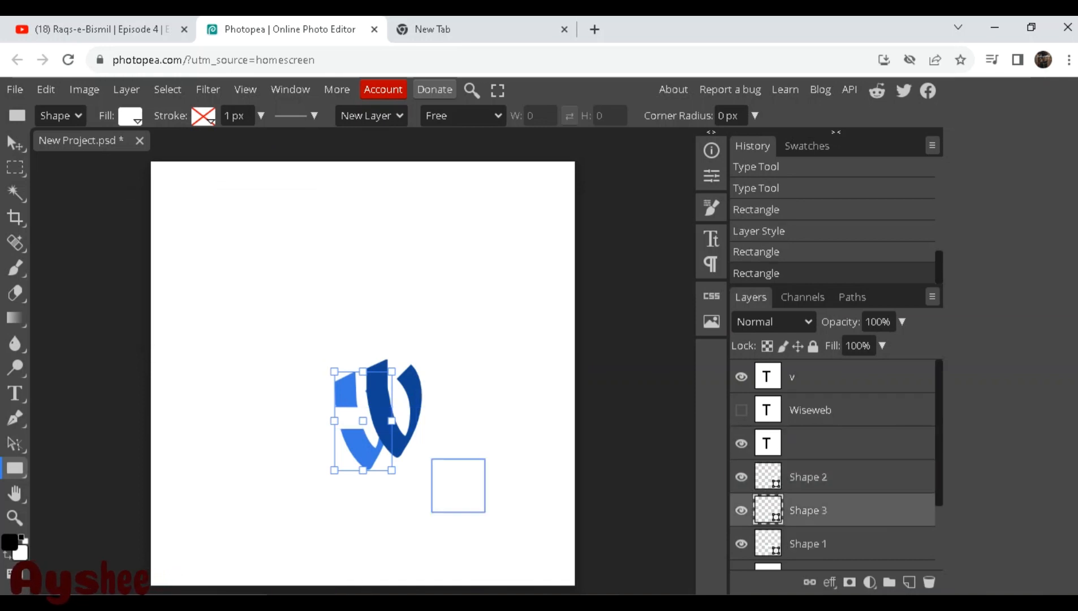
Undo the second square together with its black stroke, and delete the first 100 px square's layer.
left_click(203, 116)
left_click(278, 147)
left_click(435, 447)
key("ctrl+z")
key("ctrl+z")
left_click(820, 476)
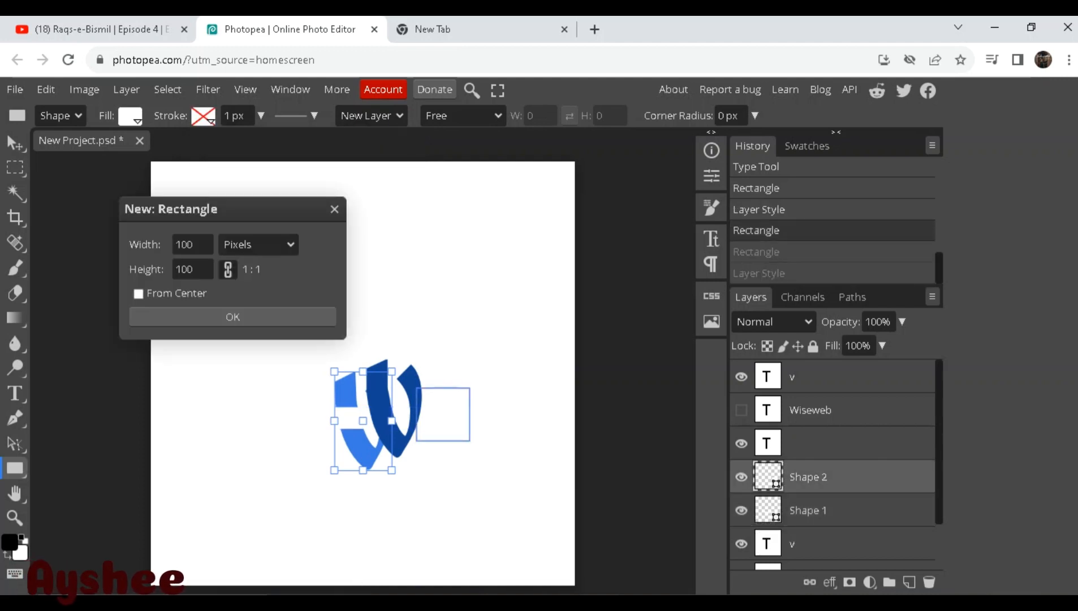
key("Escape")
key("Delete")
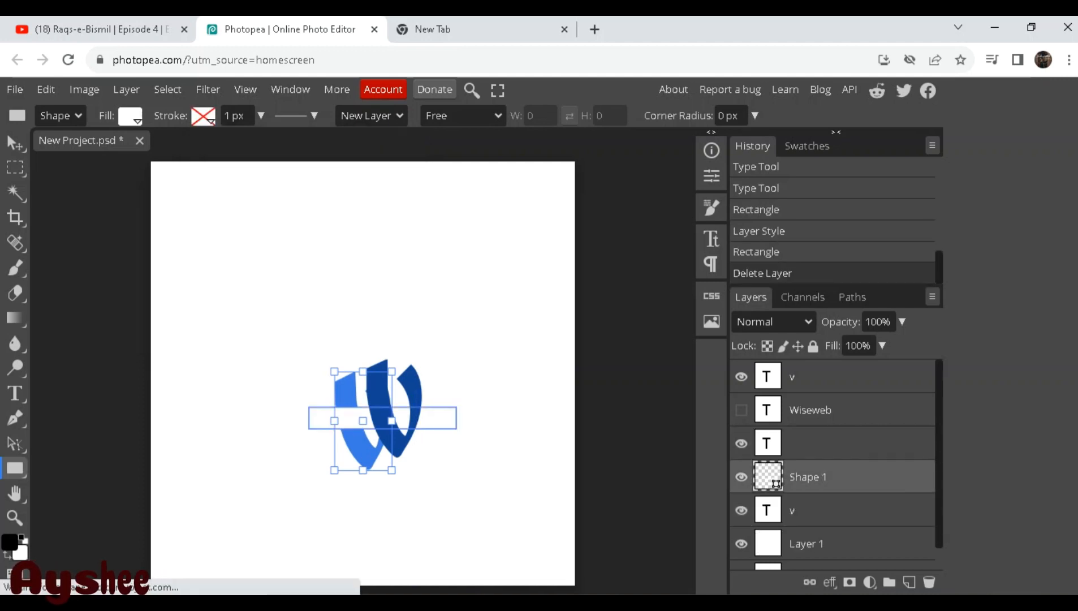
Give the white rectangle a solid white stroke and white fill, and add a 100 px square on the empty canvas.
left_click(244, 116)
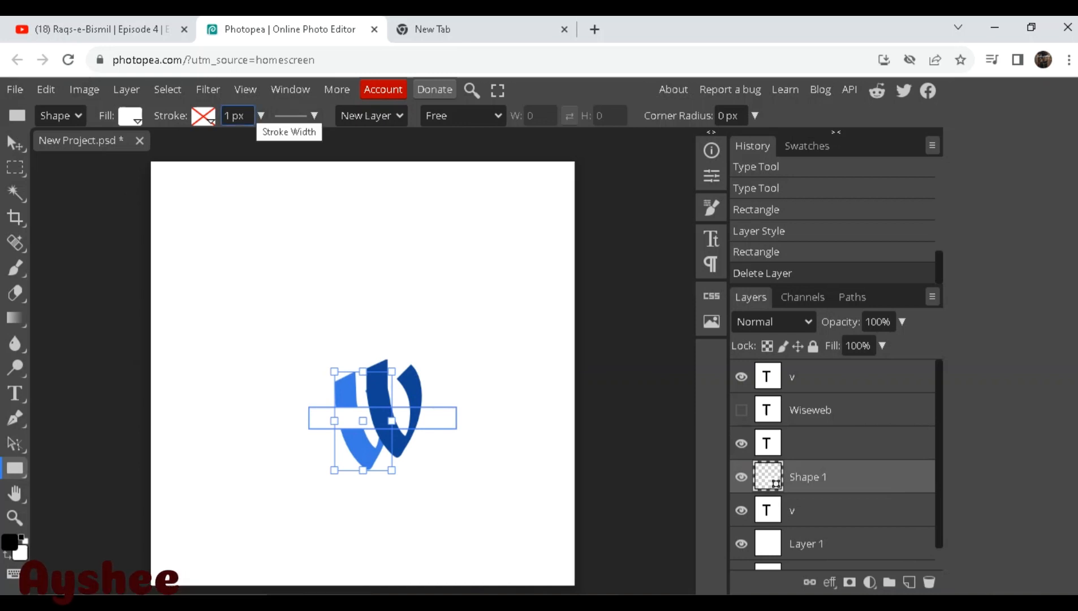
left_click(203, 116)
left_click(277, 147)
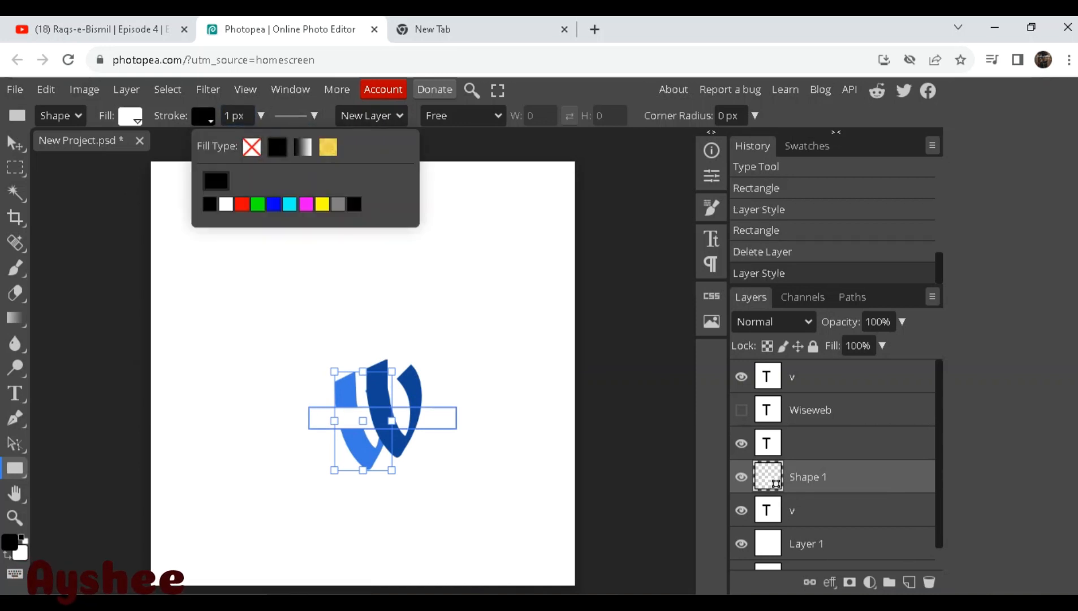
left_click(226, 205)
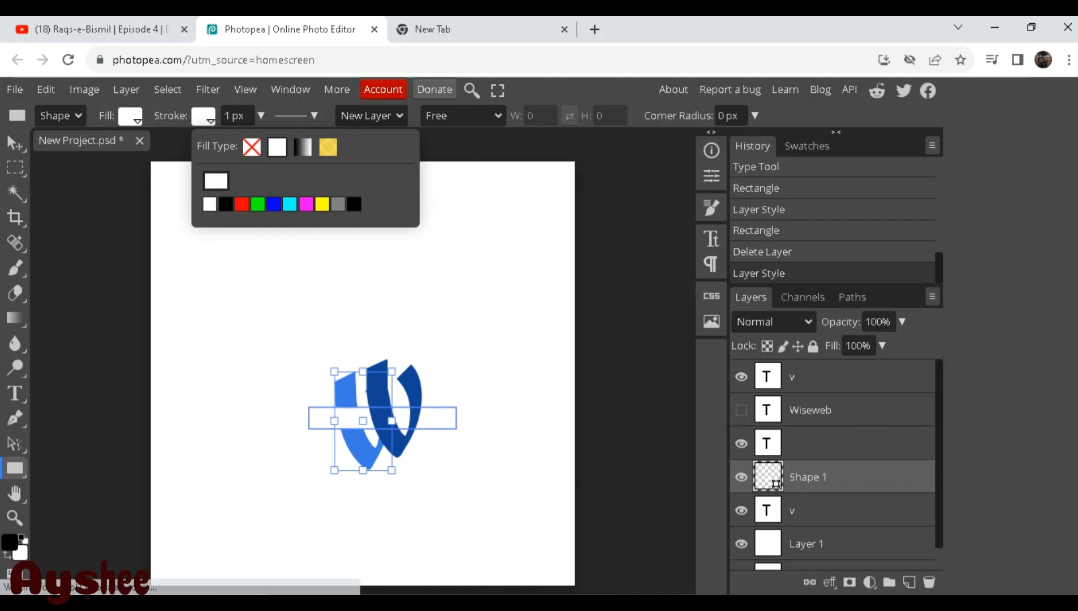
left_click(296, 116)
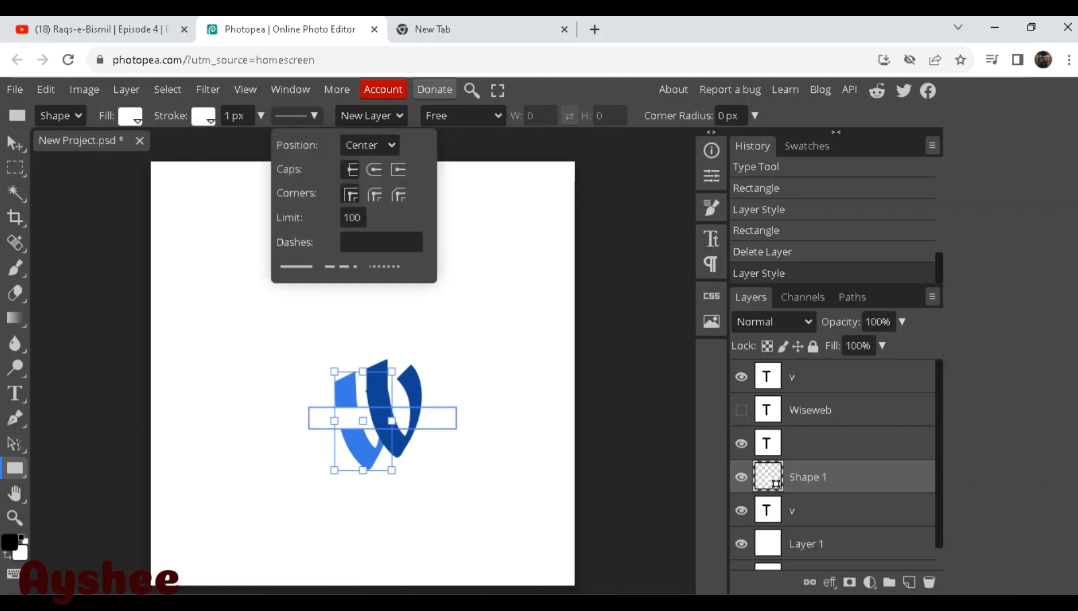
left_click(130, 116)
double_click(152, 204)
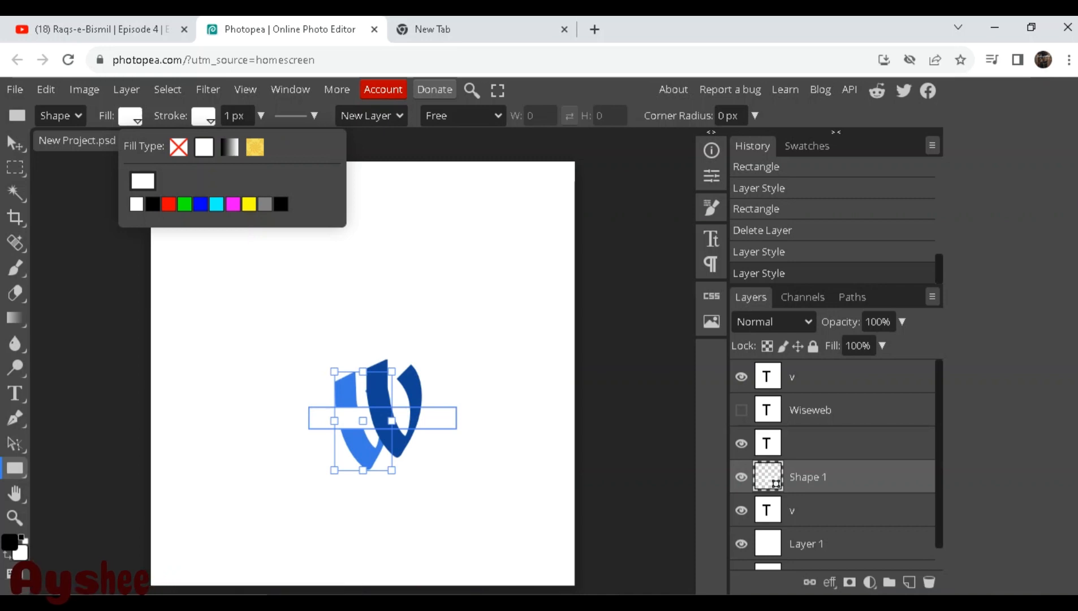
left_click(181, 304)
left_click(221, 317)
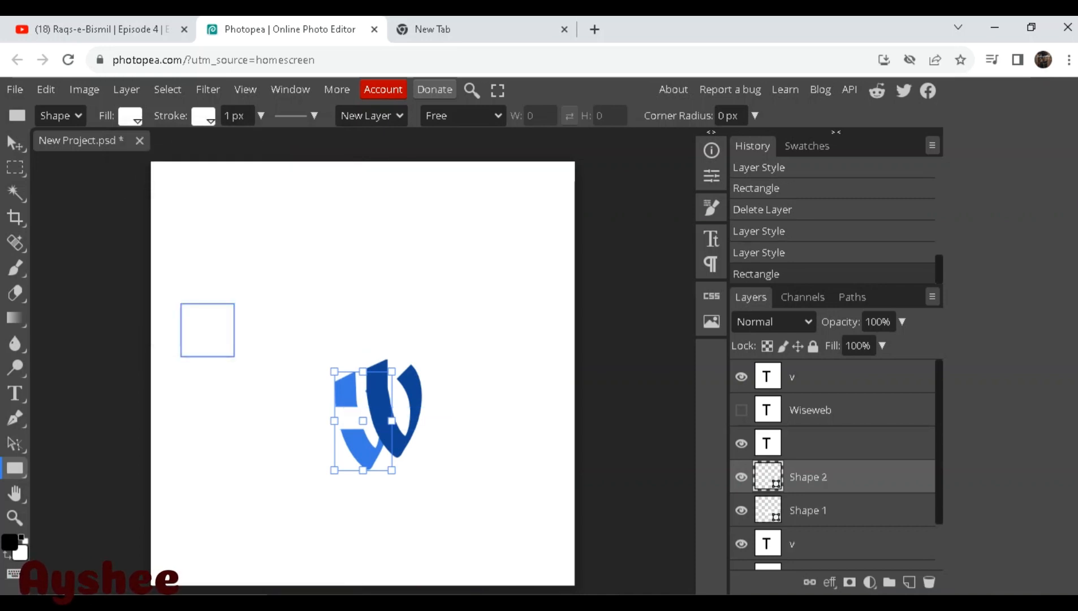
Show the Wiseweb text layer and move the text slightly up and to the left.
left_click(740, 411)
left_click(15, 142)
left_click(308, 393)
mouse_move(309, 393)
left_mouse_down()
mouse_move(344, 414)
mouse_move(303, 386)
left_mouse_up()
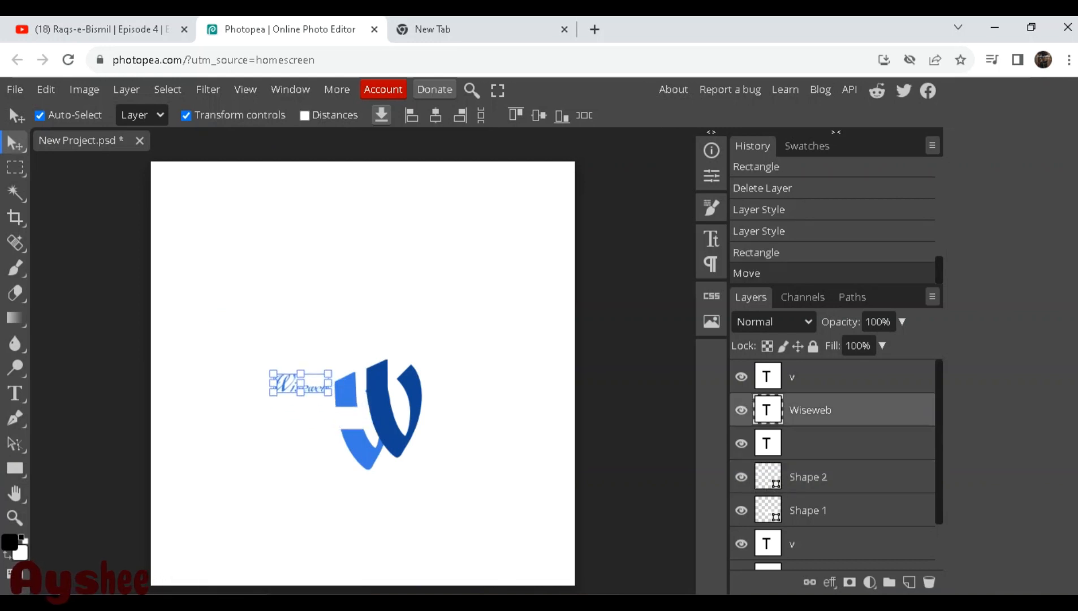
Undo the text move, the extra square and the stroke changes back to the plain white rectangle.
key("ctrl+z")
key("ctrl+z")
key("ctrl+z")
key("ctrl+z")
key("ctrl+z")
key("ctrl+z")
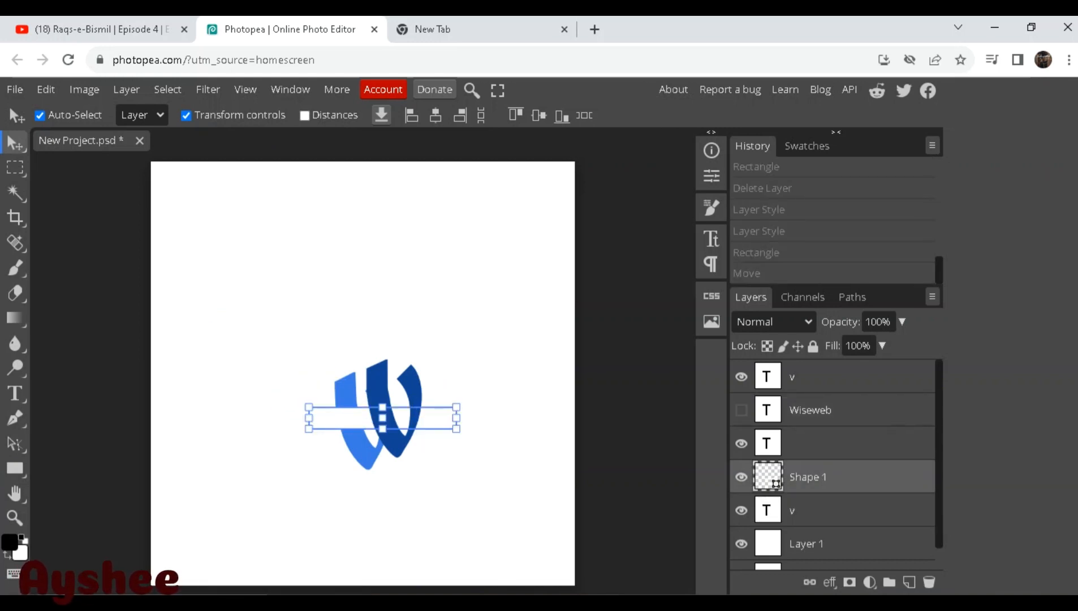
Rotate the white rectangle by -13.4°, and with both v layers temporarily hidden, scale it to 98.98% and rotate it another -1.9°.
left_click_drag(457, 390, 444, 381)
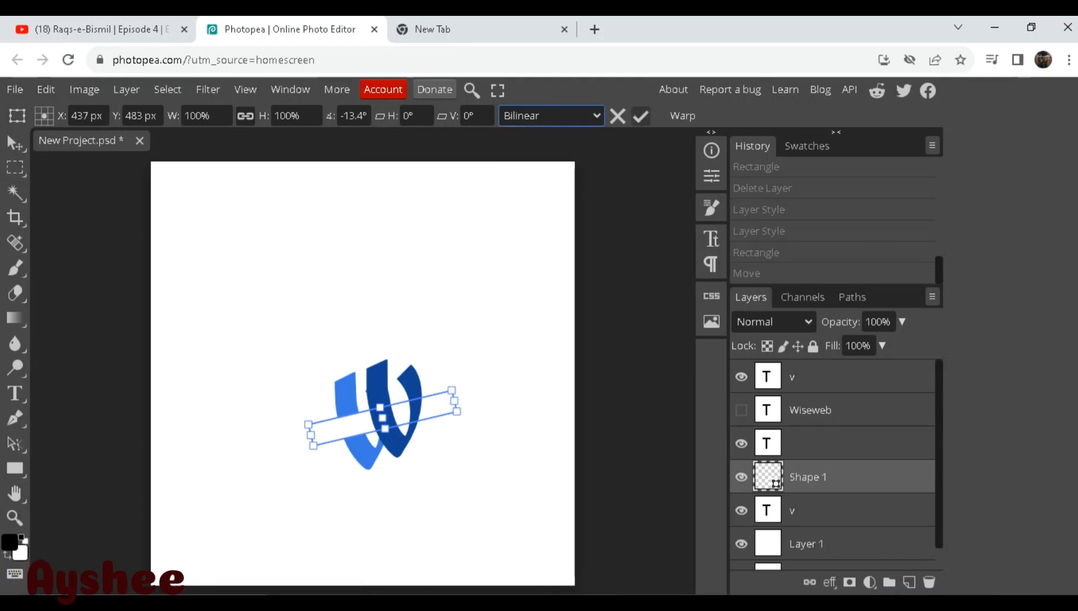
left_click(641, 115)
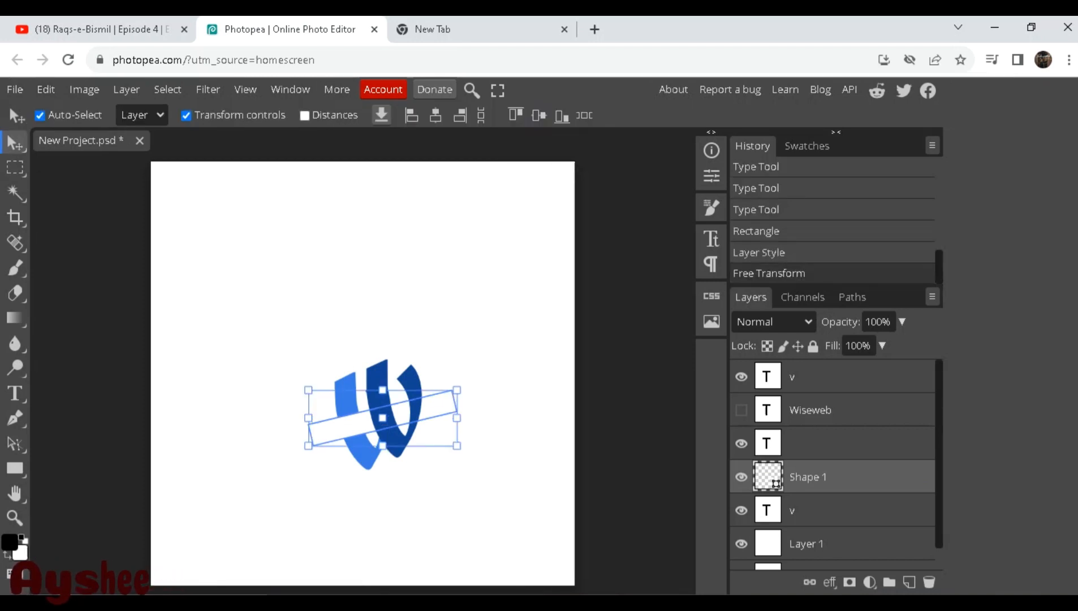
left_click(741, 376)
left_click(741, 510)
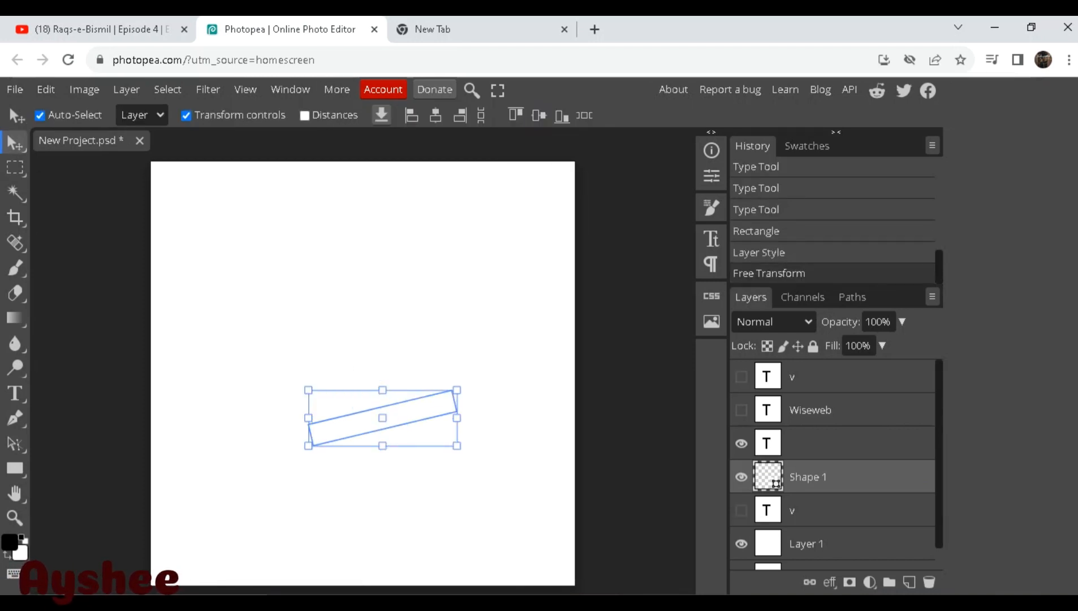
left_click_drag(308, 445, 310, 445)
mouse_move(306, 376)
left_mouse_down()
mouse_move(295, 374)
mouse_move(306, 375)
left_mouse_up()
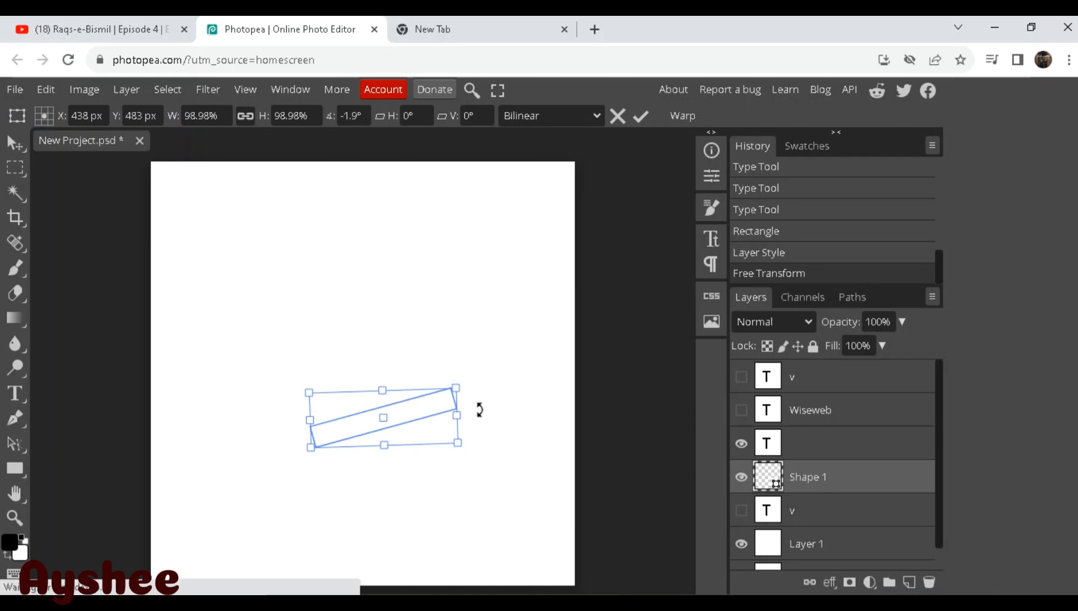
left_click(741, 510)
left_click(741, 377)
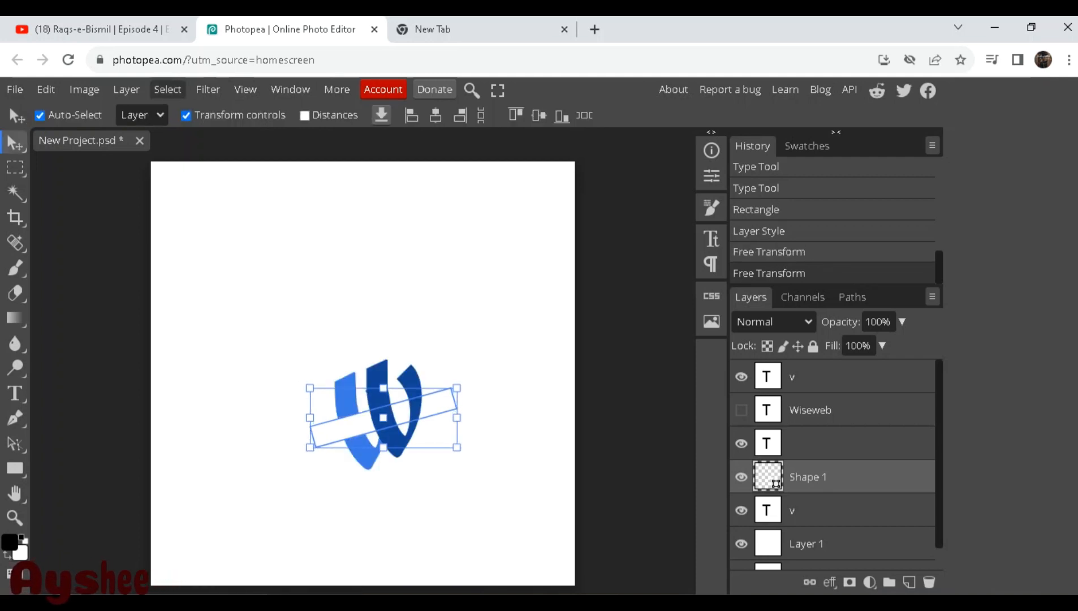
Rotate the white rectangle across the letters by a further -6.5°.
left_click_drag(308, 372, 302, 378)
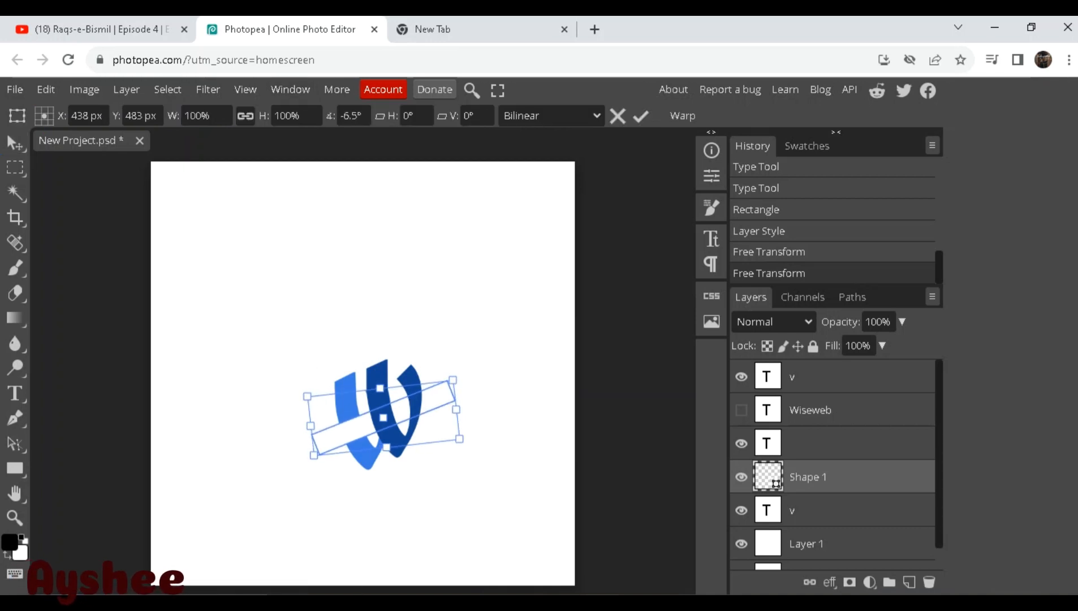
left_click(126, 89)
left_click(126, 89)
left_click(84, 90)
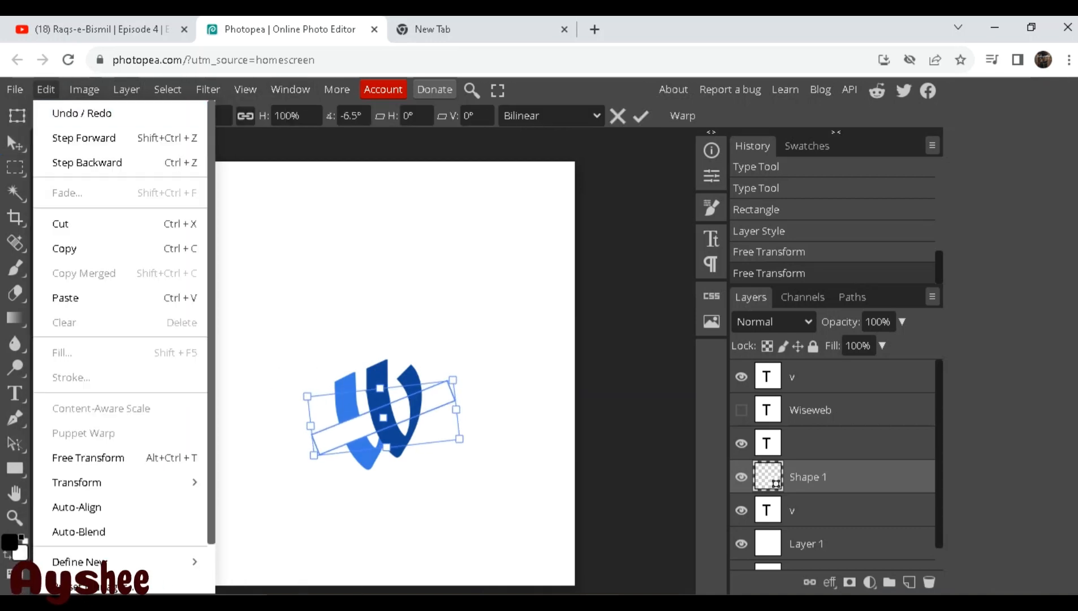
Set the foreground colour to white (ffffff).
left_click(10, 542)
left_click(130, 233)
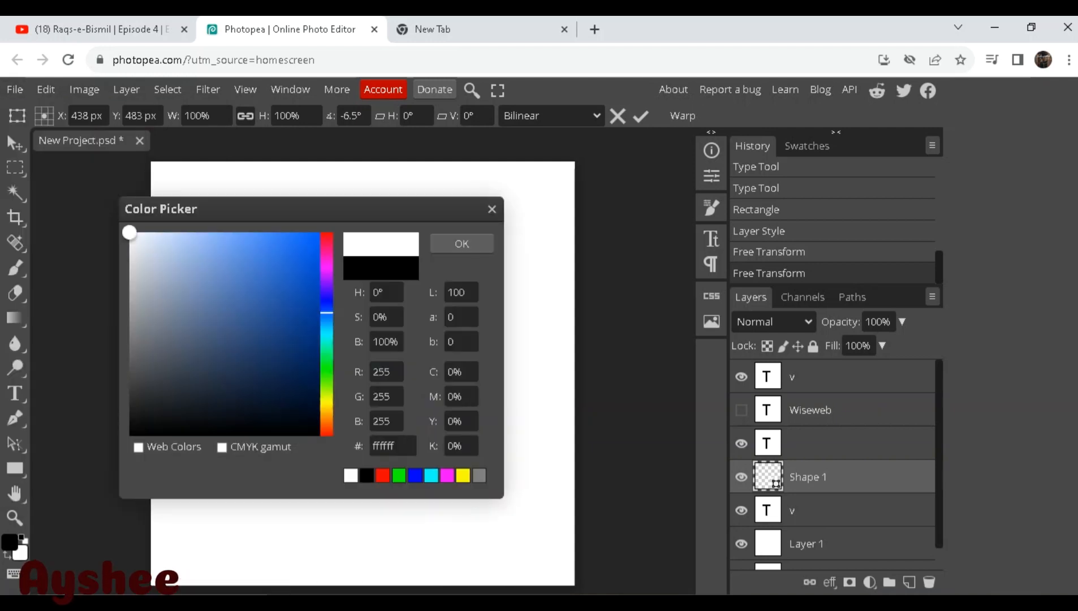
left_click(461, 243)
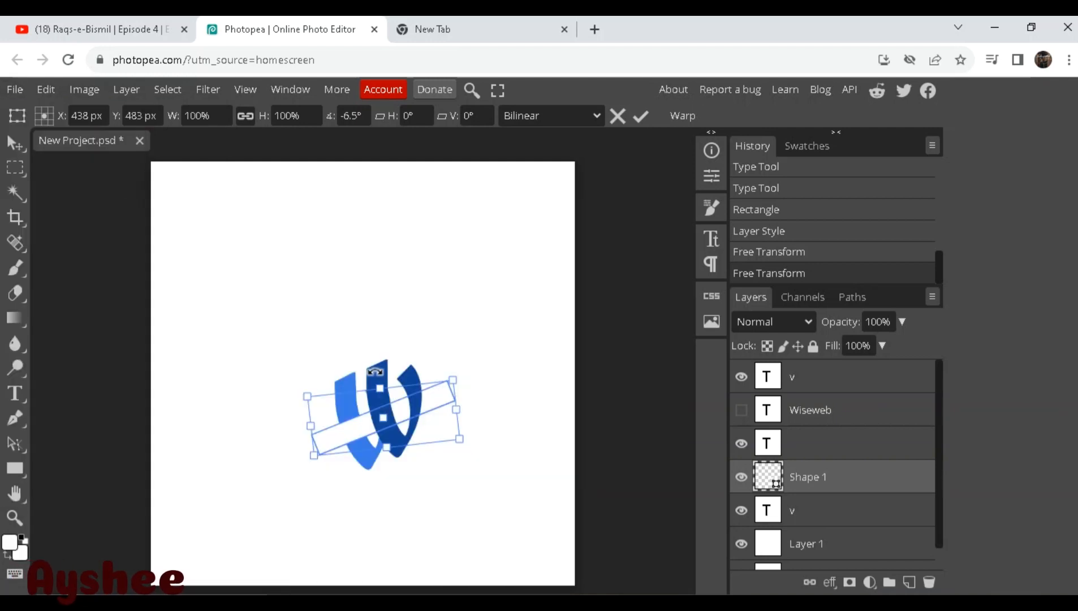
Set the transform's interpolation to Bicubic Sharper and apply the rotation of the white rectangle.
left_click(551, 116)
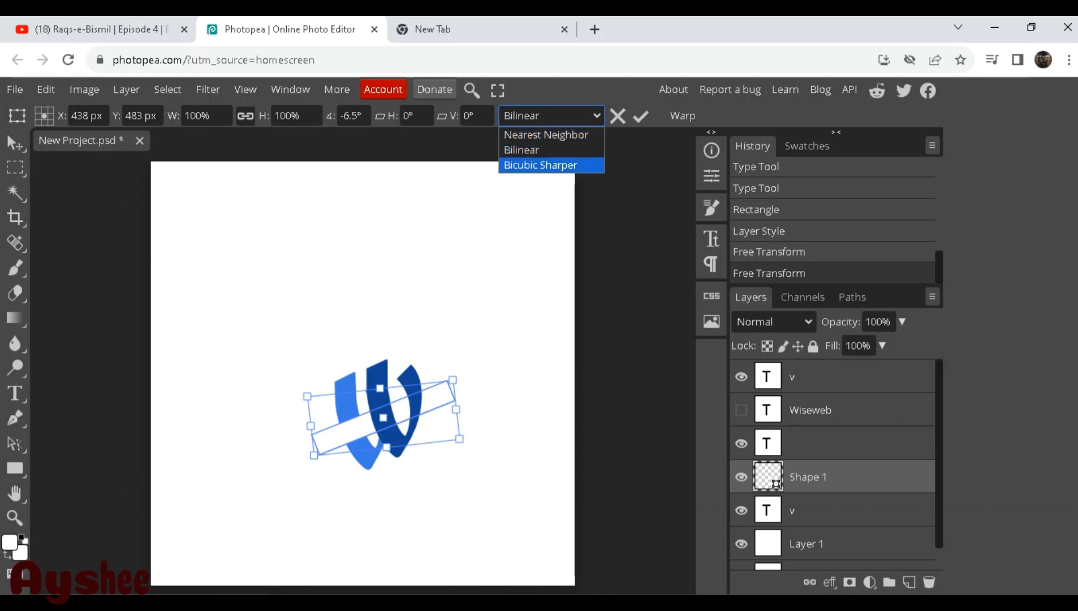
left_click(540, 165)
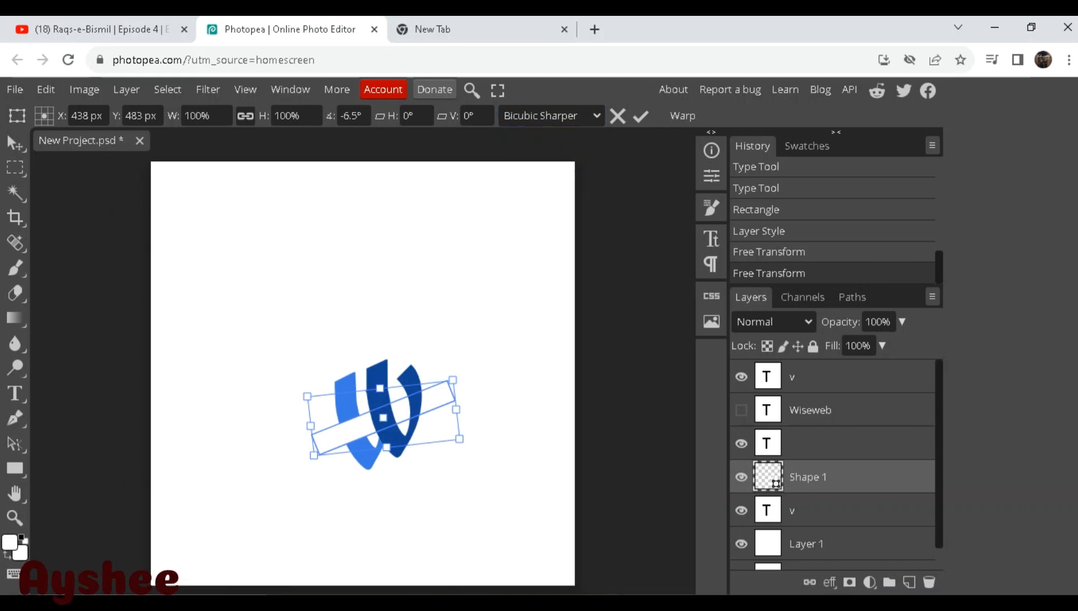
left_click(552, 116)
left_click(682, 116)
left_click(683, 116)
left_click(336, 90)
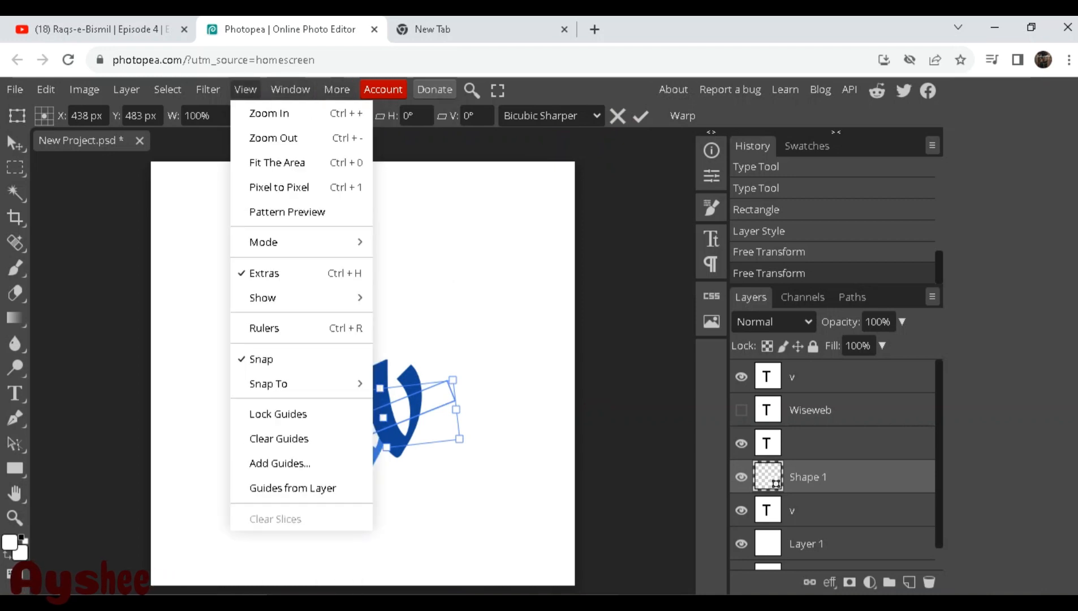
mouse_move(168, 90)
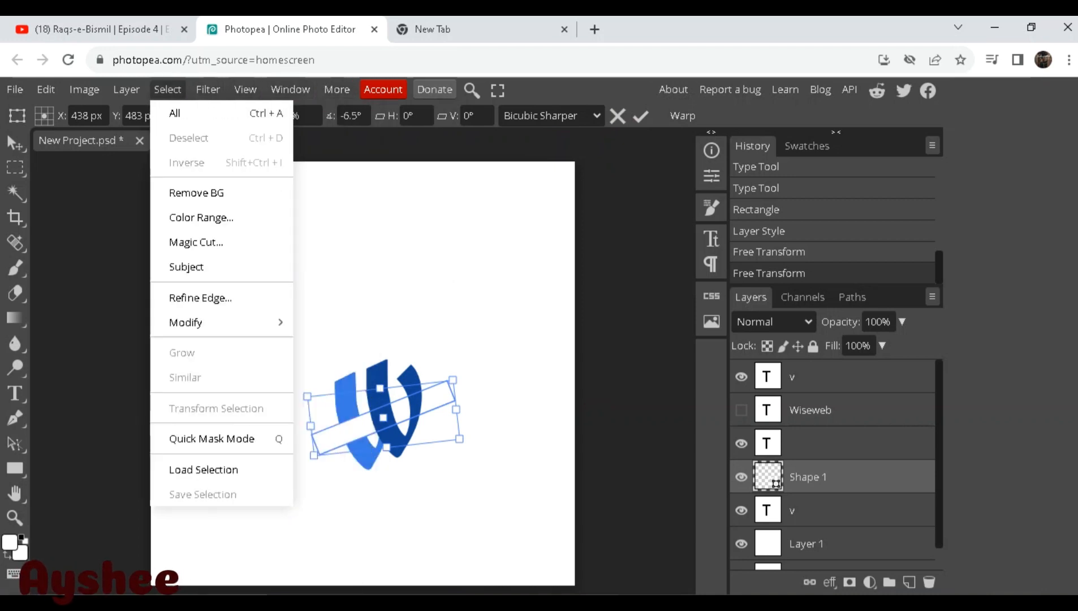
mouse_move(126, 89)
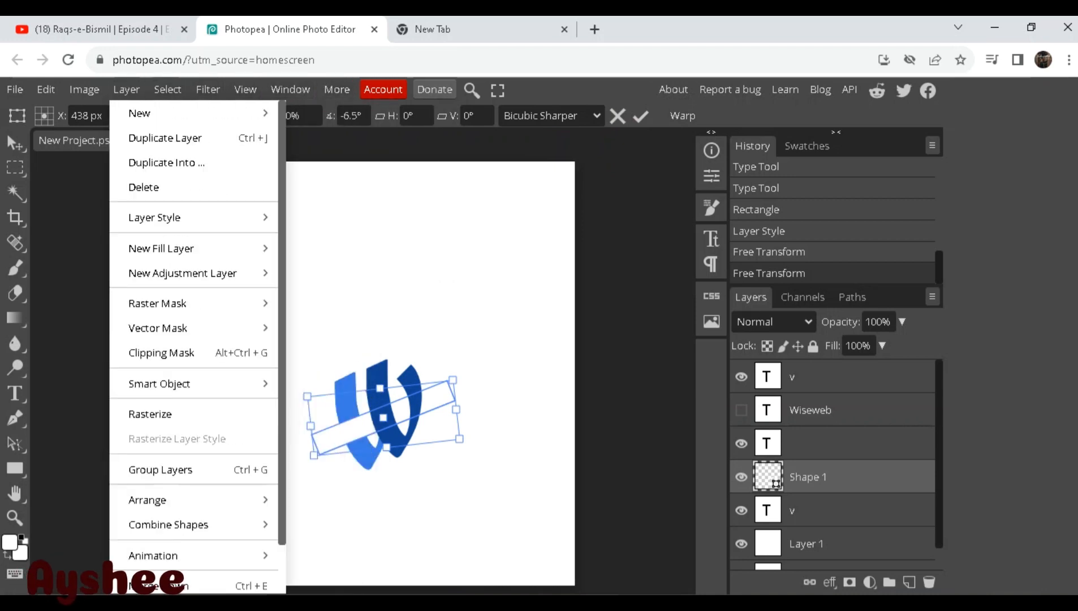
left_click(640, 116)
Hide both v layers and inspect the tilted rectangle's layer style without changing it.
double_click(810, 477)
double_click(767, 511)
left_click(12, 142)
left_click(741, 510)
left_click(741, 377)
left_click(741, 476)
double_click(848, 476)
double_click(849, 477)
double_click(849, 477)
left_click(615, 209)
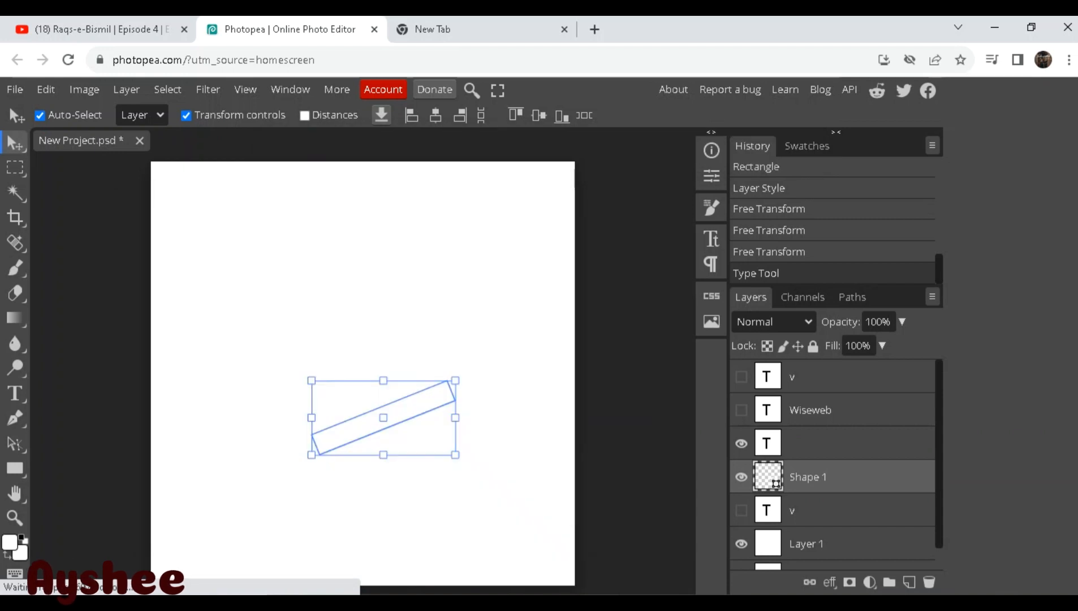
left_click(141, 115)
left_click(137, 134)
left_click(142, 115)
left_click(135, 149)
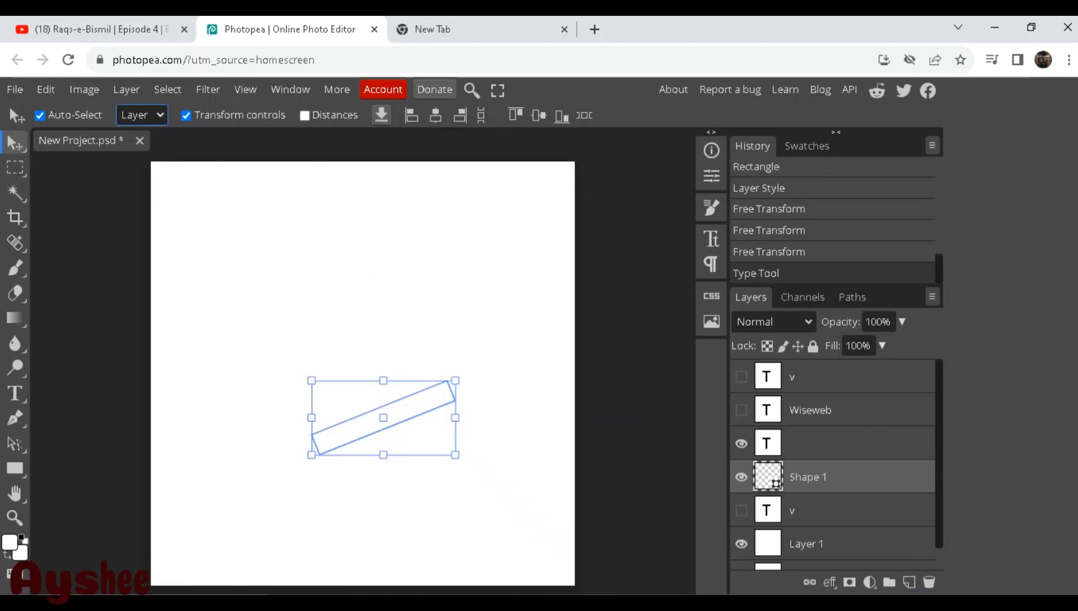
right_click(407, 397)
left_click(446, 412)
left_click(711, 208)
left_click(711, 208)
Set the character text colour to black.
left_click(711, 238)
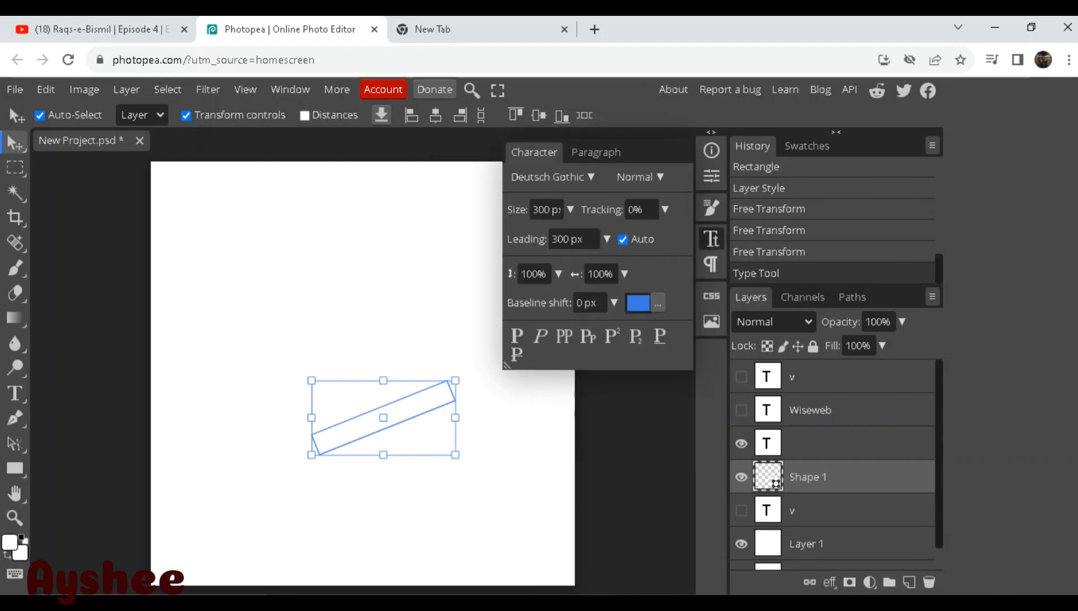
left_click(638, 303)
left_click(366, 475)
left_click(462, 243)
double_click(808, 477)
left_click(711, 239)
Show both v layers again and delete the tilted white rectangle.
left_click(741, 410)
left_click(741, 410)
left_click(740, 376)
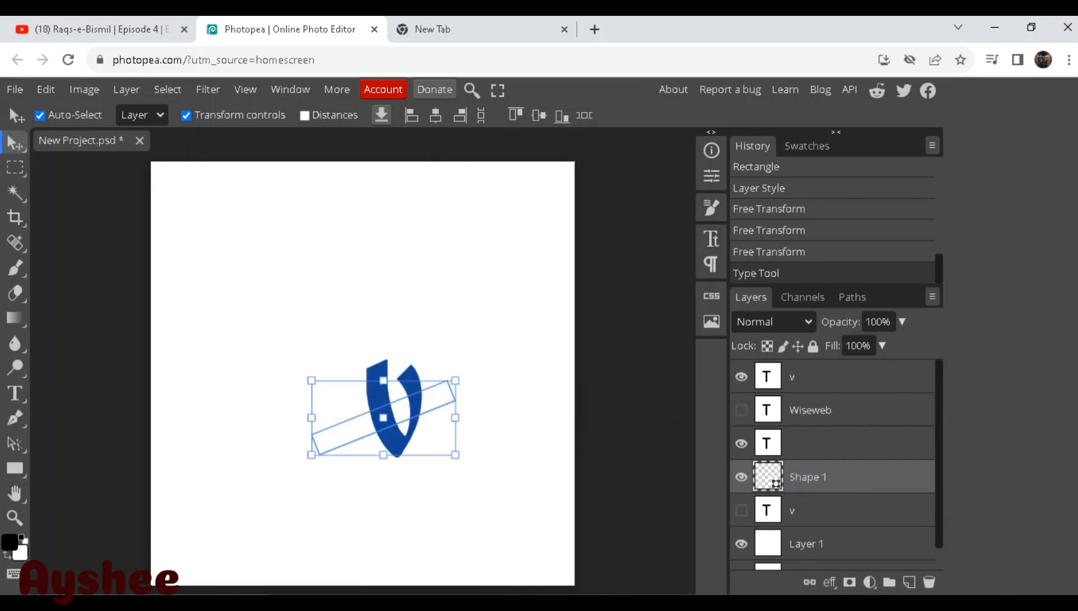
left_click(741, 510)
left_click(245, 90)
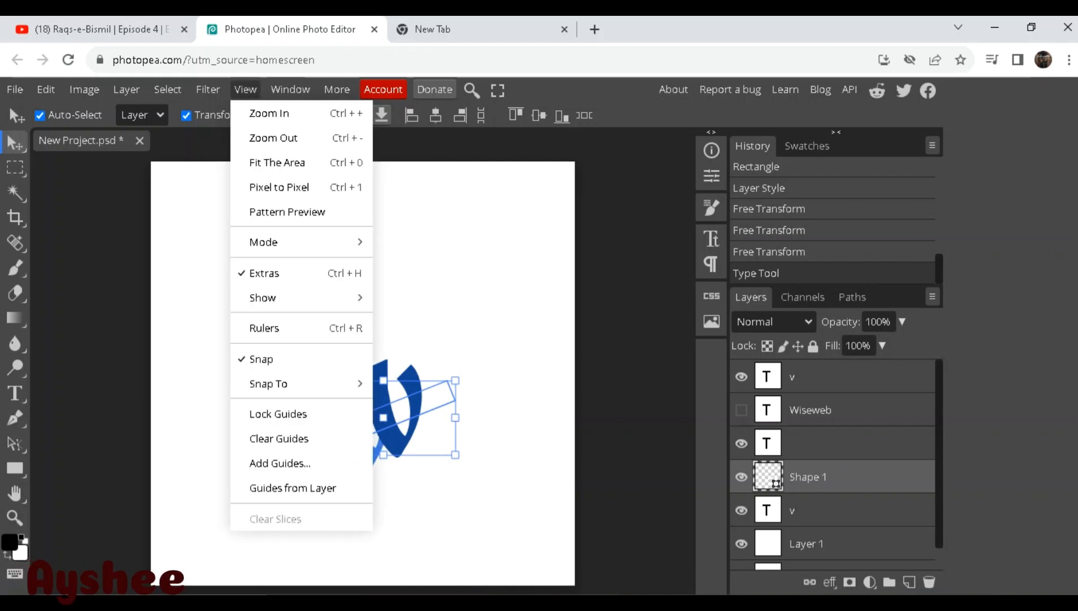
left_click(244, 90)
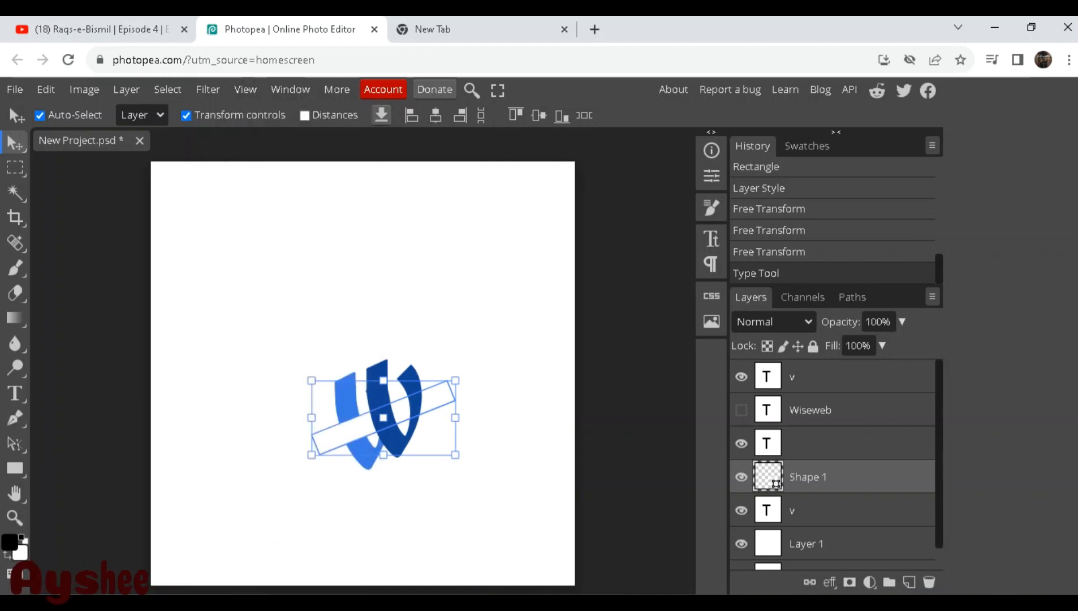
key("Delete")
Draw a thin horizontal rectangle across both letters with a solid white fill, a black 1 px stroke and rounded stroke corners.
key("u")
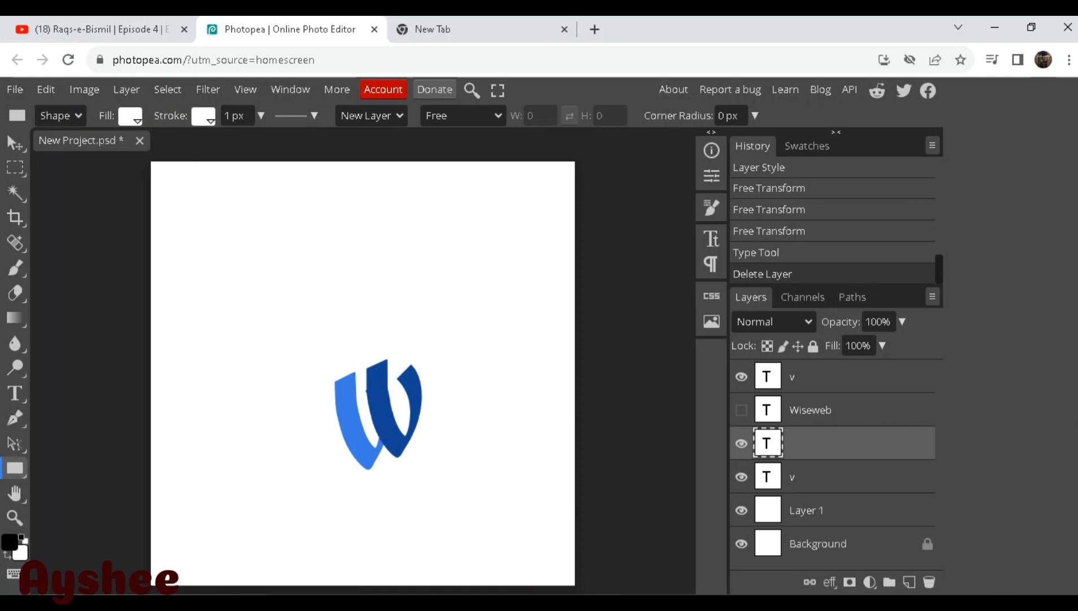
left_click_drag(310, 417, 454, 434)
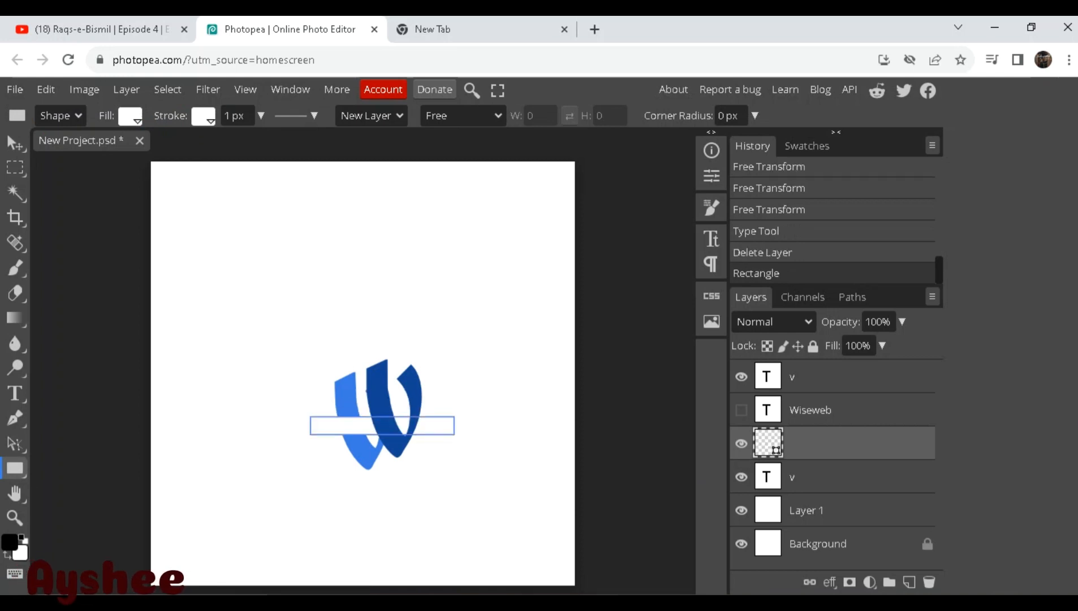
left_click(179, 147)
left_click(204, 147)
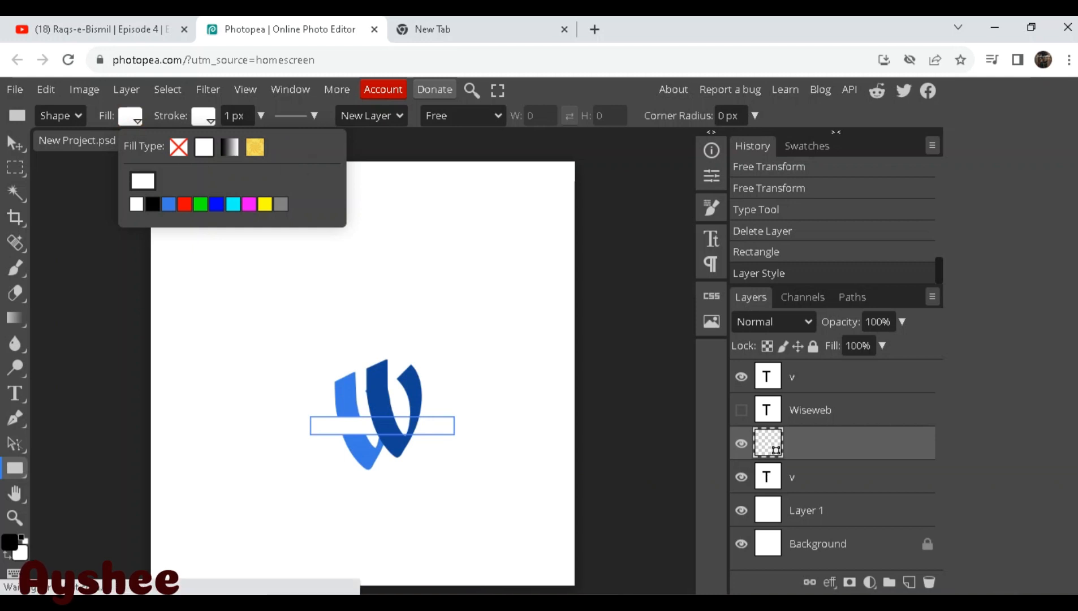
left_click(203, 116)
left_click(226, 203)
left_click(296, 115)
left_click(375, 194)
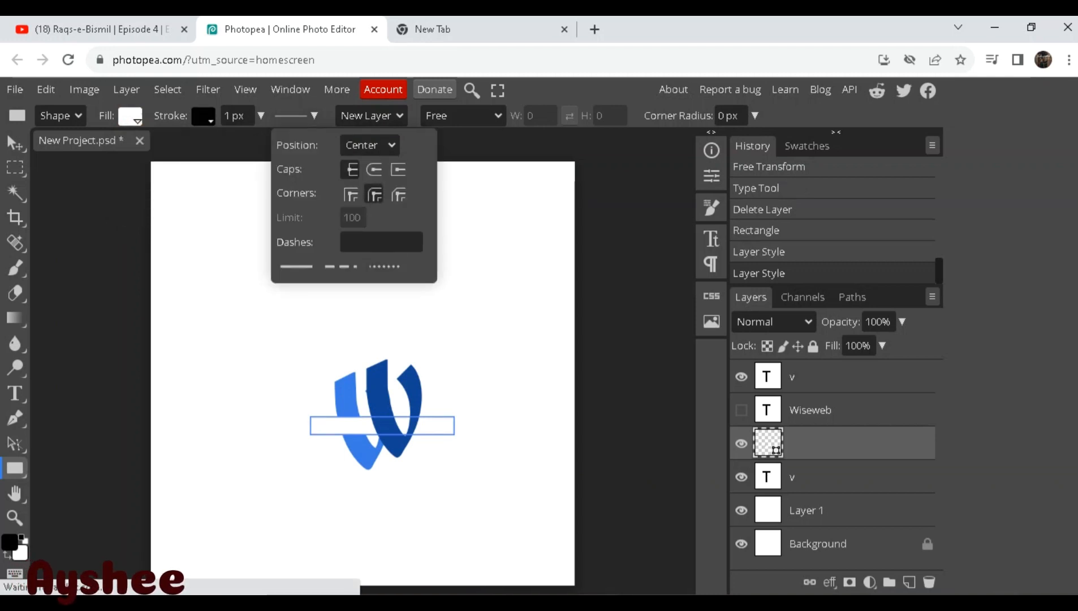
Add two 100 × 100 px squares beside and above the letters, setting the first one's stroke to 0 px and white.
left_click(252, 331)
left_click(243, 315)
left_click(260, 116)
left_click(220, 140)
left_click(203, 116)
left_click(210, 204)
left_click(130, 116)
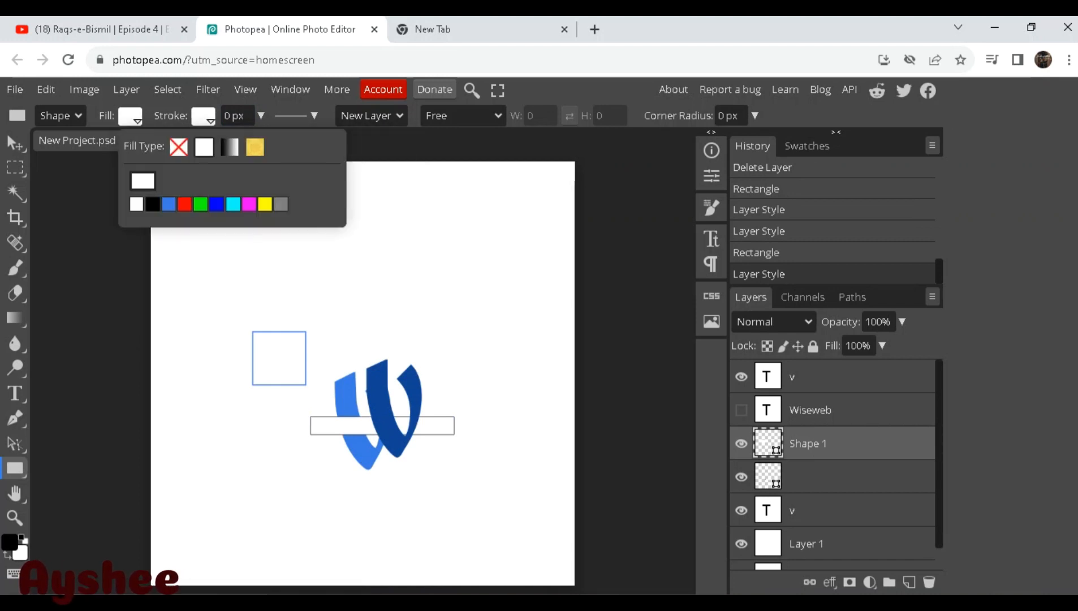
left_click(249, 289)
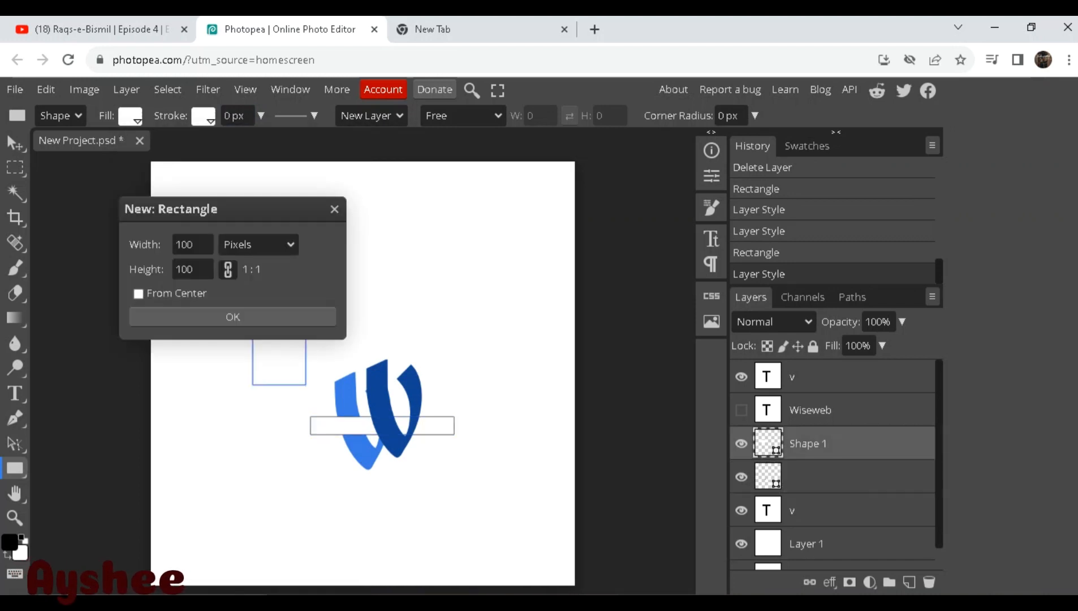
key("Return")
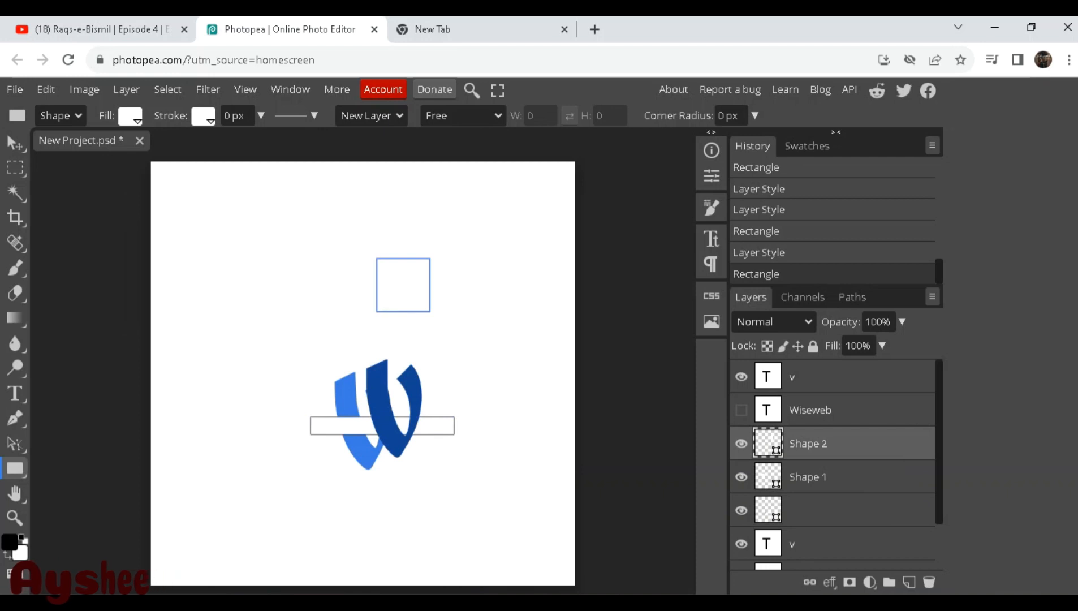
Move the dark blue v layer beneath the shape layers, directly above the light blue v.
left_click_drag(809, 377, 809, 522)
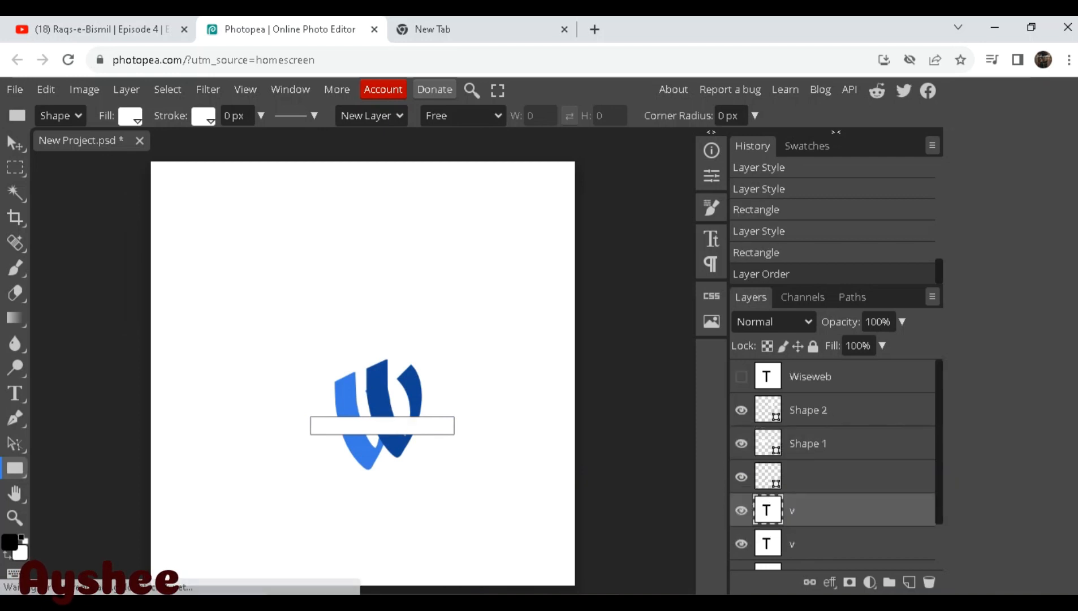
left_click(463, 116)
left_click(463, 116)
left_click(372, 116)
left_click(372, 116)
left_click(342, 430)
key("Return")
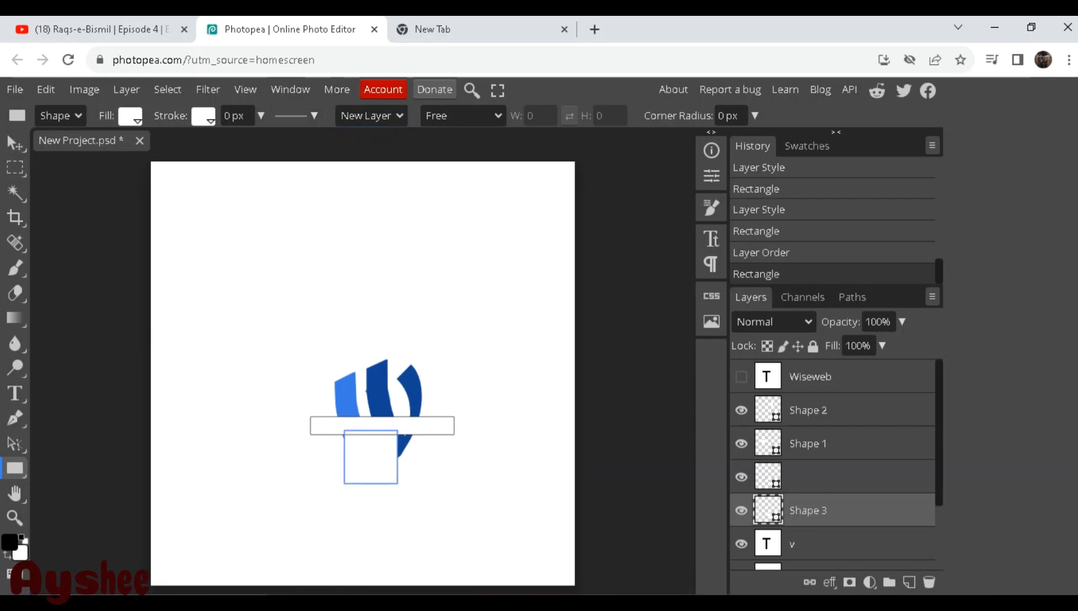
key("Delete")
Set the Rectangle tool's constraint to Fixed Ratio and go through the horizontal rectangle's layer style and stroke position options.
double_click(848, 477)
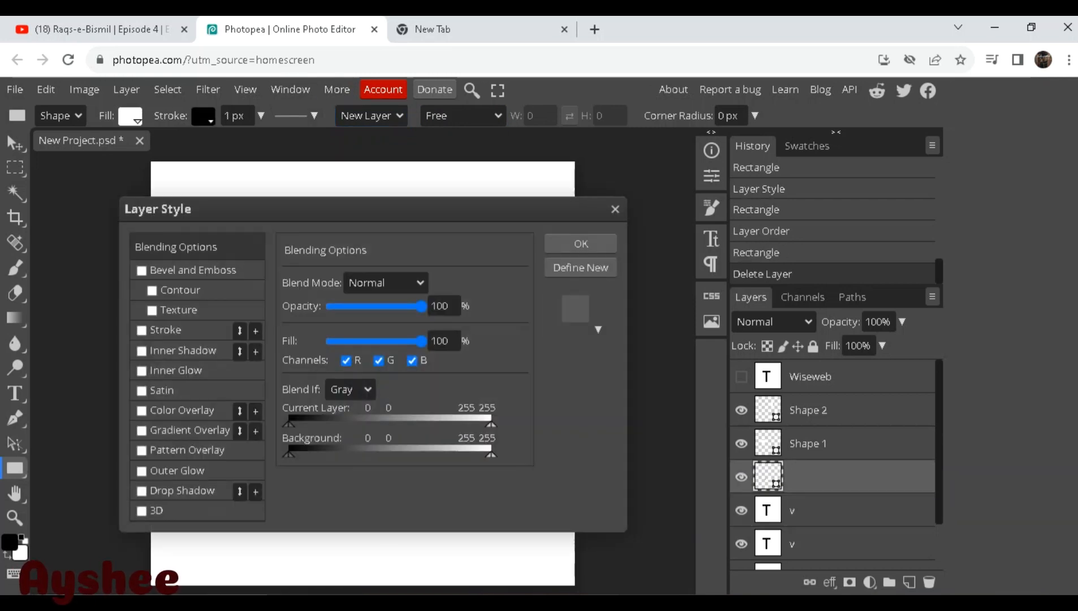
key("Return")
left_click(463, 116)
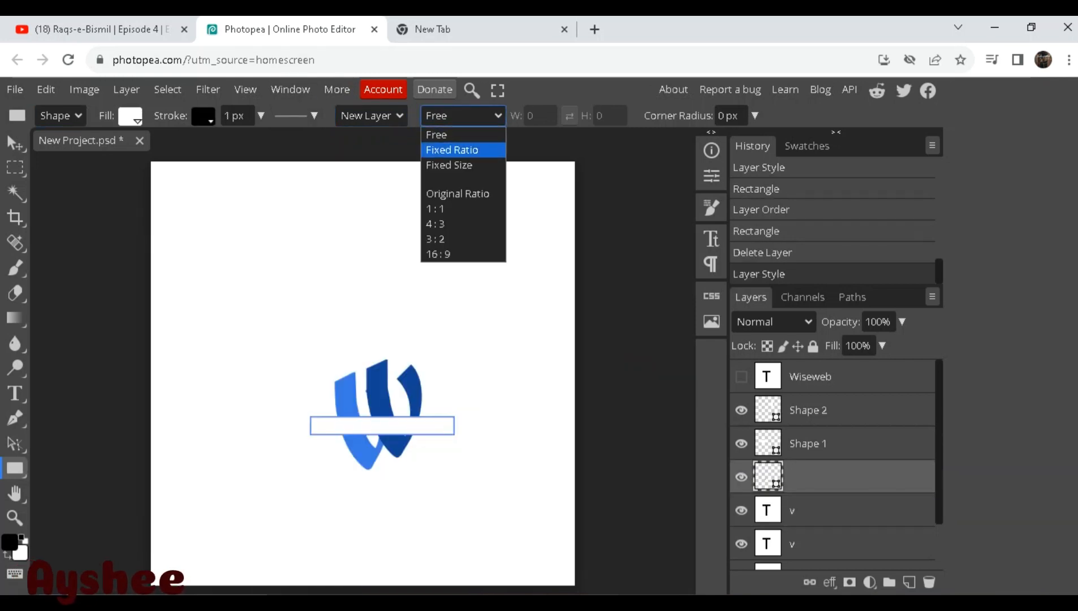
left_click(452, 150)
left_click(294, 115)
left_click(366, 144)
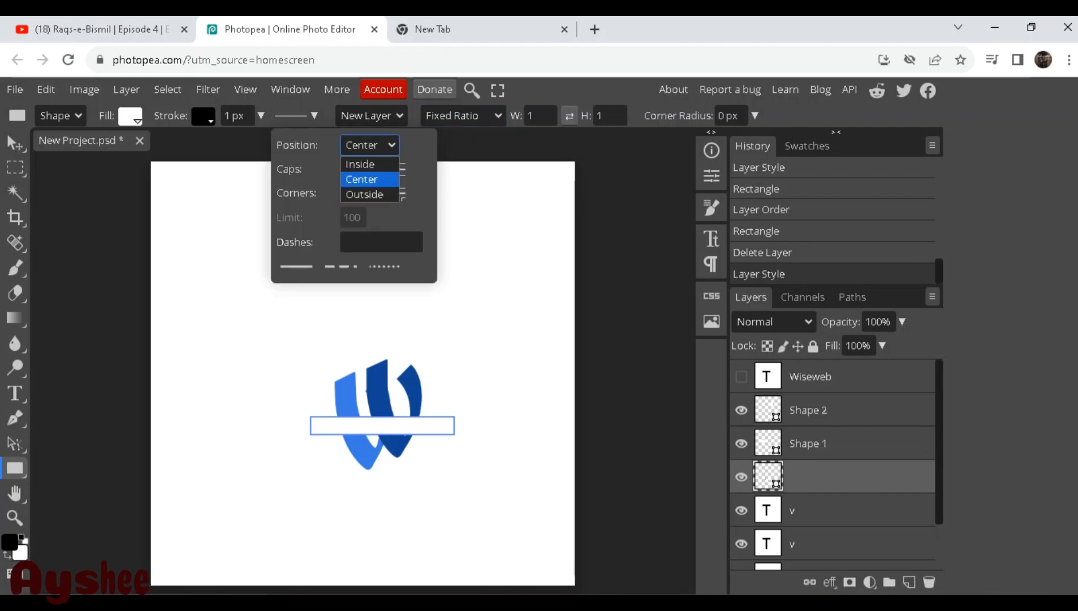
left_click(366, 192)
Delete the two extra square layers, Shape 1 and Shape 2.
right_click(895, 477)
left_click(904, 444)
key("Delete")
key("Delete")
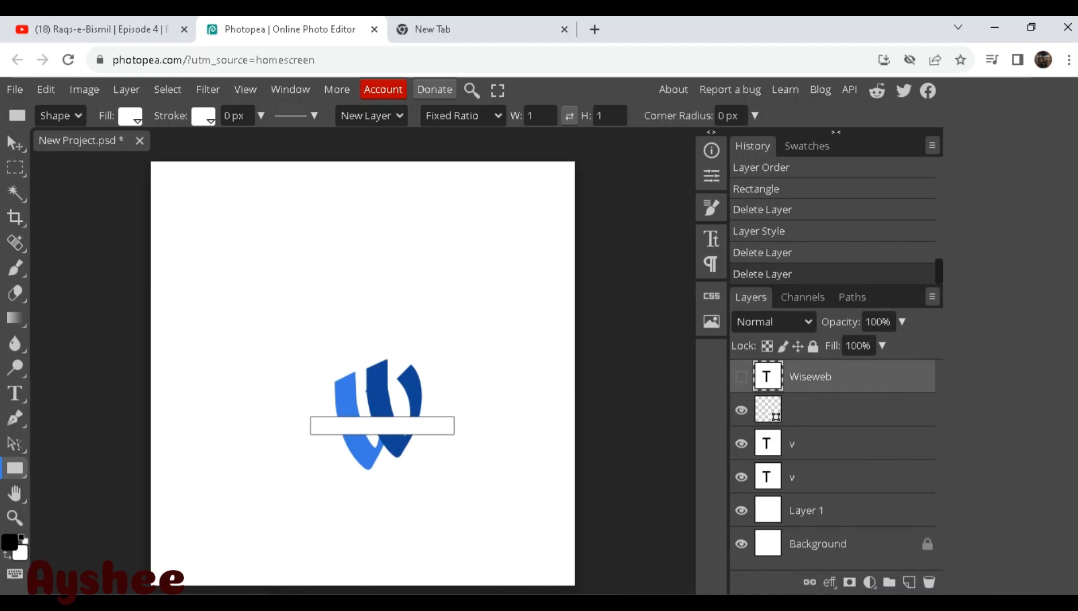
Rasterize the horizontal rectangle layer and set the shape stroke to none.
right_click(792, 410)
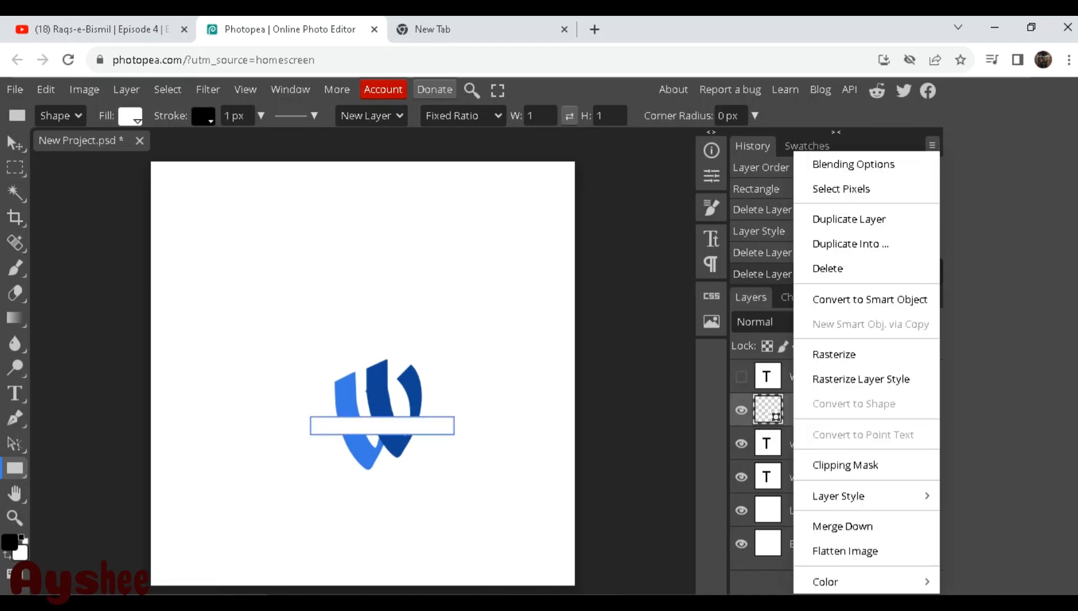
left_click(834, 354)
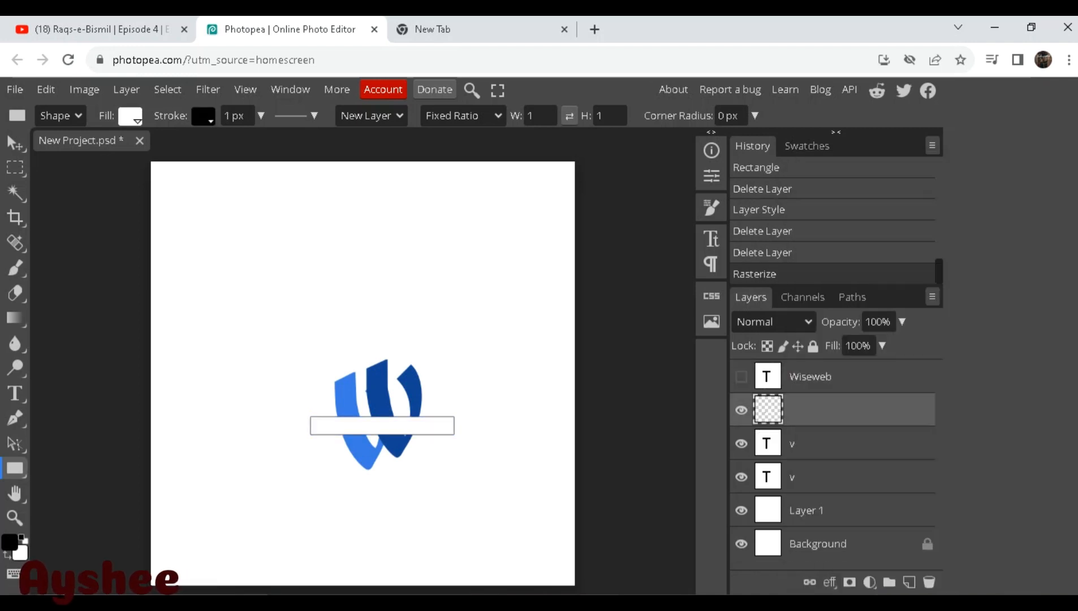
left_click(203, 116)
left_click(209, 205)
left_click(252, 147)
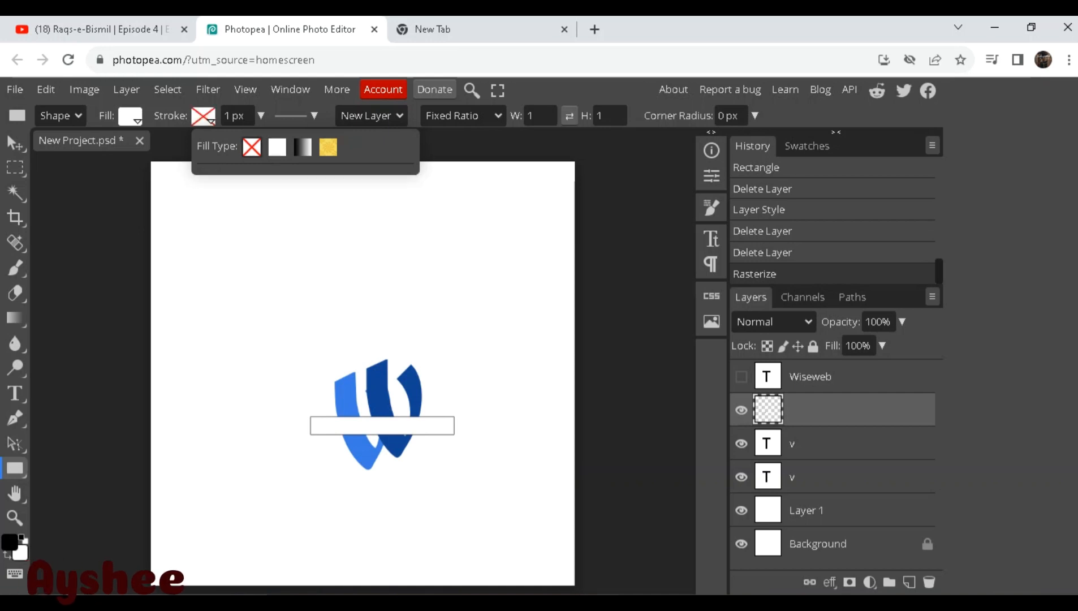
Add a 100 × 100 px square beside the letters, and delete both it and the horizontal rectangle.
left_click(208, 298)
left_click(233, 316)
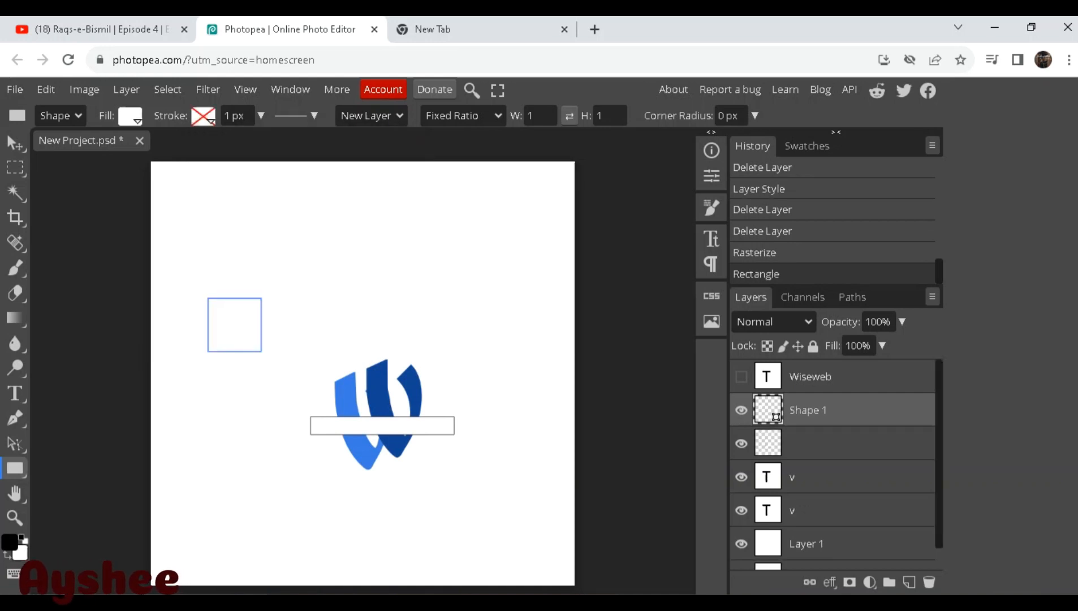
key("Delete")
left_click(814, 410)
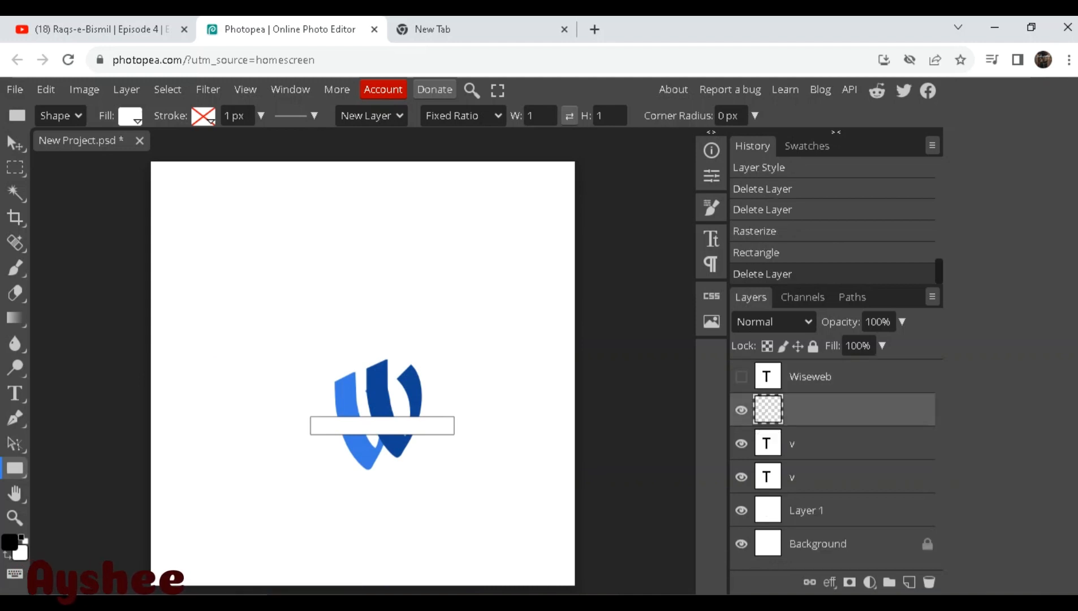
key("Delete")
left_click_drag(319, 411, 341, 434)
left_click(313, 400)
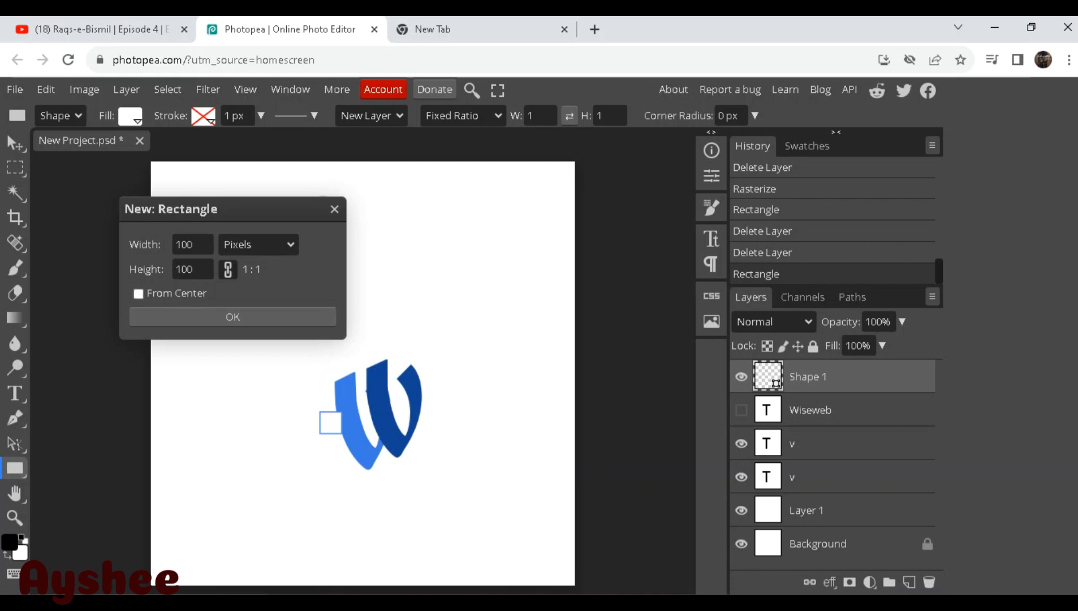
left_click(232, 317)
left_click_drag(362, 421, 376, 435)
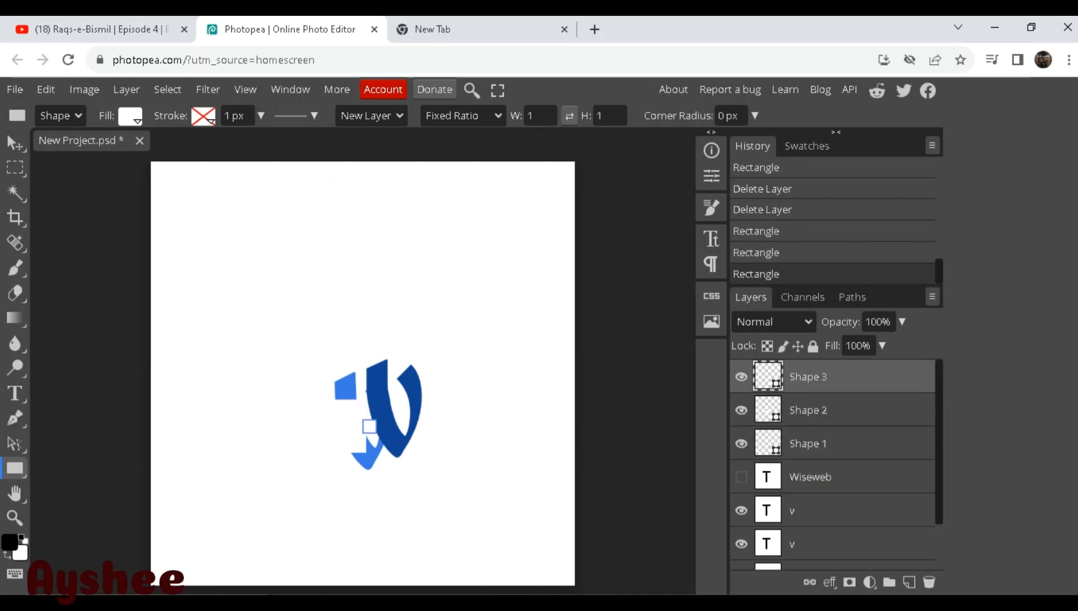
key("ctrl+z")
key("ctrl+z")
key("ctrl+z")
Draw a thin white diagonal line across both letters with the Line tool and set the tool's width to 95 px.
right_click(14, 469)
left_click(70, 519)
left_click_drag(317, 415, 454, 383)
left_click(530, 115)
left_click(530, 115)
left_click(493, 116)
left_click_drag(447, 140, 494, 139)
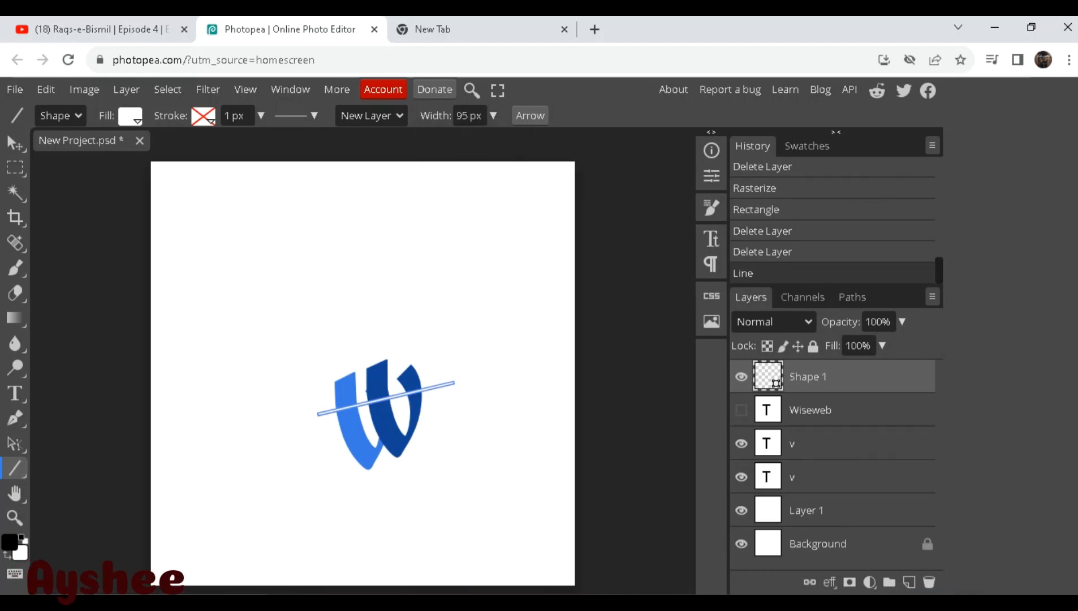
Enlarge the white line to 244.83% and rotate it -4.7° so it cuts across both v letters.
key("v")
left_click_drag(465, 377, 463, 371)
left_click_drag(370, 403, 366, 411)
left_click_drag(448, 384, 496, 368)
left_click_drag(423, 402, 377, 448)
left_click_drag(371, 387, 394, 395)
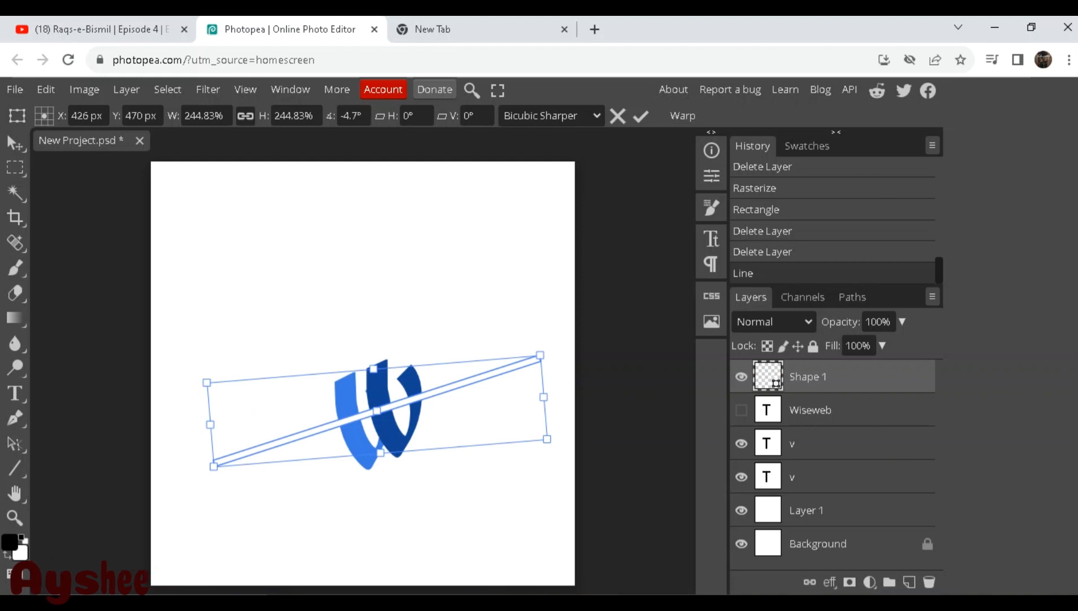
key("Return")
left_click(447, 289)
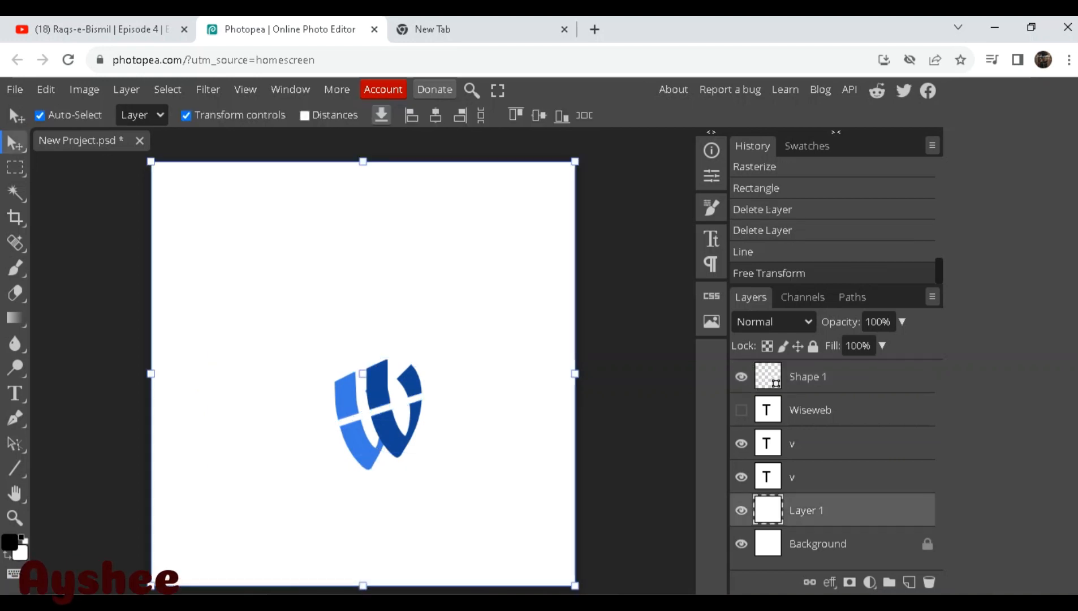
Show the hidden Wiseweb text layer, move the text onto the letters and tilt it along the white stripe.
left_click(740, 410)
left_click(810, 410)
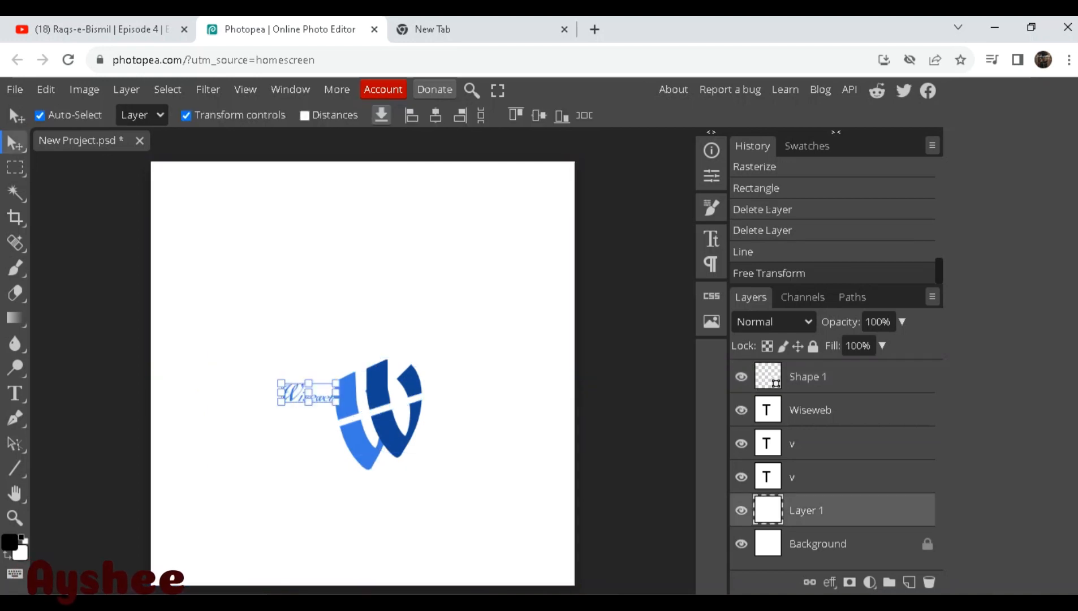
left_click_drag(308, 393, 370, 414)
key("Return")
left_click(142, 115)
left_click(142, 115)
Recolor the Wiseweb text dark green, #0d8e59.
double_click(768, 410)
left_click(302, 115)
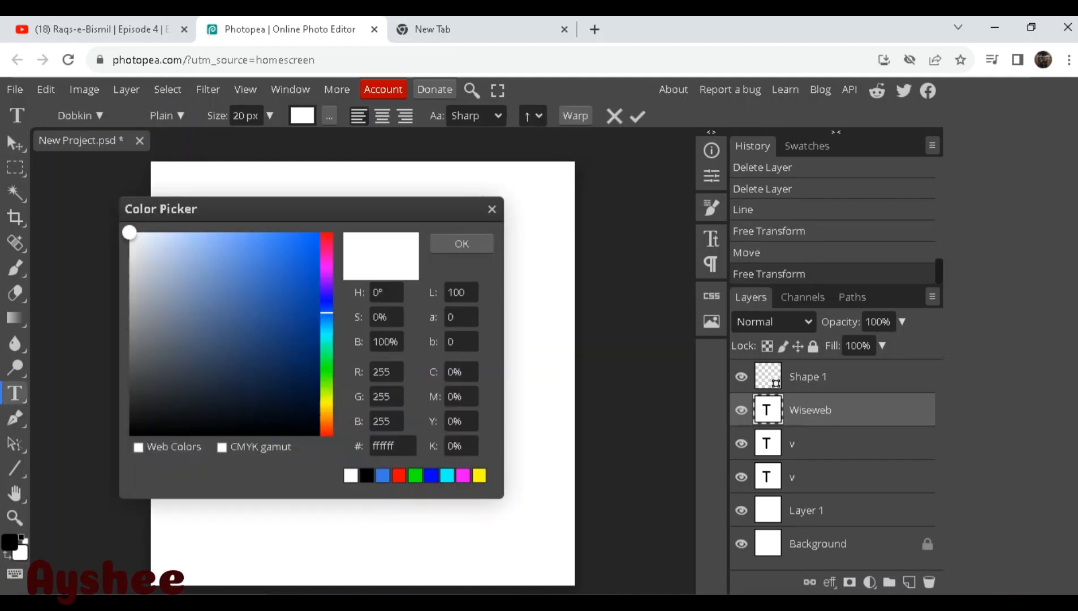
left_click(326, 346)
left_click(303, 322)
left_click(462, 244)
Change the Wiseweb text's font to Do Hyeon and move the text just below the letters.
left_click(80, 115)
left_click(87, 282)
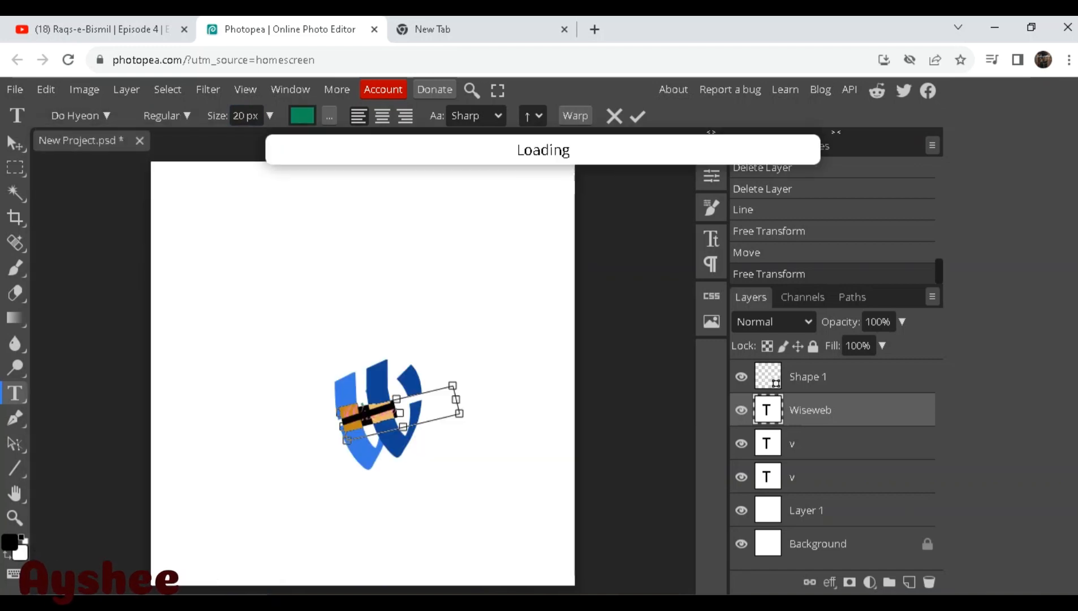
left_click_drag(445, 425, 396, 407)
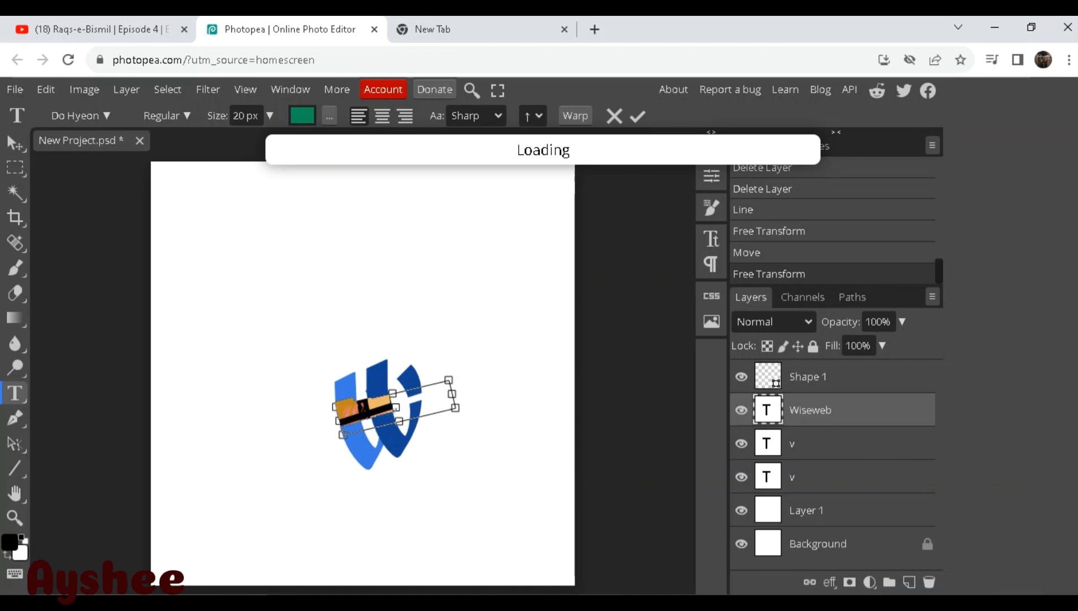
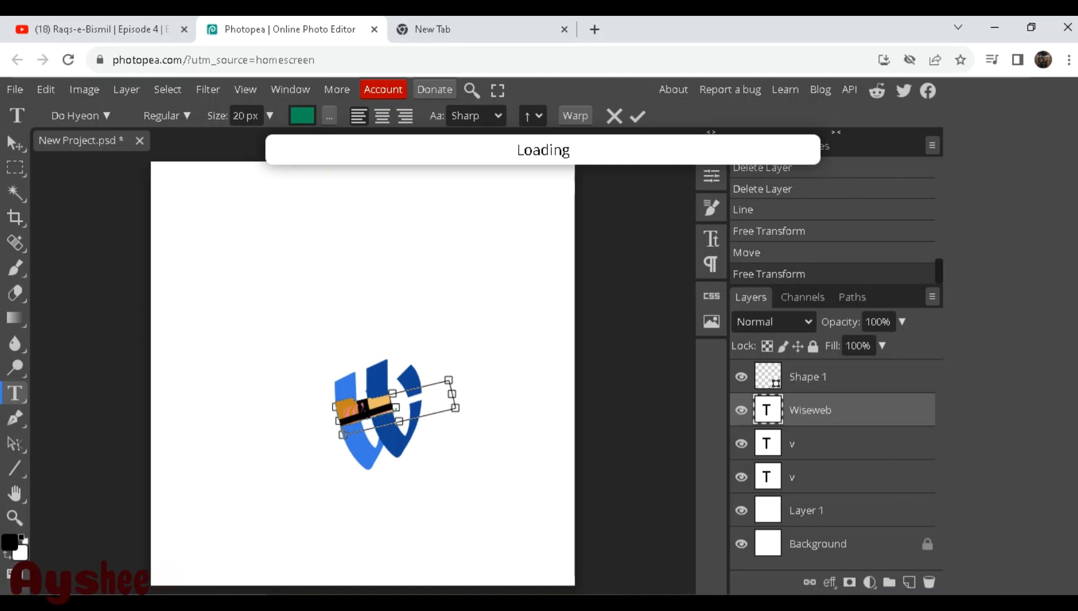
mouse_move(475, 431)
left_mouse_down()
mouse_move(485, 408)
mouse_move(463, 446)
mouse_move(422, 477)
mouse_move(482, 440)
left_mouse_up()
left_click_drag(422, 478, 422, 476)
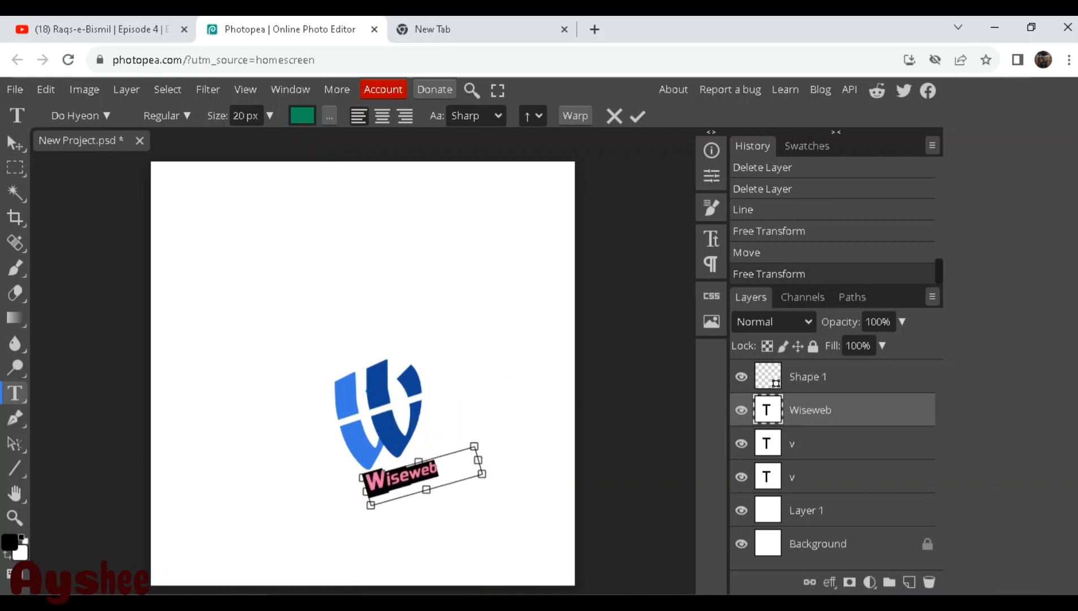
Set the Wiseweb text's vertical scale to 109% and horizontal scale to 113%, and turn on All Caps.
left_click(711, 239)
left_click(624, 275)
left_click_drag(592, 298, 527, 299)
left_click(558, 274)
left_click(564, 336)
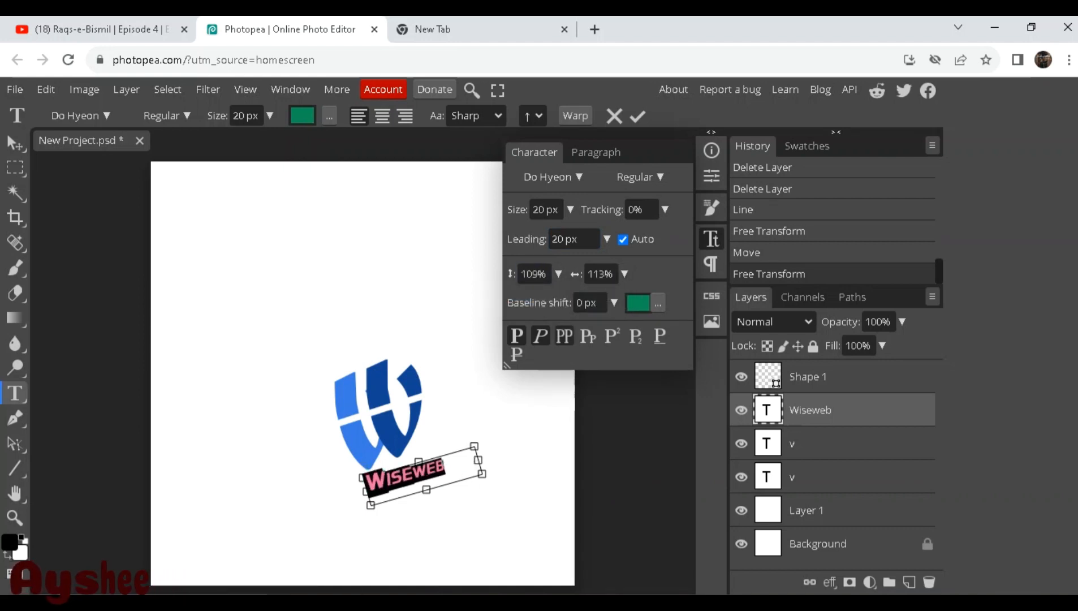
Try small caps, superscript and subscript on the Wiseweb text, and return it to All Caps.
left_click(588, 335)
left_click(612, 335)
left_click(612, 336)
left_click(636, 336)
left_click(636, 336)
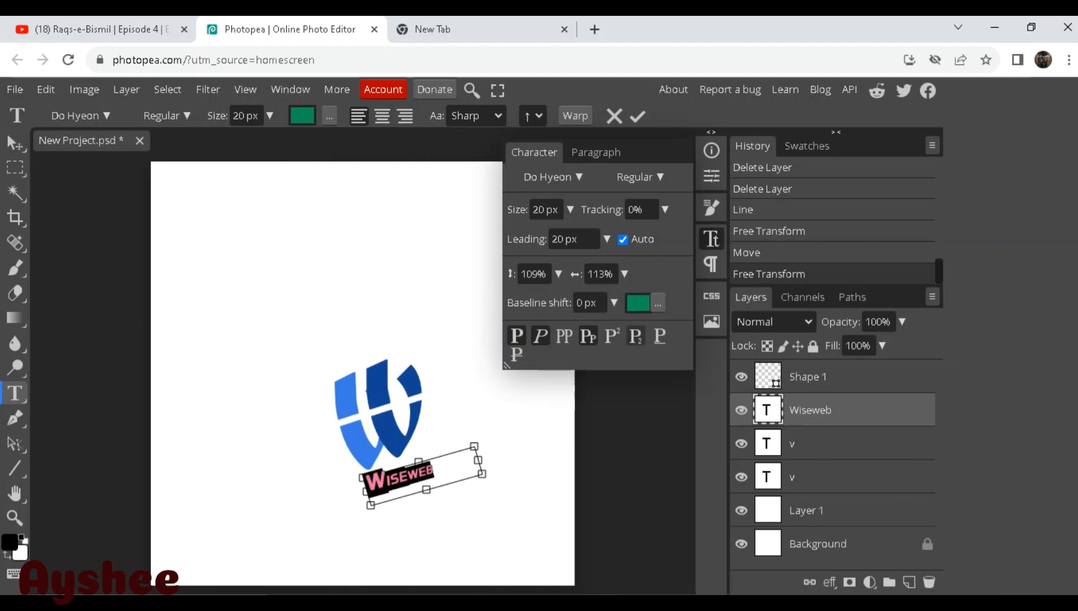
left_click(564, 336)
left_click(540, 336)
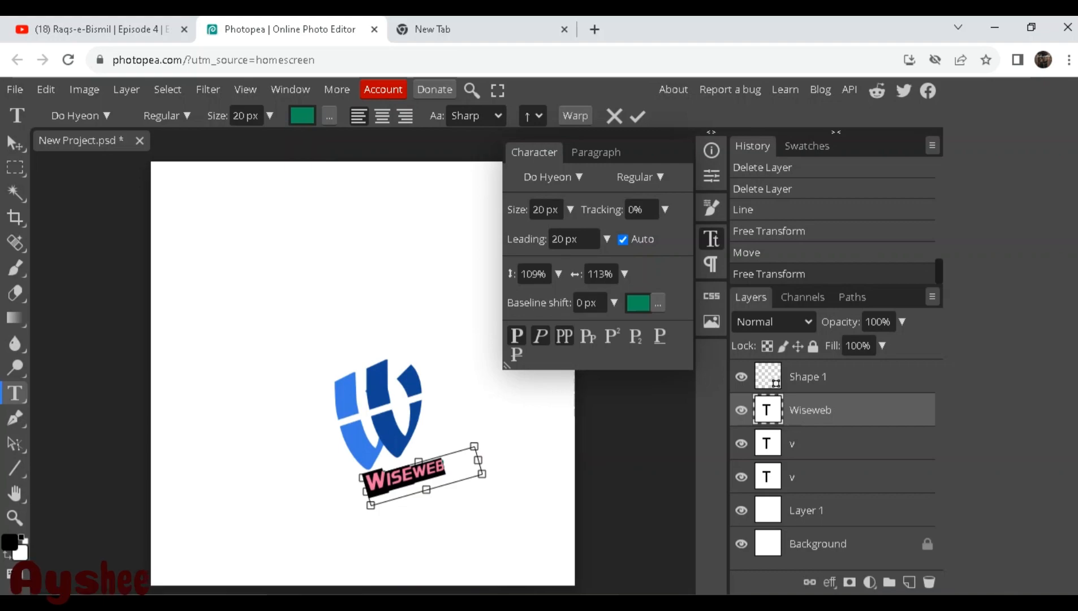
Rotate the Wiseweb text by -4.4° and move it up and right, close under the dark blue v.
left_click(15, 143)
left_click(741, 410)
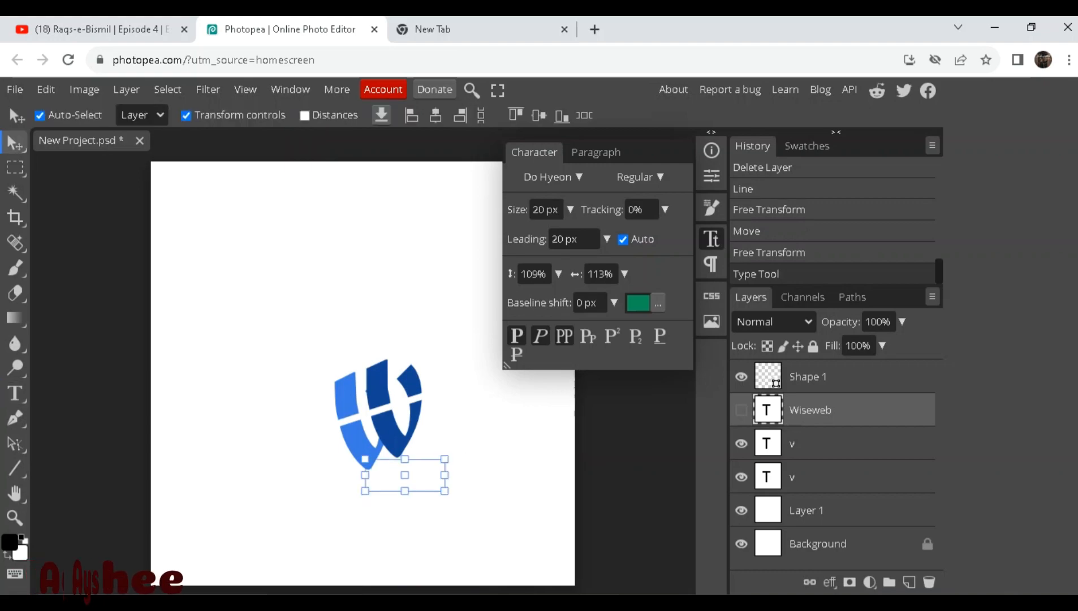
left_click(741, 410)
left_click_drag(454, 456, 454, 455)
left_click_drag(453, 455, 452, 452)
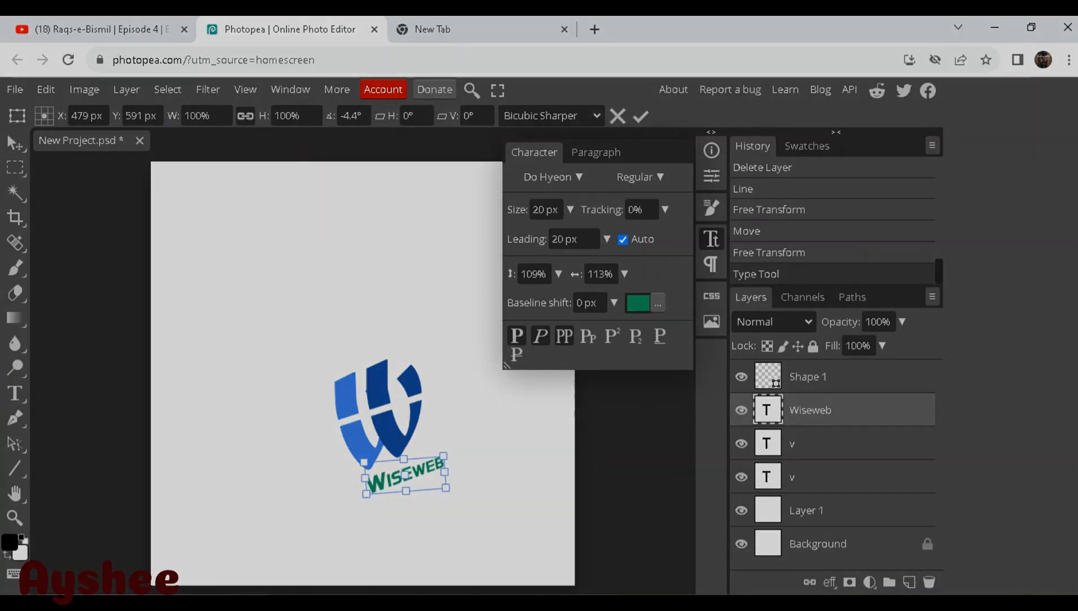
key("Return")
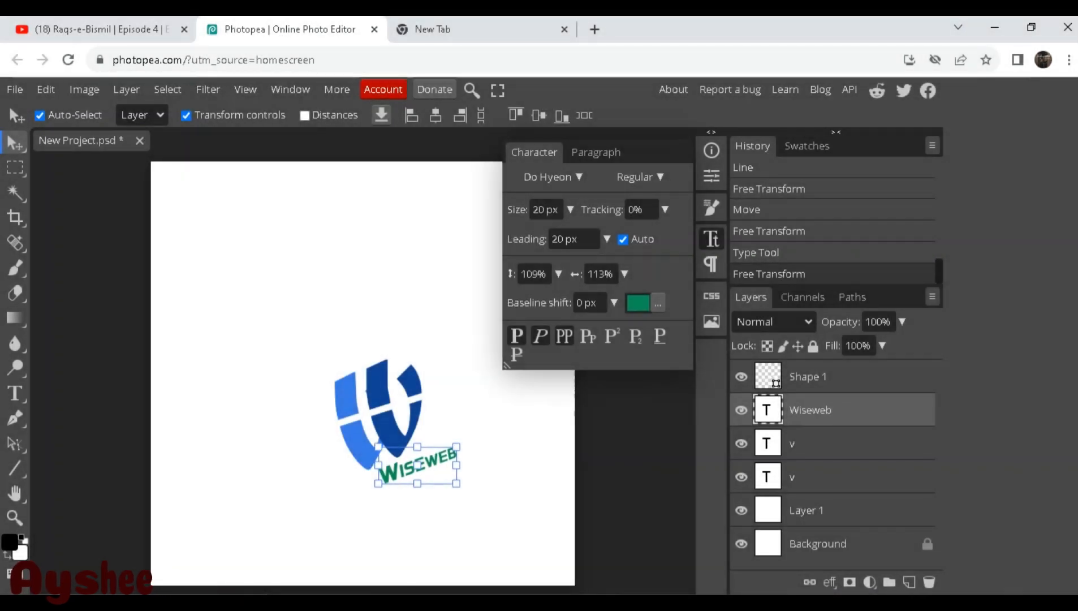
left_click_drag(406, 474, 420, 463)
left_click(489, 435)
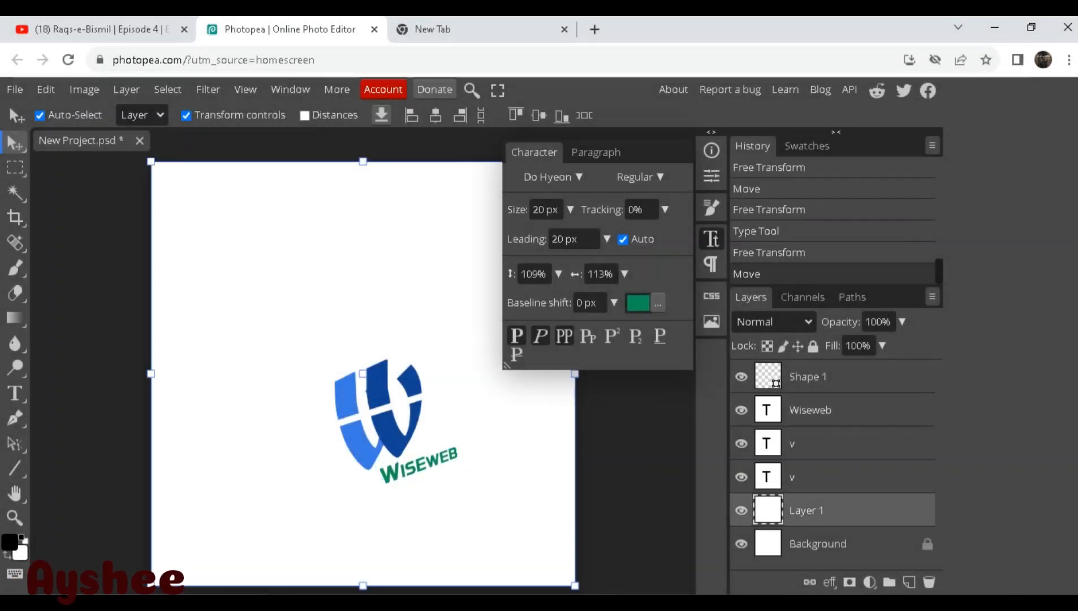
Recolor the light blue v letter green to match the Wiseweb text.
left_click(711, 238)
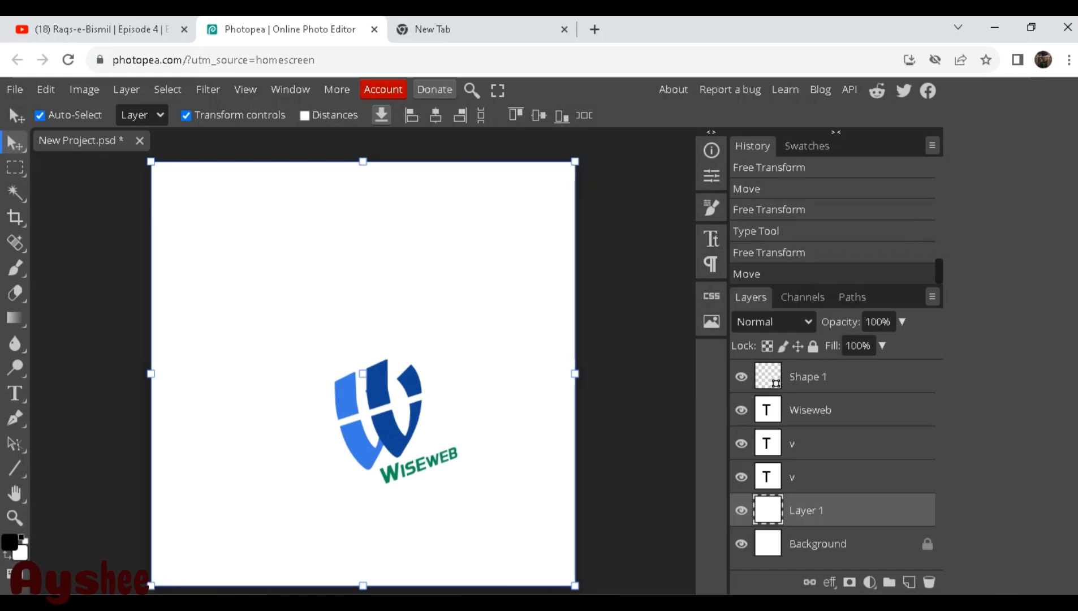
left_click(419, 464)
left_click(711, 239)
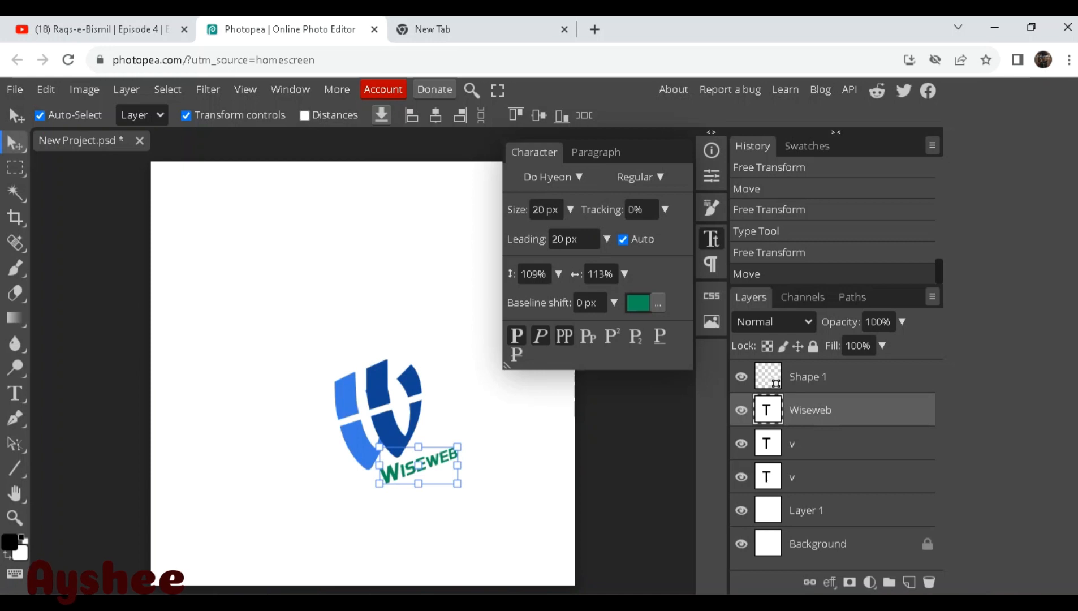
left_click(358, 444)
left_click(638, 303)
left_click(294, 368)
left_click(326, 346)
left_click(302, 333)
left_click(308, 295)
left_click(462, 244)
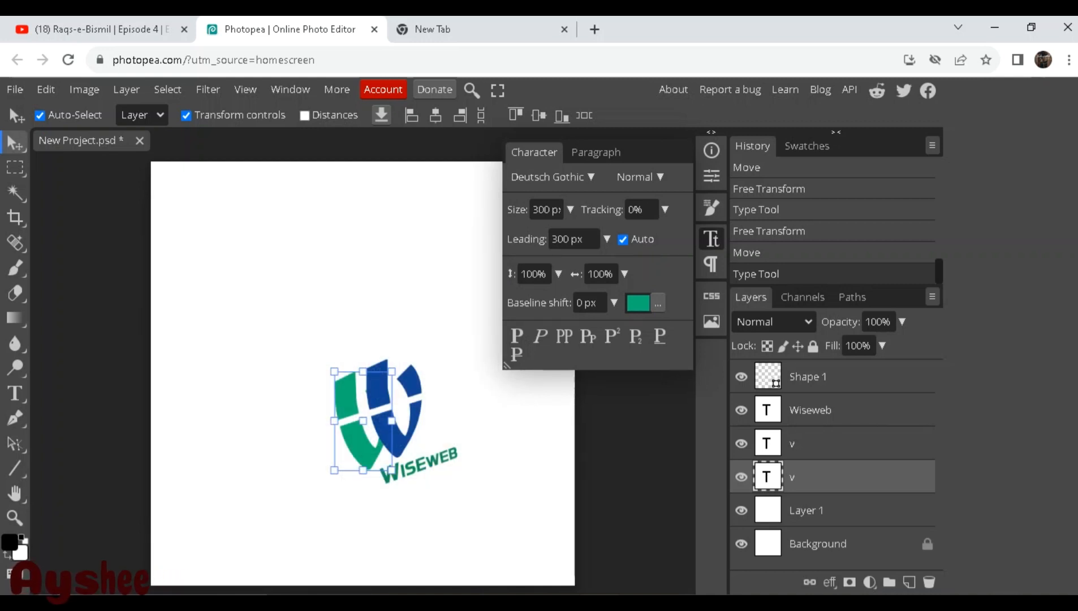
Recolor only the "Wise" part of the Wiseweb text blue, #125da3, and close the character settings.
left_click(421, 465)
left_click(457, 484)
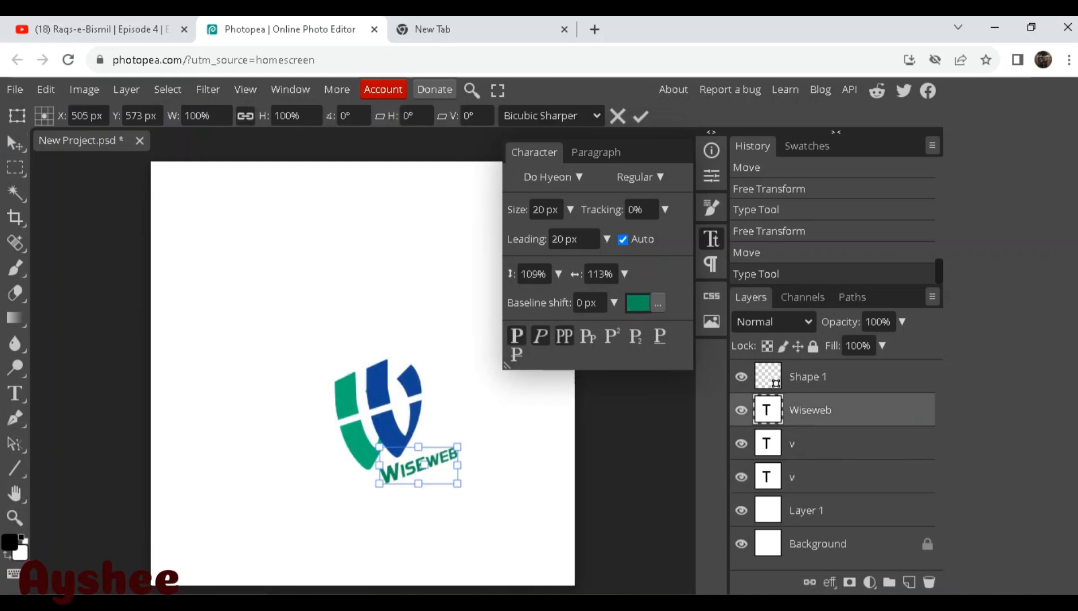
key("Return")
key("t")
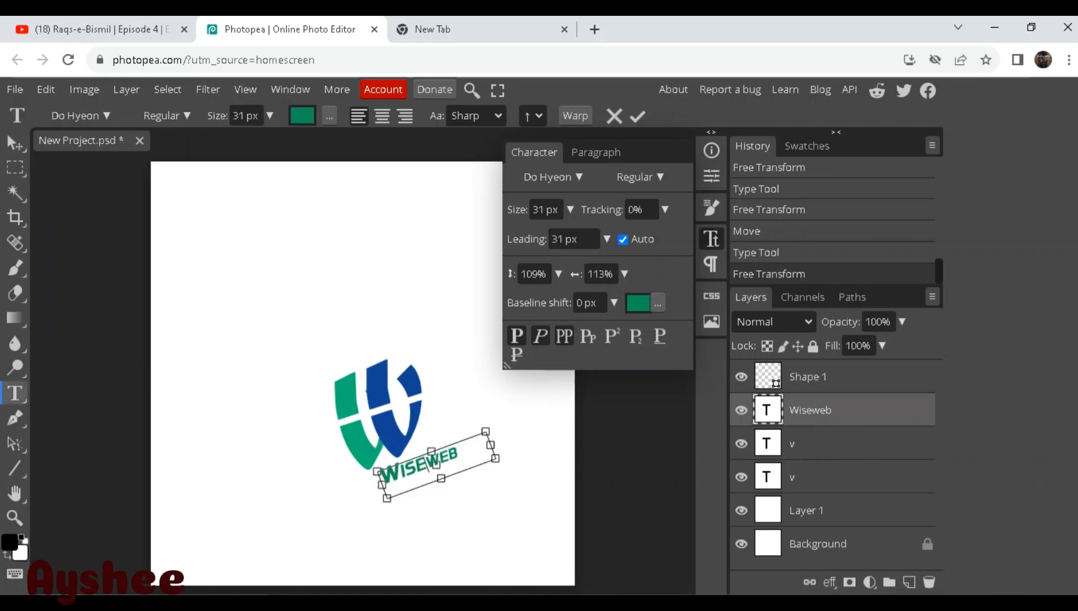
left_click_drag(428, 466, 380, 479)
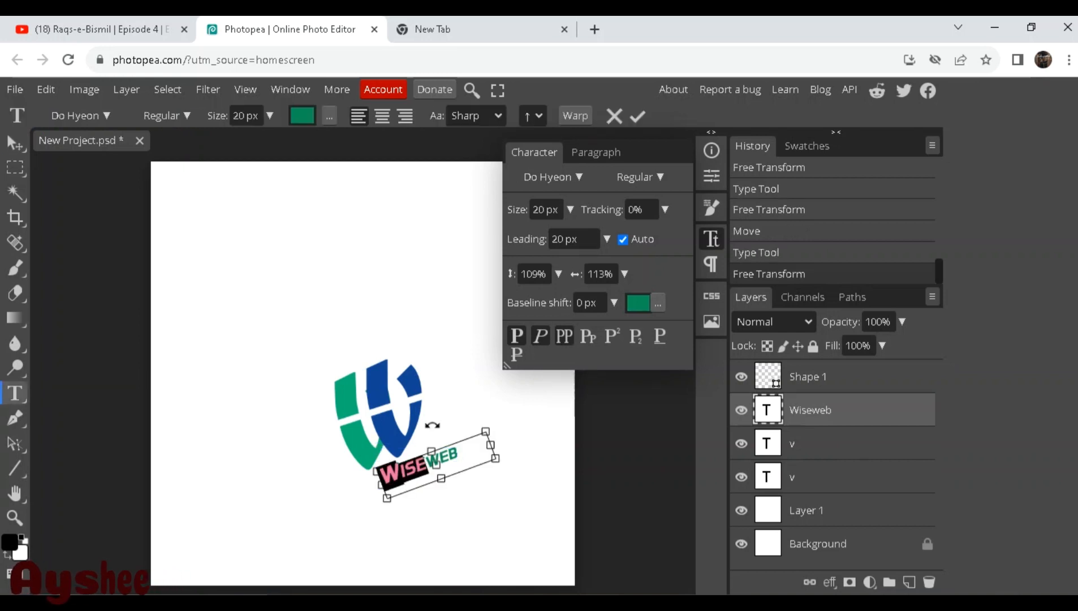
left_click(657, 303)
left_click(669, 333)
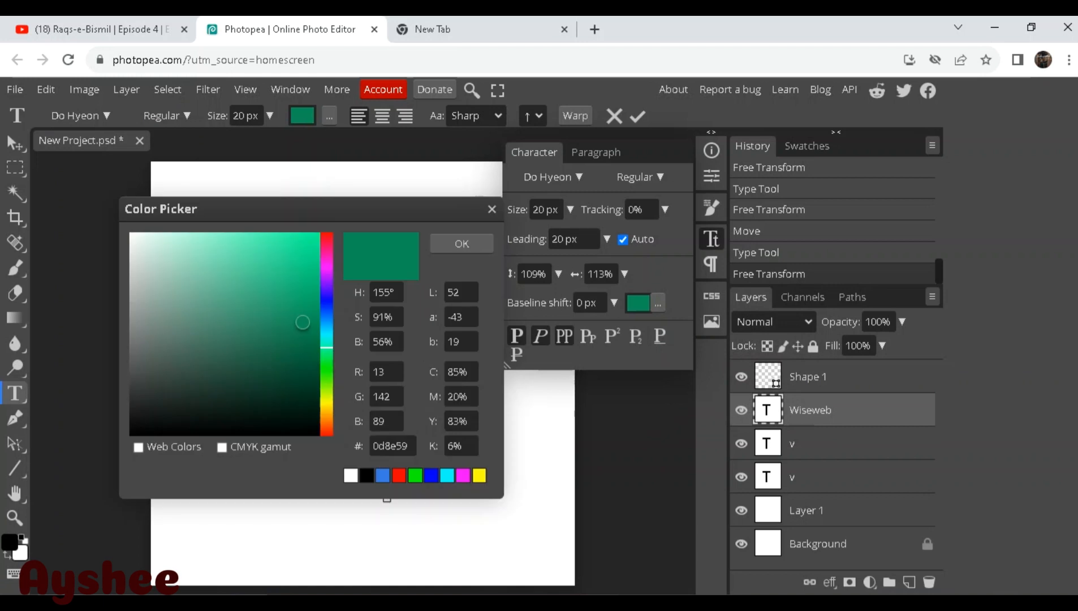
left_click(326, 304)
left_click(291, 355)
left_click(280, 346)
left_click(280, 321)
left_click(246, 342)
left_click(256, 304)
left_click(233, 257)
left_click_drag(326, 305, 326, 318)
left_click_drag(281, 278, 301, 266)
left_click(298, 306)
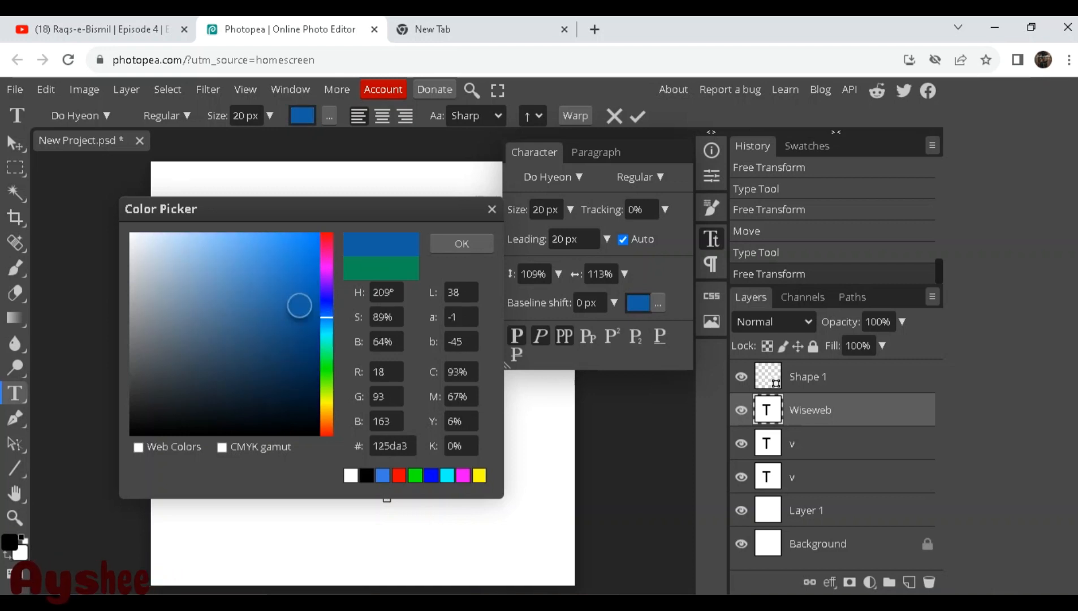
left_click(462, 243)
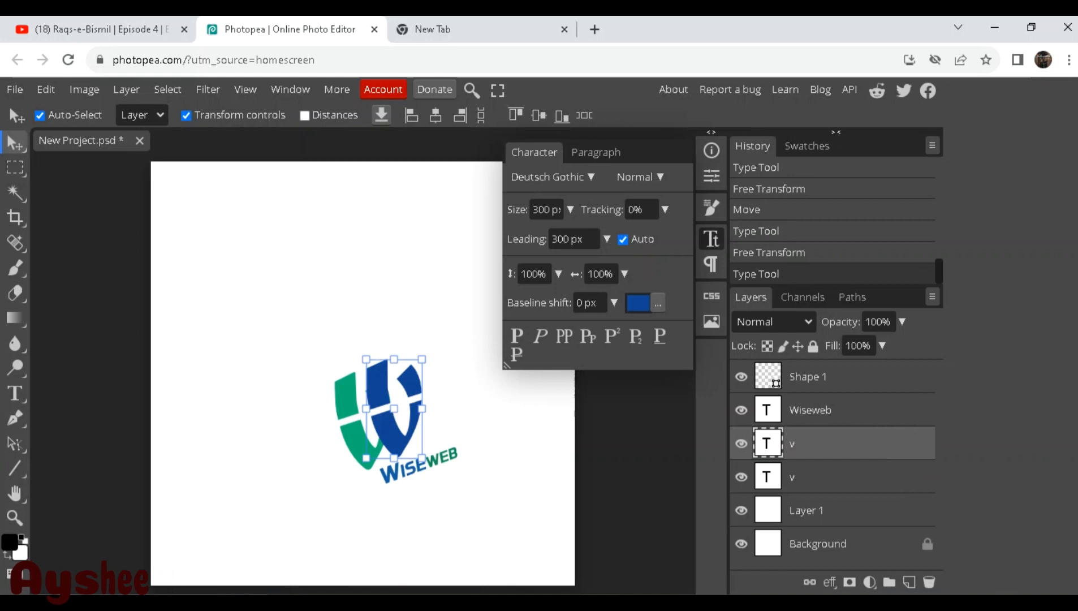
left_click(272, 305)
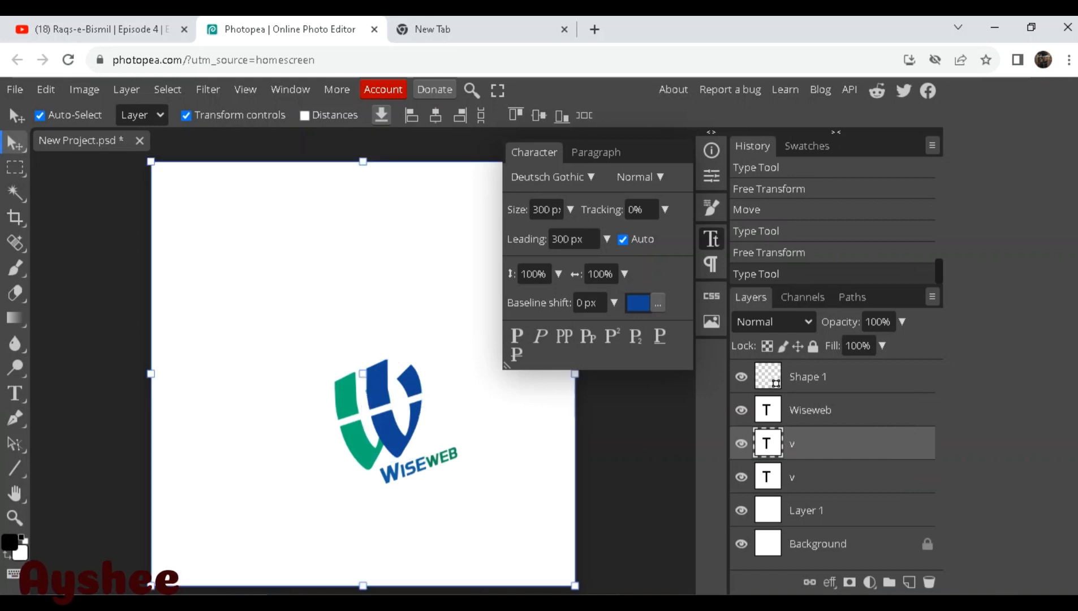
left_click(711, 238)
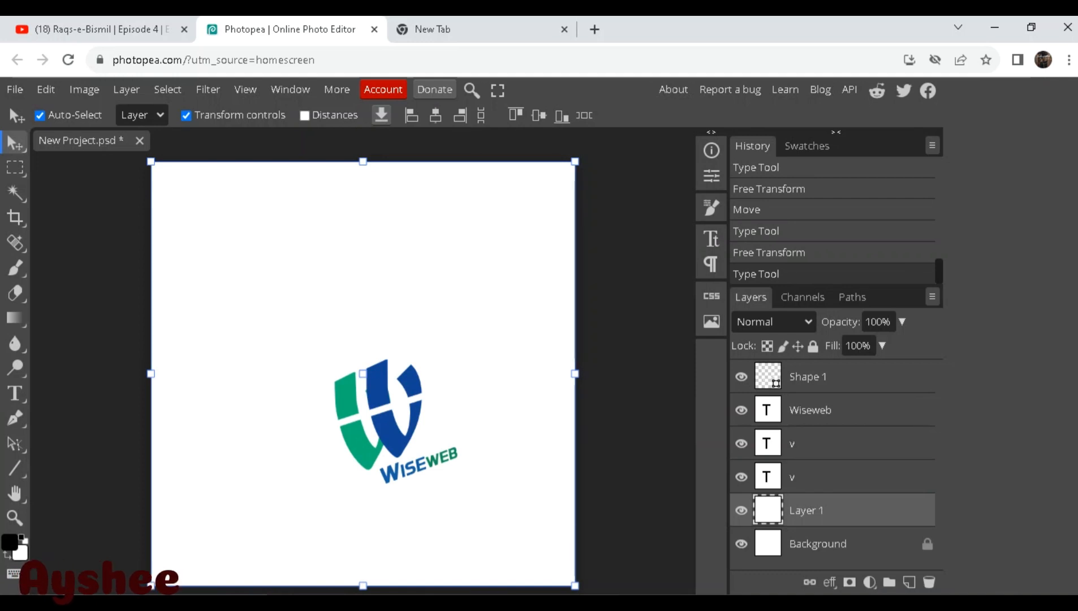
Switch to Snipping Tool and capture the canvas area with the finished logo.
key("alt+Tab")
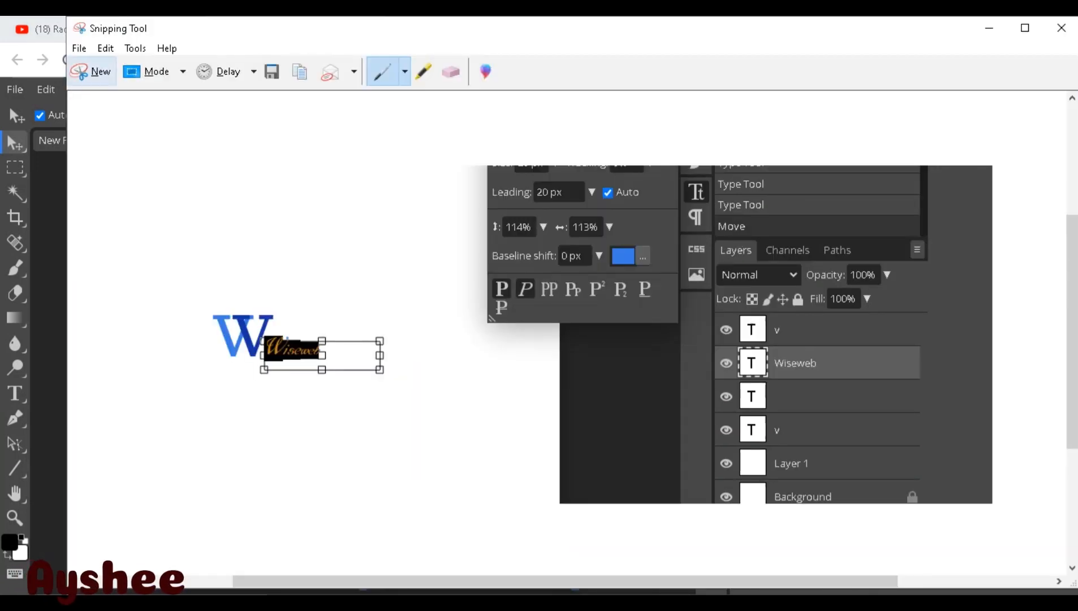
left_click(91, 71)
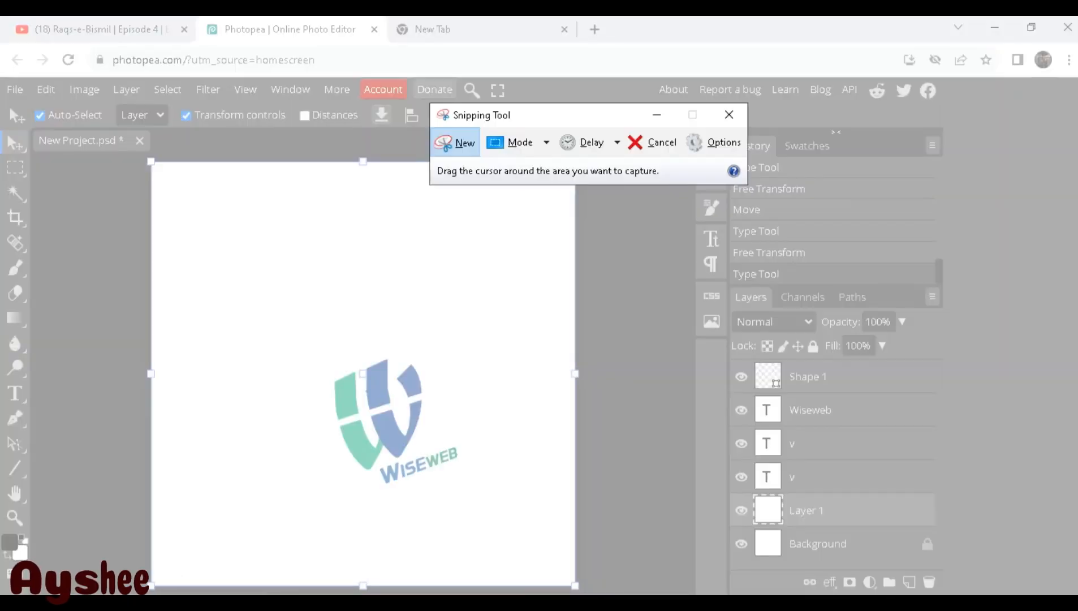
left_click_drag(158, 168, 572, 580)
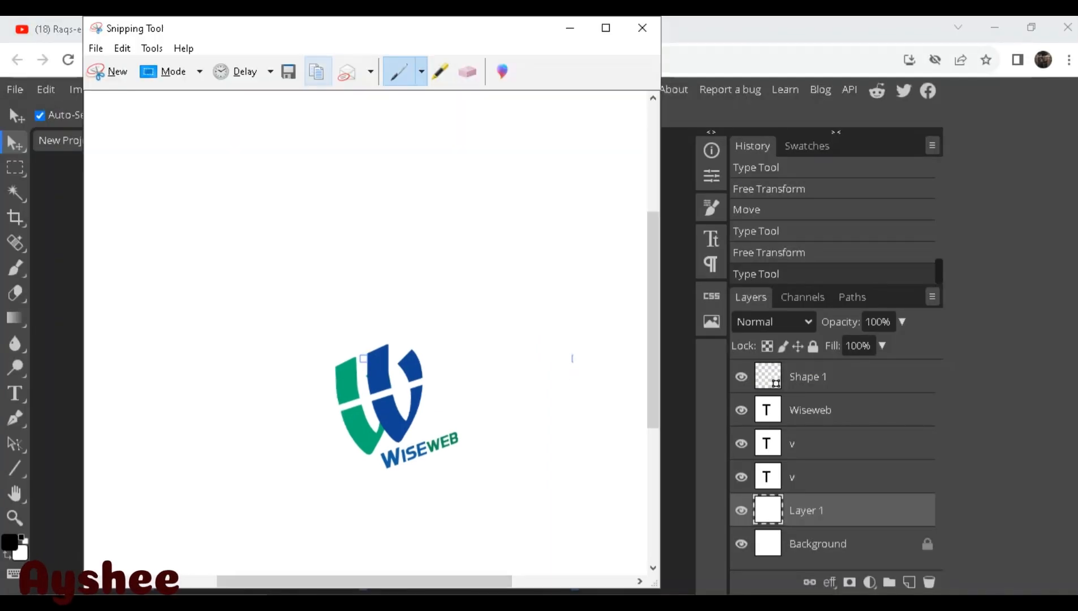
Switch to the GRAPHIC DESIGN2 document in WPS Office and paste the logo screenshot under item 2.
mouse_move(482, 601)
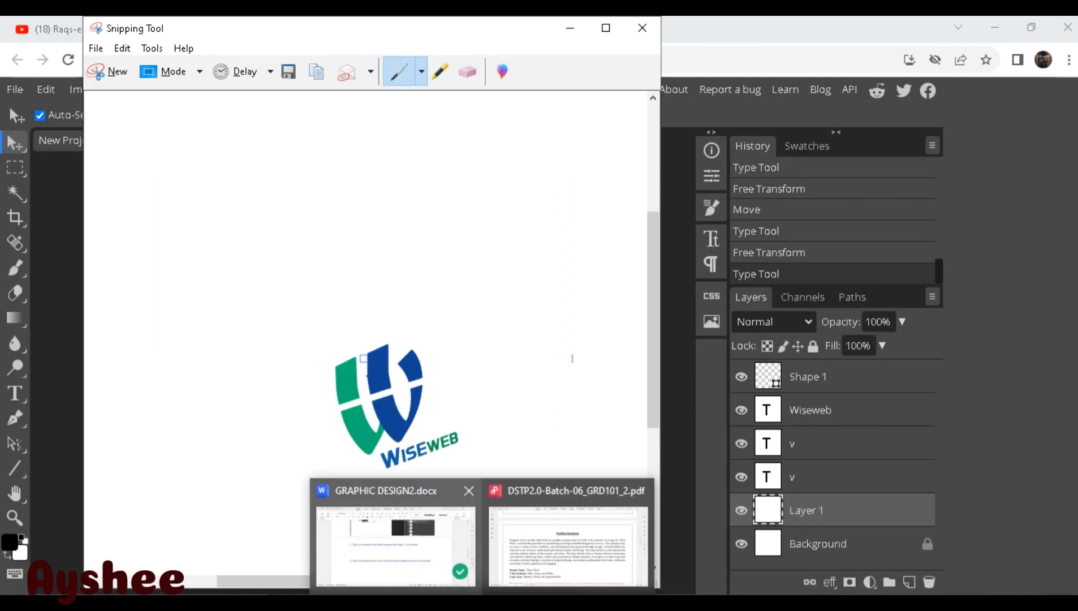
left_click(396, 540)
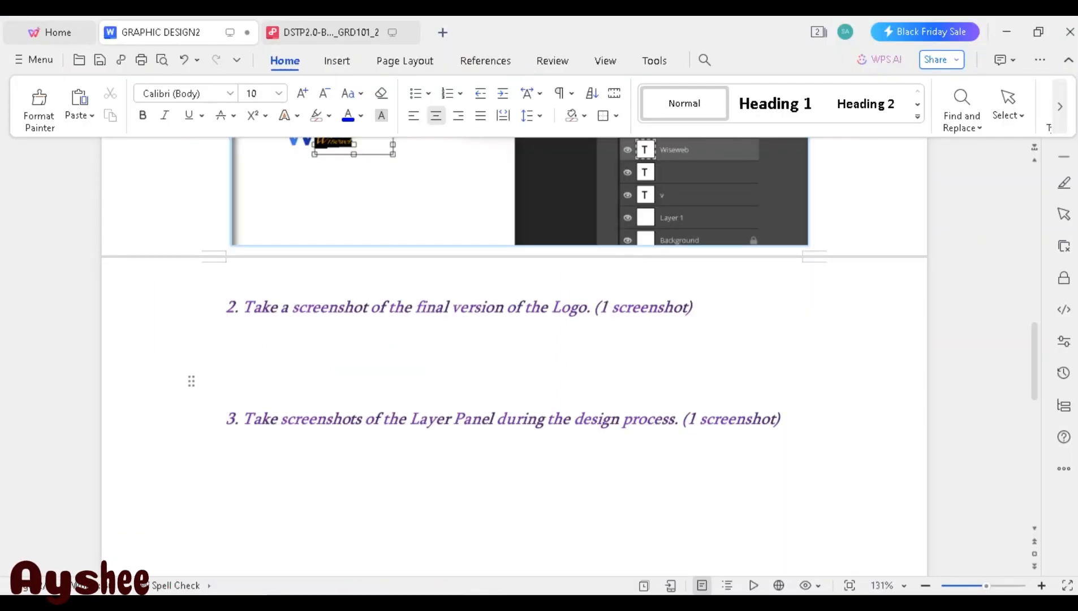
key("ctrl+v")
Apply a light blue glow effect to the pasted logo picture.
left_click(513, 408)
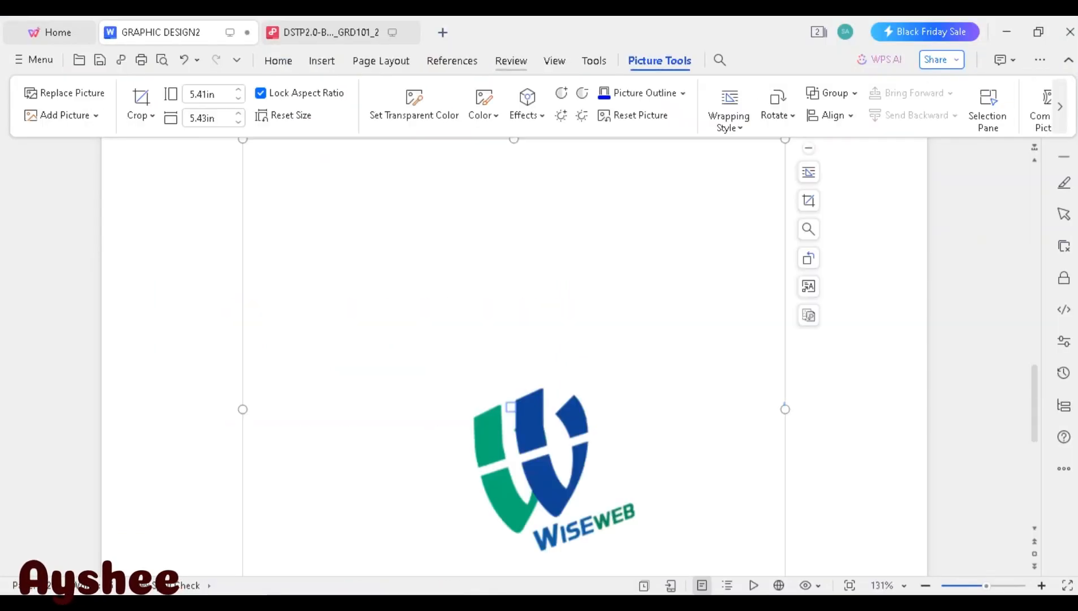
left_click(526, 104)
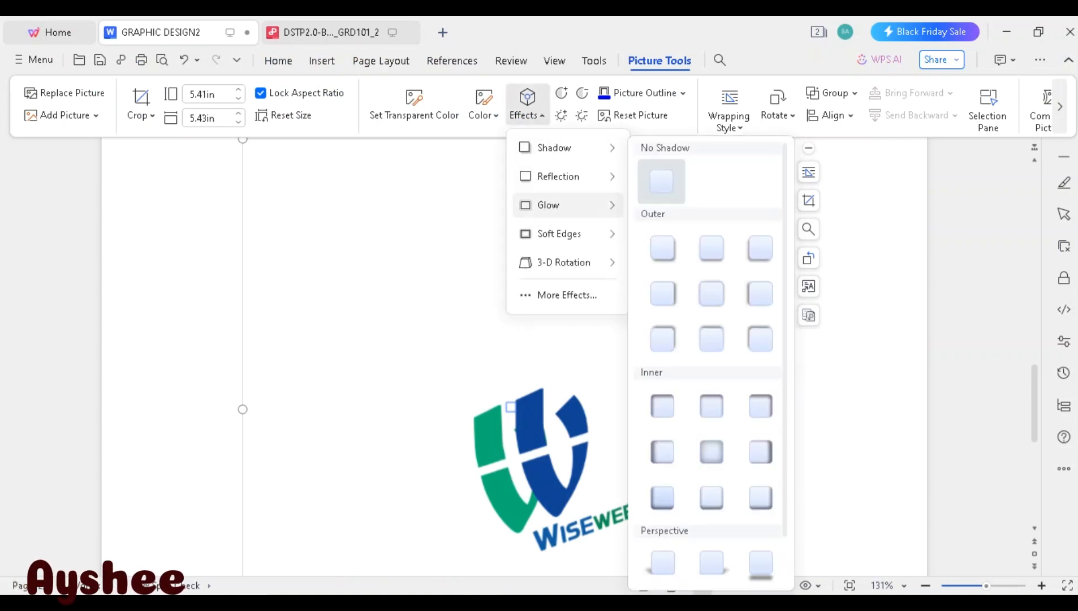
mouse_move(566, 205)
left_click(657, 306)
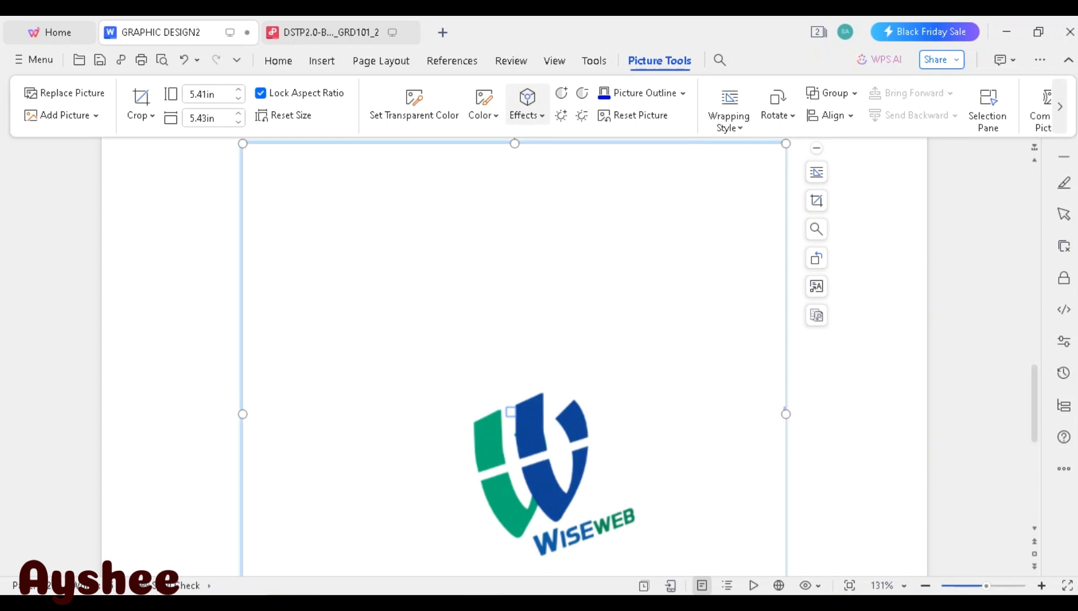
Apply a lower-left perspective shadow to the logo picture and shrink it to about 2.61 by 2.62 in.
left_click(527, 105)
mouse_move(554, 147)
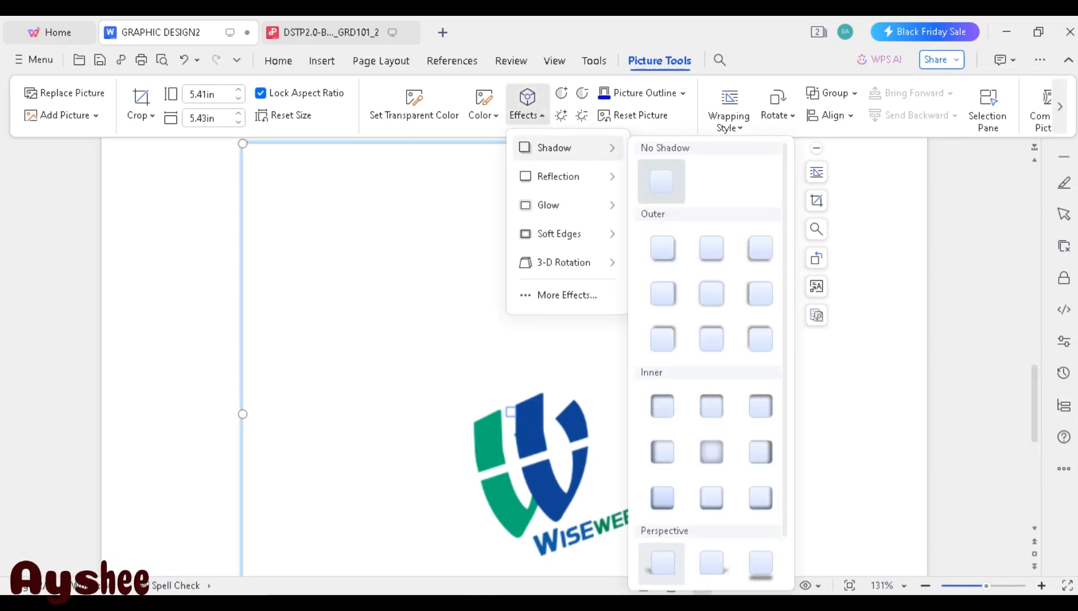
left_click(656, 497)
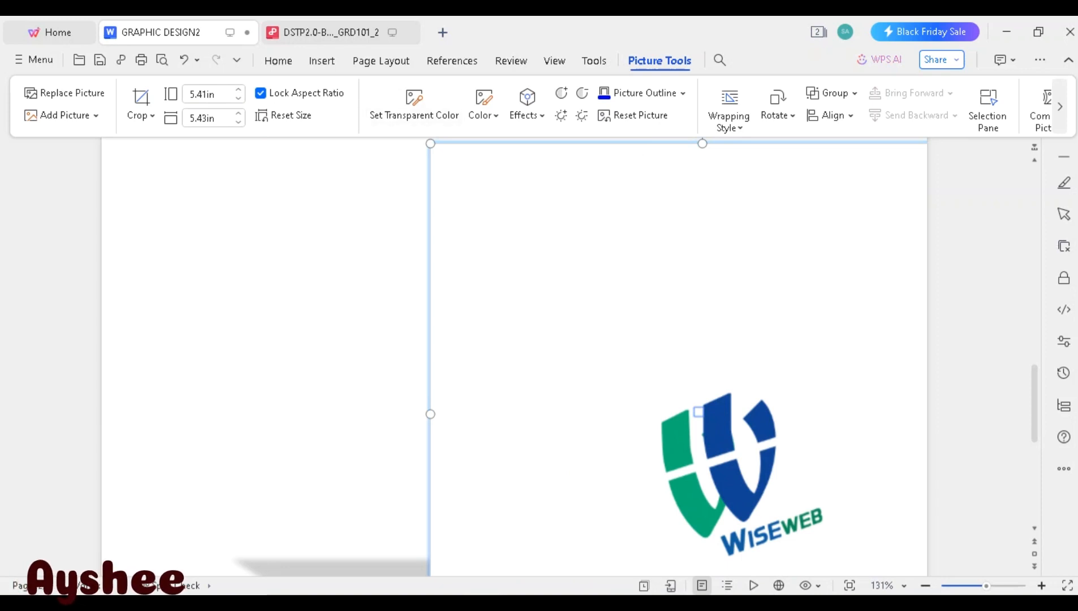
left_click(1064, 341)
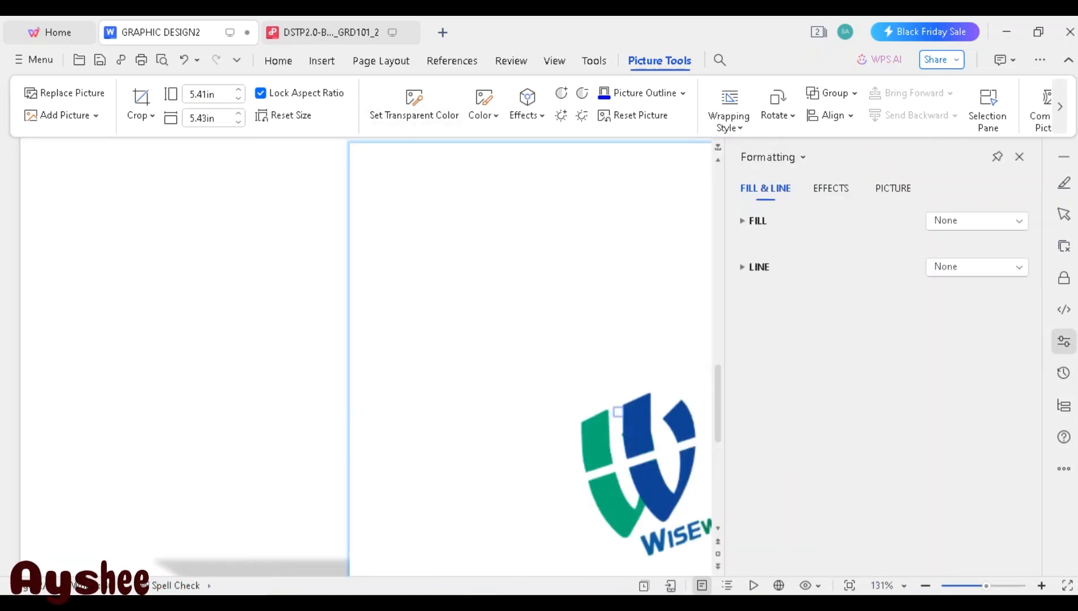
left_click(1019, 157)
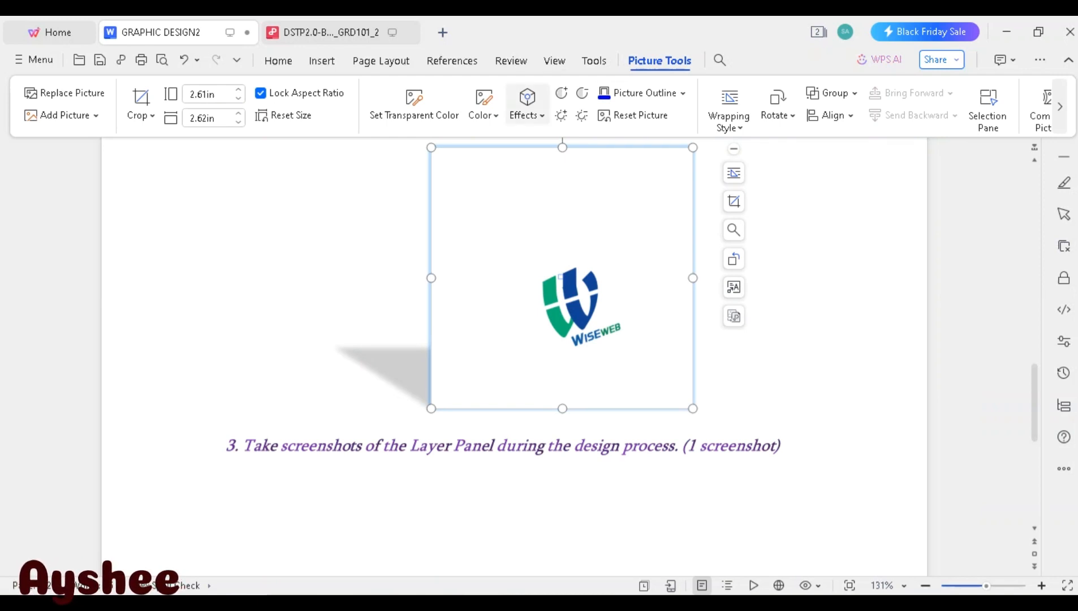
Apply a 2.5 Point soft edges effect to the logo picture.
left_click(527, 105)
mouse_move(557, 205)
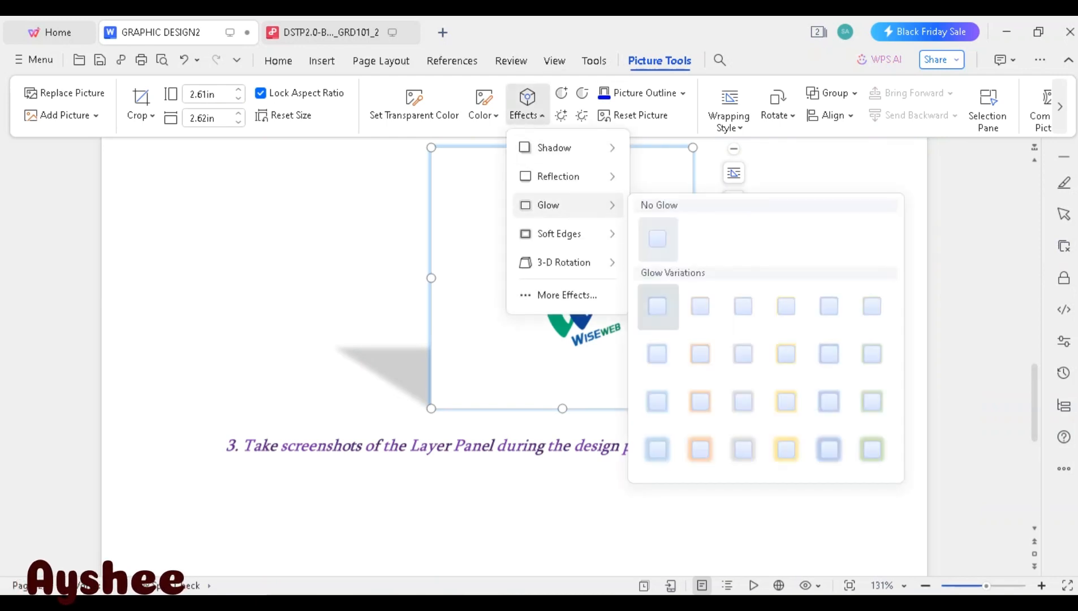
mouse_move(566, 234)
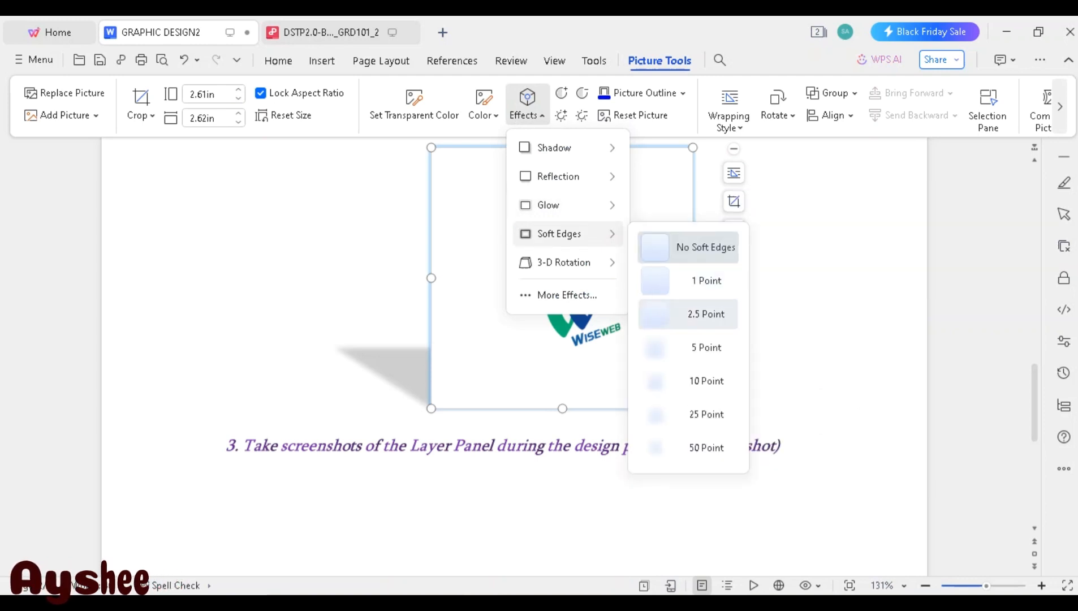
left_click(706, 314)
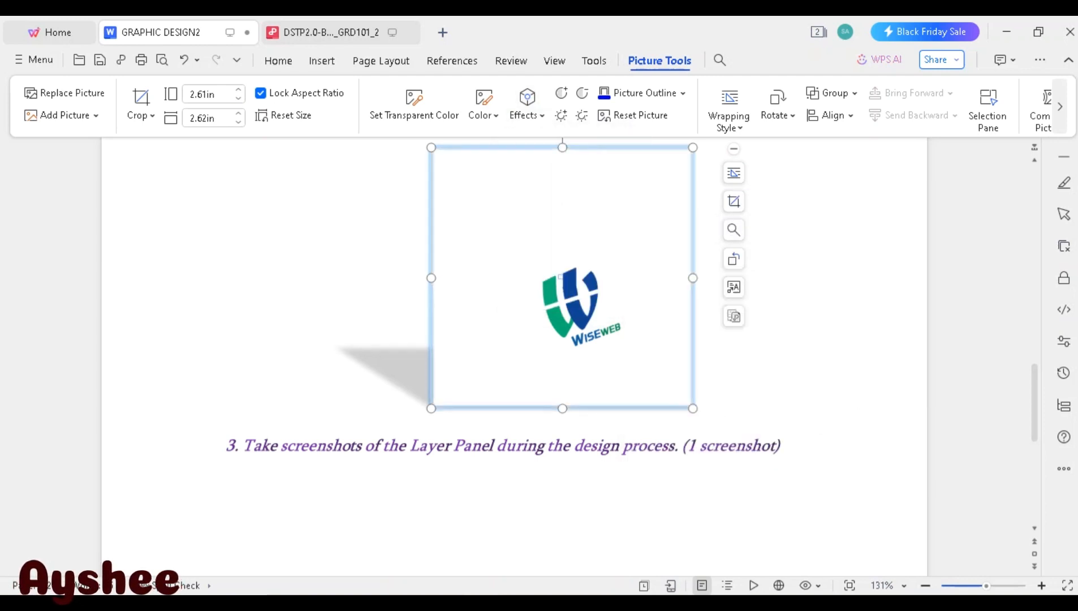
Try a 10 Point soft edges effect on the logo picture.
left_click(526, 105)
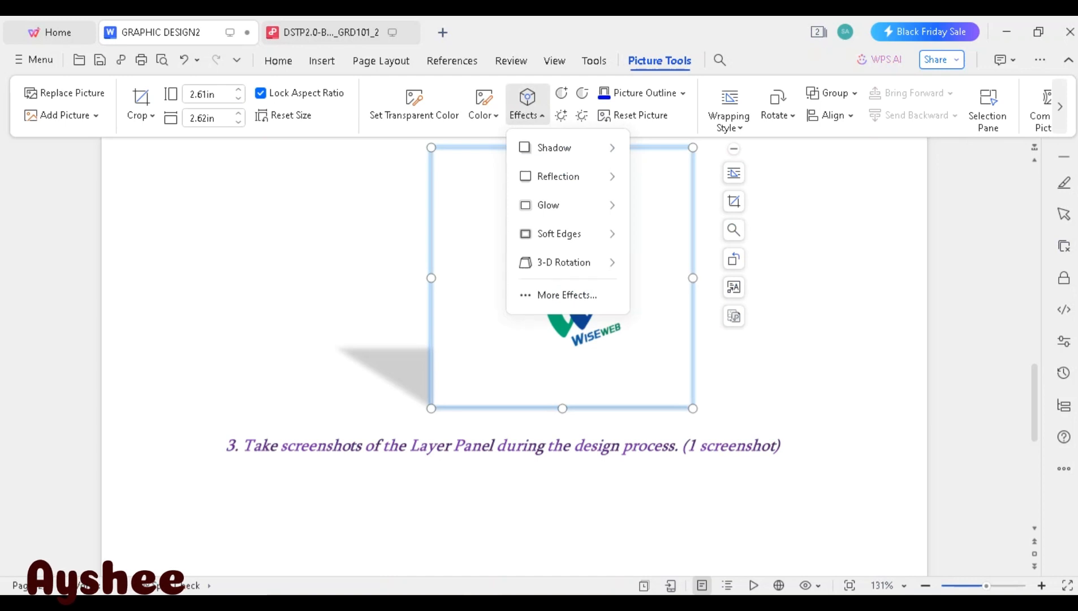
mouse_move(563, 262)
mouse_move(560, 234)
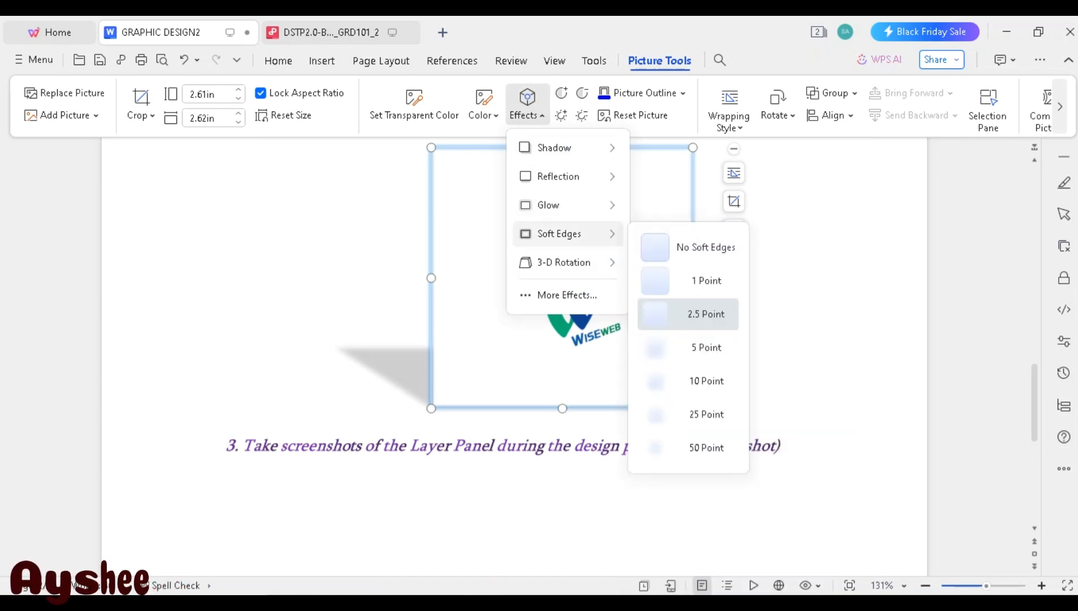
left_click(706, 380)
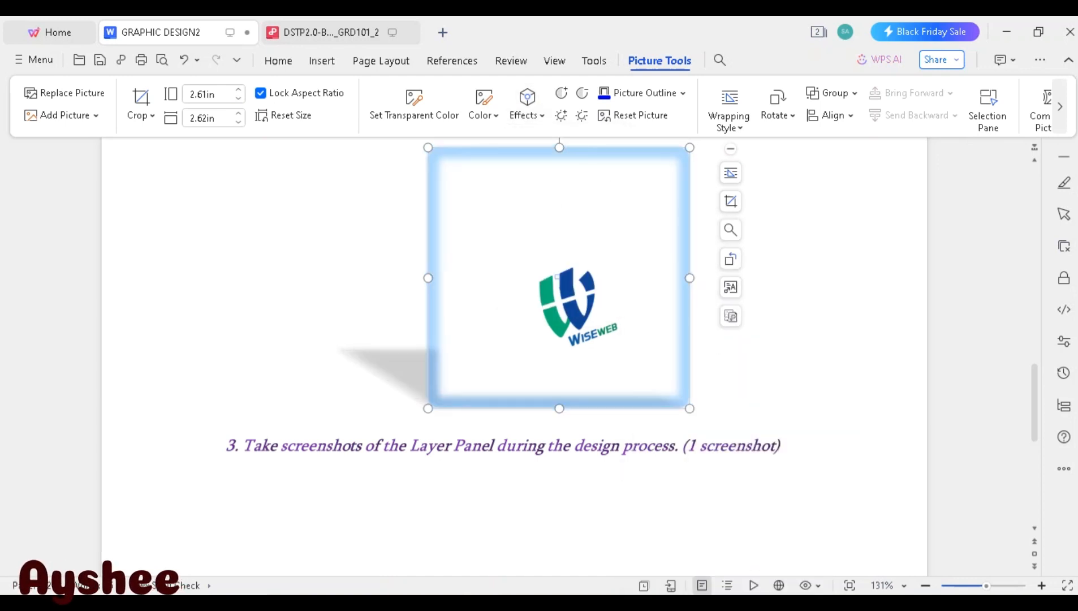
Set the logo picture's soft edges back to 2.5 Point and deselect the picture.
left_click(483, 105)
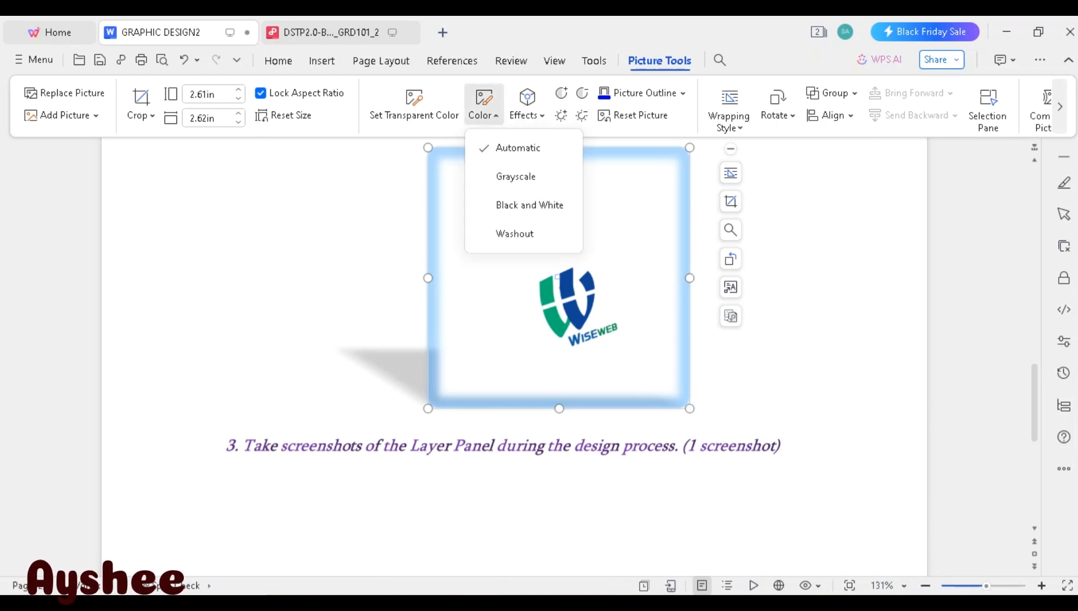
left_click(527, 105)
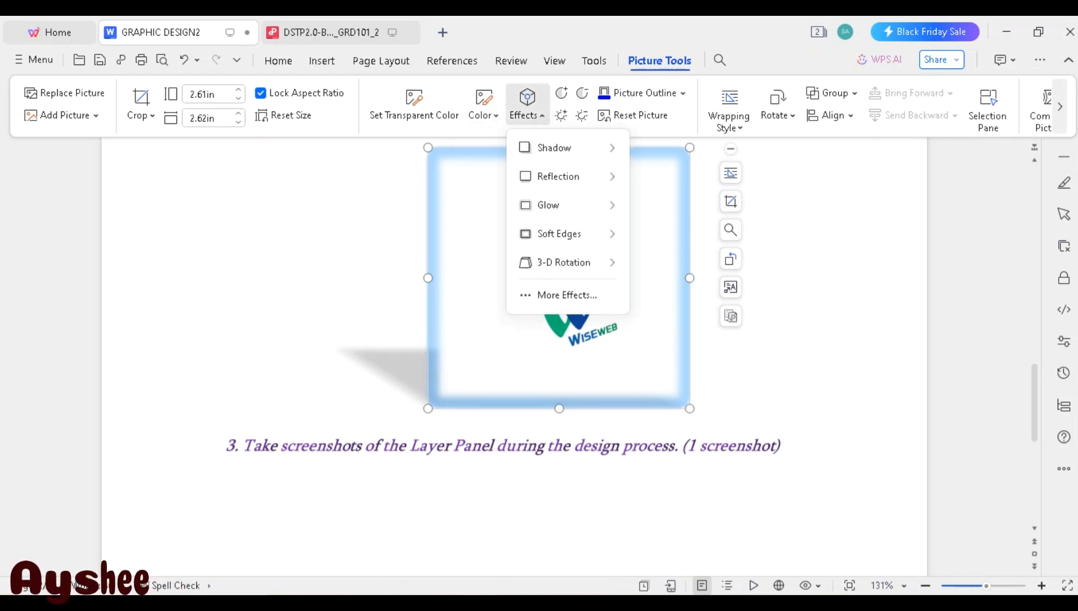
mouse_move(565, 205)
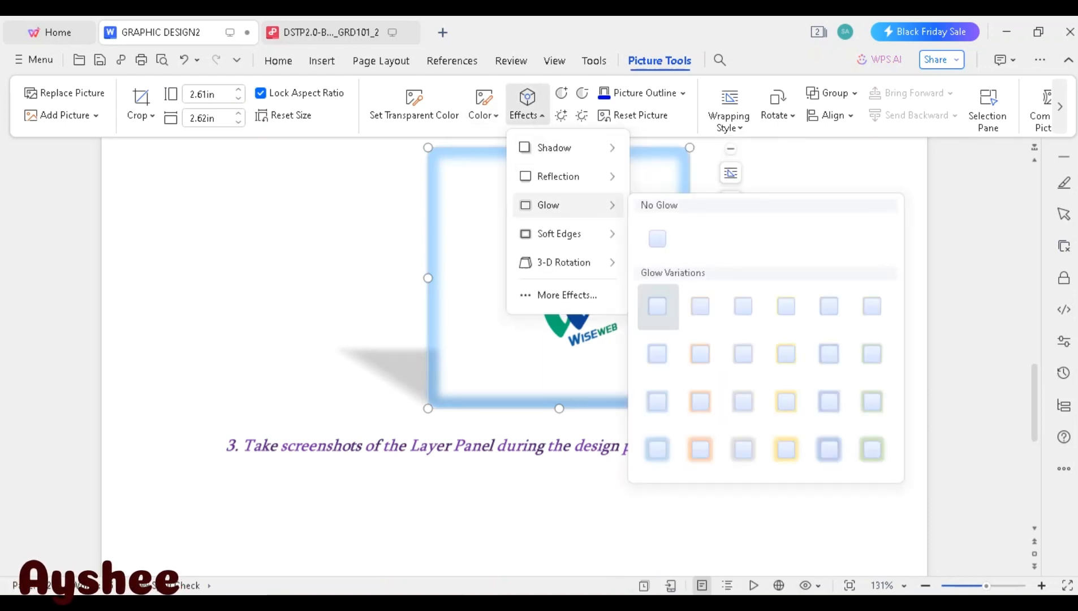
mouse_move(566, 234)
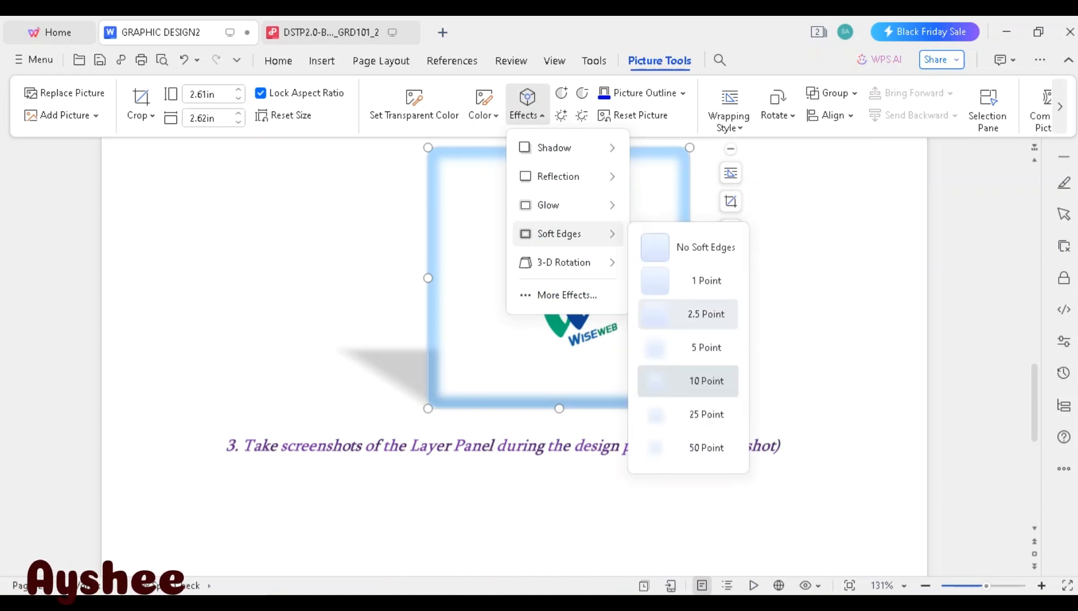
left_click(706, 314)
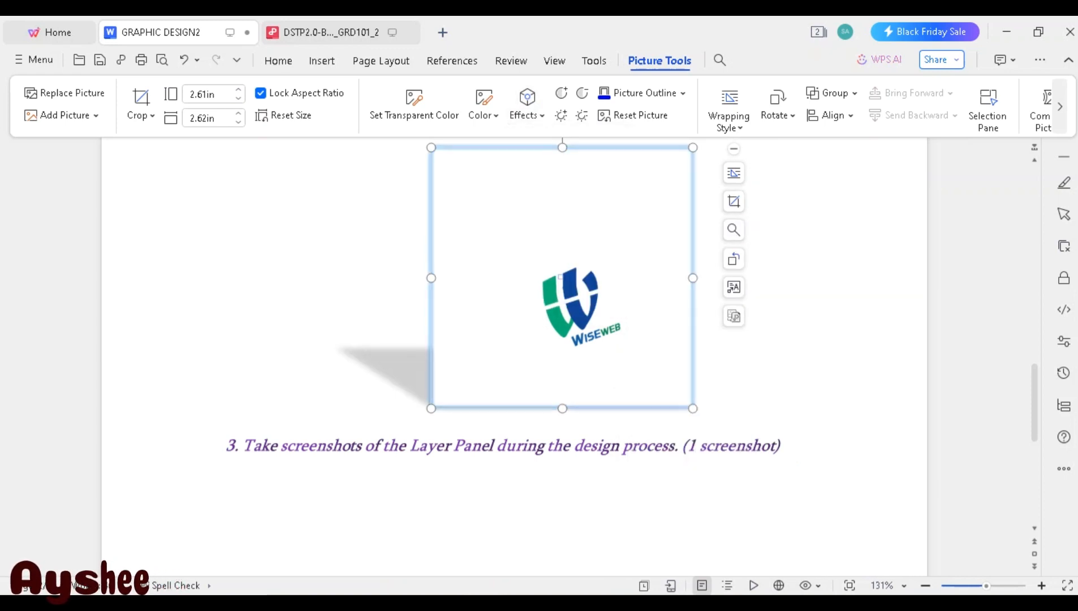
left_click(700, 409)
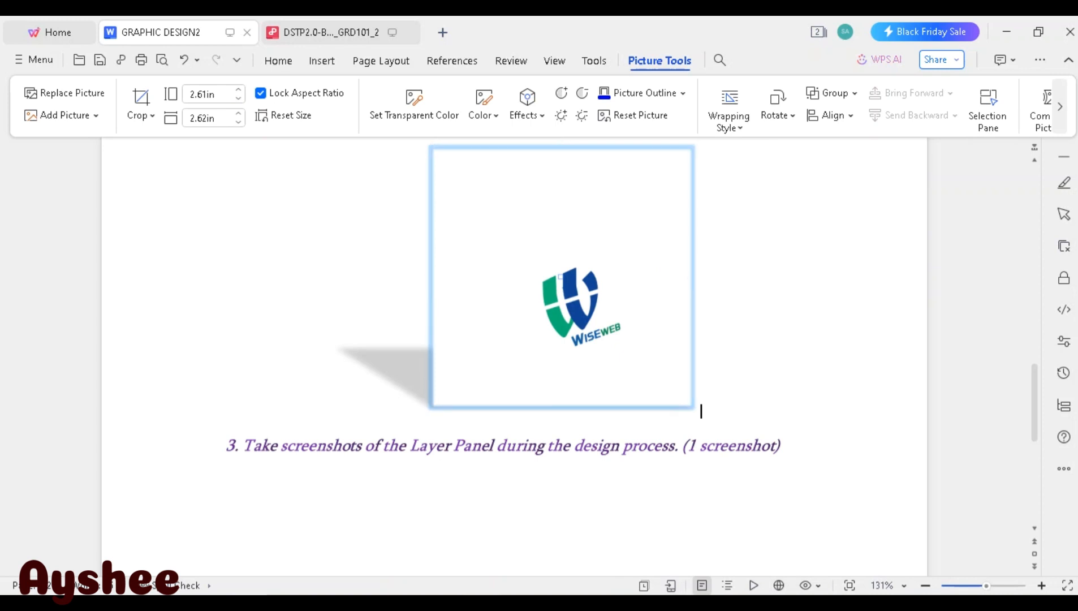
Add an empty line below item 3 about the Layer Panel screenshots.
left_click(782, 447)
key("Return")
key("BackSpace")
key("Return")
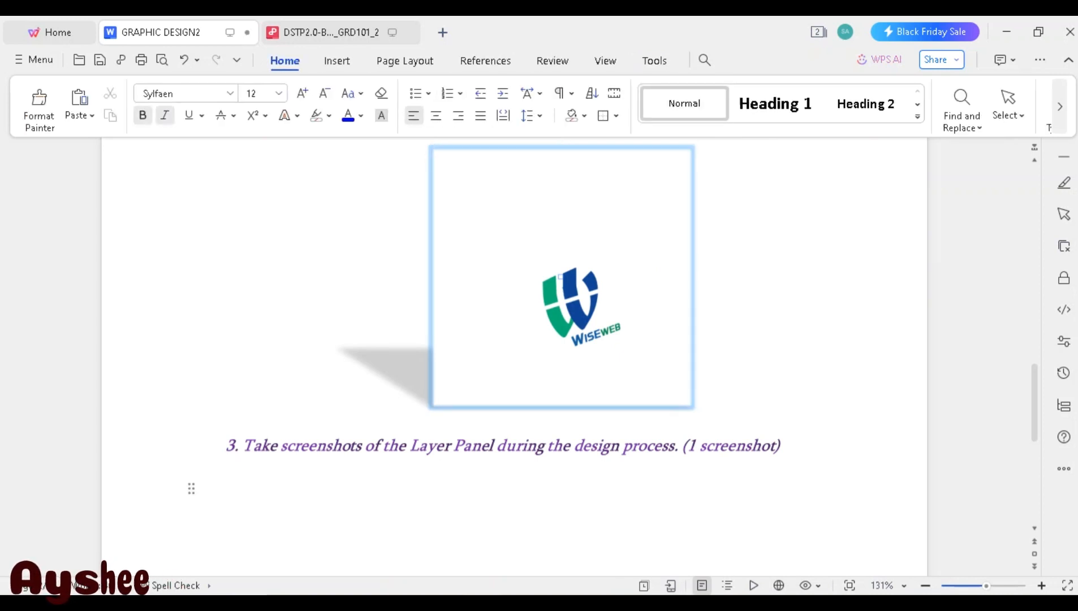
Switch to Photopea and deselect the active layer of the logo project.
key("alt+Tab")
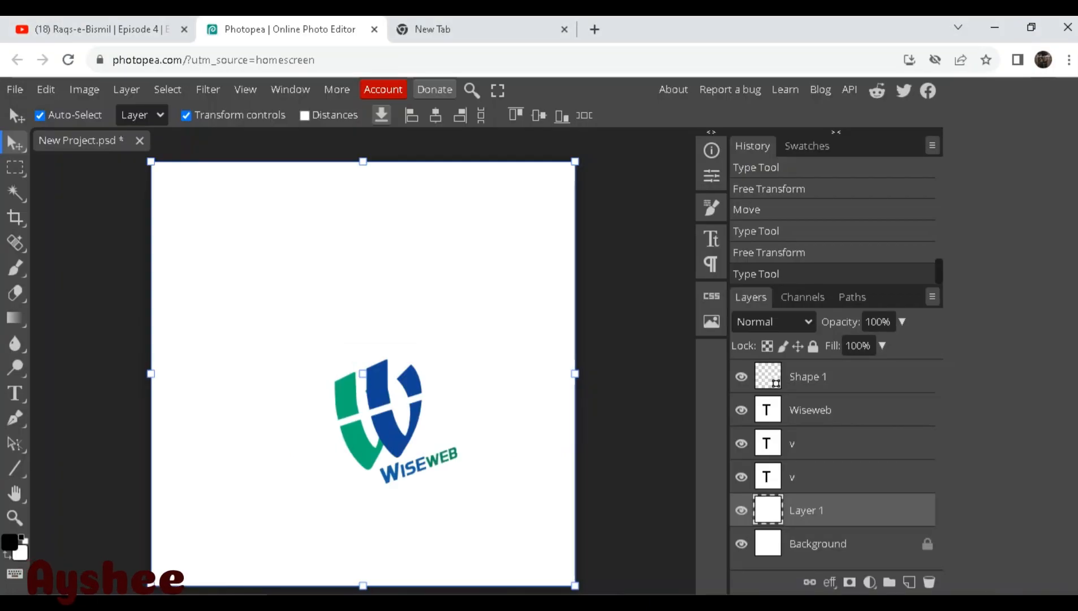
left_click(932, 296)
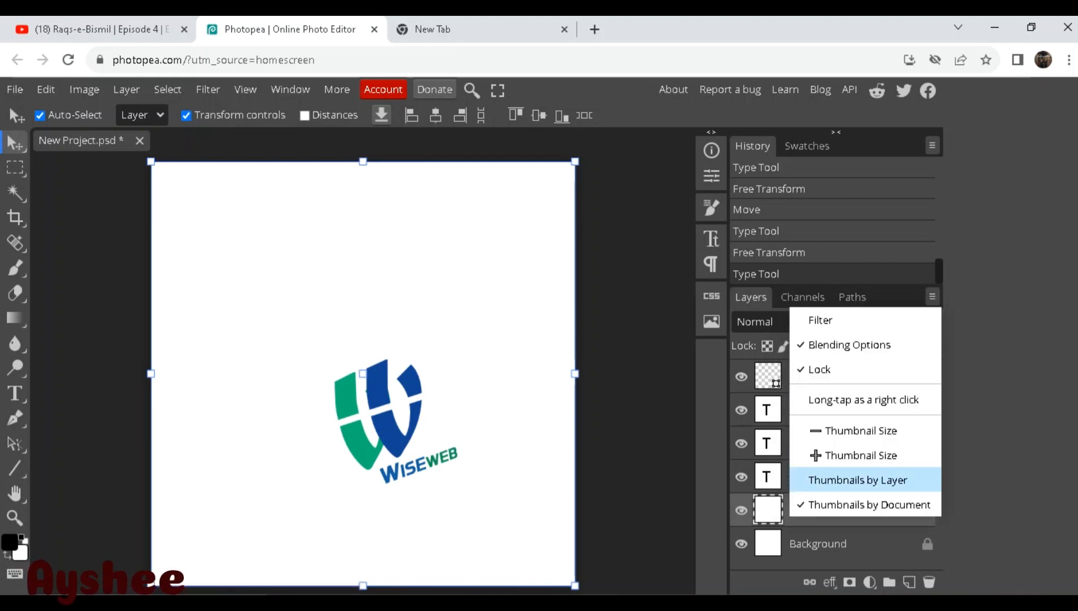
left_click(633, 237)
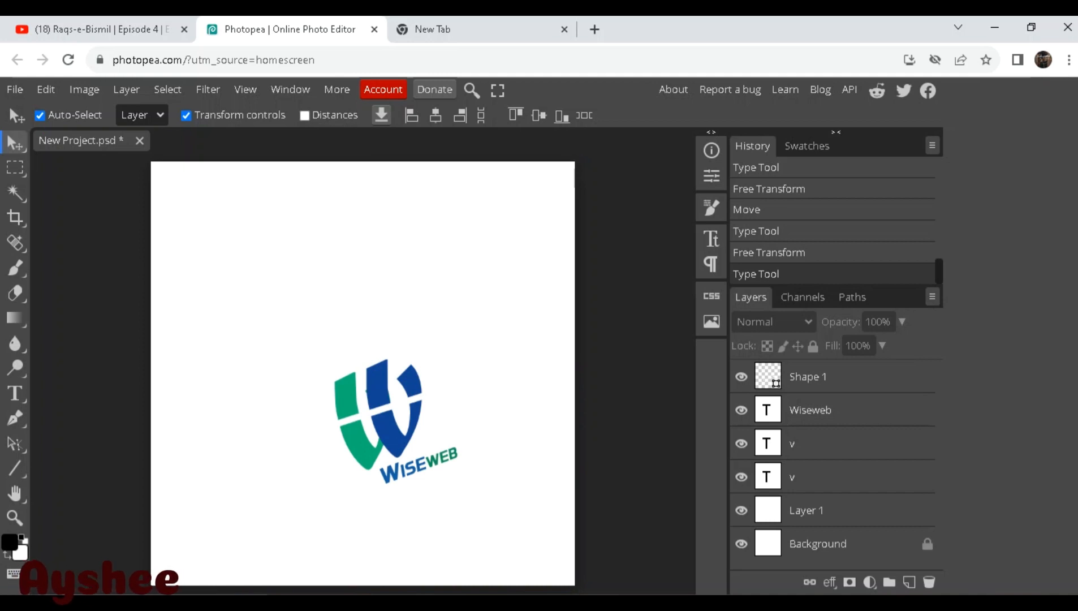
Switch to Snipping Tool and capture the Layers panel with all of the logo's layers.
mouse_move(677, 604)
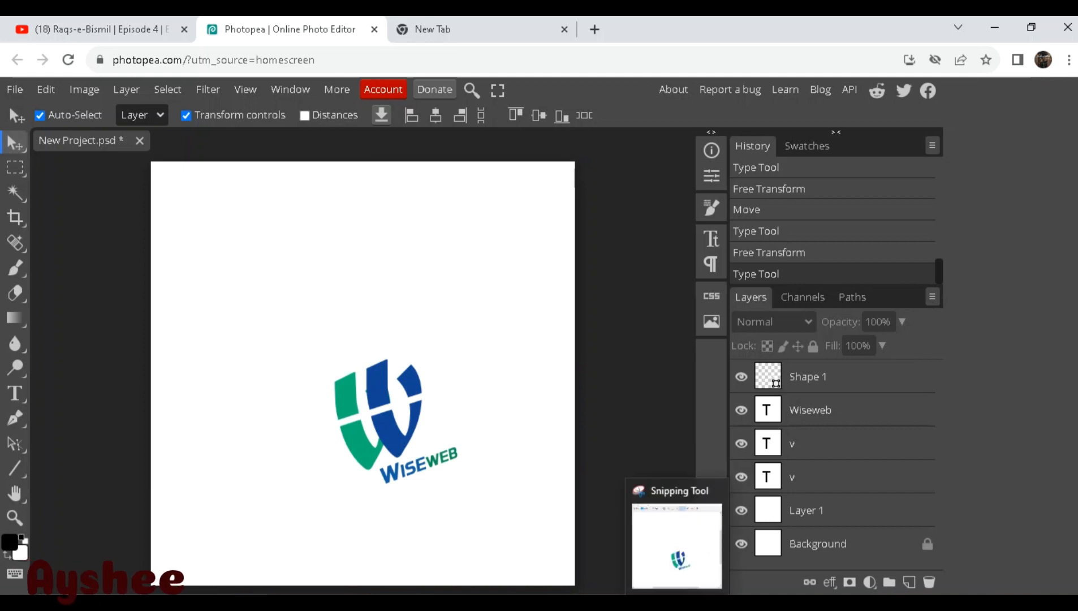
left_click(677, 603)
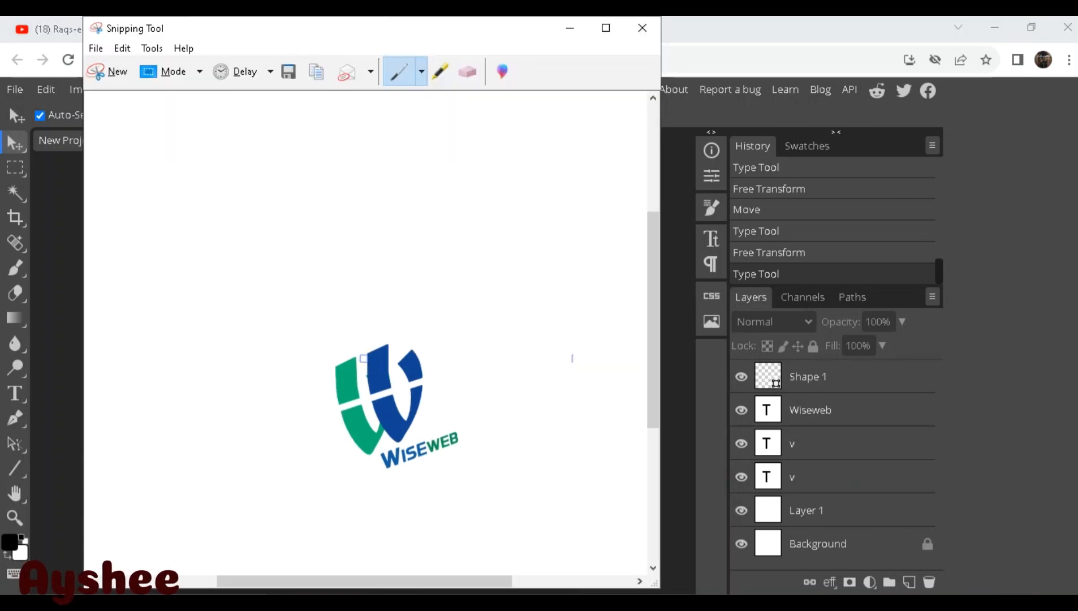
left_click(108, 72)
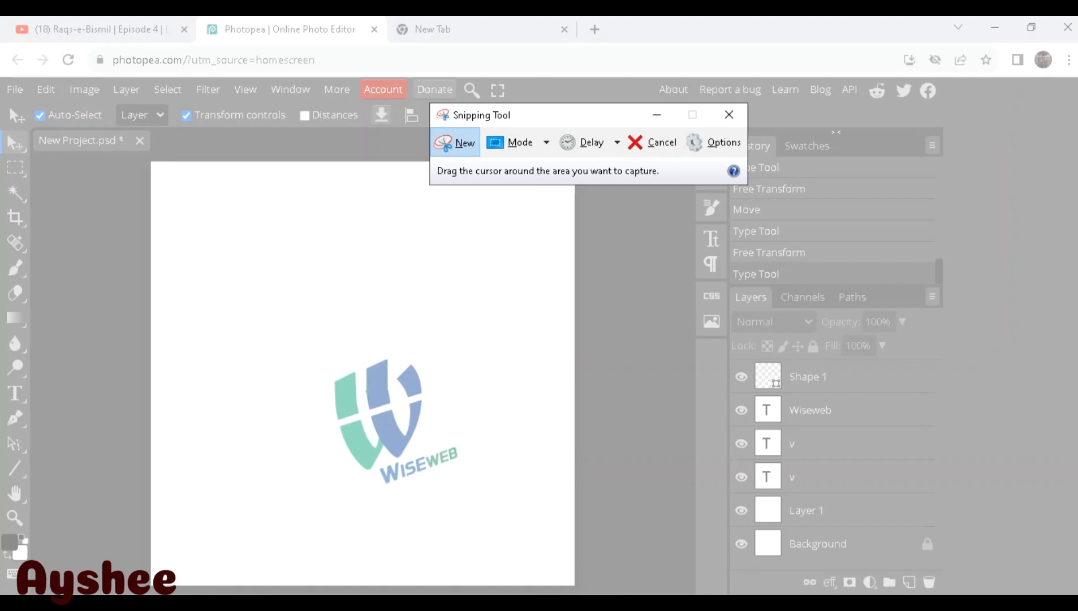
left_click_drag(730, 286, 941, 546)
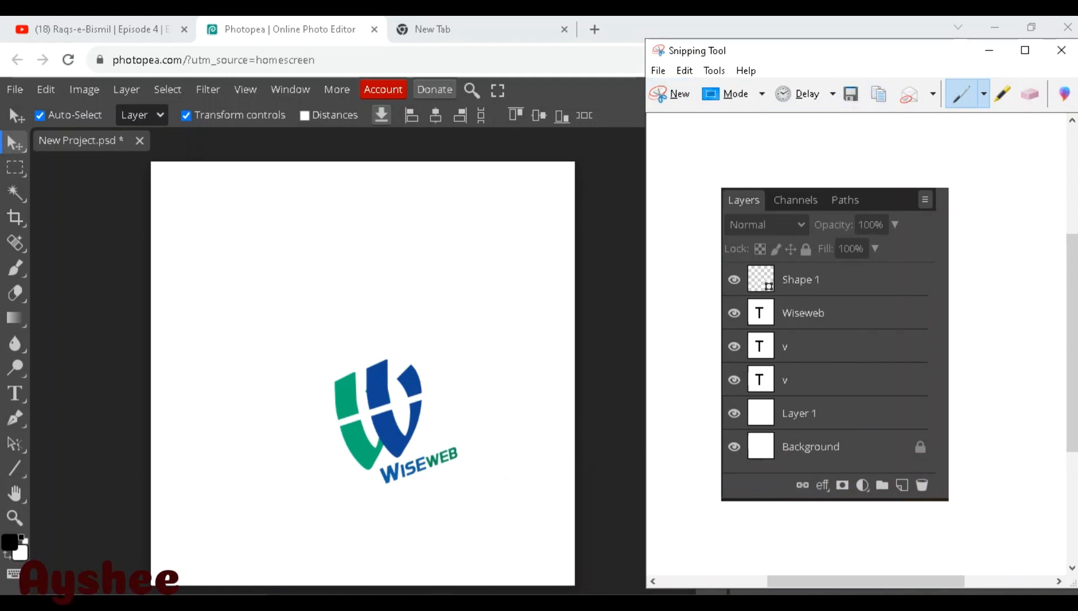
Switch to the GRAPHIC DESIGN2 document in WPS Office and paste the Layers panel screenshot under item 3.
mouse_move(482, 603)
left_click(396, 542)
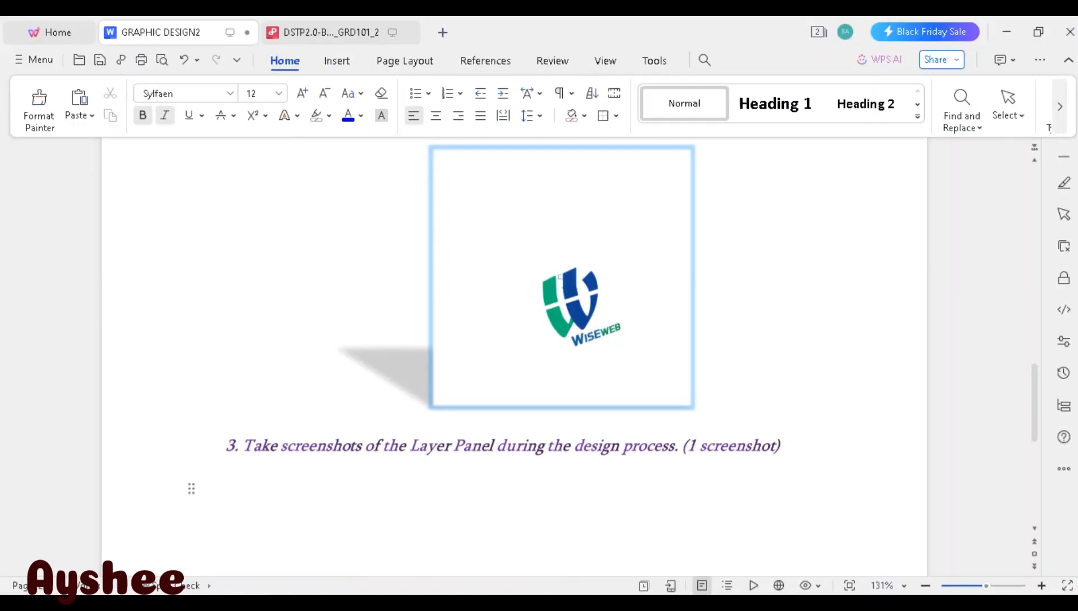
key("ctrl+v")
left_click(374, 339)
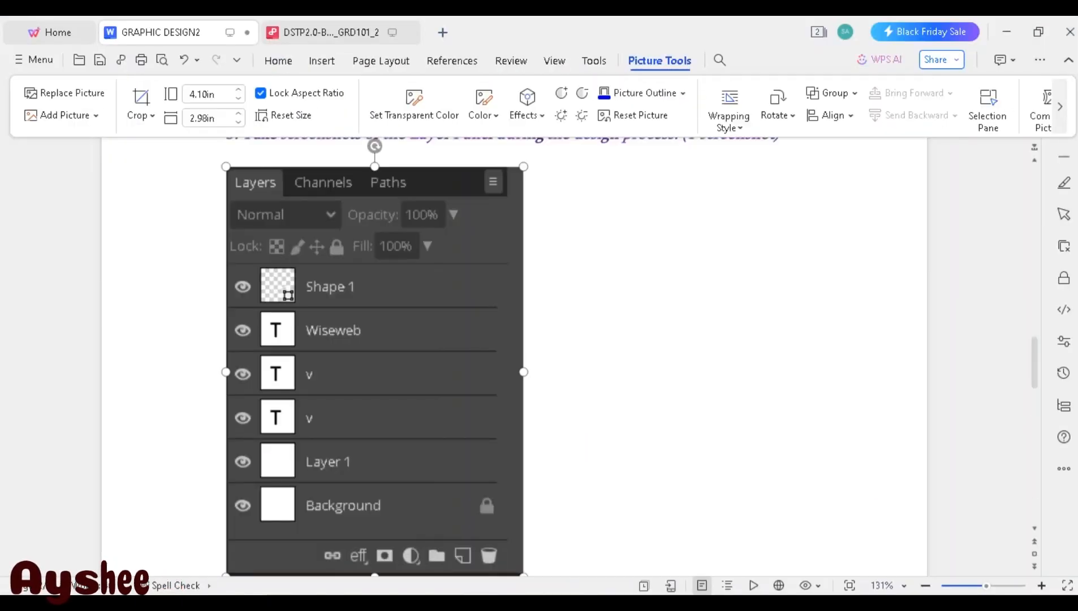
Apply an inner shadow to the Layers panel picture and center it on the page.
left_click(527, 104)
mouse_move(568, 148)
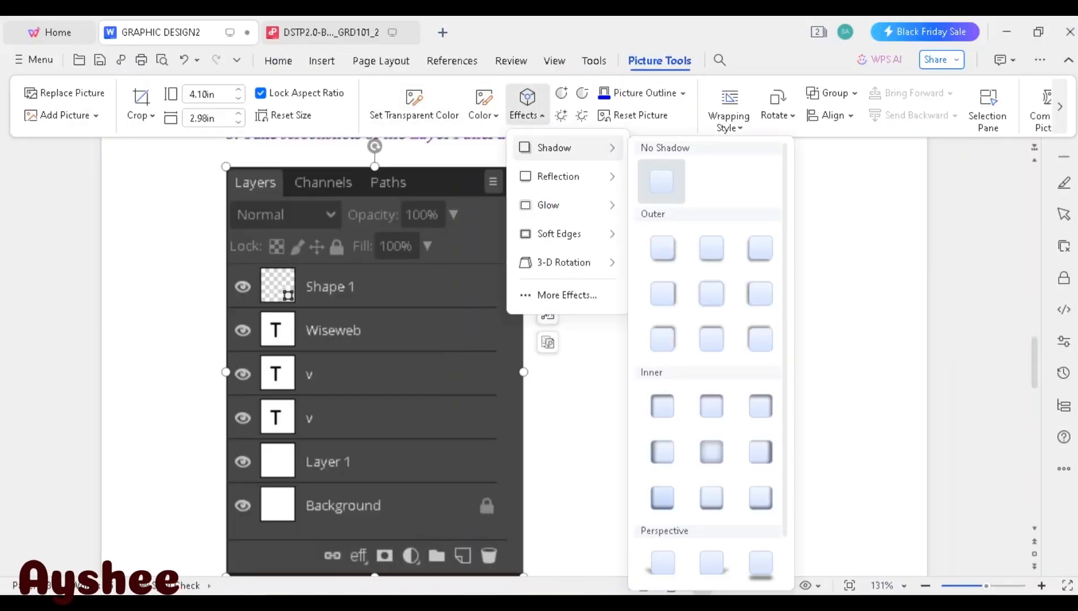
left_click(662, 406)
left_click(278, 60)
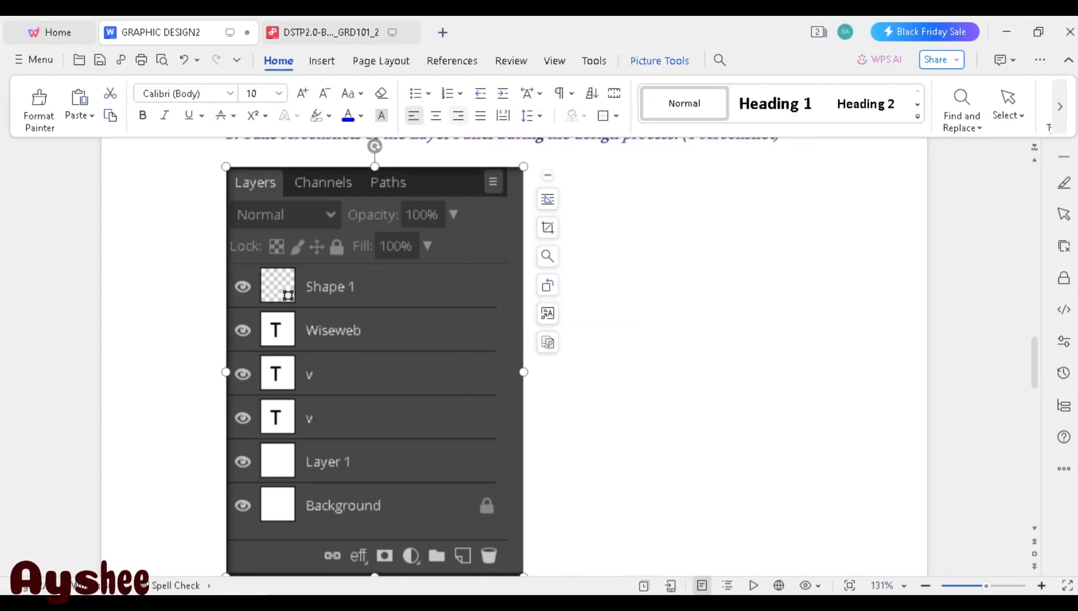
left_click(435, 115)
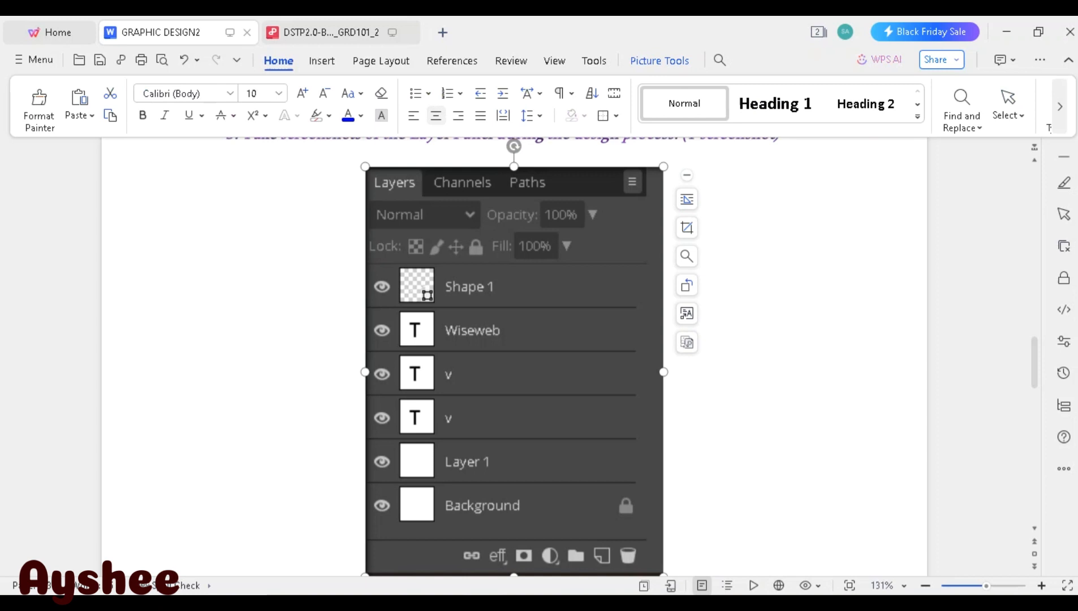
Review the document pages at a smaller zoom, from the Layers panel screenshot back to the title.
left_click_drag(1034, 362, 1035, 394)
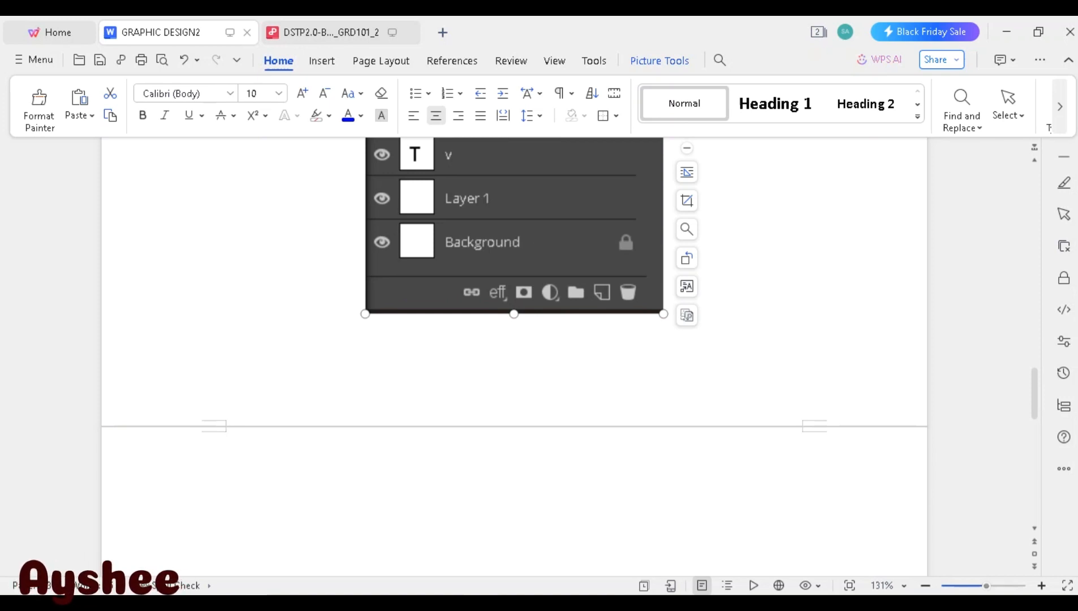
scroll(514, 356, "down", 5)
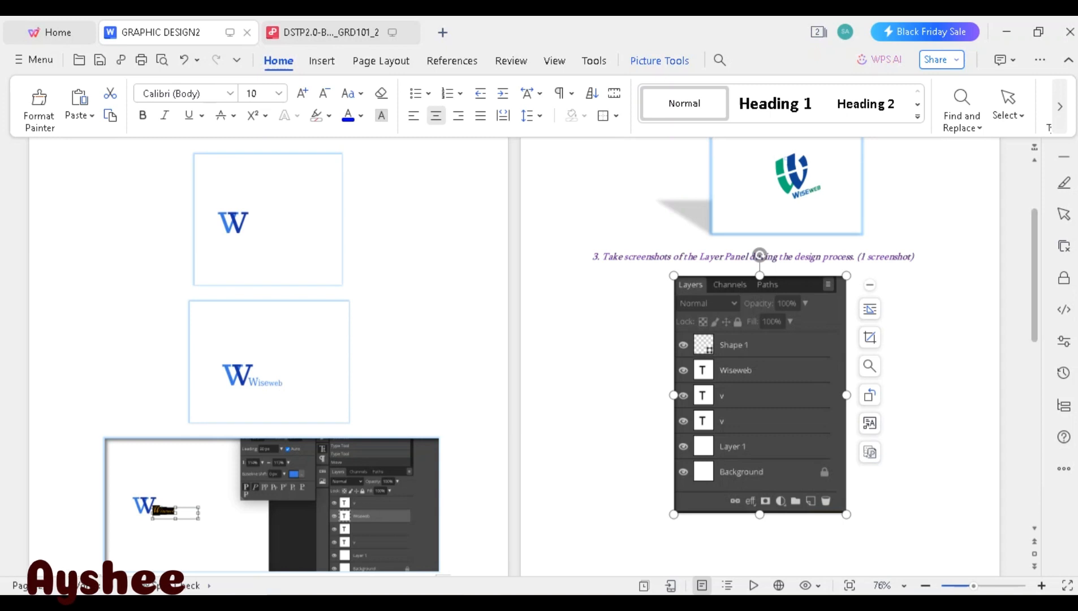
left_click_drag(1035, 241, 1034, 202)
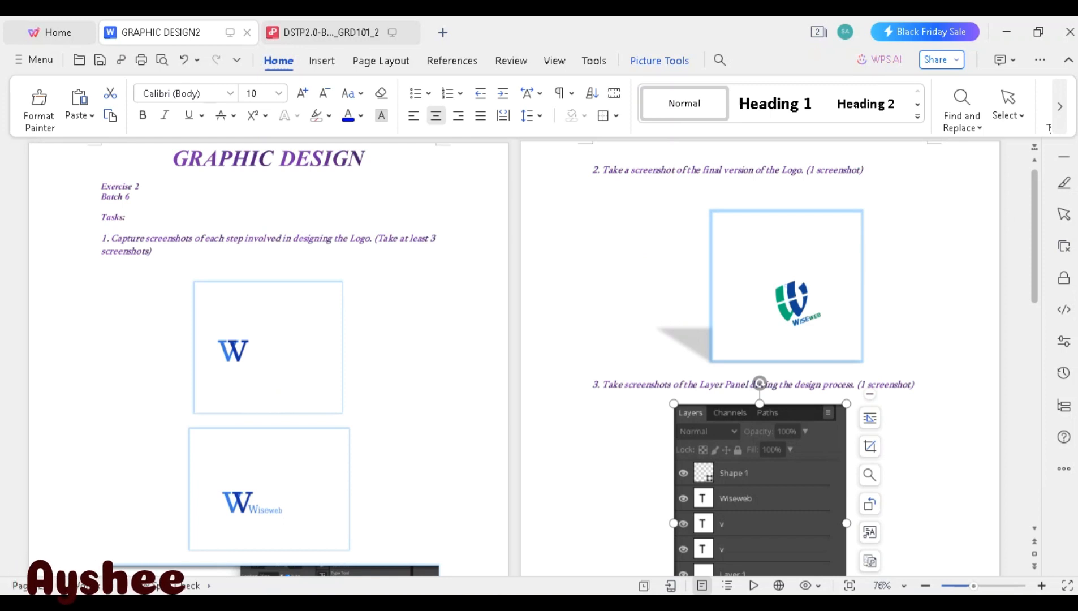